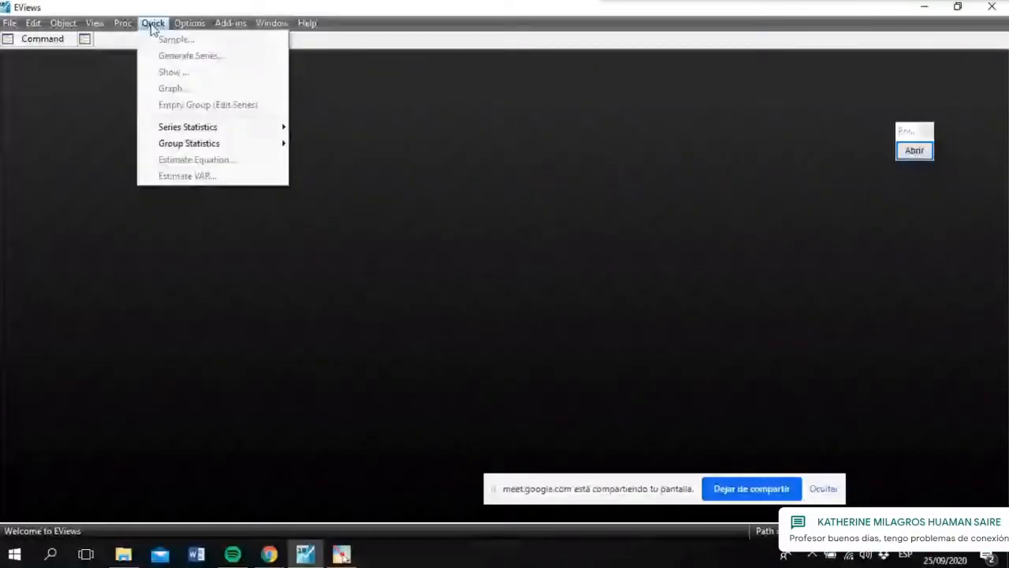
mouse_move(137, 28)
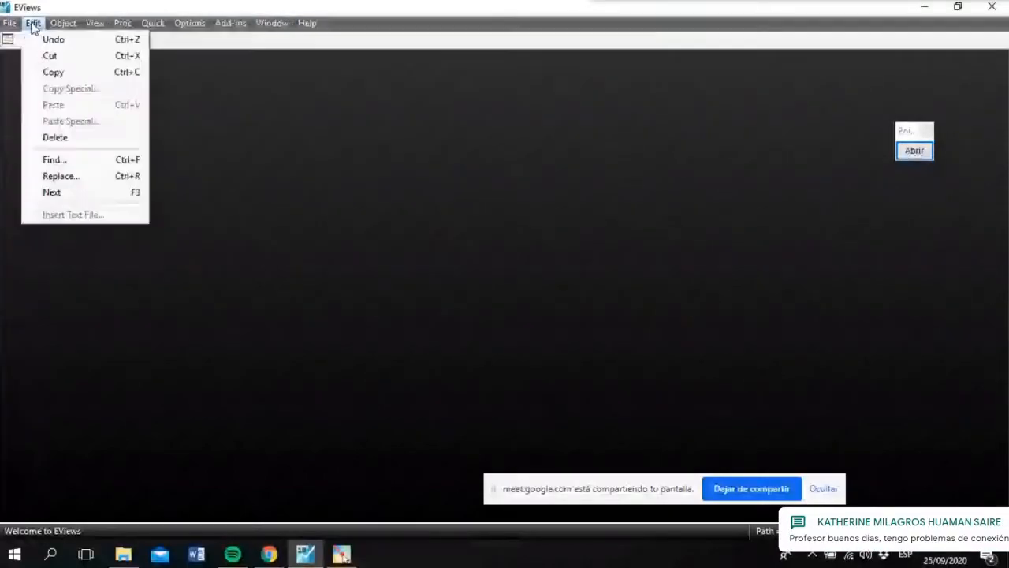
mouse_move(69, 27)
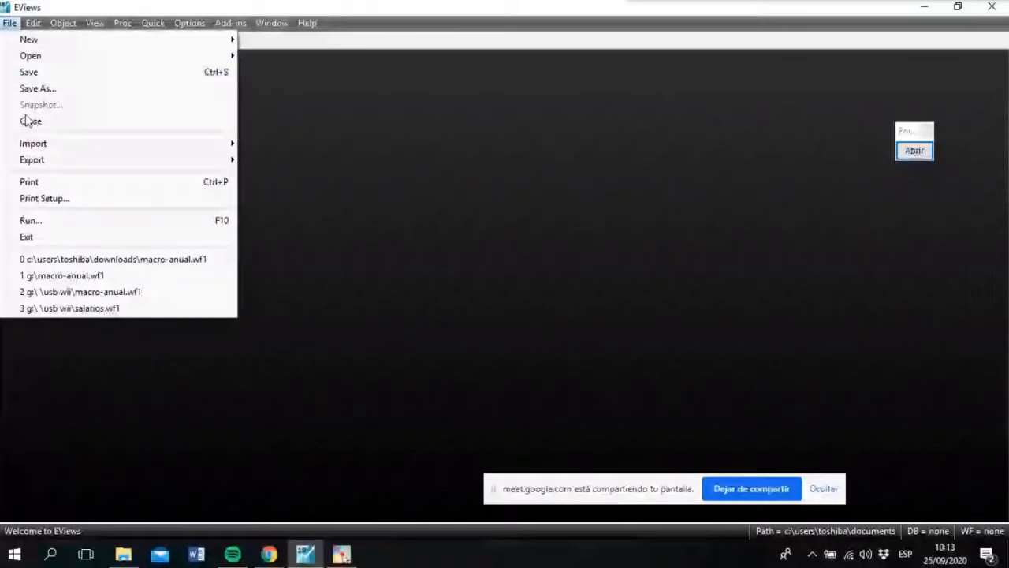
mouse_move(41, 166)
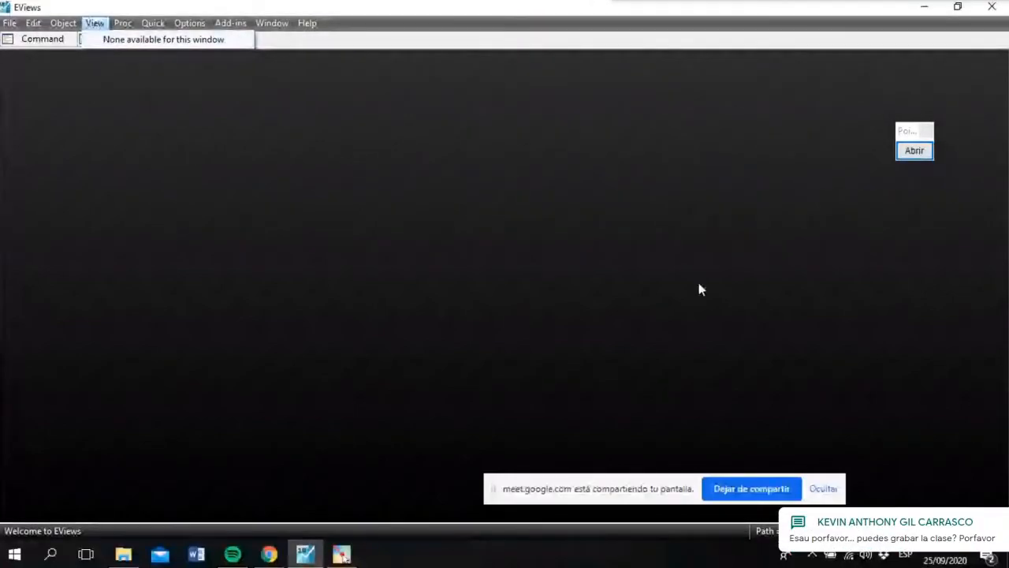
left_click(441, 190)
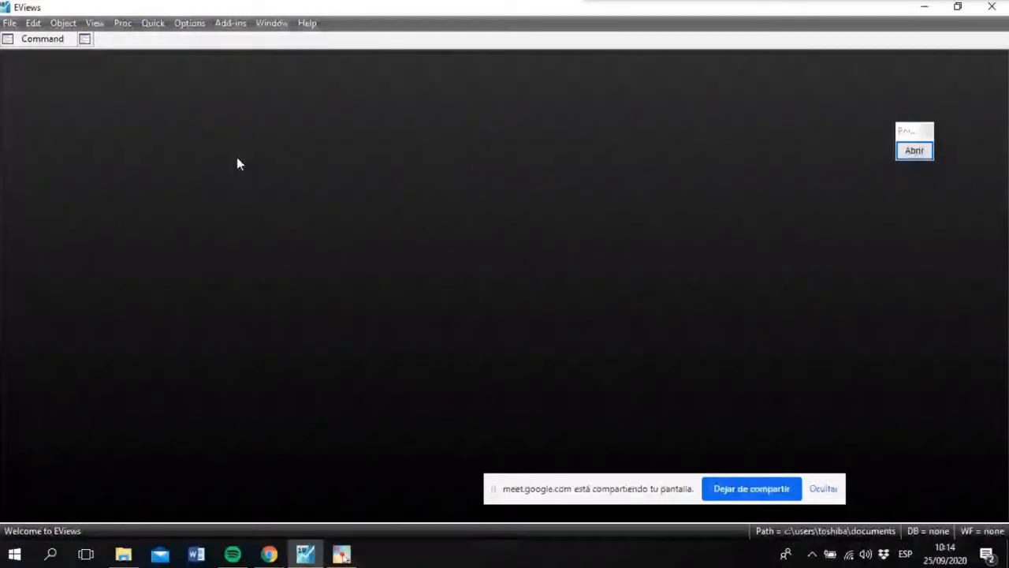
left_click(122, 22)
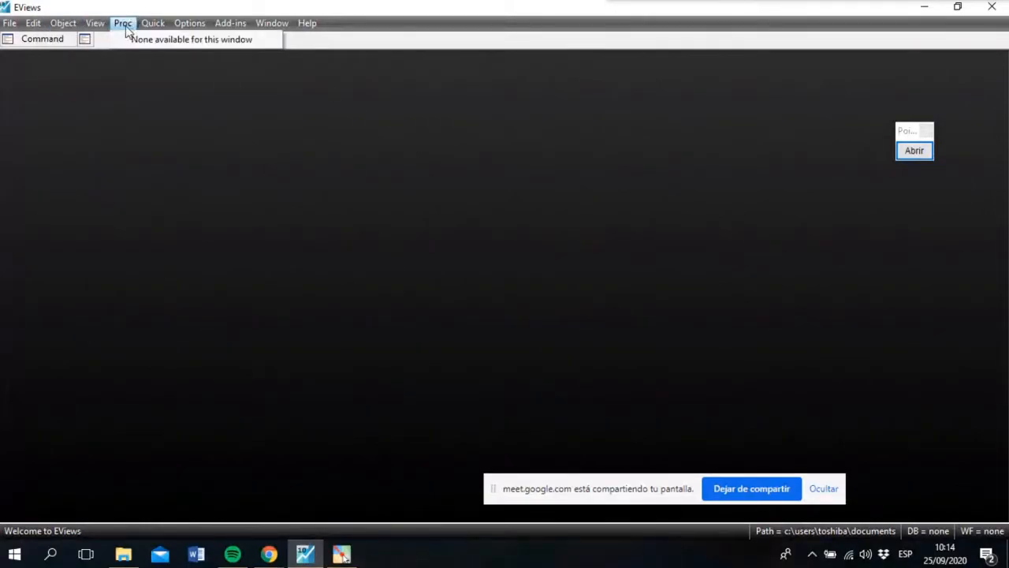
mouse_move(152, 24)
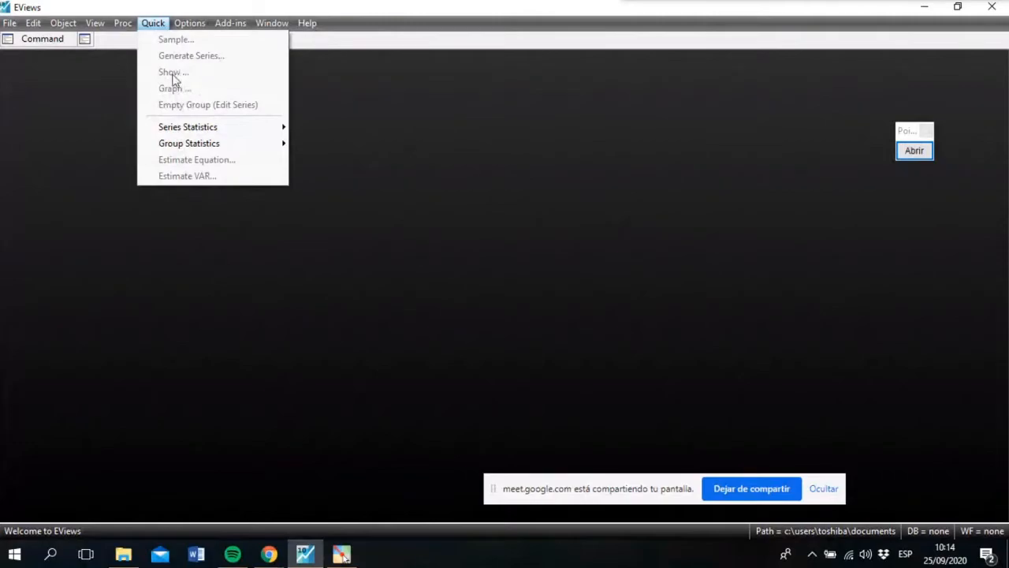
View the startup settings in General Options and dismiss the dialog without changes.
mouse_move(190, 23)
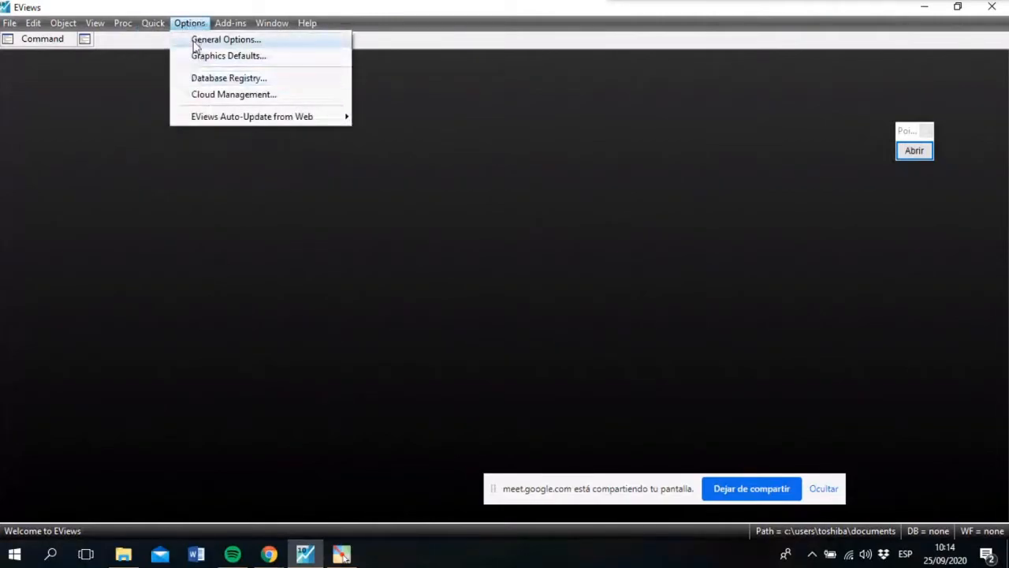
left_click(194, 44)
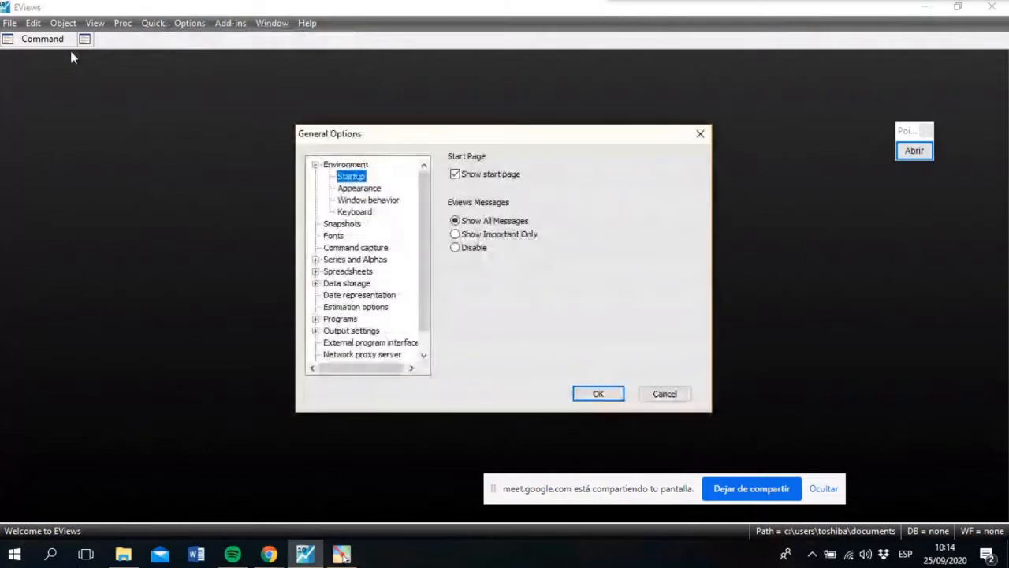
left_click(699, 134)
left_click(24, 39)
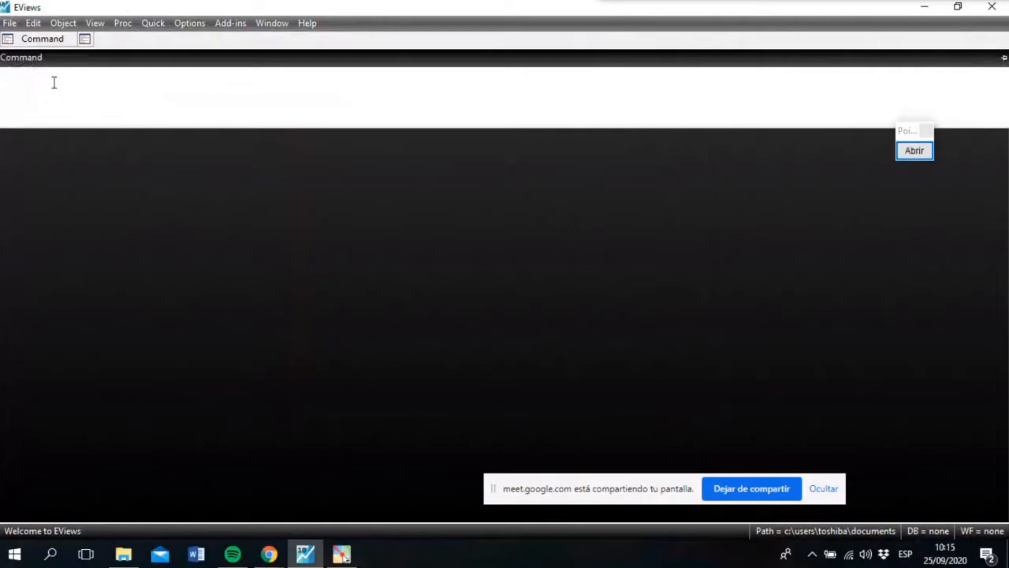
type("dddddd")
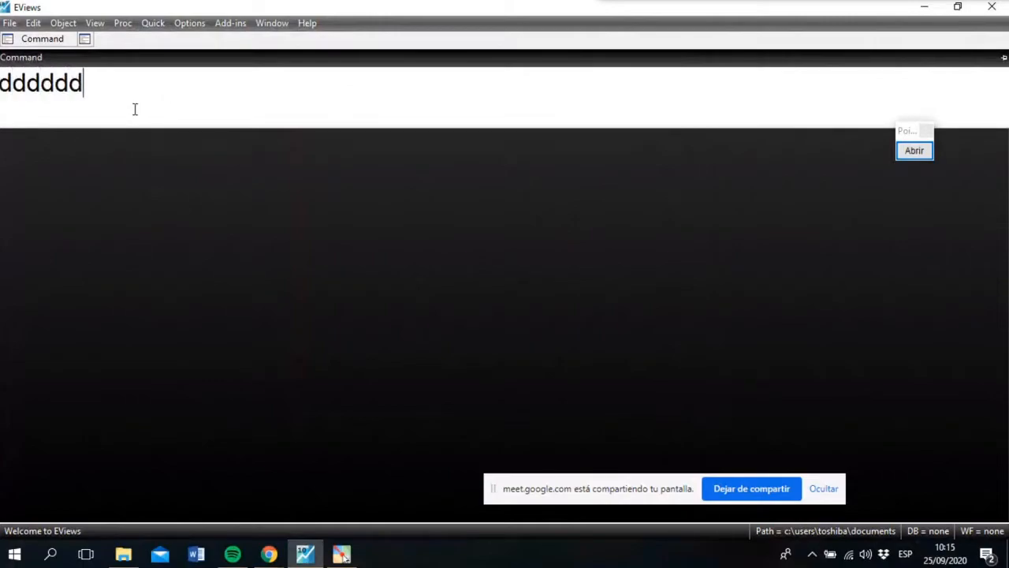
key("BackSpace")
key("BackSpace")
key("BackSpace")
key("BackSpace")
key("BackSpace")
key("BackSpace")
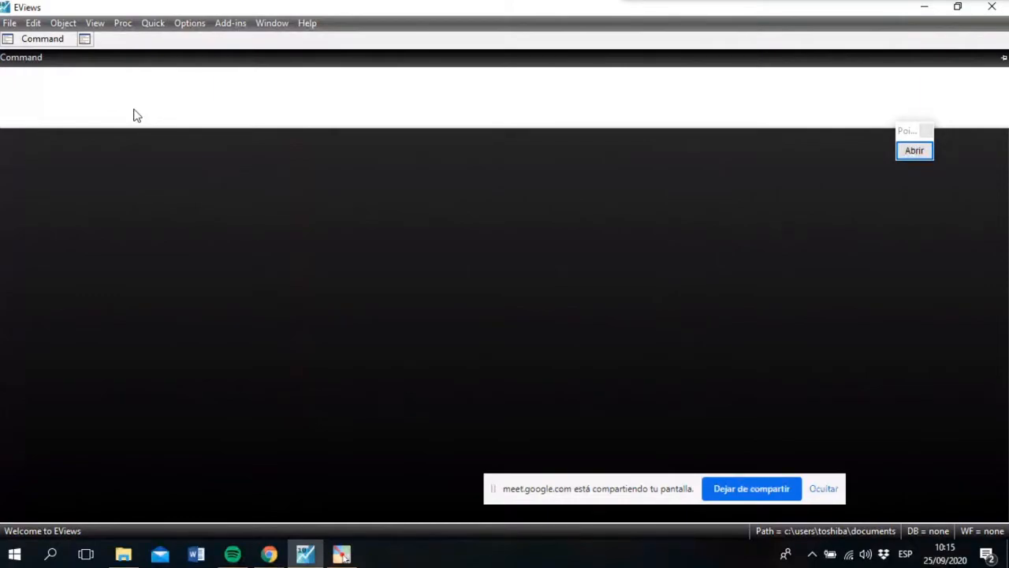
type("jjjjjjj")
key("BackSpace")
key("BackSpace")
key("BackSpace")
key("BackSpace")
key("BackSpace")
key("BackSpace")
key("BackSpace")
left_click(189, 23)
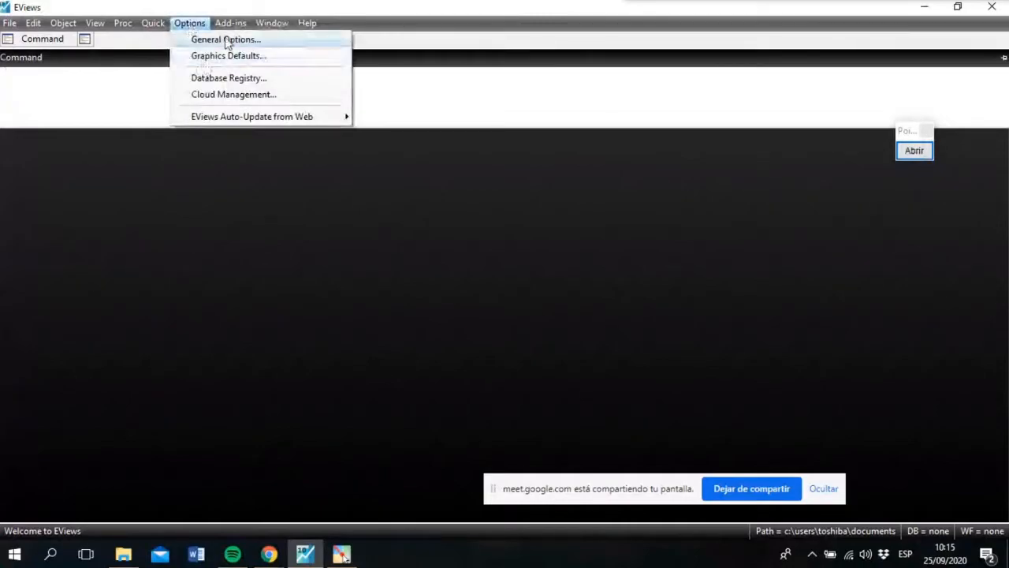
key("Right")
key("Left")
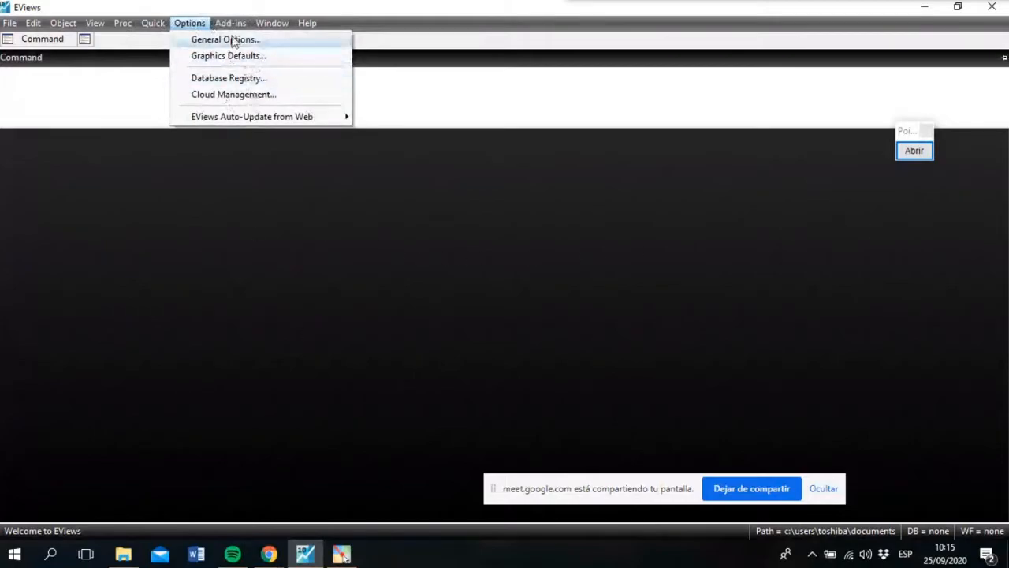
mouse_move(234, 24)
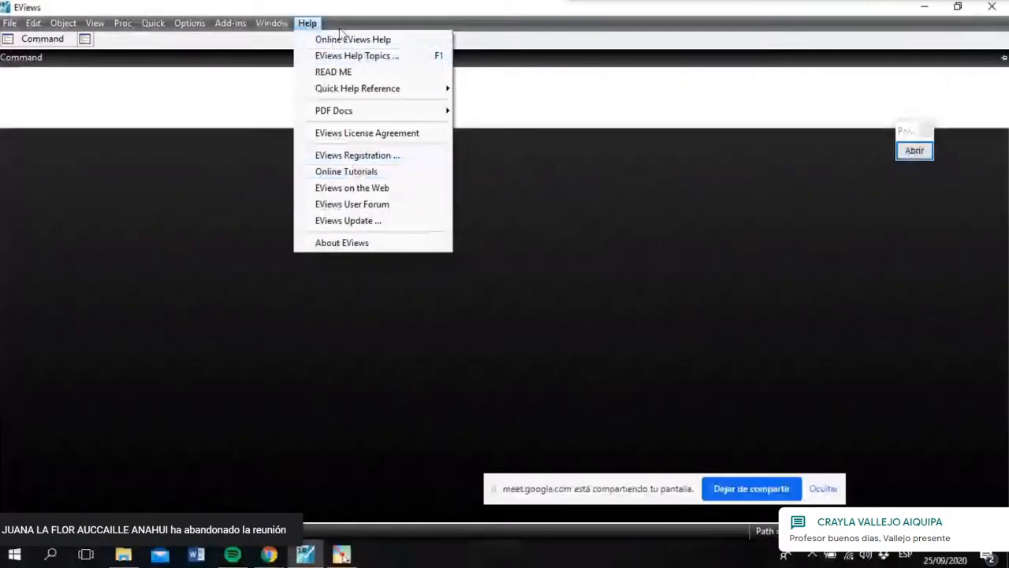
Open the Users Guide I PDF documentation in Acrobat Reader and collapse the tools pane.
mouse_move(339, 116)
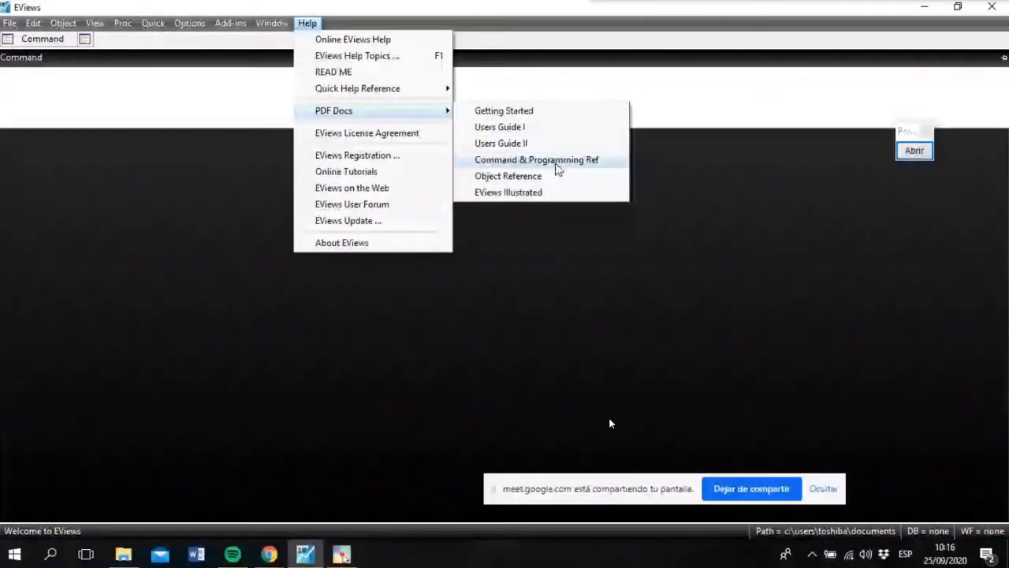
left_click(519, 134)
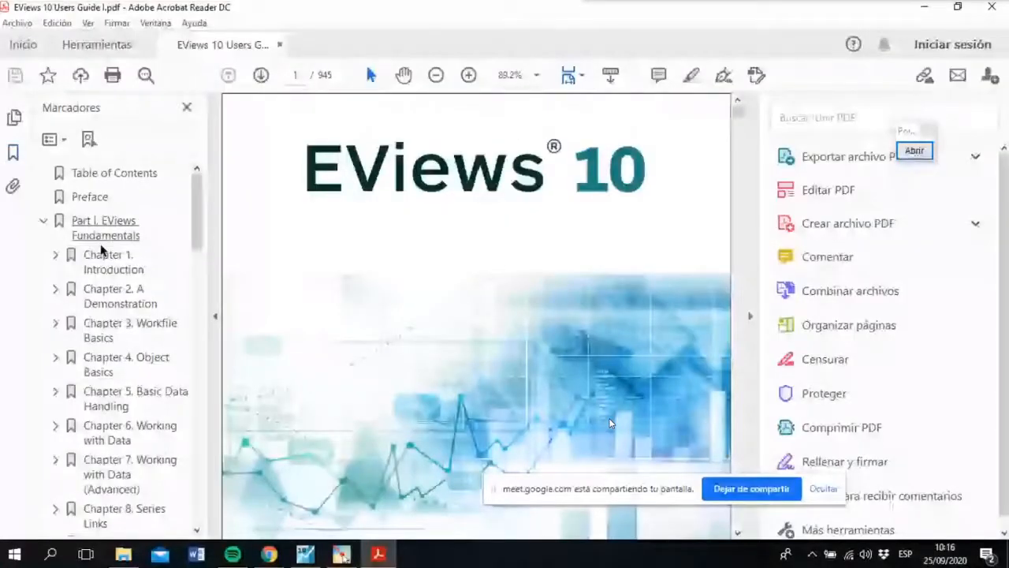
left_click(751, 317)
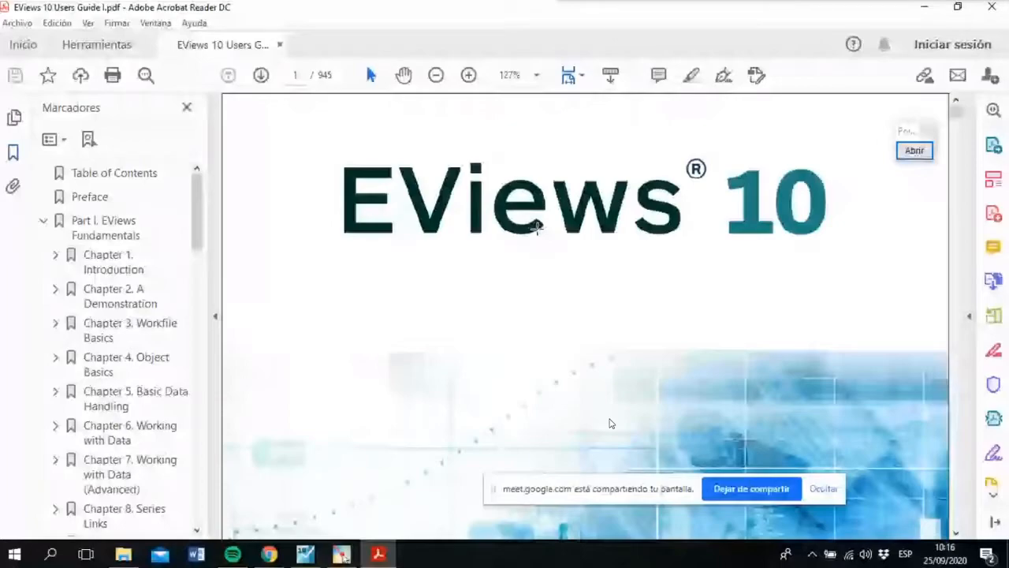
Examine the guide's cover and the Chapter 2 pages on modifying an equation and forecasting, and return to the cover.
scroll(651, 253, "down", 1)
scroll(609, 424, "down", 5)
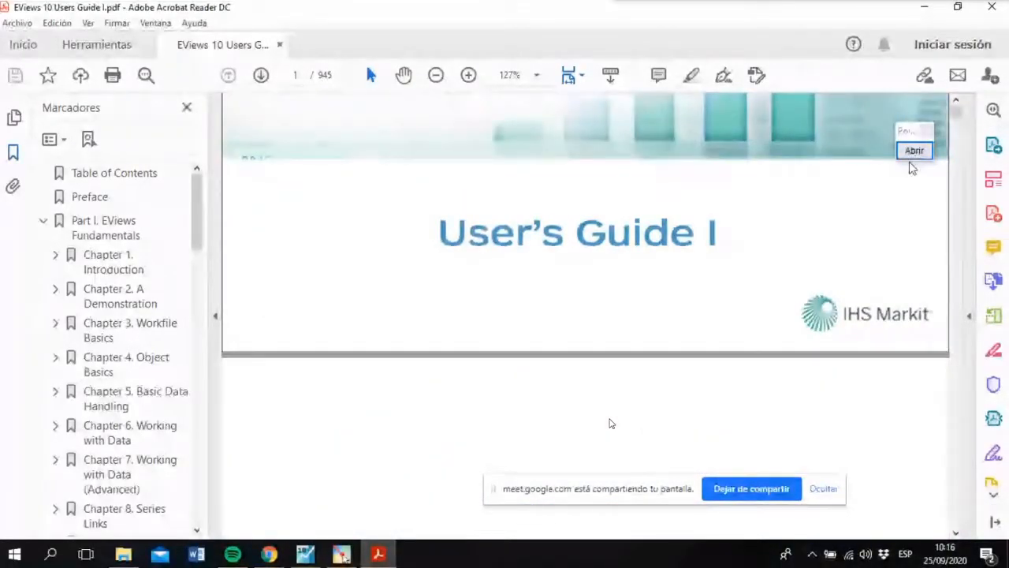
left_click(955, 101)
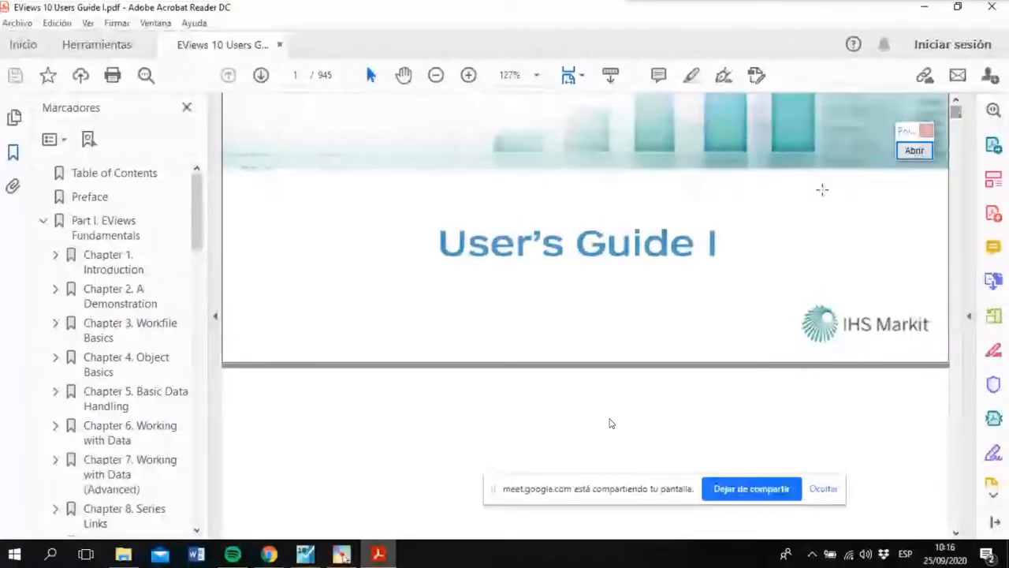
left_click_drag(955, 114, 957, 137)
scroll(826, 215, "down", 6)
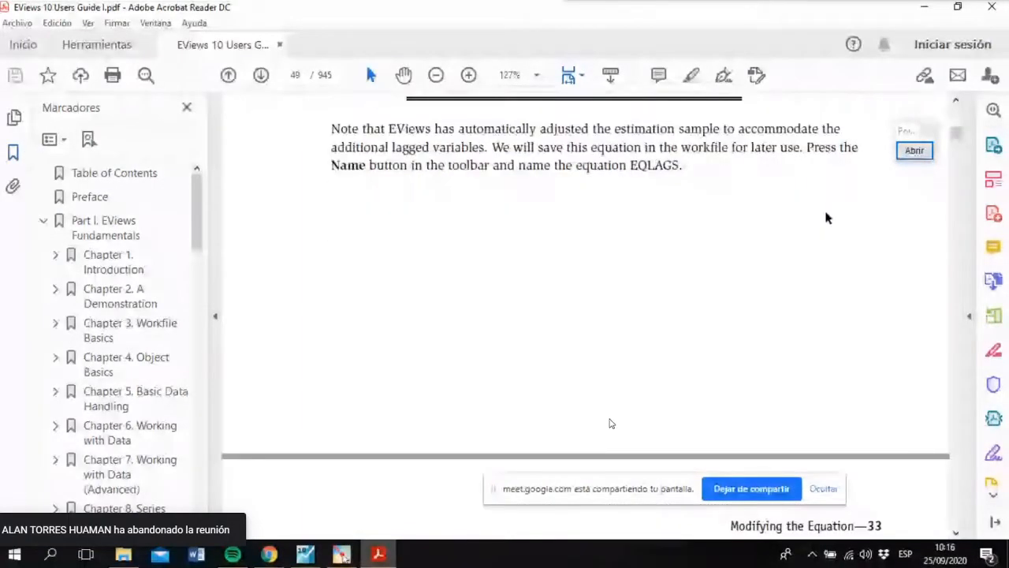
scroll(864, 281, "down", 12)
scroll(781, 274, "down", 10)
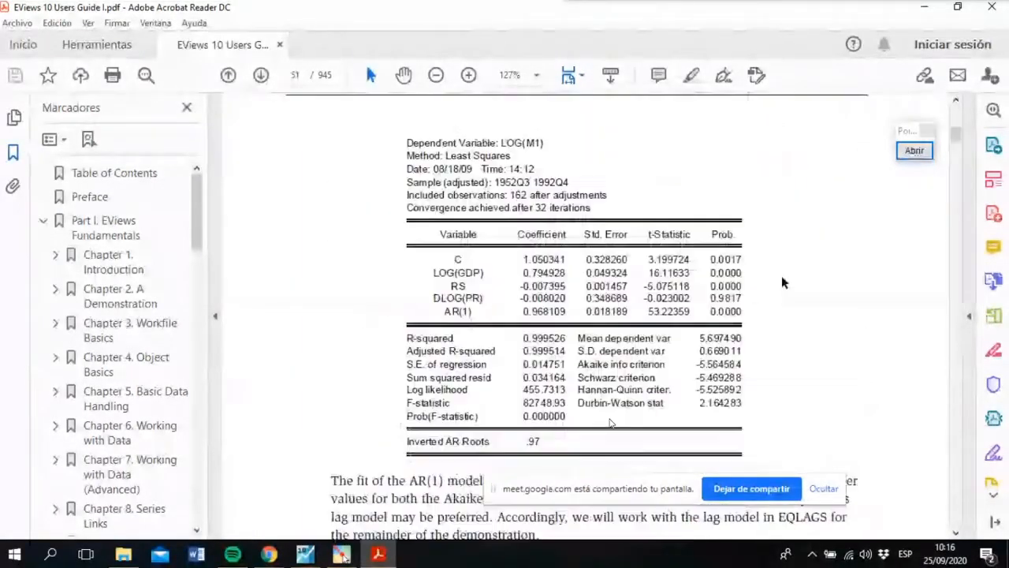
scroll(781, 283, "down", 5)
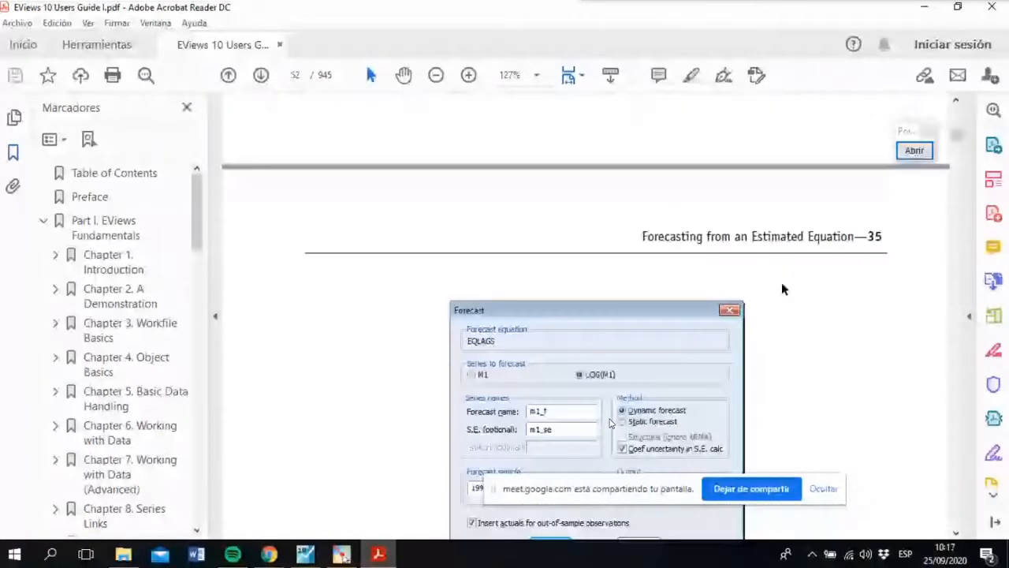
scroll(781, 288, "down", 15)
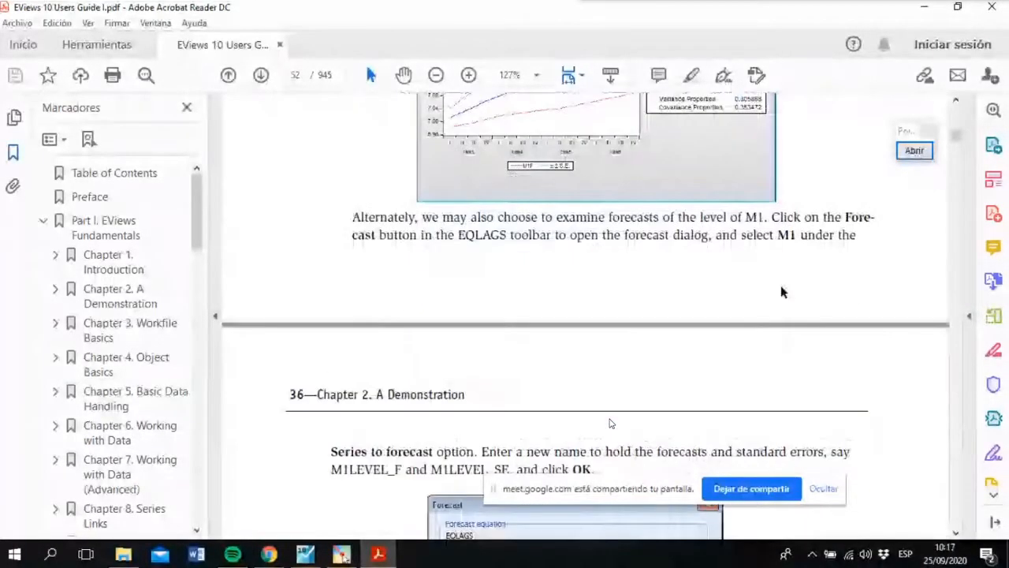
scroll(781, 291, "down", 5)
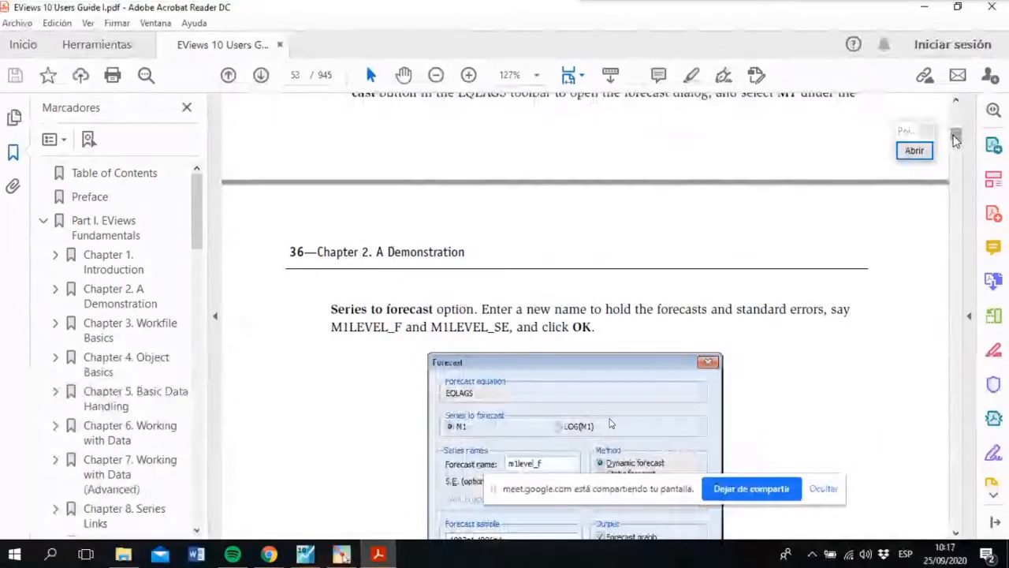
key("Home")
scroll(608, 423, "down", 5)
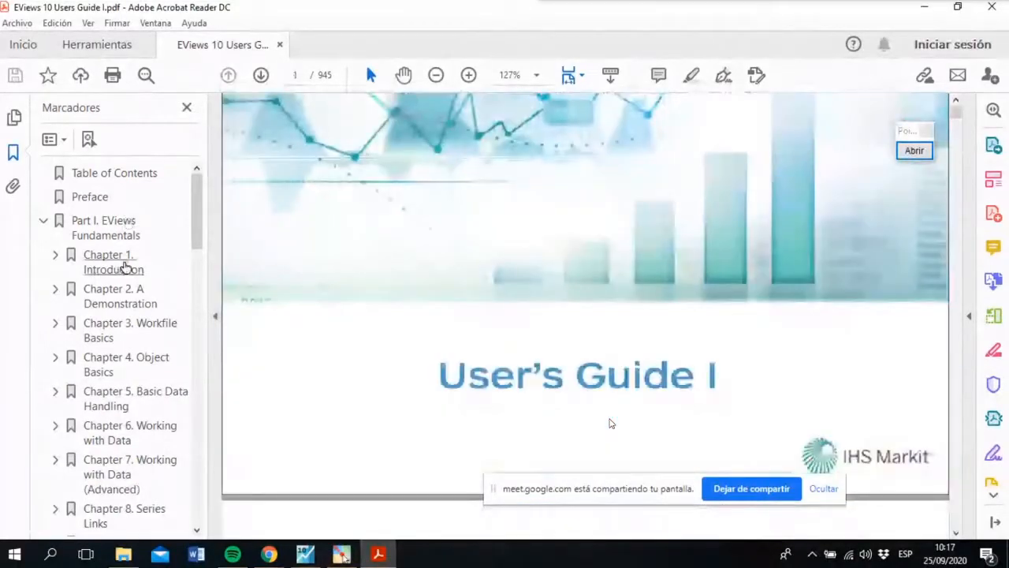
View the chapters Introduction, A Demonstration and Basic Data Handling through the bookmarks, and close the guide.
left_click(105, 264)
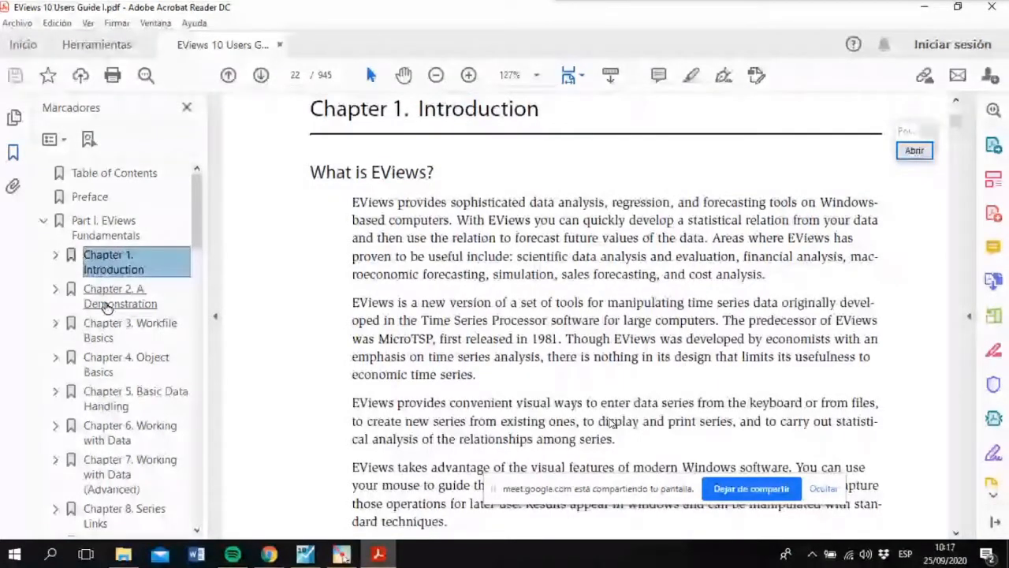
left_click(107, 303)
left_click(113, 399)
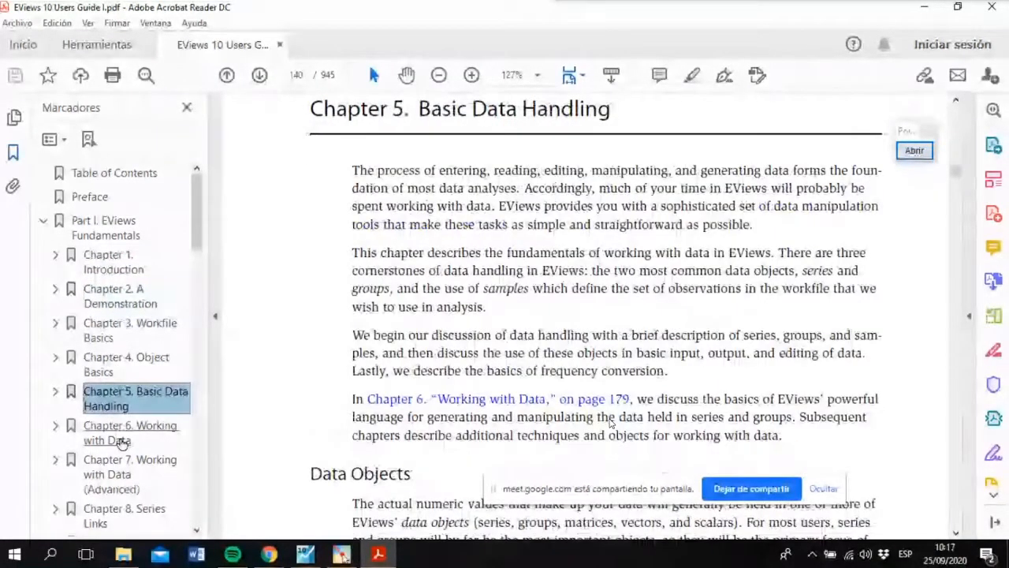
left_click(997, 6)
left_click(990, 8)
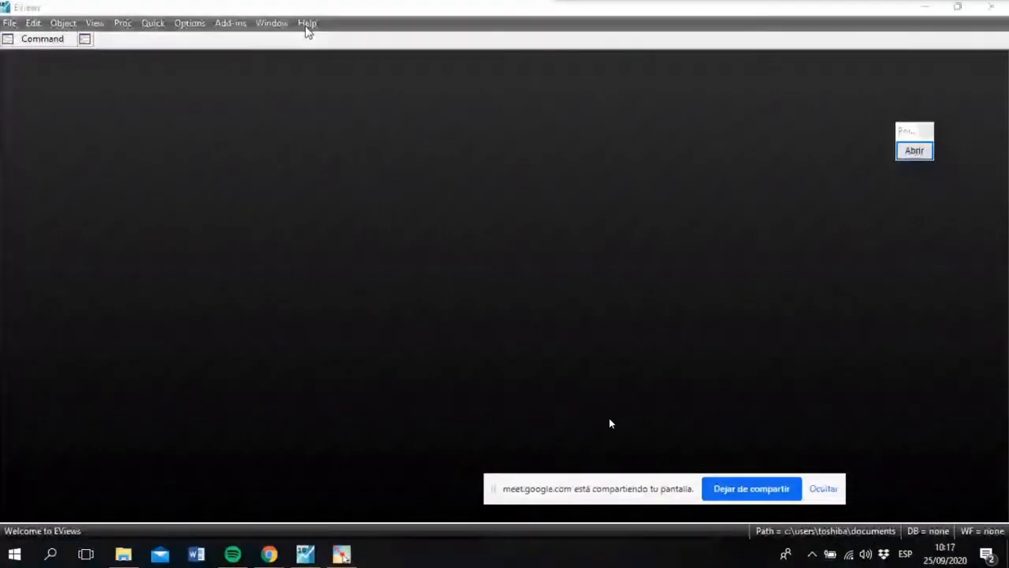
Enter the example command data in the EViews command window and erase it.
left_click_drag(907, 130, 956, 77)
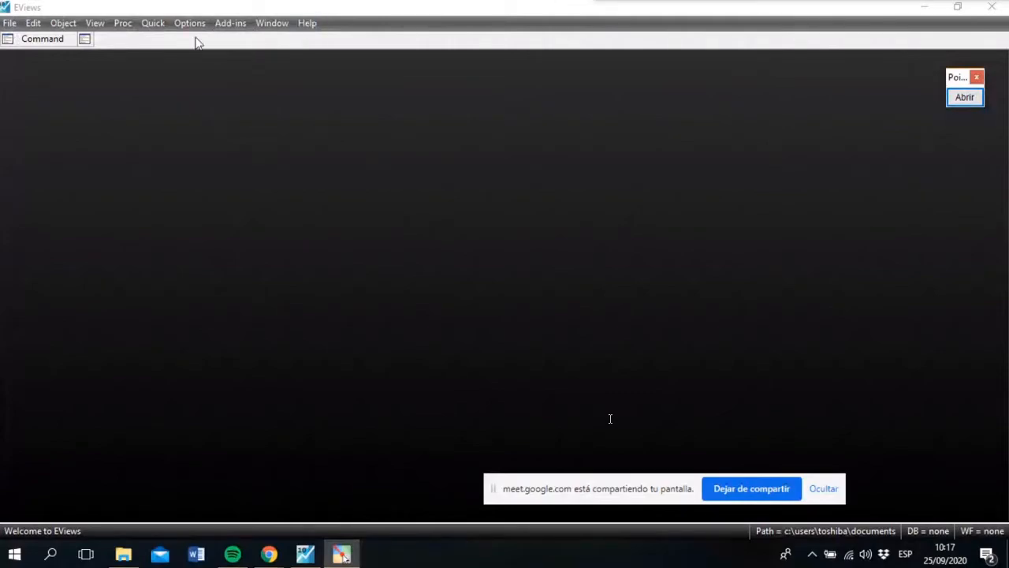
left_click(40, 41)
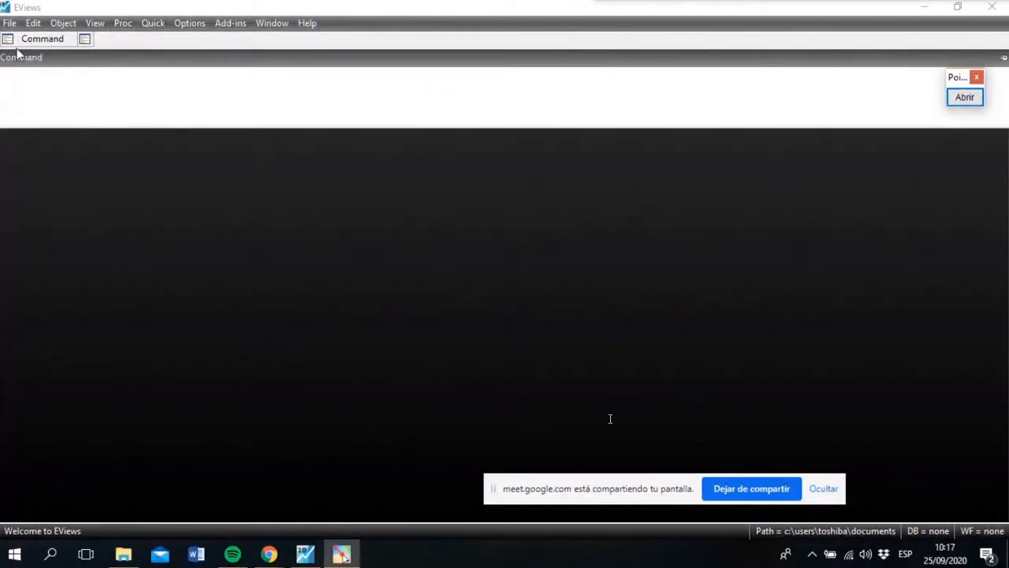
left_click(9, 84)
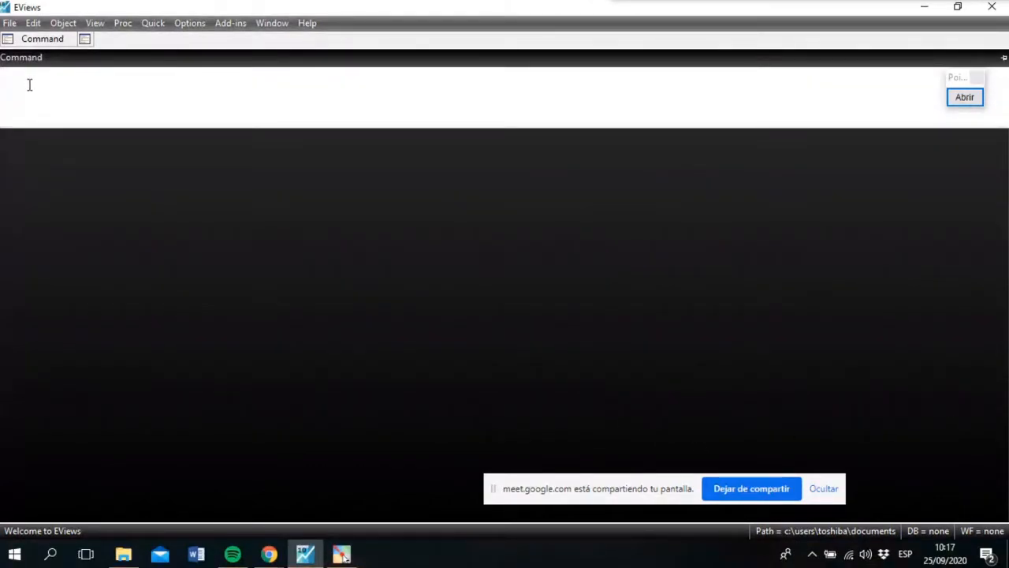
type("data")
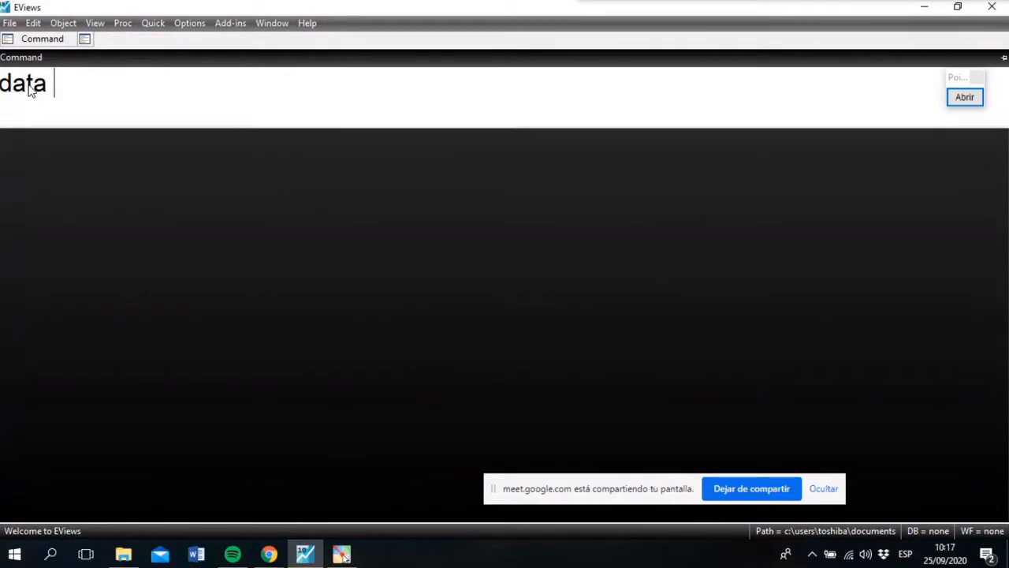
key("BackSpace")
key("BackSpace")
key("BackSpace")
key("BackSpace")
key("BackSpace")
Enter the example command genr in the command window and erase it.
type("genr")
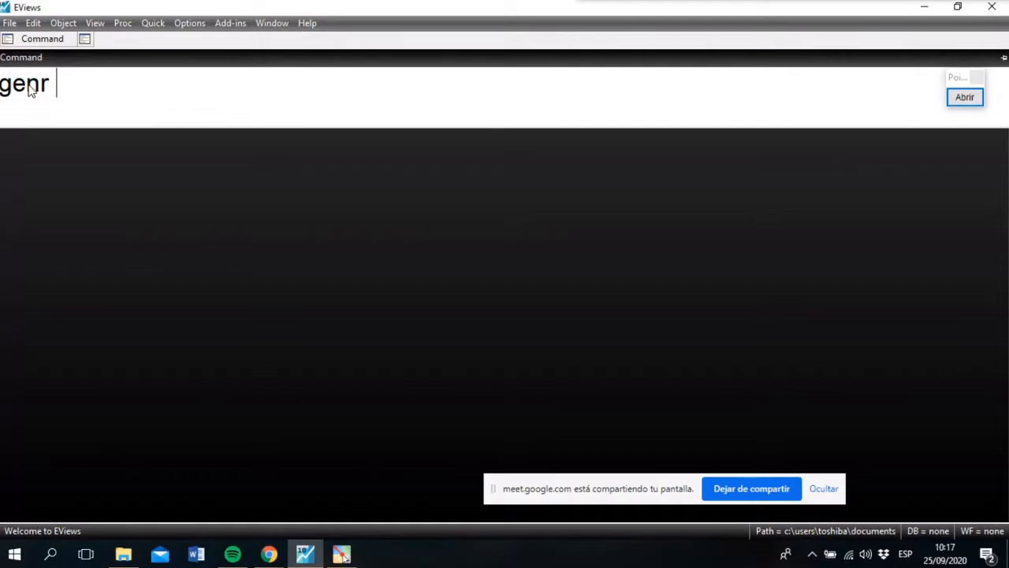
key("BackSpace")
key("BackSpace")
key("BackSpace")
key("BackSpace")
key("BackSpace")
Enter the example command ls in the command window and erase it.
type("ls")
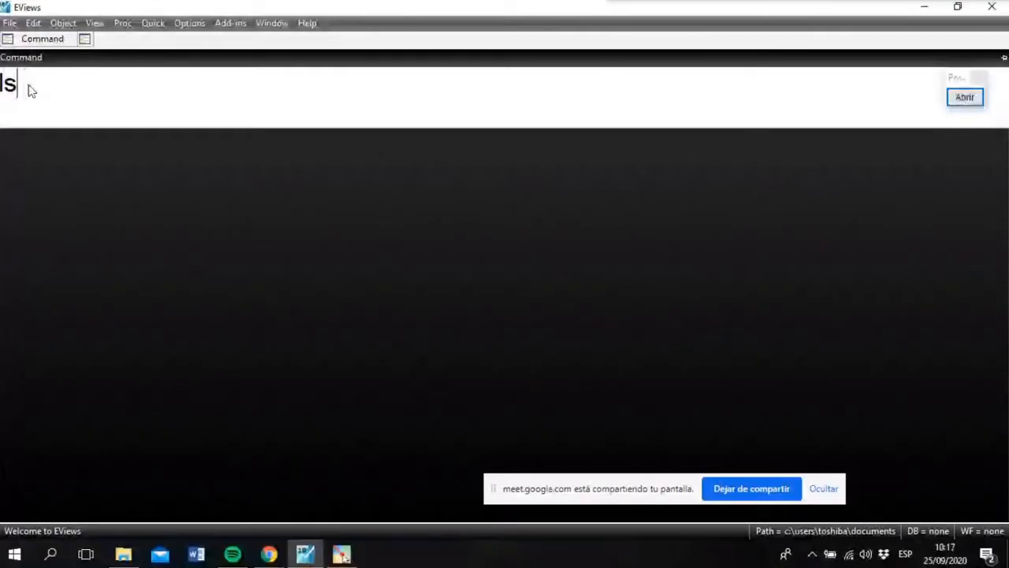
key("BackSpace")
key("BackSpace")
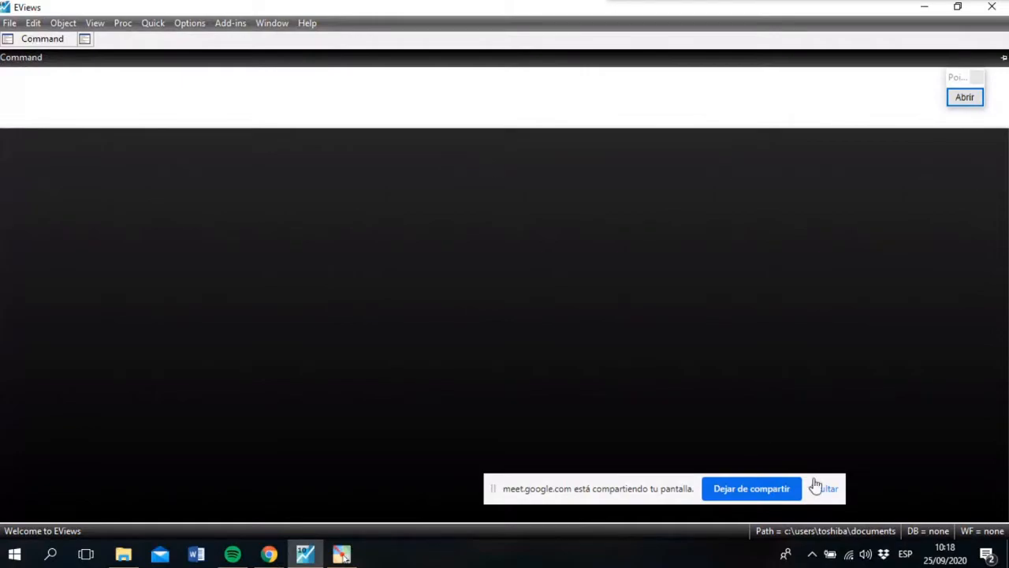
Outline the empty EViews workspace with a green rectangle using the screen annotation tool, and undo the drawing.
left_click_drag(590, 493, 820, 489)
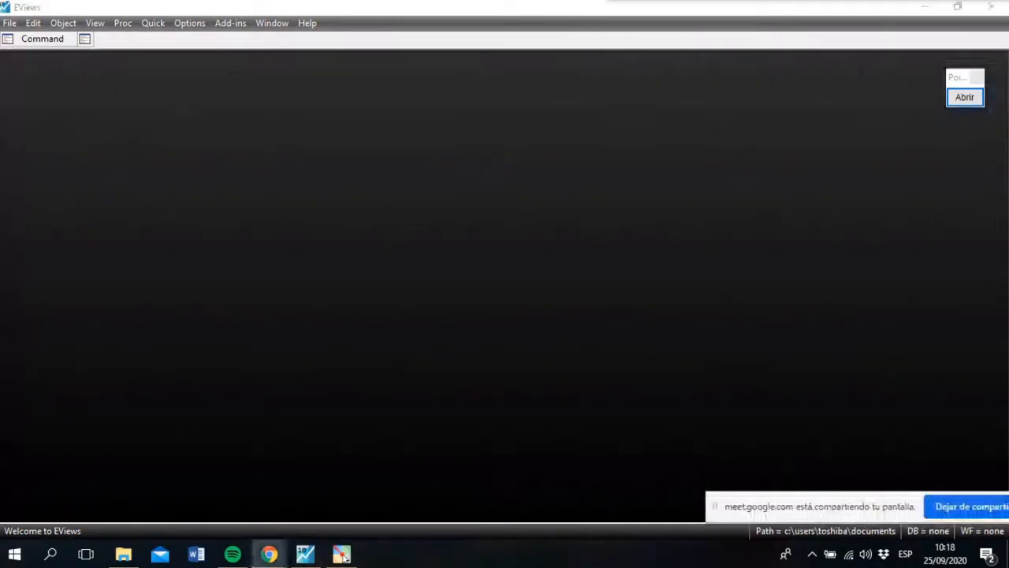
left_click(967, 98)
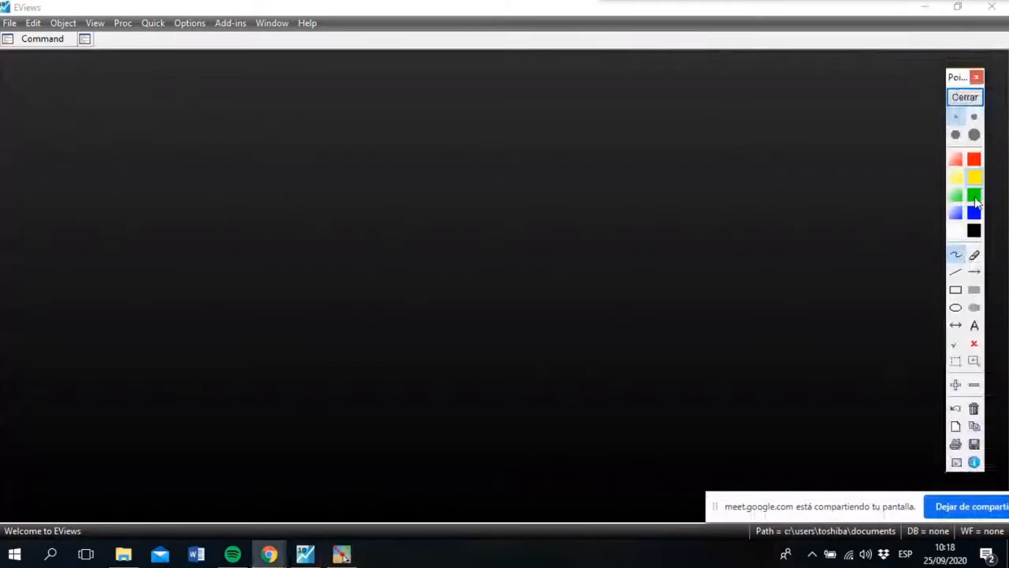
left_click(957, 290)
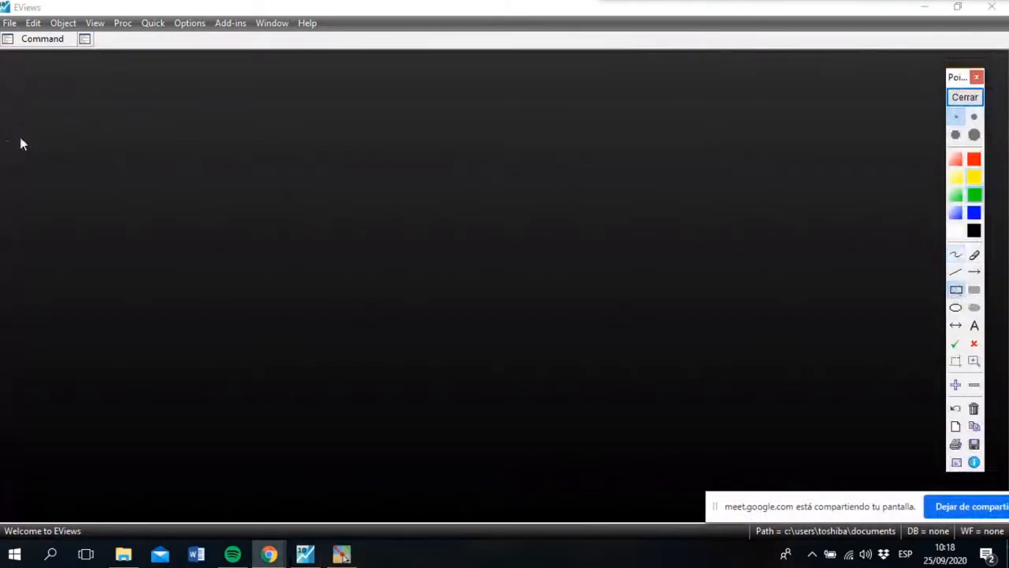
mouse_move(1, 54)
left_mouse_down()
mouse_move(208, 421)
mouse_move(765, 433)
mouse_move(1004, 484)
mouse_move(1006, 514)
left_mouse_up()
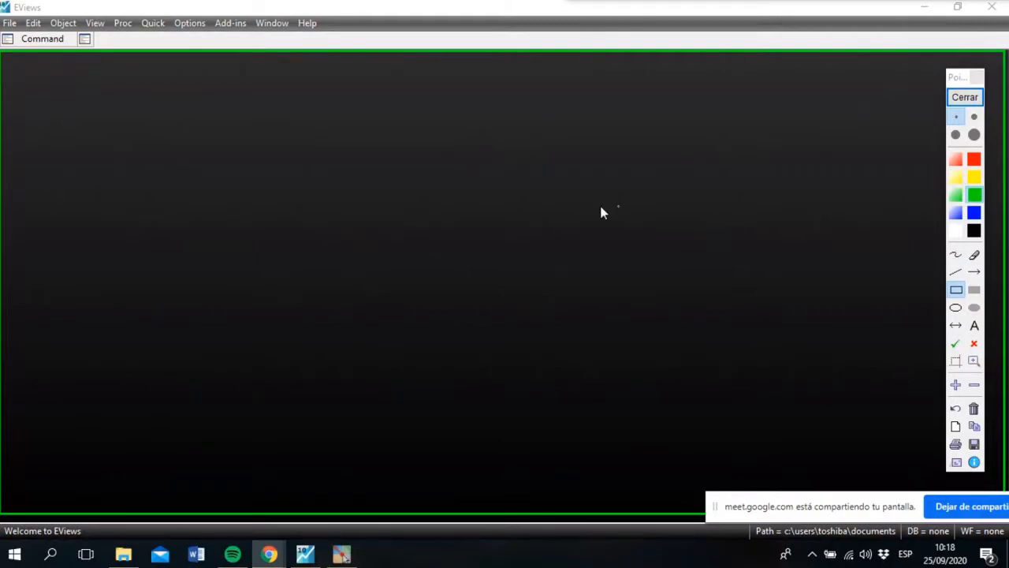
left_click(955, 408)
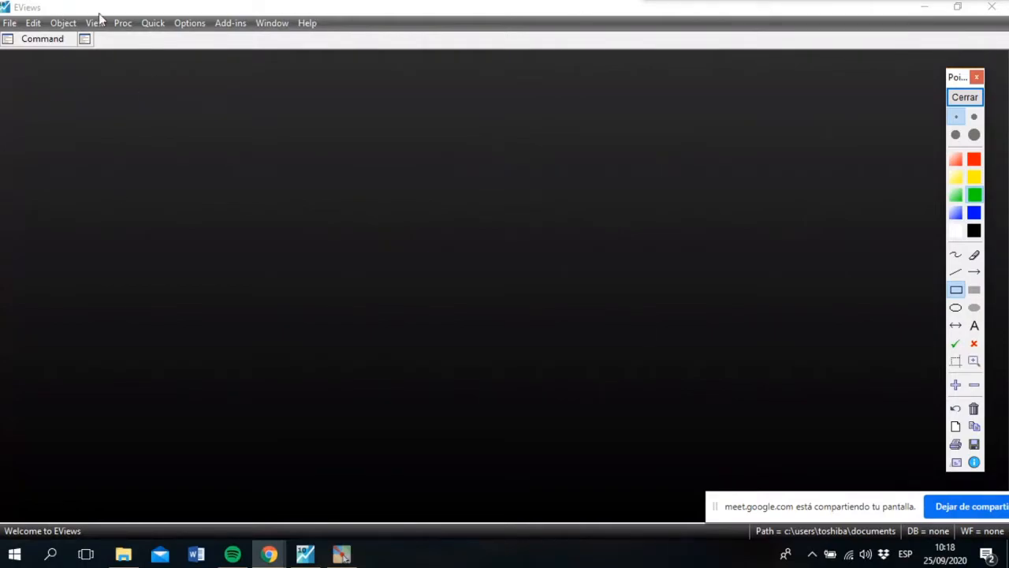
Reposition the annotation palette and the screen-sharing bar, and end the annotation mode.
mouse_move(956, 79)
left_mouse_down()
mouse_move(52, 82)
mouse_move(1005, 140)
mouse_move(923, 72)
left_mouse_up()
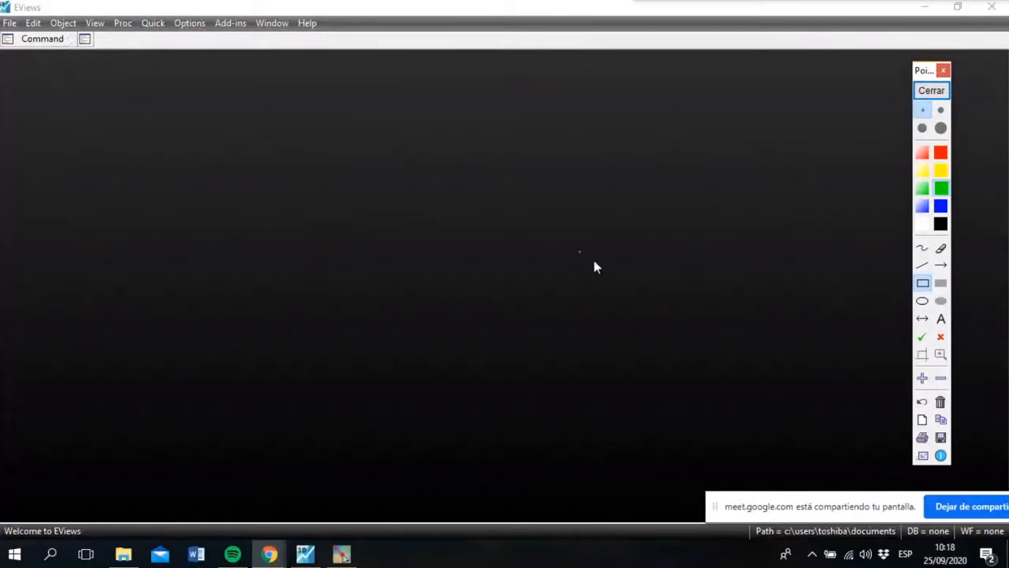
mouse_move(924, 74)
left_mouse_down()
mouse_move(938, 101)
mouse_move(956, 76)
left_mouse_up()
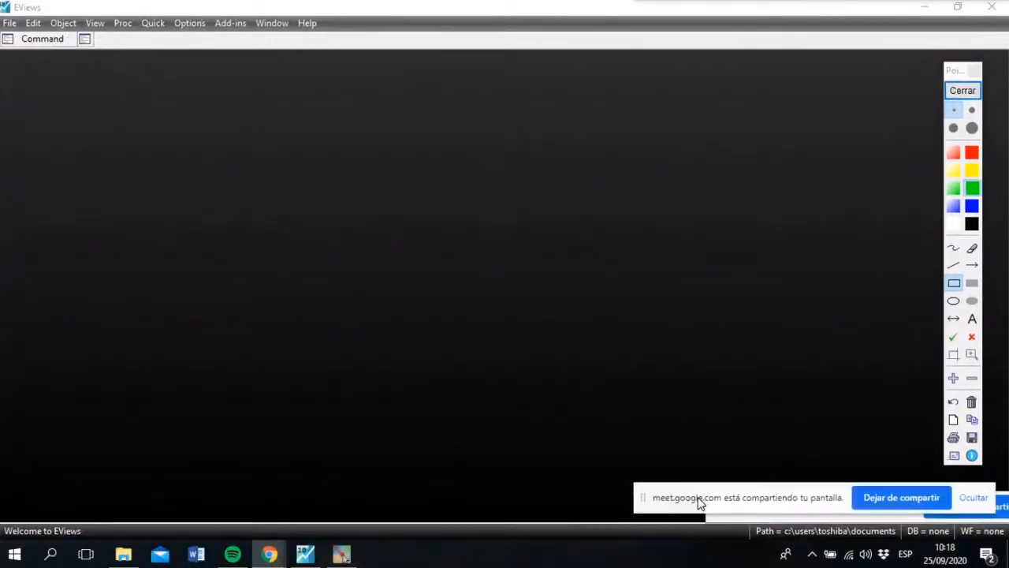
left_click_drag(699, 503, 727, 511)
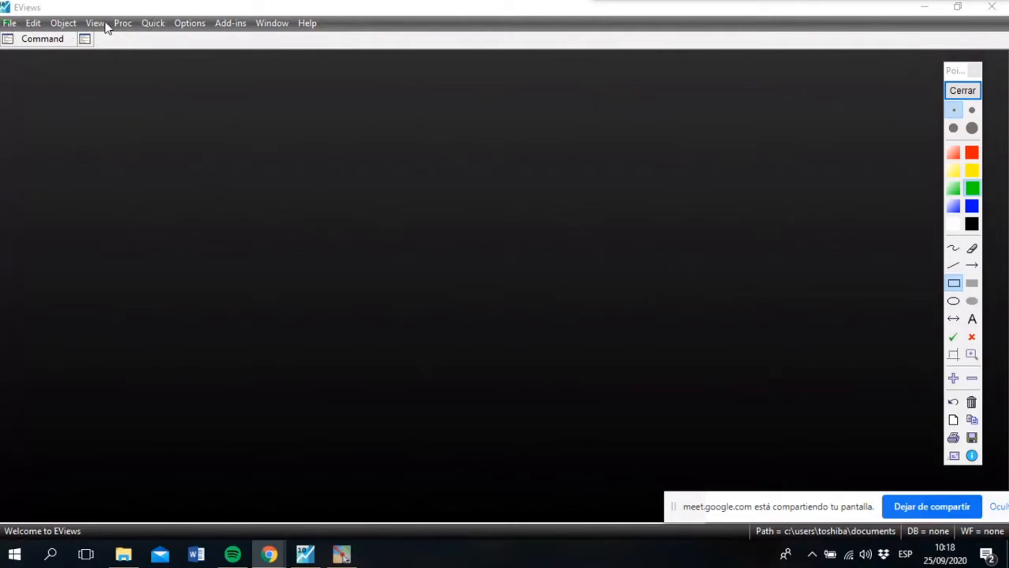
left_click(963, 91)
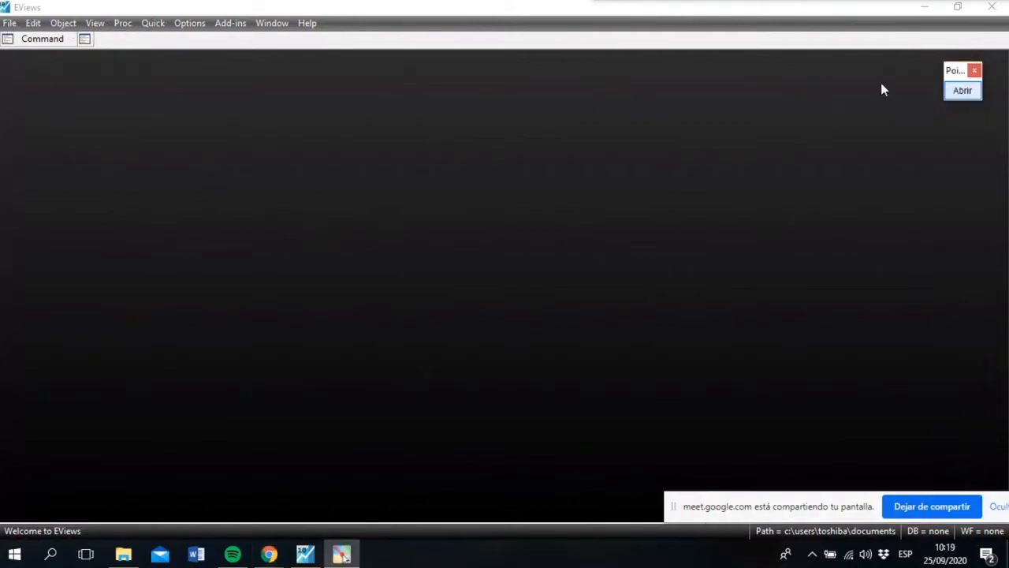
Start creating a new workfile and view the available workfile structure types.
left_click(10, 23)
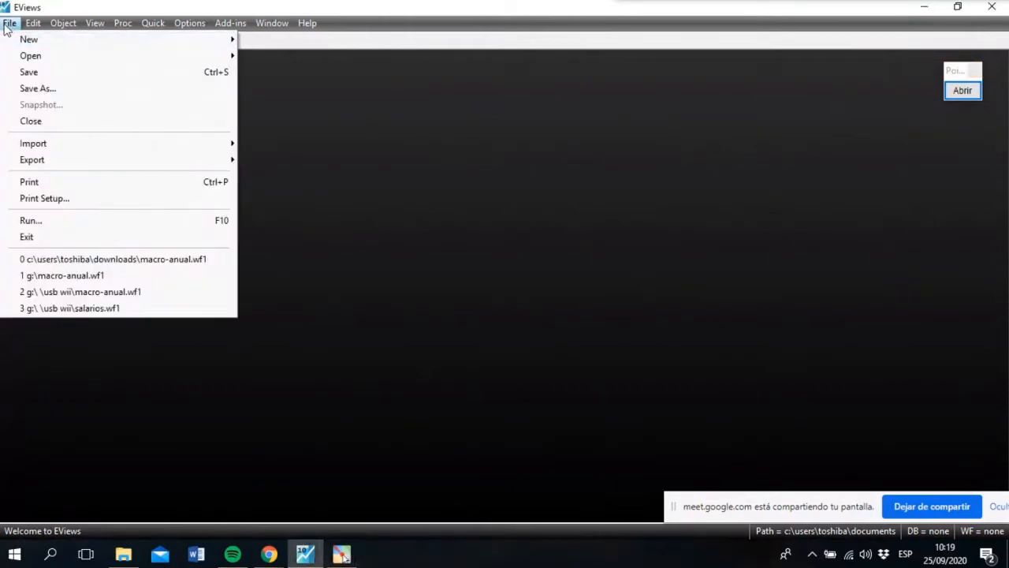
mouse_move(16, 43)
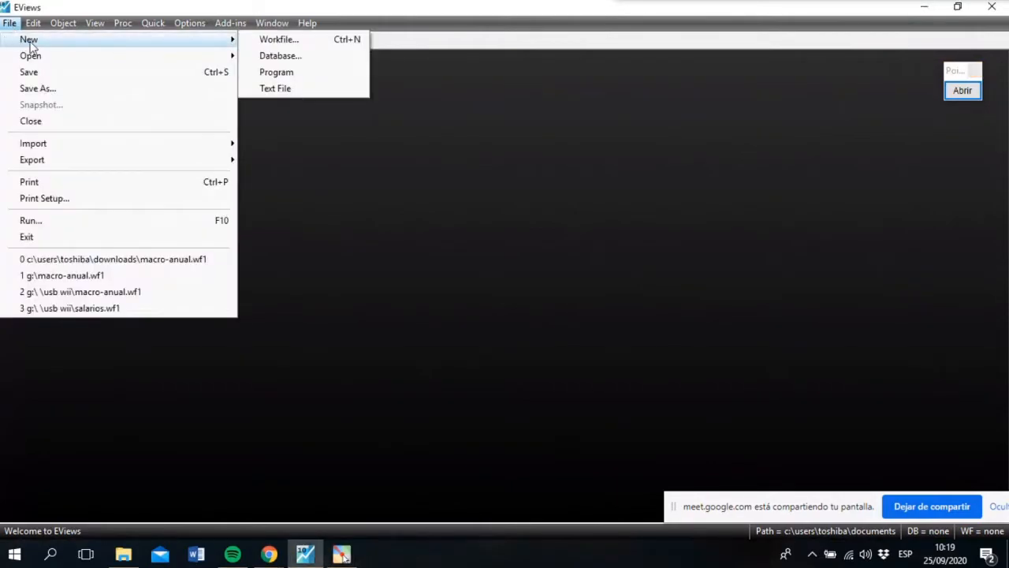
mouse_move(200, 42)
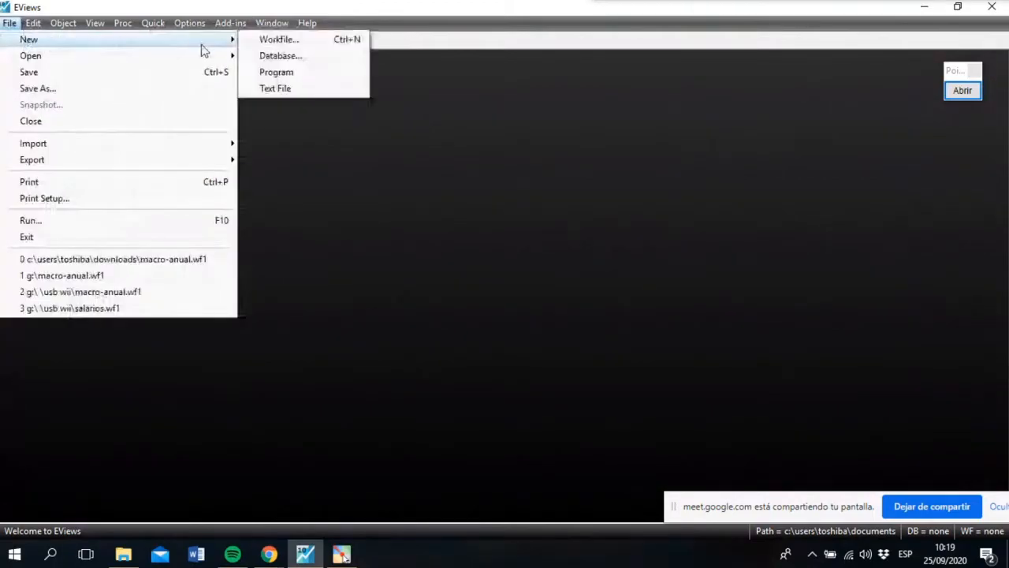
left_click(279, 40)
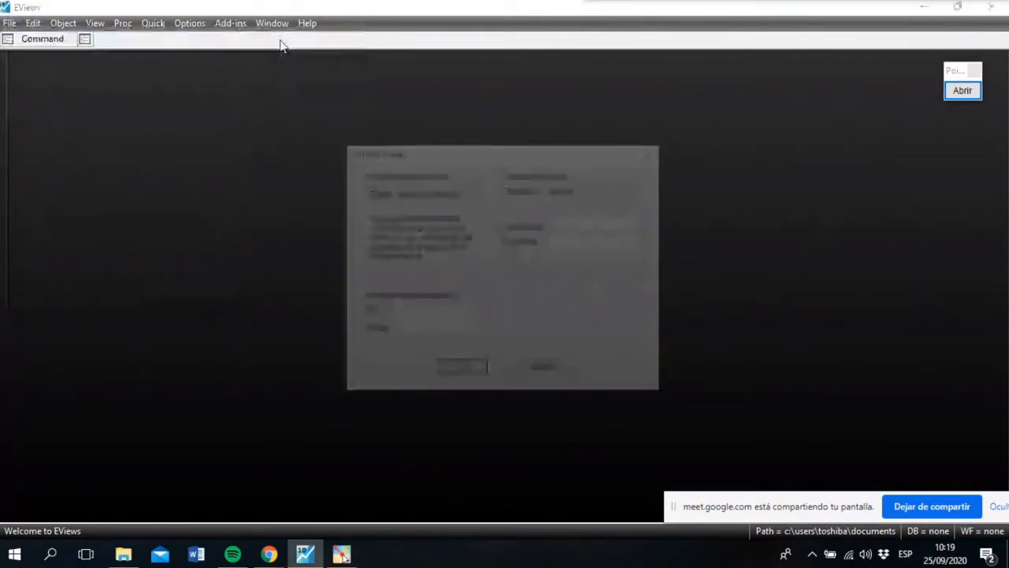
left_click_drag(489, 156, 514, 133)
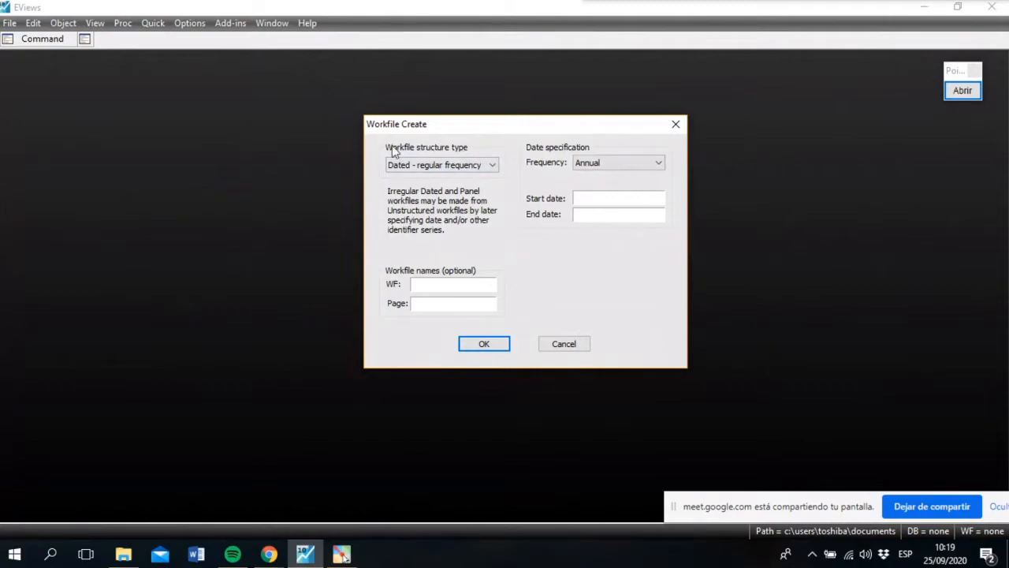
left_click(492, 167)
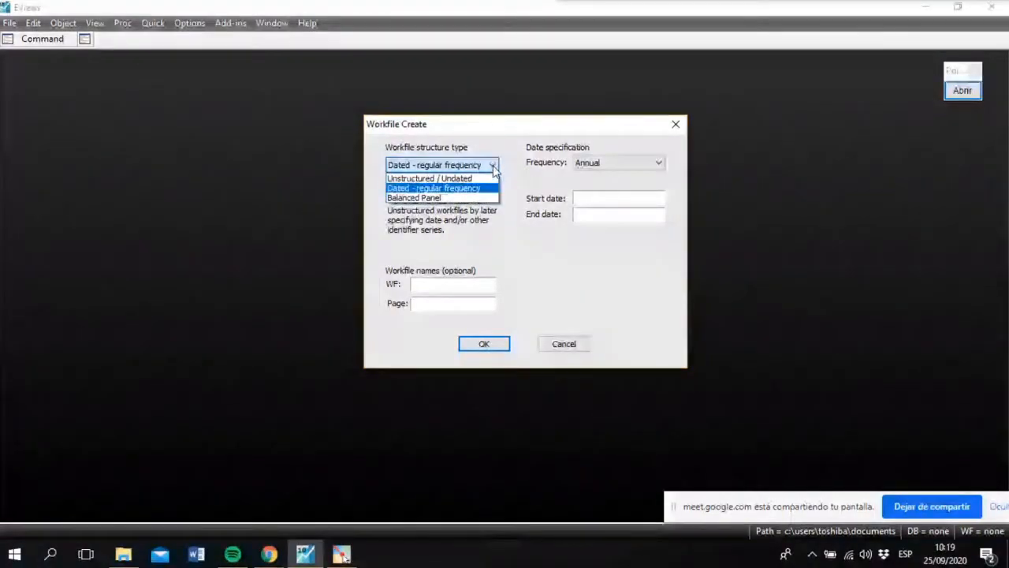
left_click(493, 167)
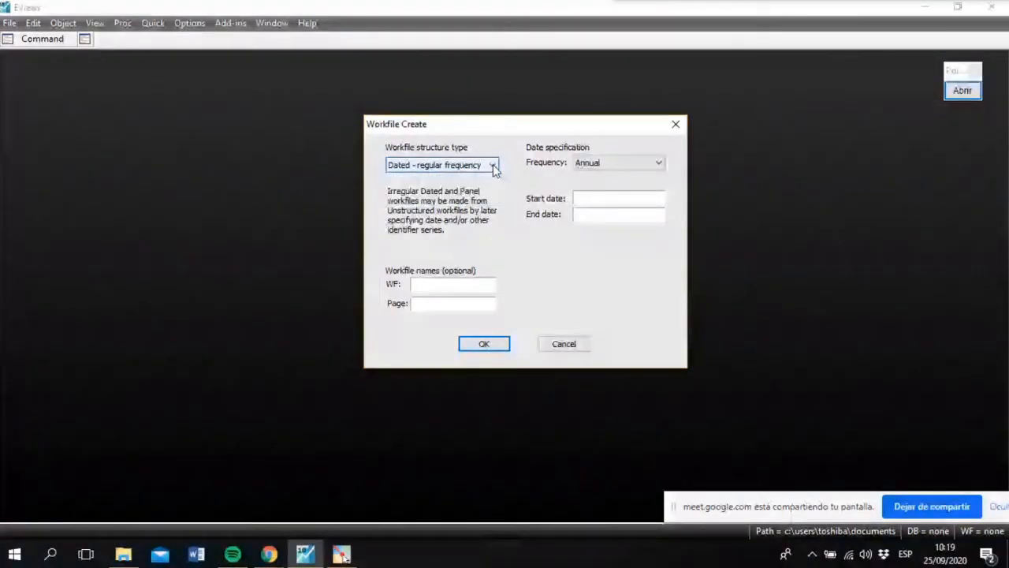
Choose the Unstructured / Undated structure type, enter 1000 observations as an example and clear the entry.
left_click(493, 167)
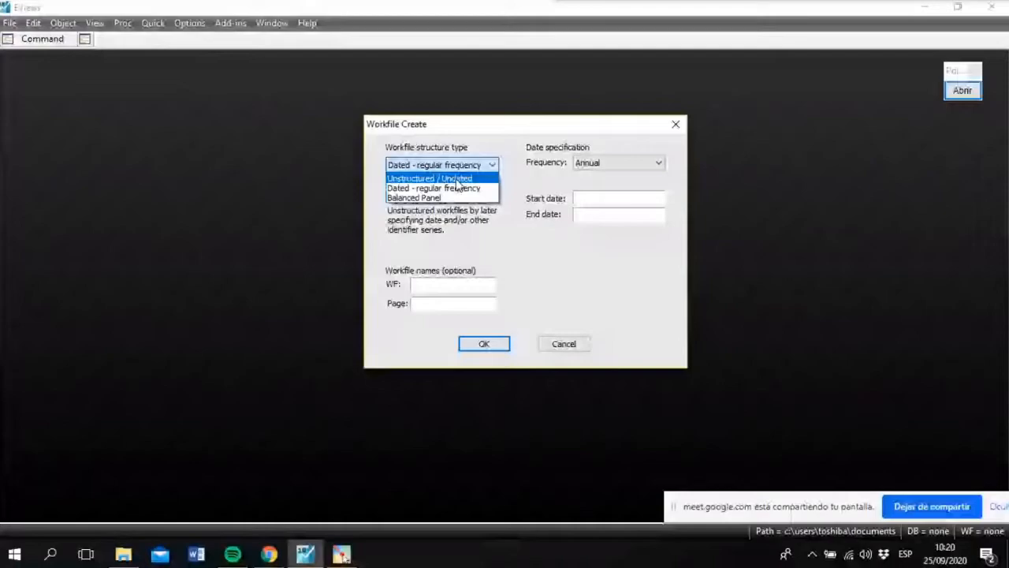
left_click(455, 179)
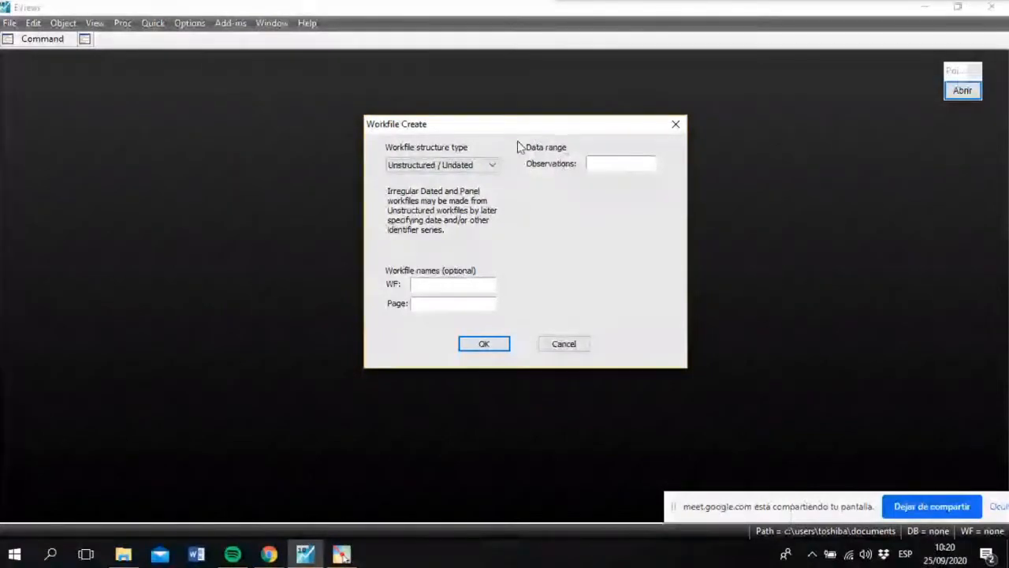
left_click(596, 164)
type("300")
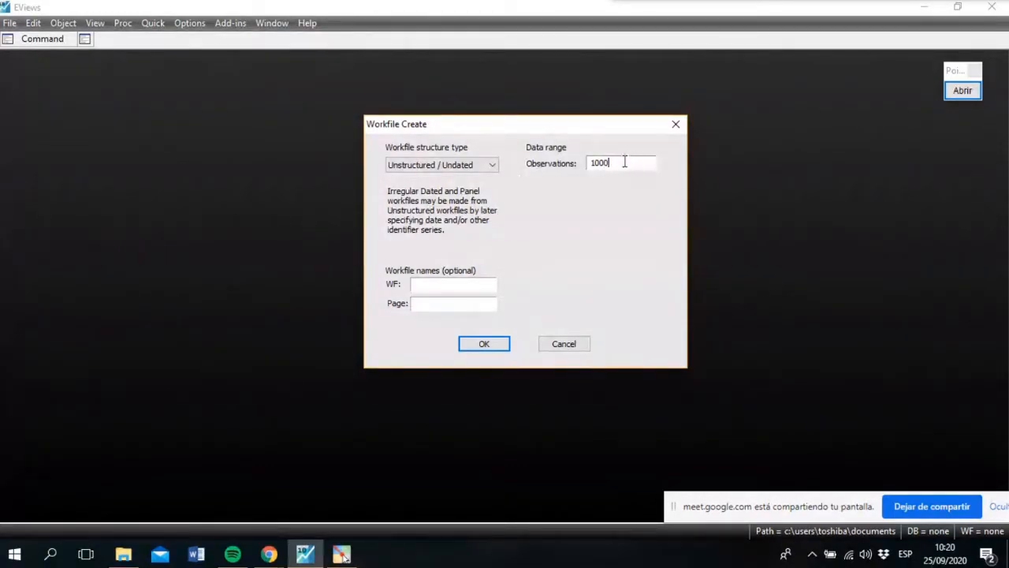
key("BackSpace")
key("BackSpace")
key("BackSpace")
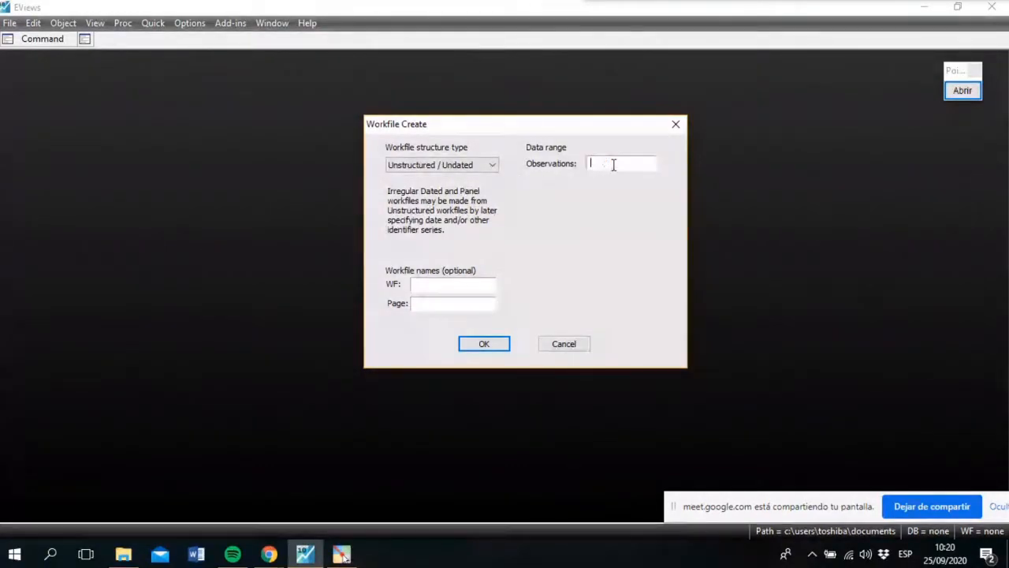
Set the structure to Dated - regular frequency with Annual frequency, start date 1950 and end date 2010.
left_click(494, 167)
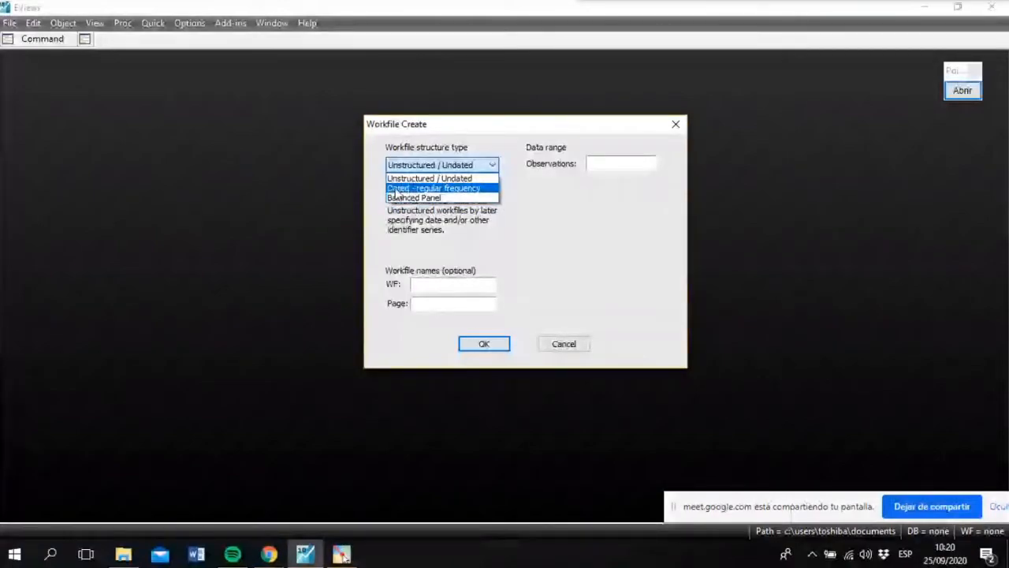
left_click(432, 188)
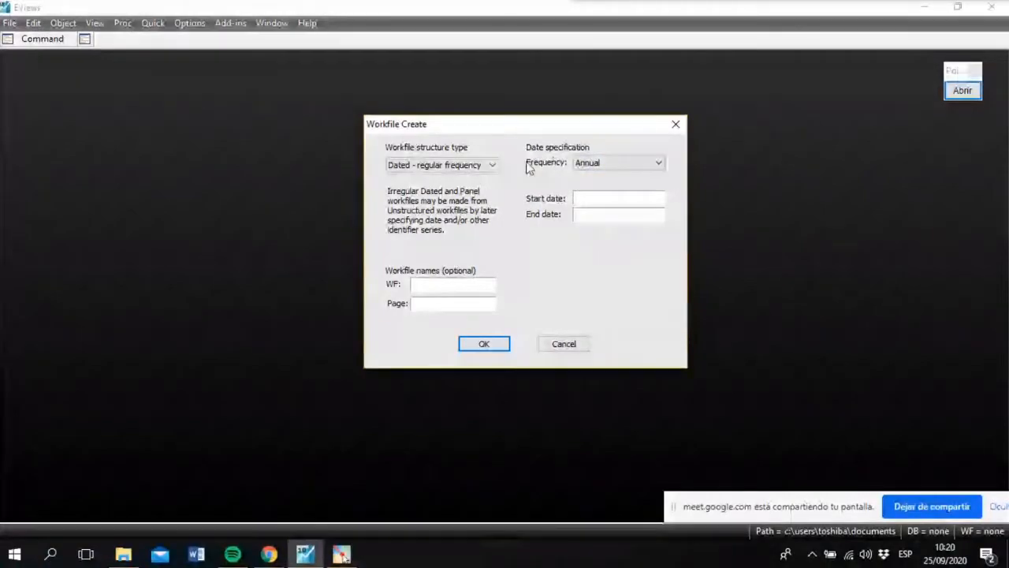
left_click(655, 167)
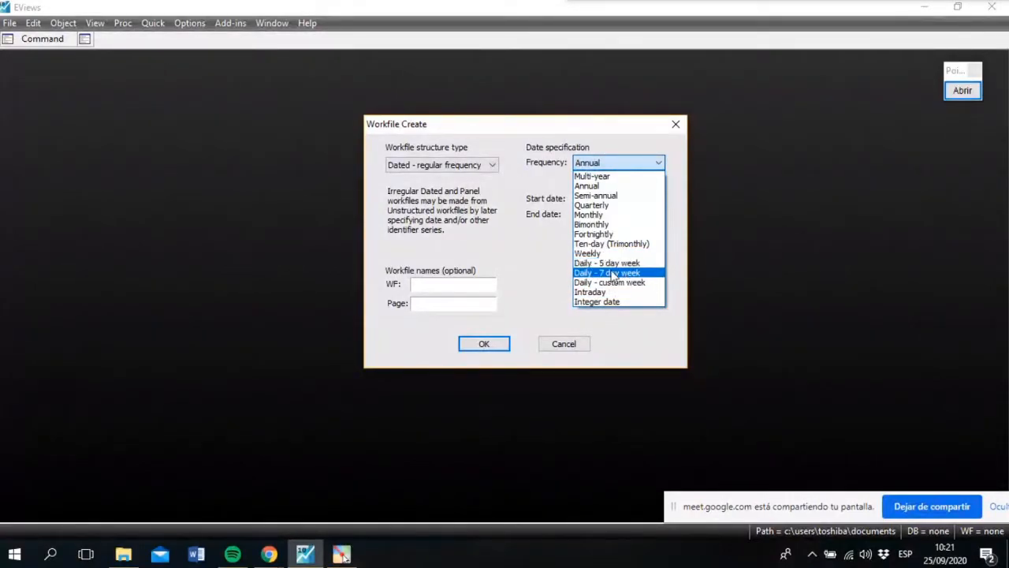
left_click(586, 186)
left_click(594, 213)
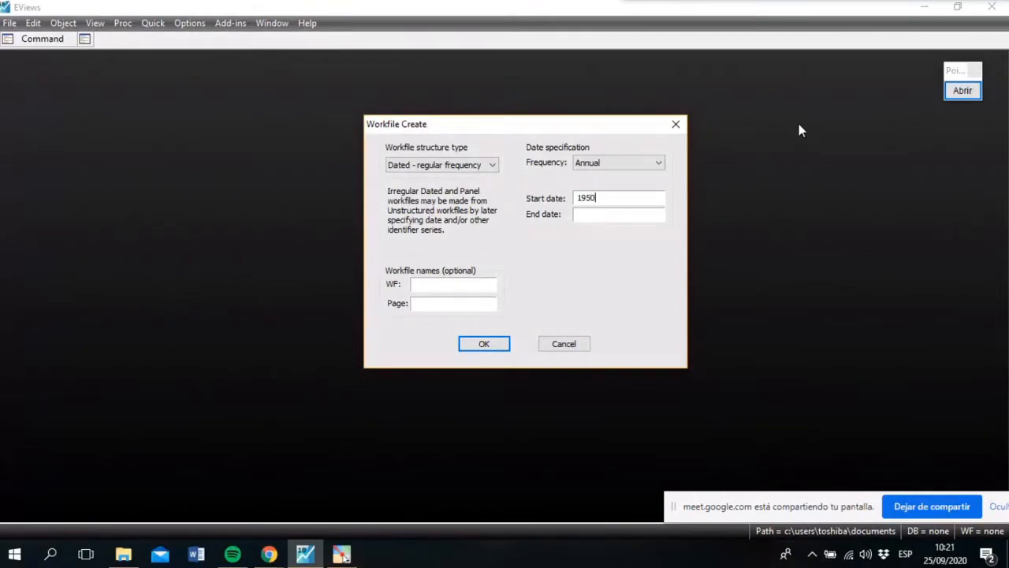
left_click(586, 214)
type("2010")
Create an Unstructured / Undated workfile with 15 observations and the workfile name notas.
left_click(493, 167)
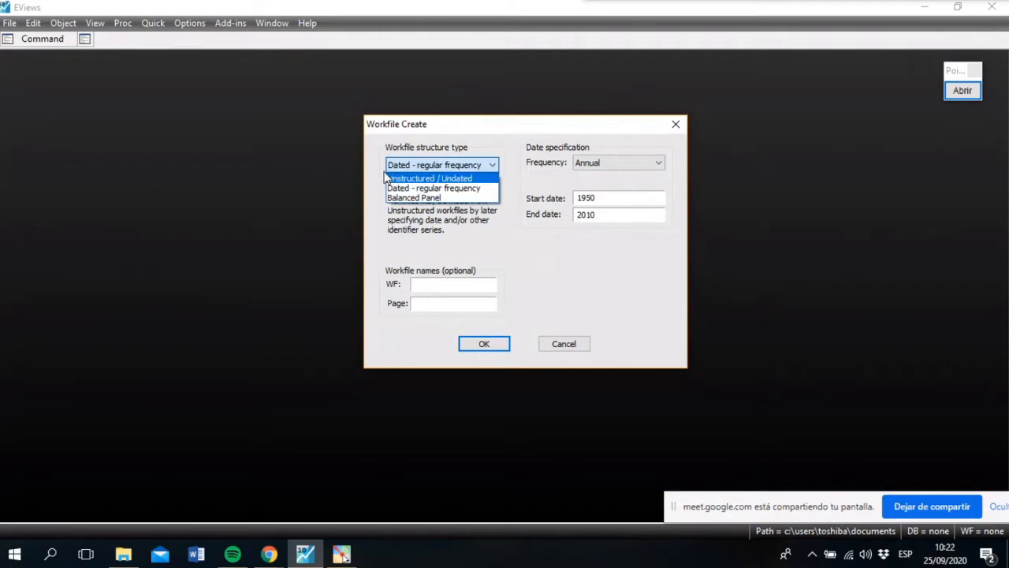
left_click(434, 179)
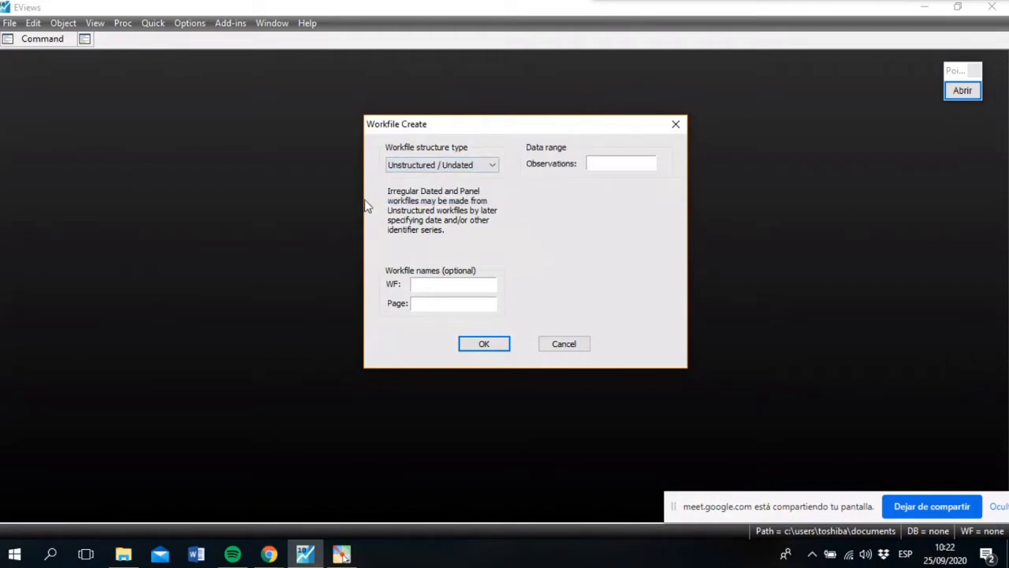
key("Tab")
key("BackSpace")
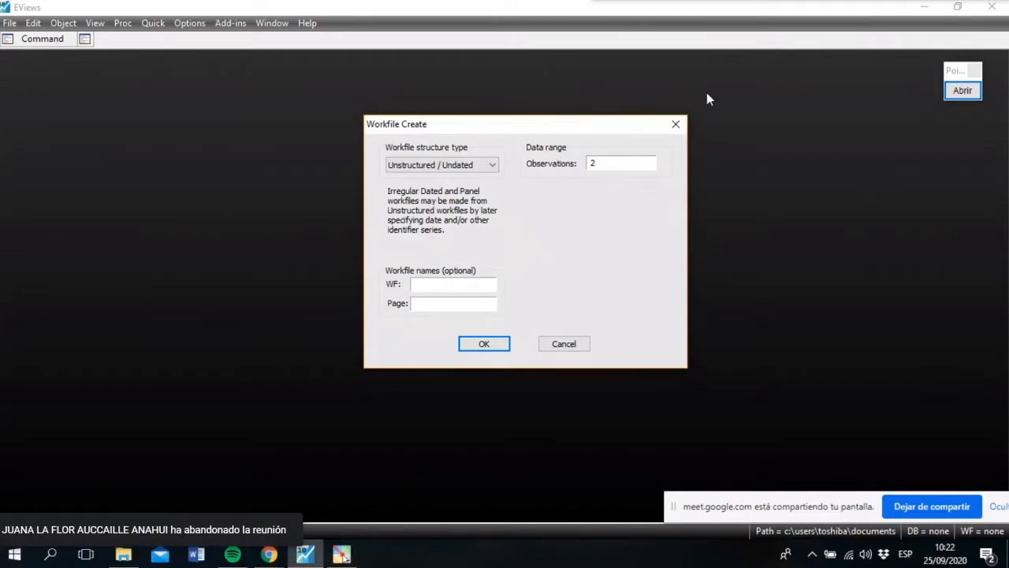
key("BackSpace")
type("15")
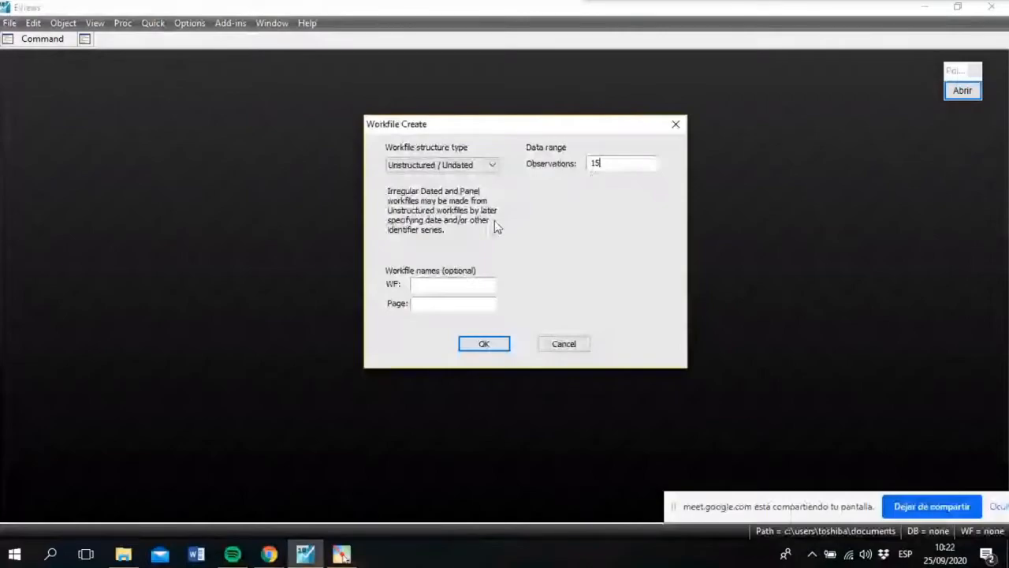
left_click(414, 285)
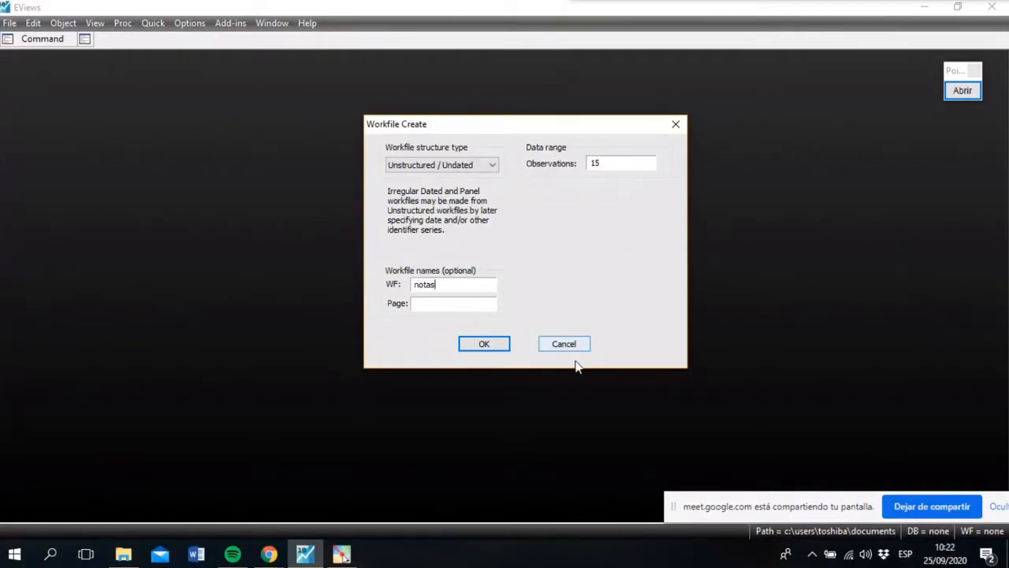
left_click(492, 345)
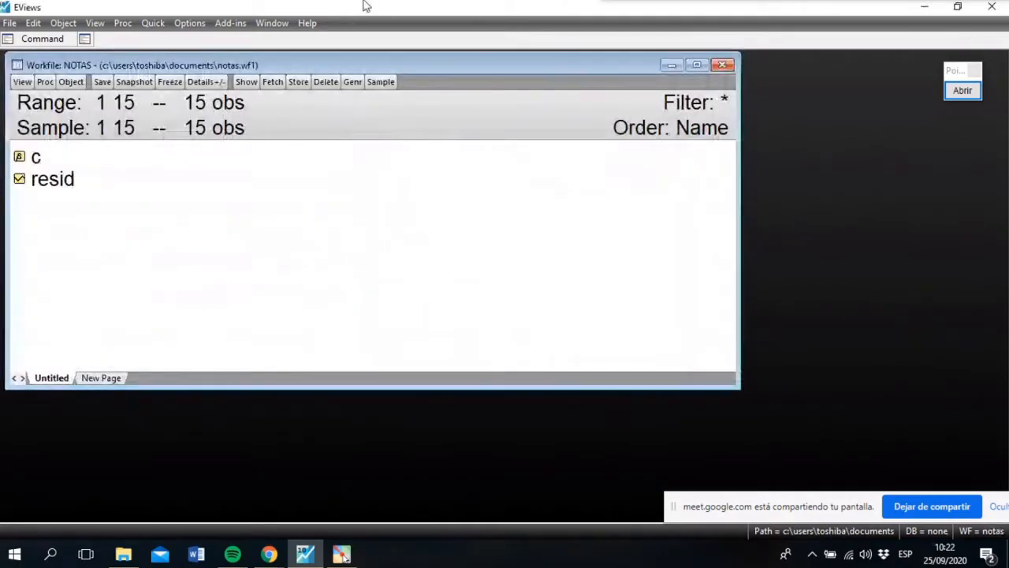
Shrink the NOTAS workfile window, place it near the middle of the workspace, and point out its objects c and resid.
left_click_drag(295, 59, 445, 98)
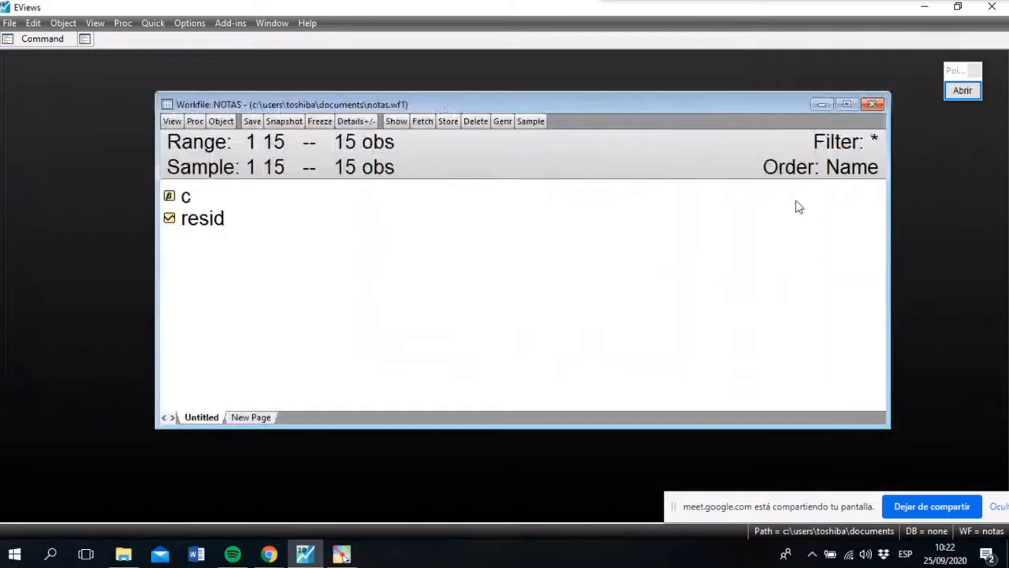
left_click_drag(886, 237, 657, 249)
left_click_drag(423, 105, 526, 90)
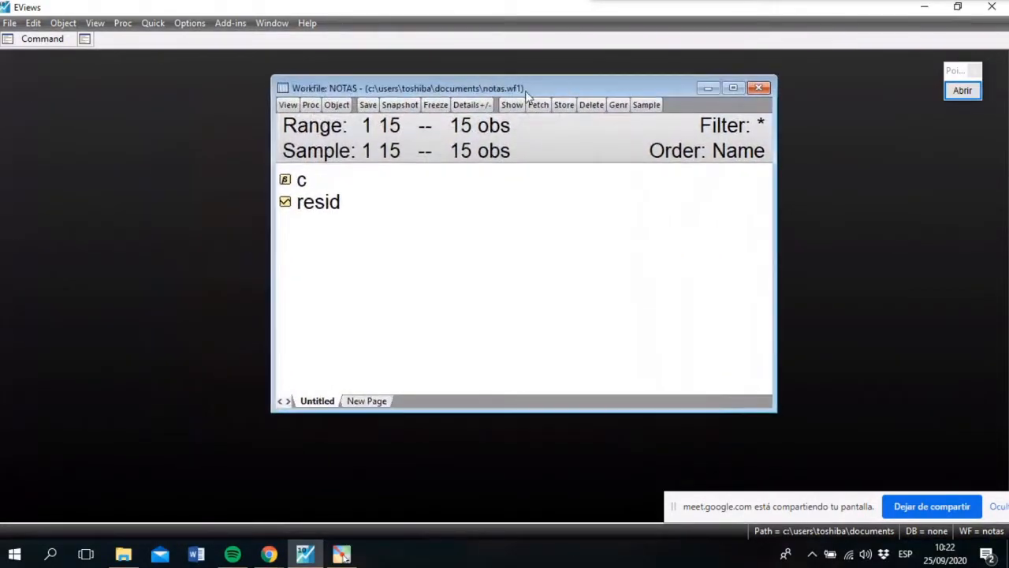
left_click_drag(471, 412, 473, 360)
left_click_drag(486, 89, 384, 137)
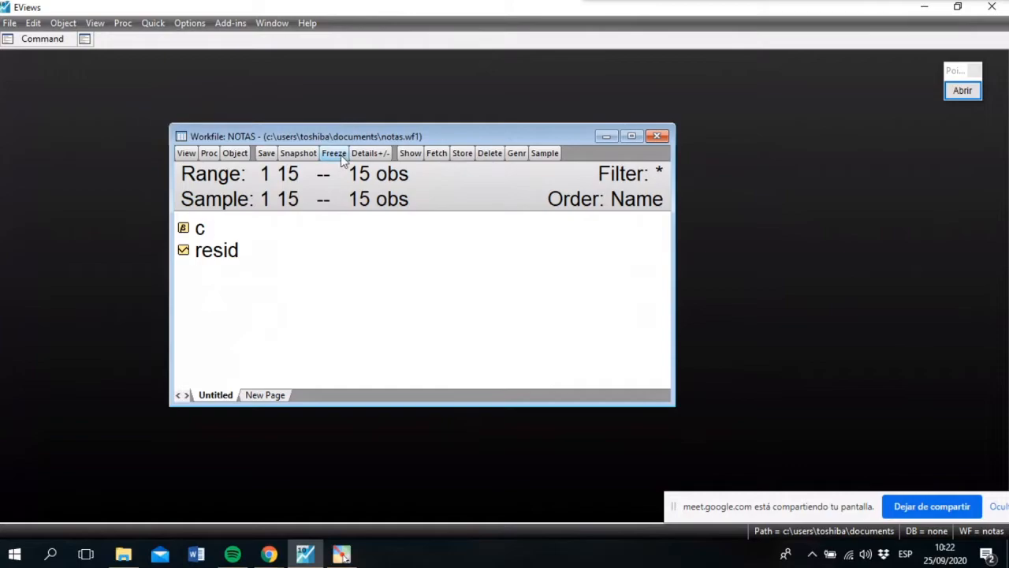
left_click(200, 229)
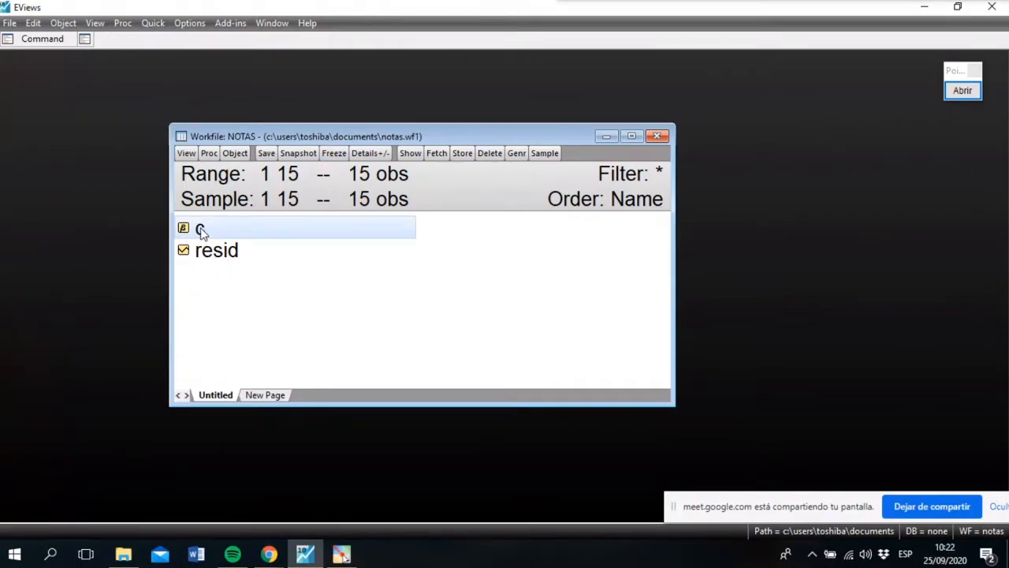
left_click(204, 252)
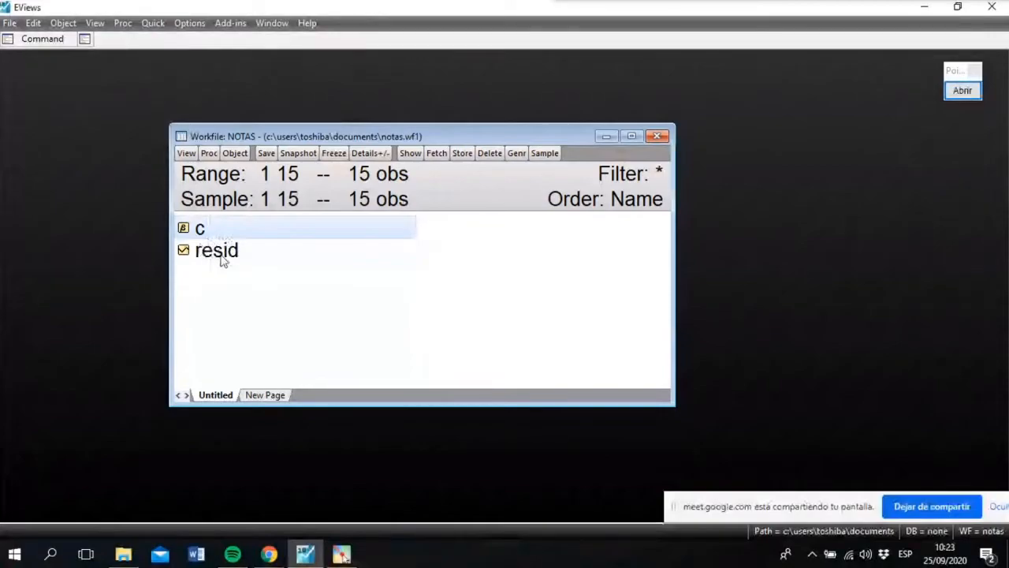
Point out the default objects c and resid in turn in the NOTAS workfile.
left_click(221, 253)
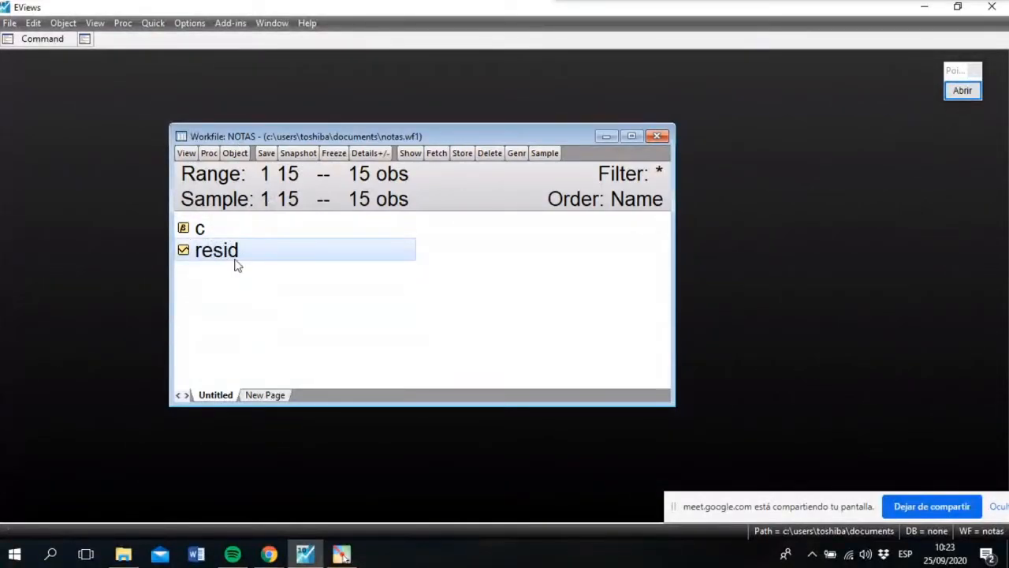
left_click(200, 230)
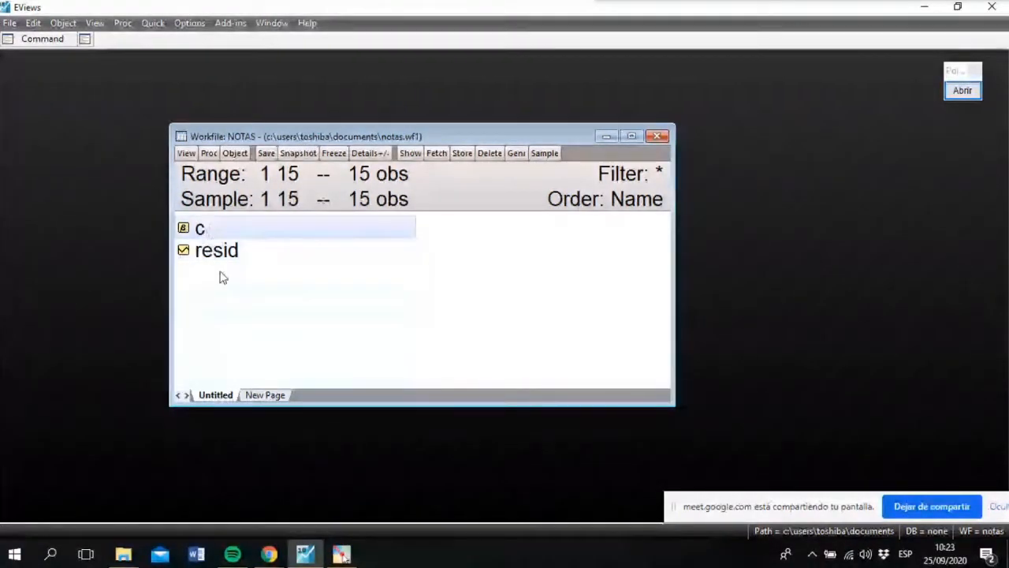
left_click(215, 247)
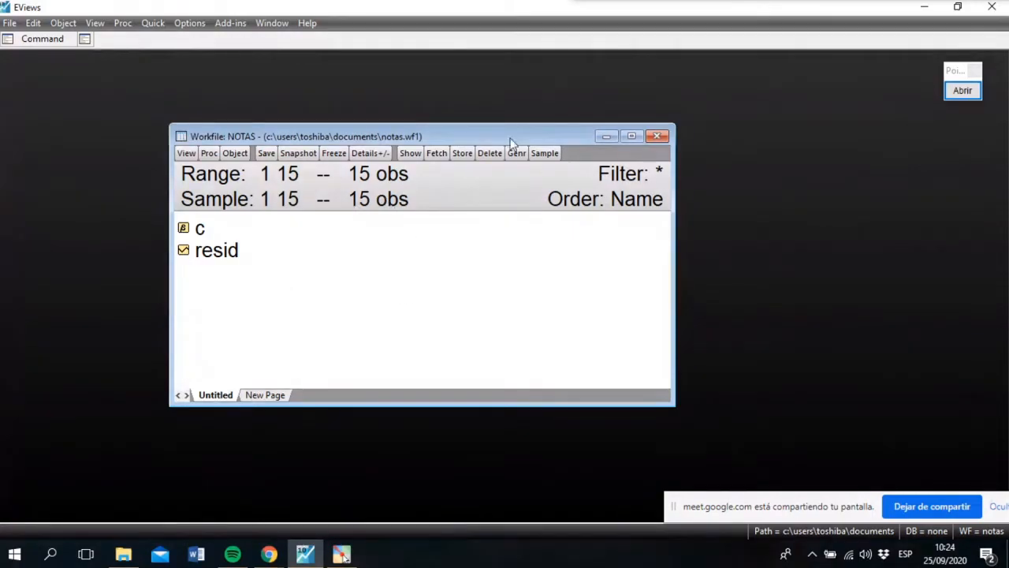
Run the command "data notas horas edad sexo ingreso" to create the five series and open them as a group.
left_click(37, 40)
left_click(33, 86)
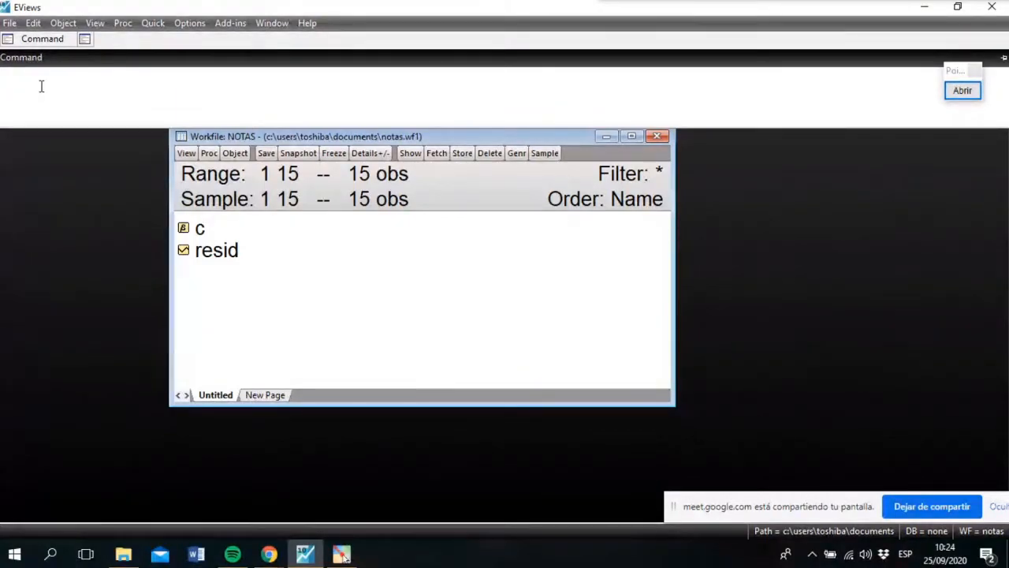
type("data")
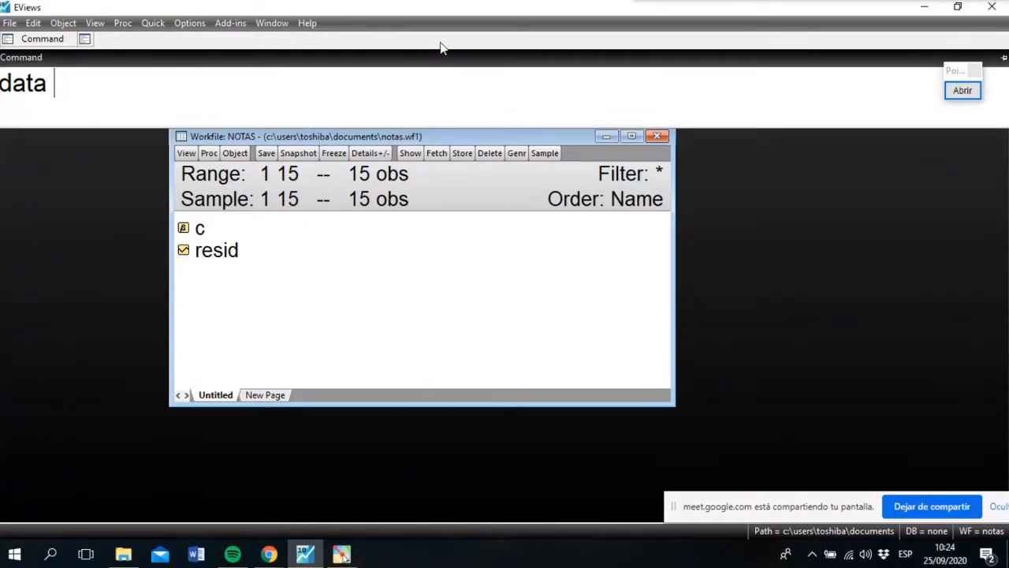
type("notas")
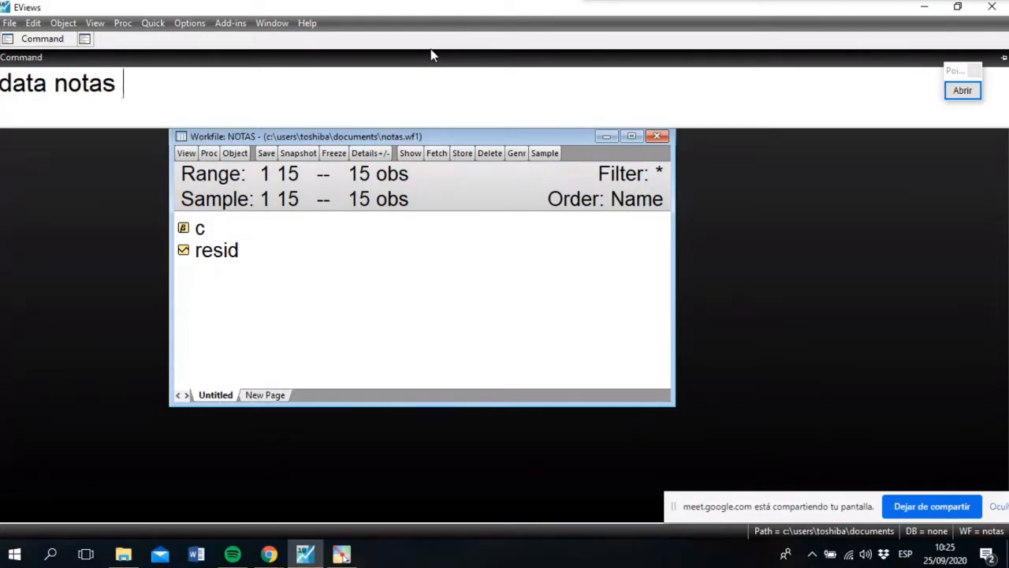
type("horas")
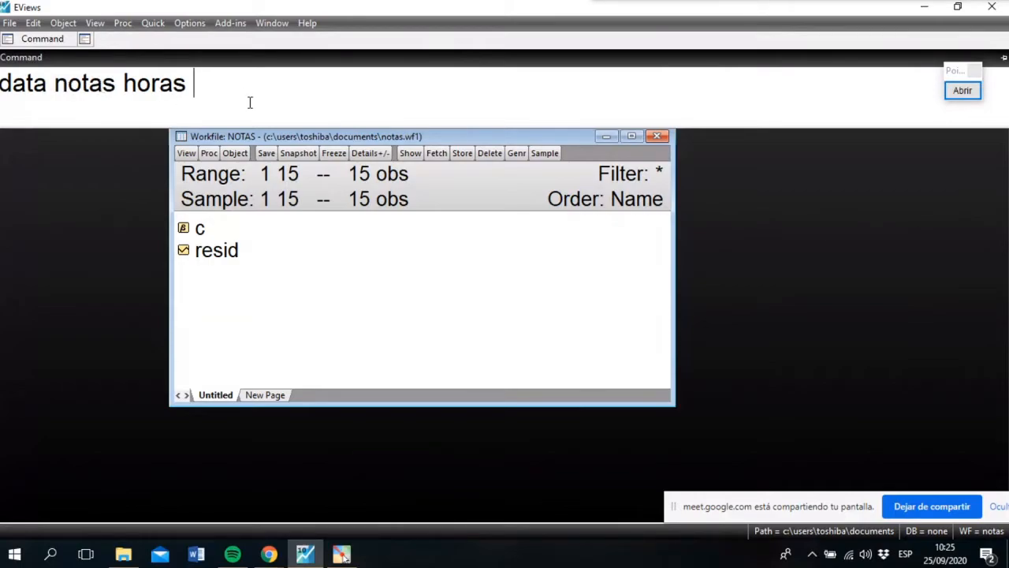
type("eda")
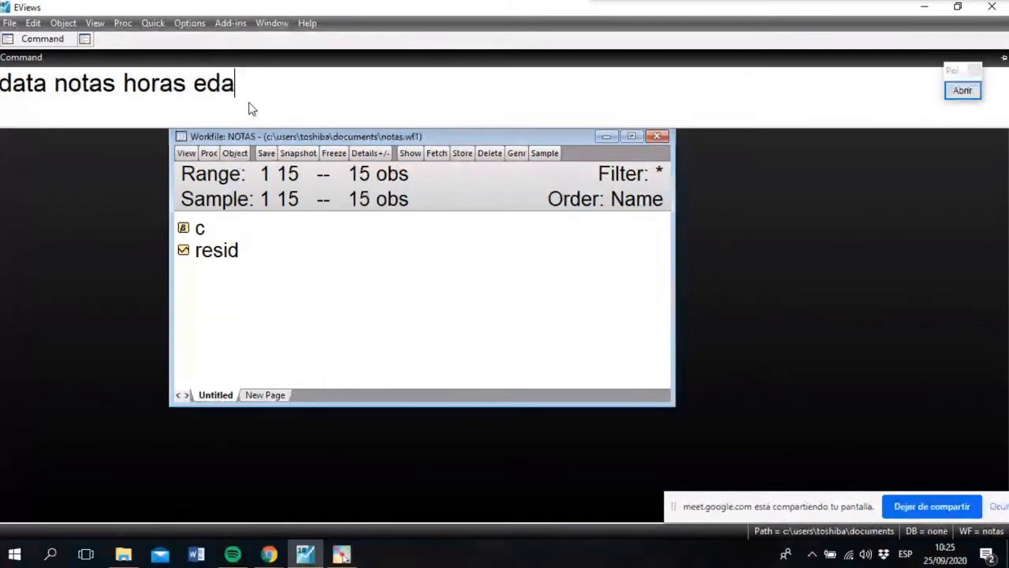
type("d")
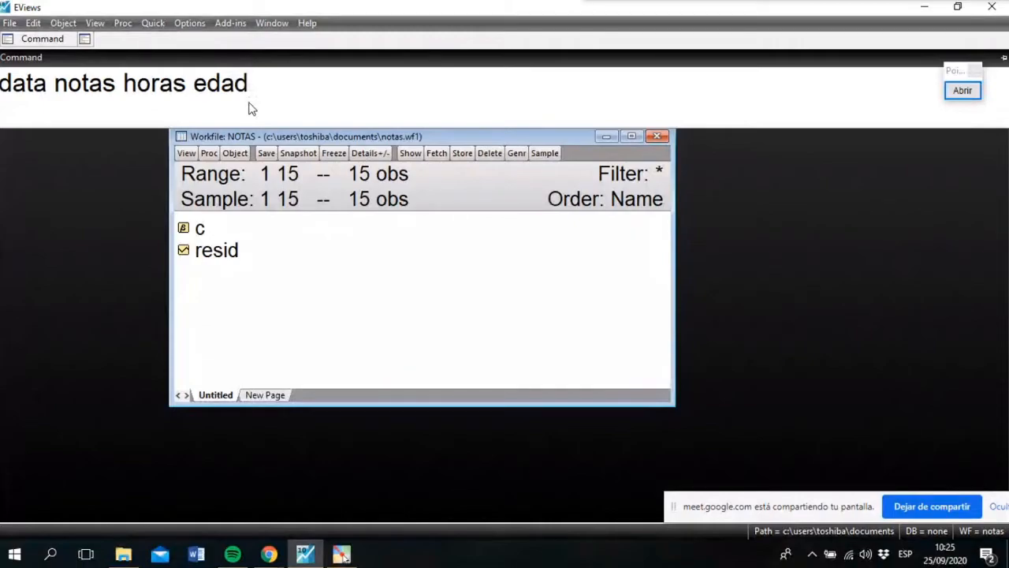
type(" sexo")
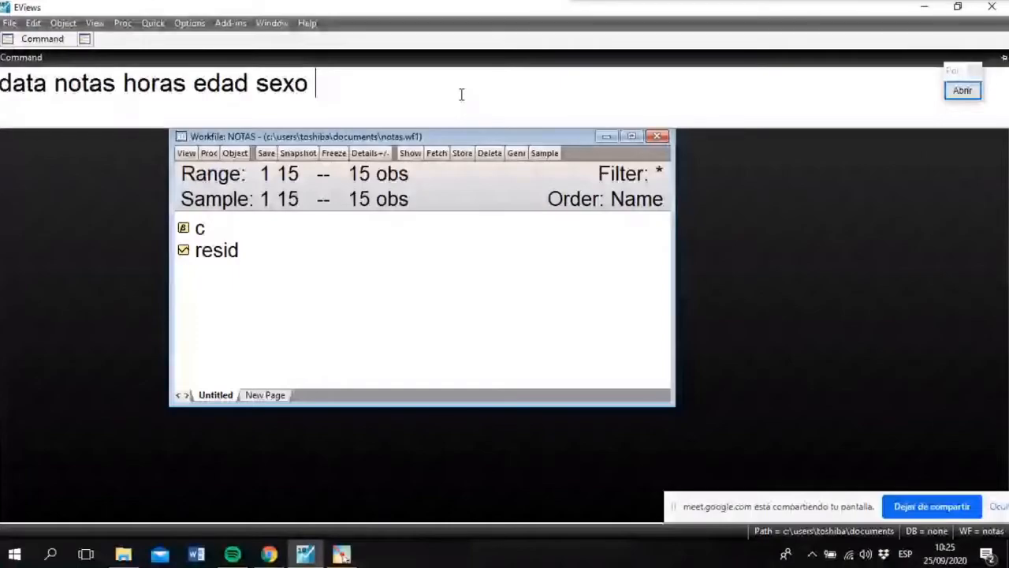
type("ingreso")
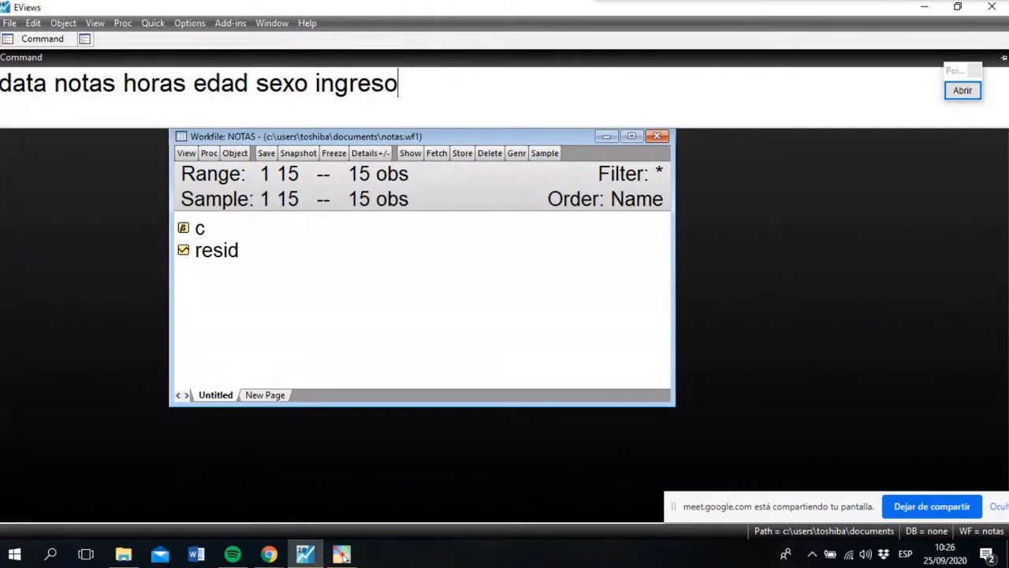
key("Return")
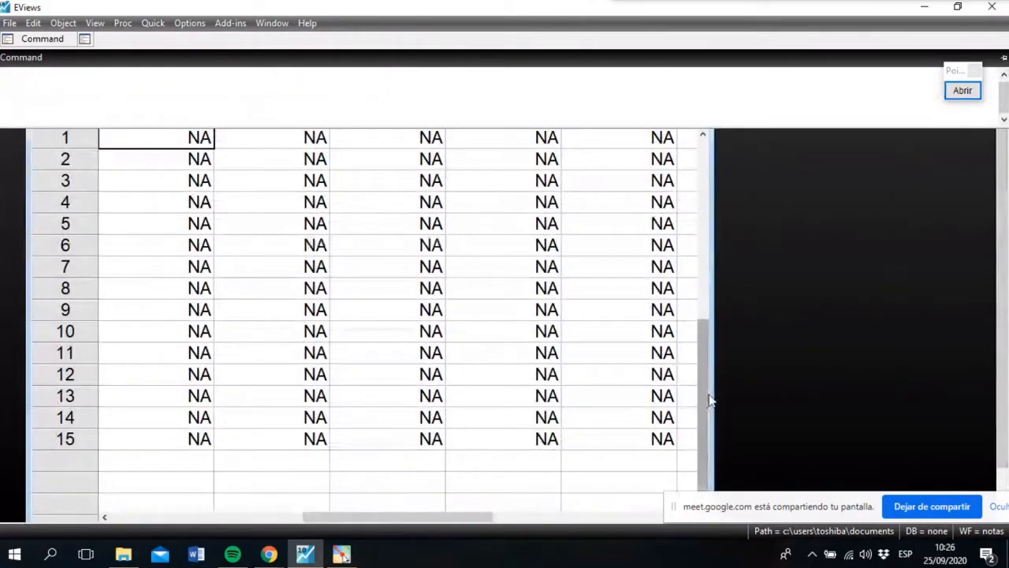
Place the new group window near the middle of the workspace with its headers in view, and select the first NOTAS observation.
left_click_drag(702, 391, 700, 162)
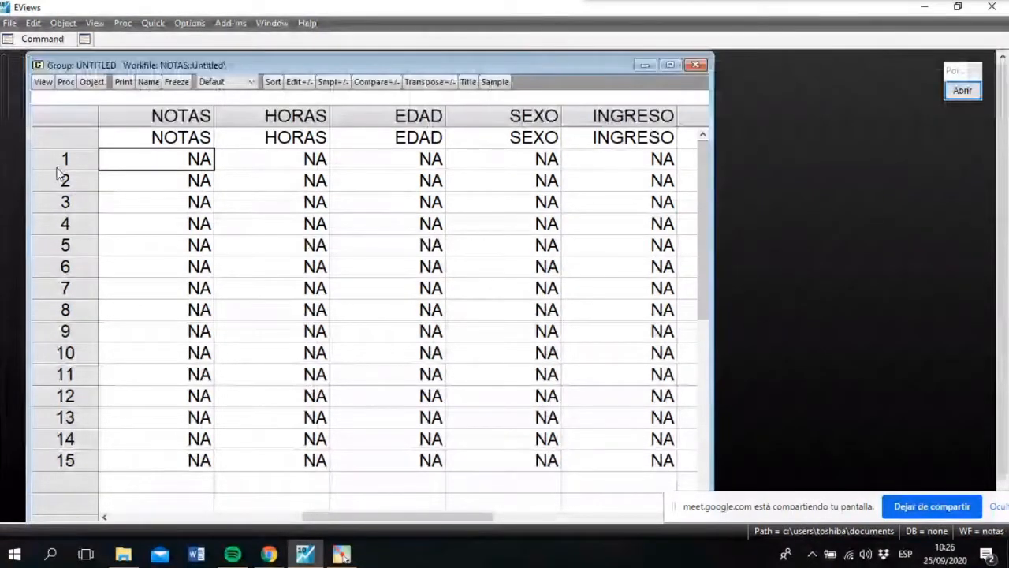
left_click_drag(252, 63, 373, 71)
mouse_move(458, 73)
left_mouse_down()
mouse_move(459, 107)
mouse_move(453, 76)
left_mouse_up()
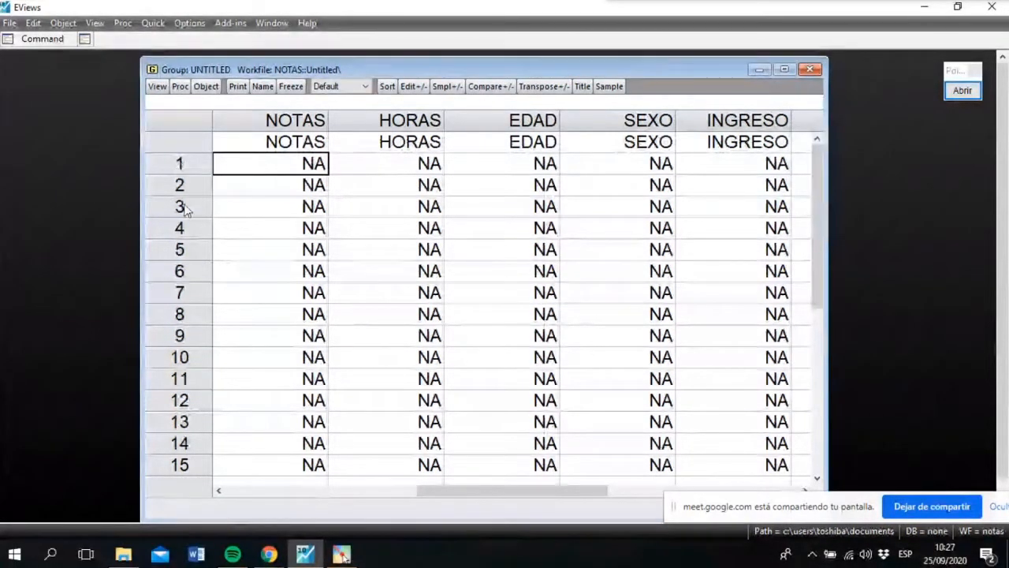
left_click(307, 256)
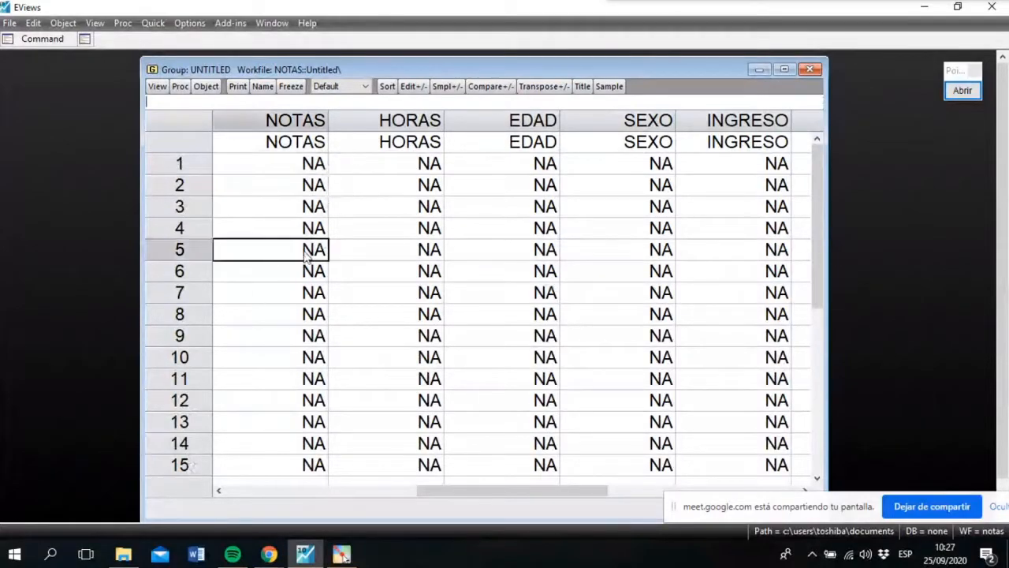
left_click(307, 168)
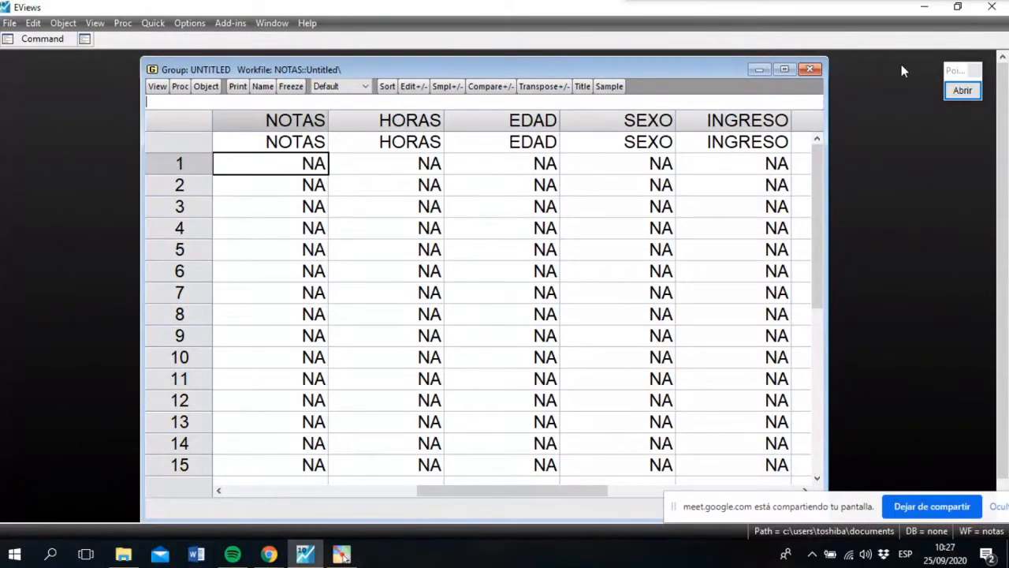
Switch to Excel, create a blank workbook and narrow columns B through I on Hoja1.
left_click(935, 6)
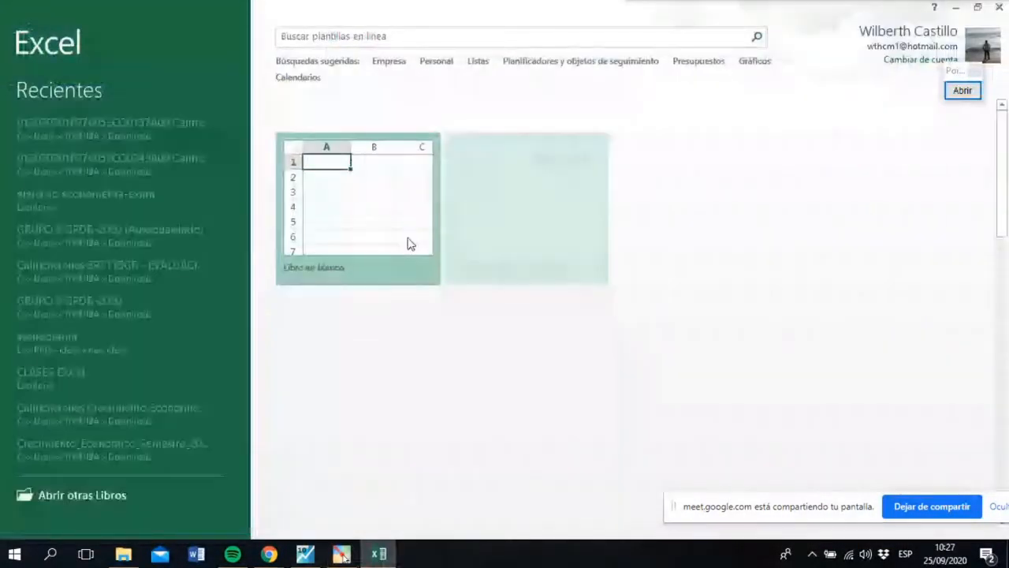
left_click(409, 242)
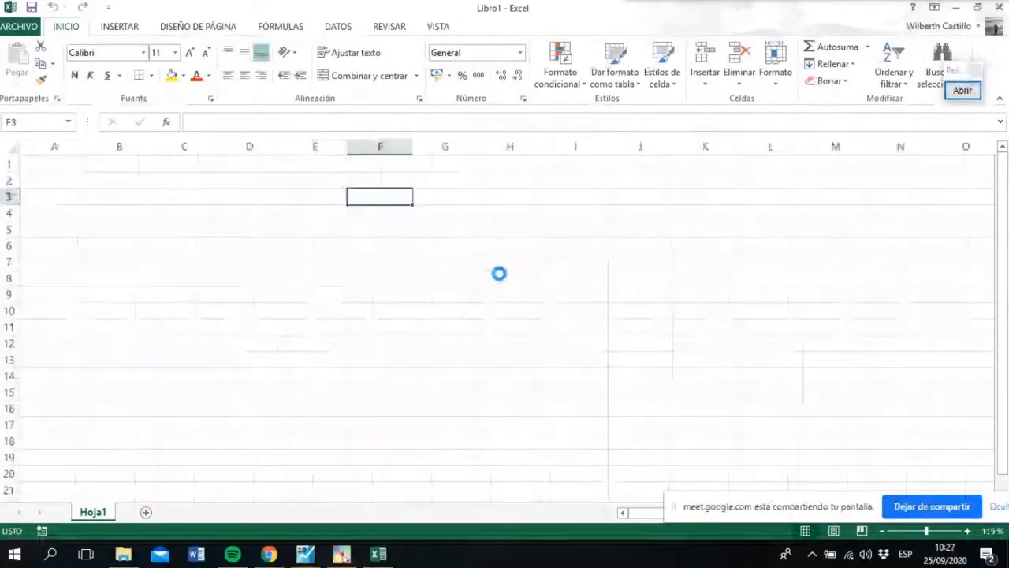
scroll(499, 273, "up", 3, "ctrl")
mouse_move(240, 150)
left_mouse_down()
mouse_move(170, 144)
mouse_move(856, 158)
mouse_move(906, 170)
left_mouse_up()
left_click(171, 149)
left_click(43, 80)
left_click(245, 255)
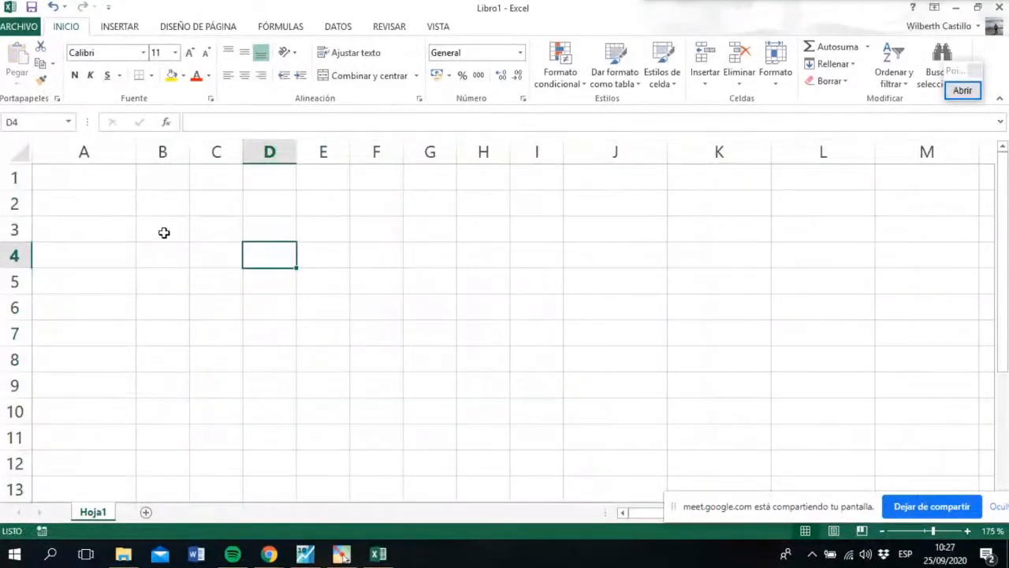
left_click(172, 204)
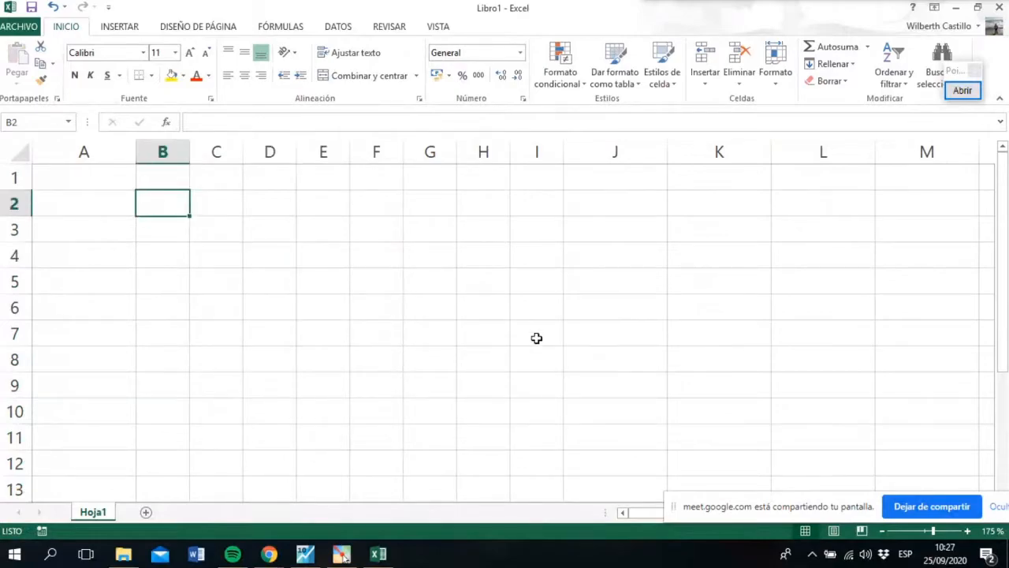
Enter the column headers Notas in C2 and horas in D2.
left_click(231, 209)
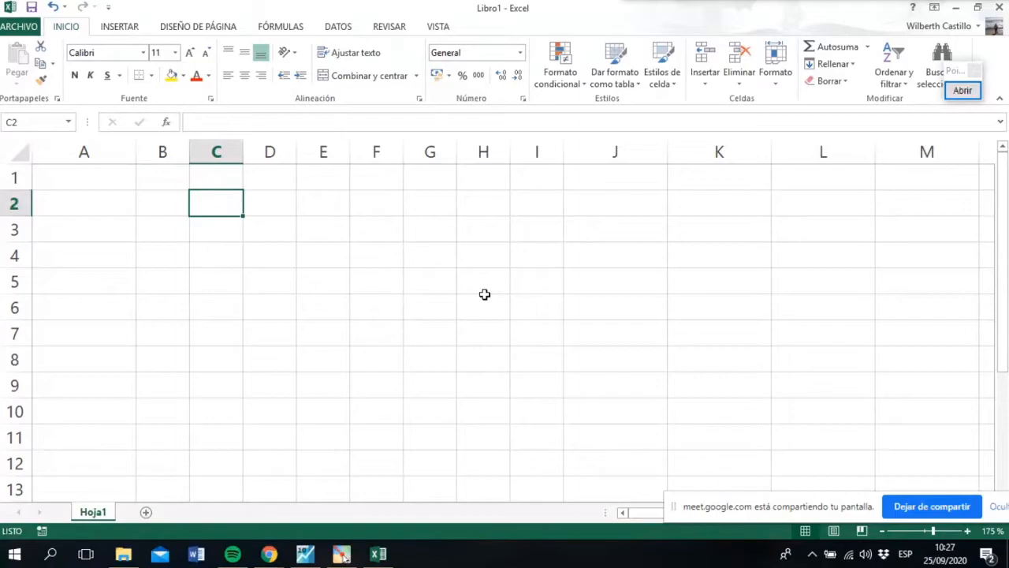
type("Nota")
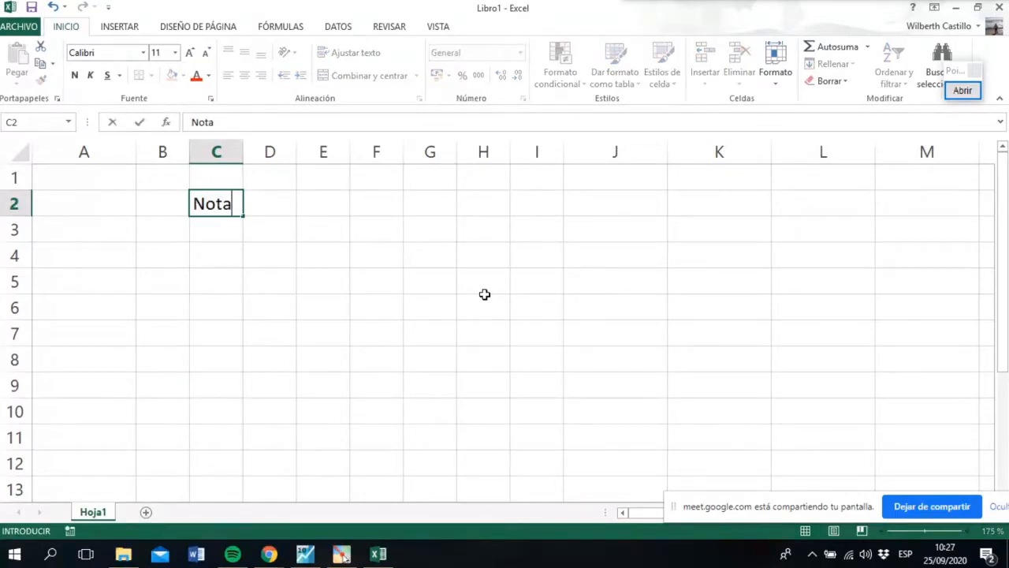
key("Tab")
type("horas")
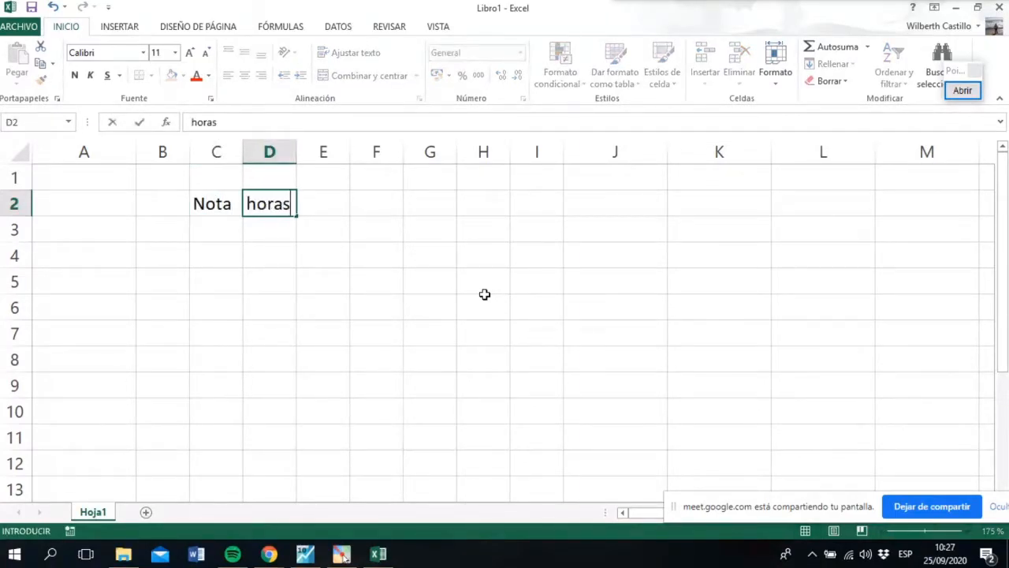
key("Tab")
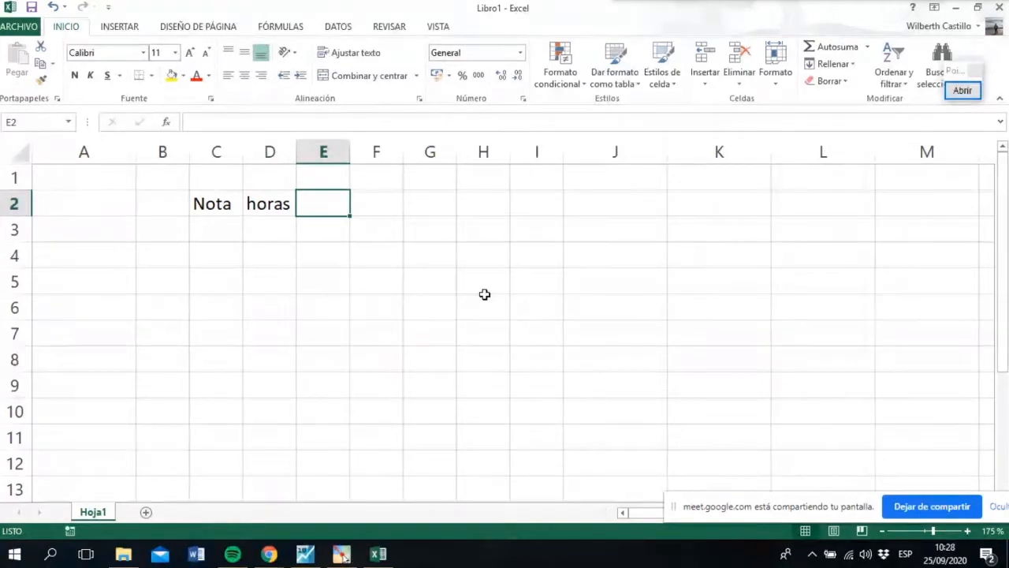
left_click(211, 200)
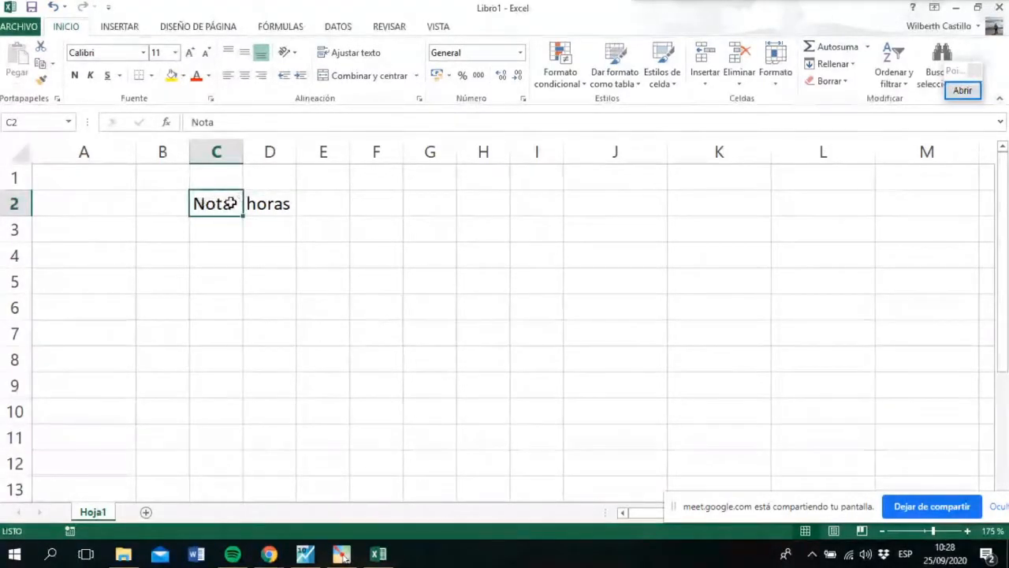
double_click(229, 203)
type("s")
Check the series names in the EViews group and enter the headers edad, sexo and ingreso in Excel cells E2 to G2.
left_click(327, 207)
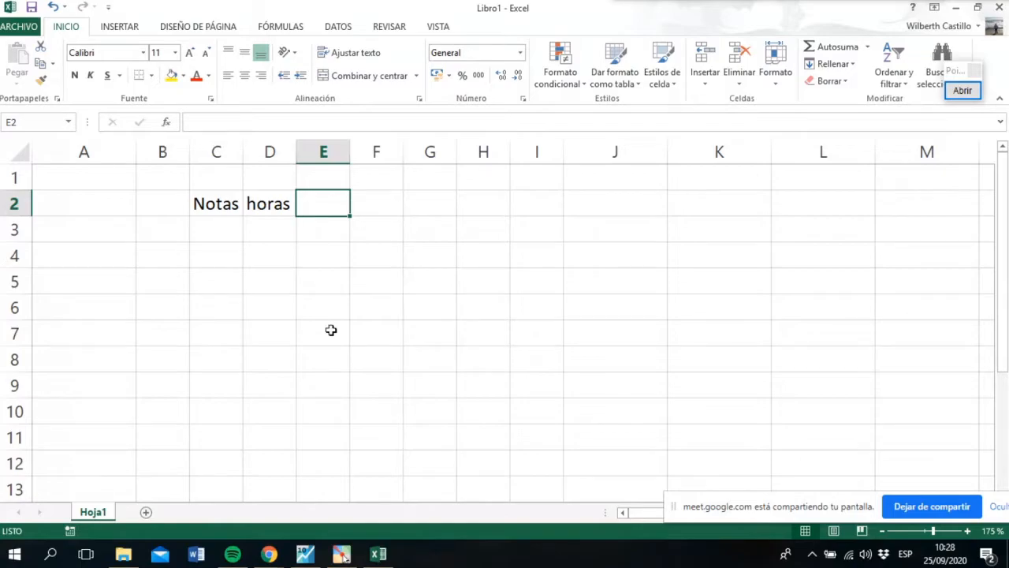
left_click(305, 554)
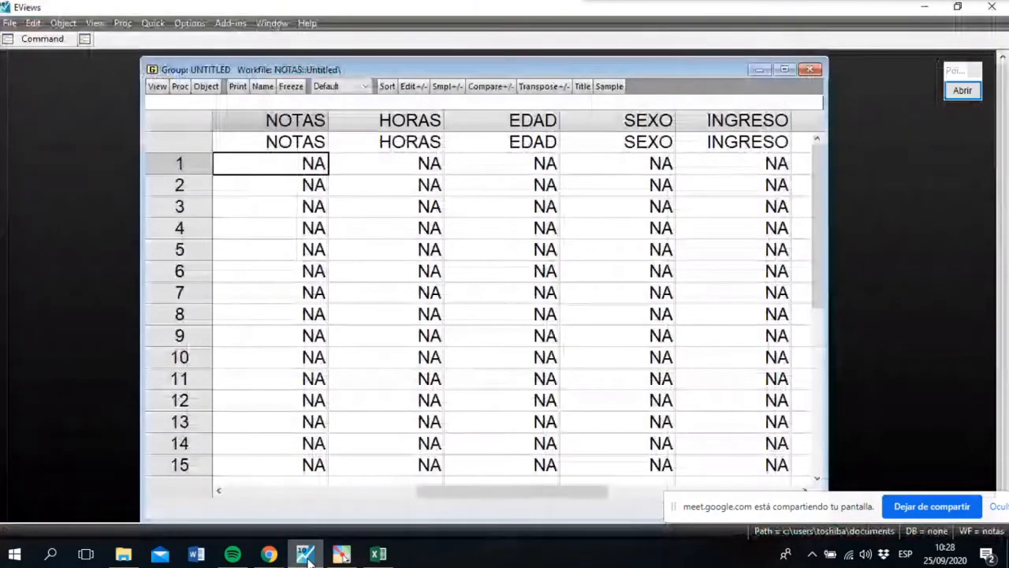
left_click(378, 555)
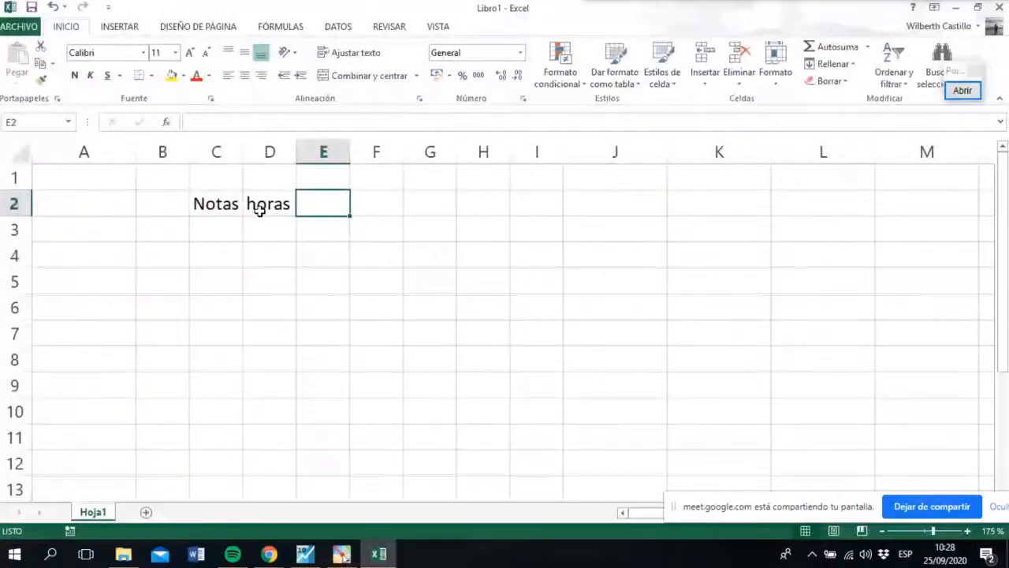
type("edad")
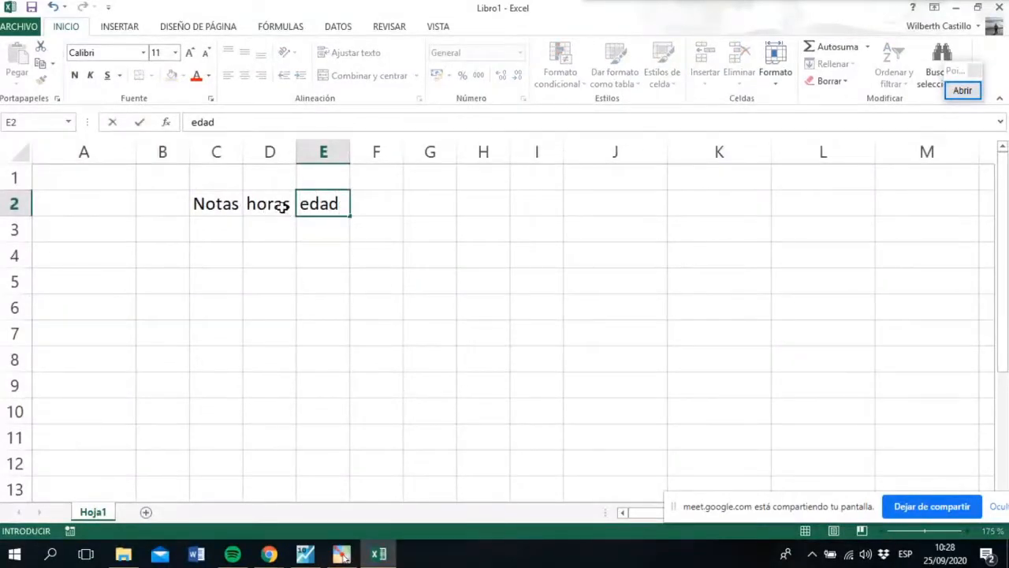
key("Tab")
type("sexo")
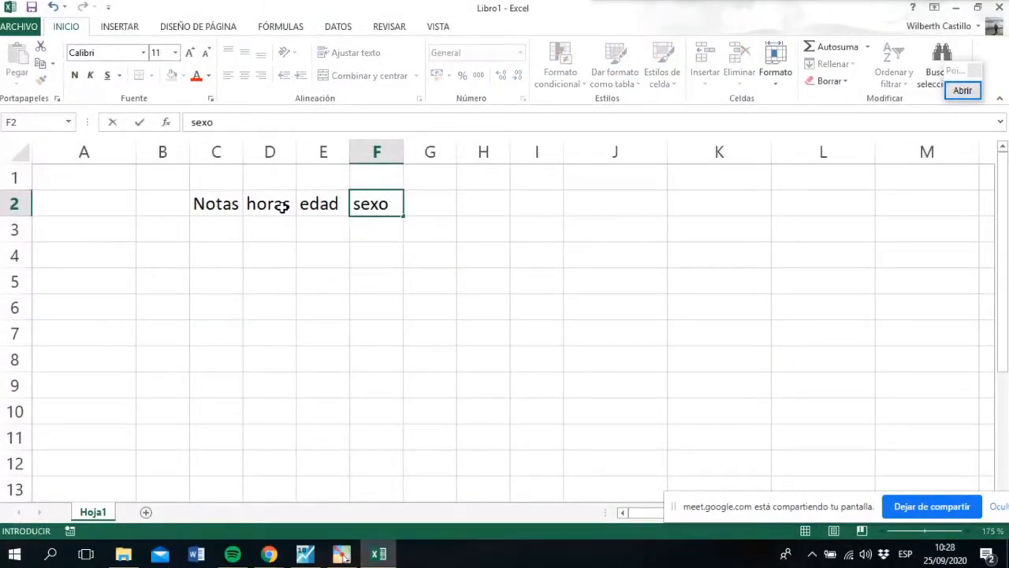
key("Tab")
type("ingreso")
key("Return")
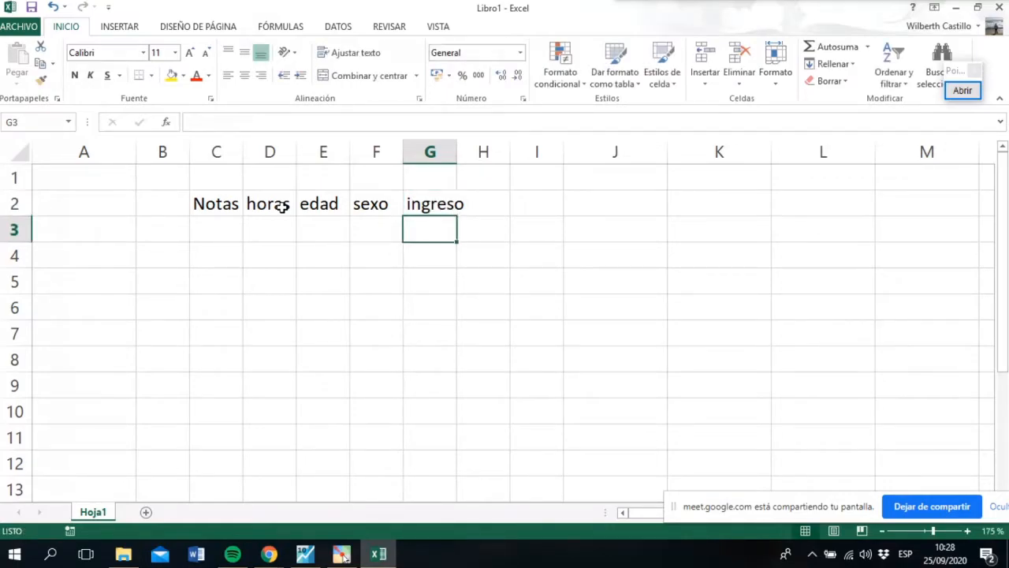
Number the observations from 1 to 15 down column B, starting in B3.
left_click(161, 238)
type("1")
key("Return")
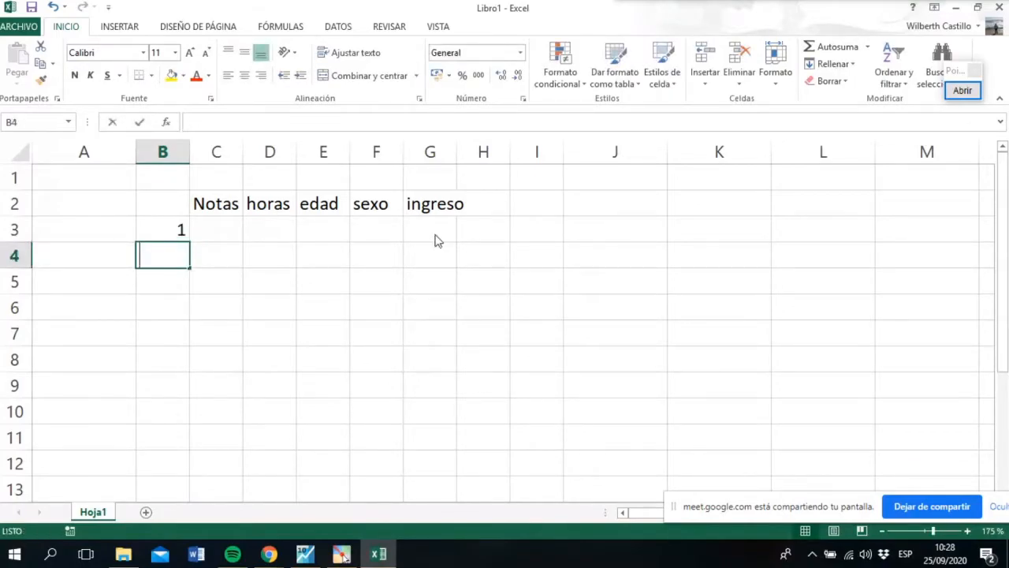
type("2")
key("Return")
left_click_drag(176, 228, 178, 278)
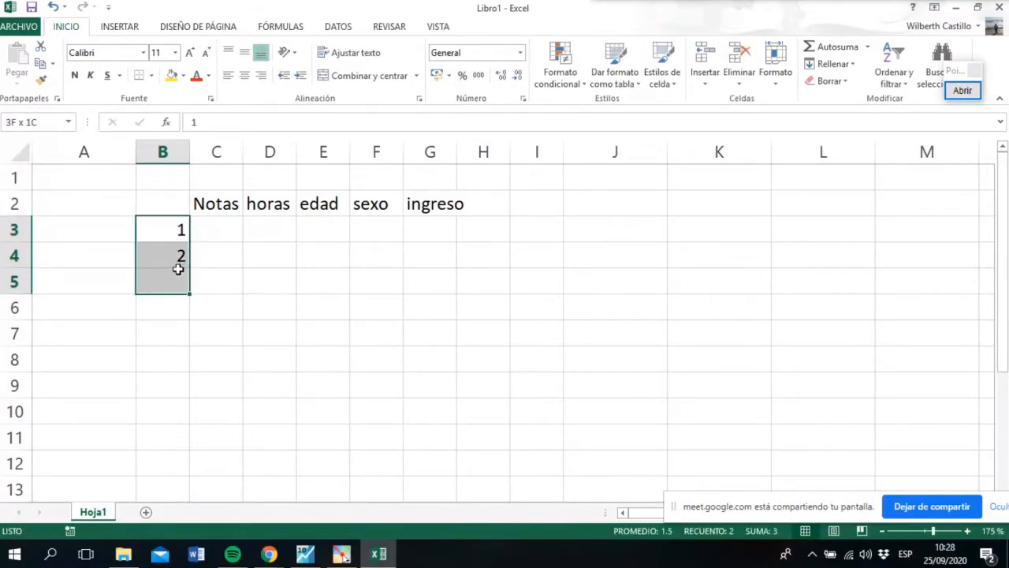
left_click_drag(171, 229, 175, 491)
scroll(169, 360, "up", 2)
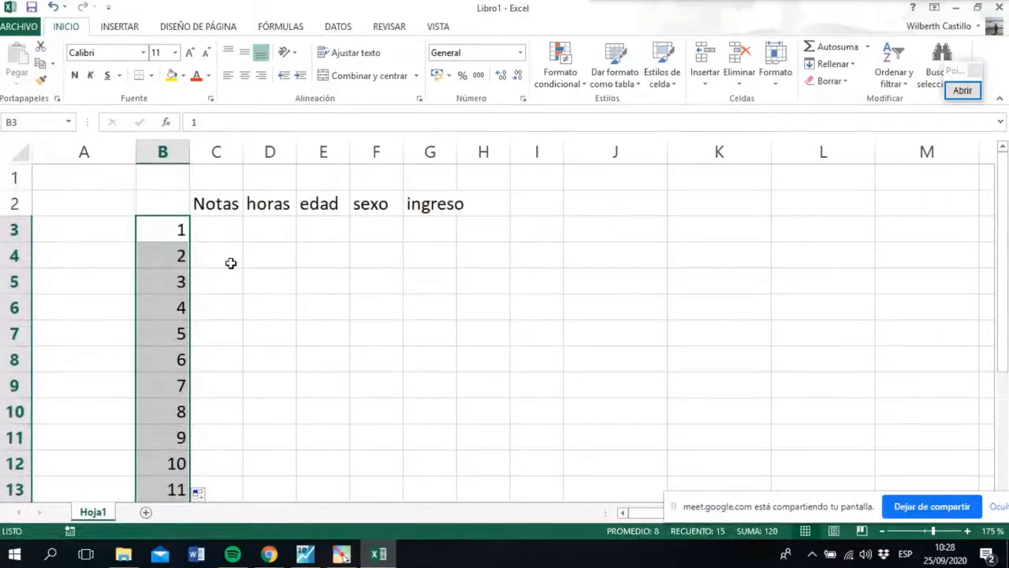
Apply all borders to the table range B2:G17 and center its contents horizontally.
left_click_drag(176, 202, 412, 456)
left_click(152, 75)
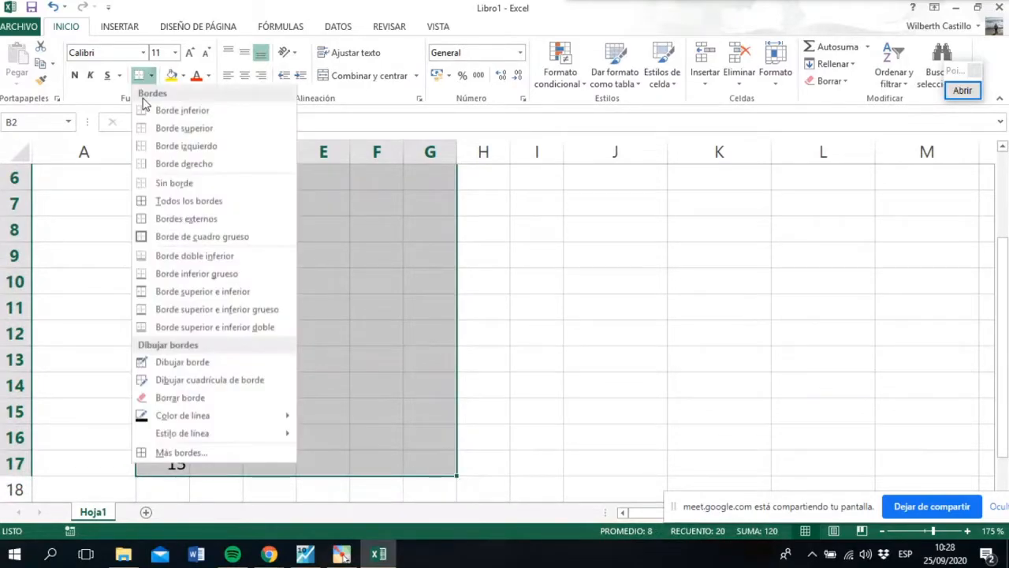
left_click(158, 201)
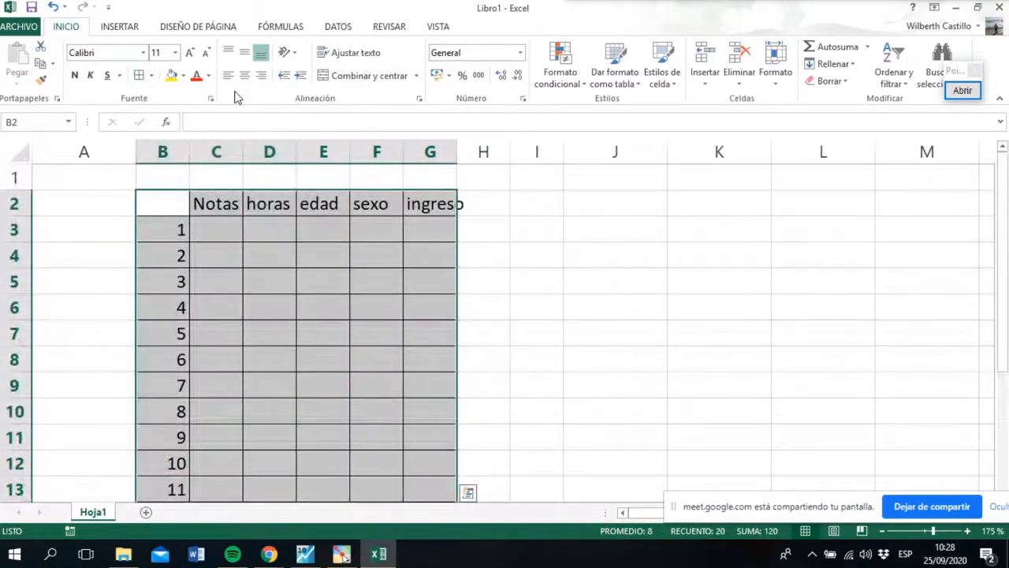
left_click(244, 75)
left_click(221, 255)
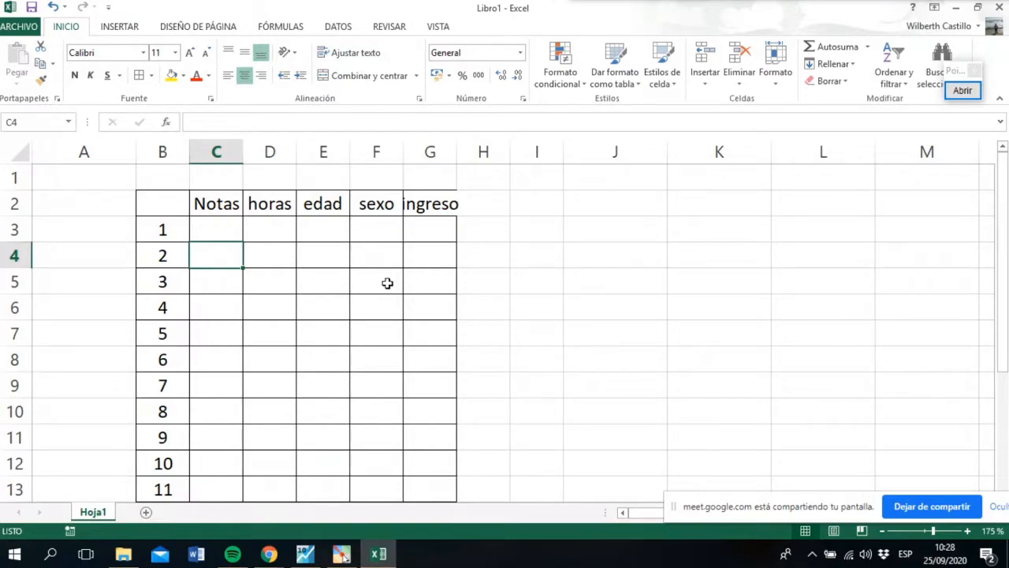
Enter the Notas values 20, 12, 11, 8, 16 and 14 for observations 1 to 6 in C3:C8.
left_click(216, 228)
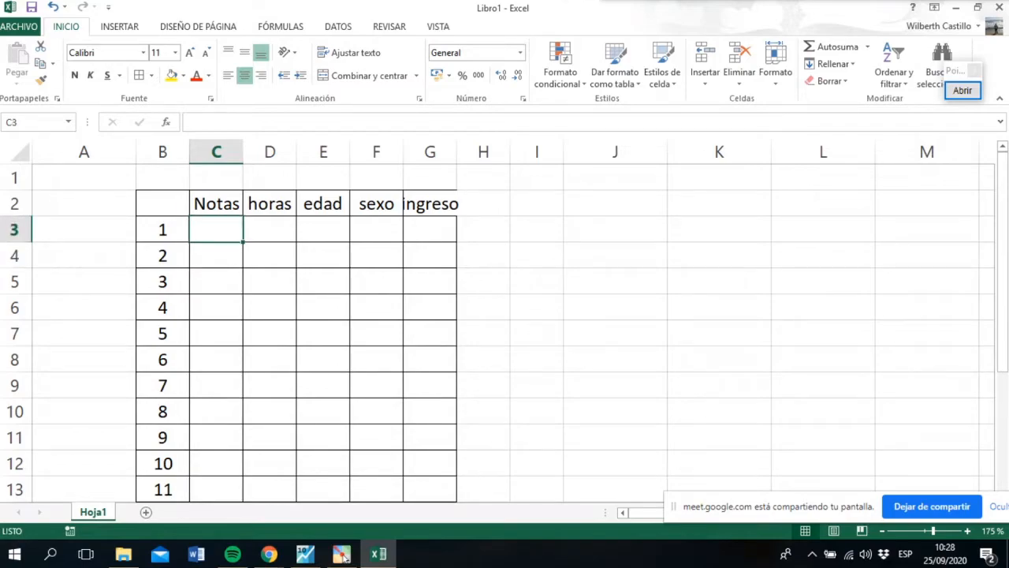
type("20")
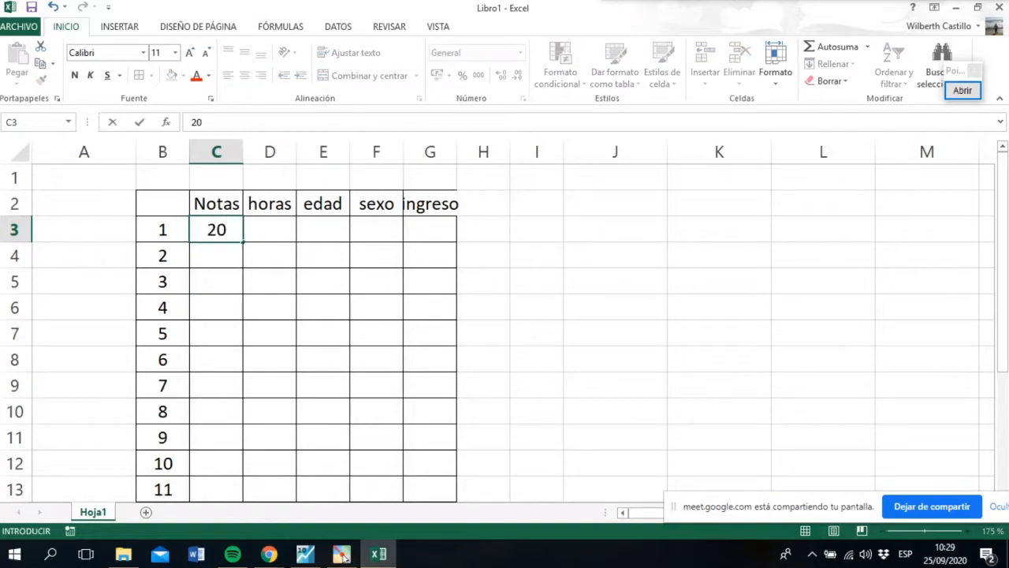
key("Return")
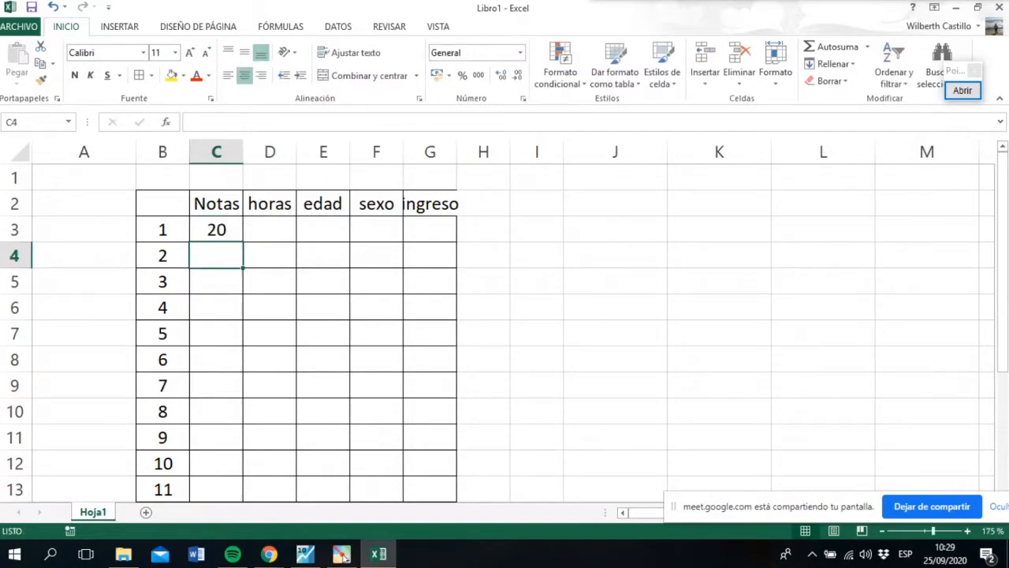
type("12")
key("Return")
type("11")
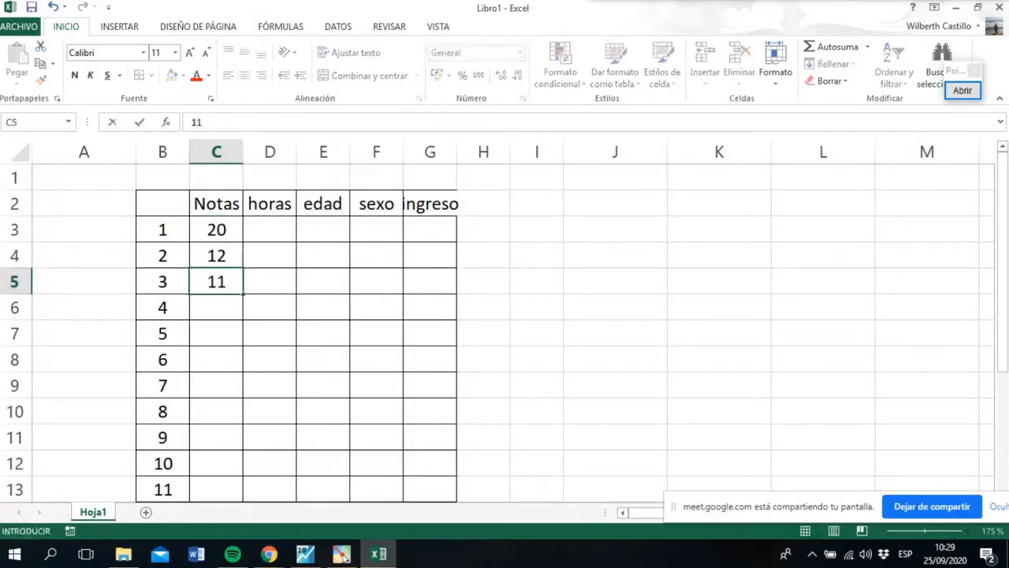
key("Return")
type("8")
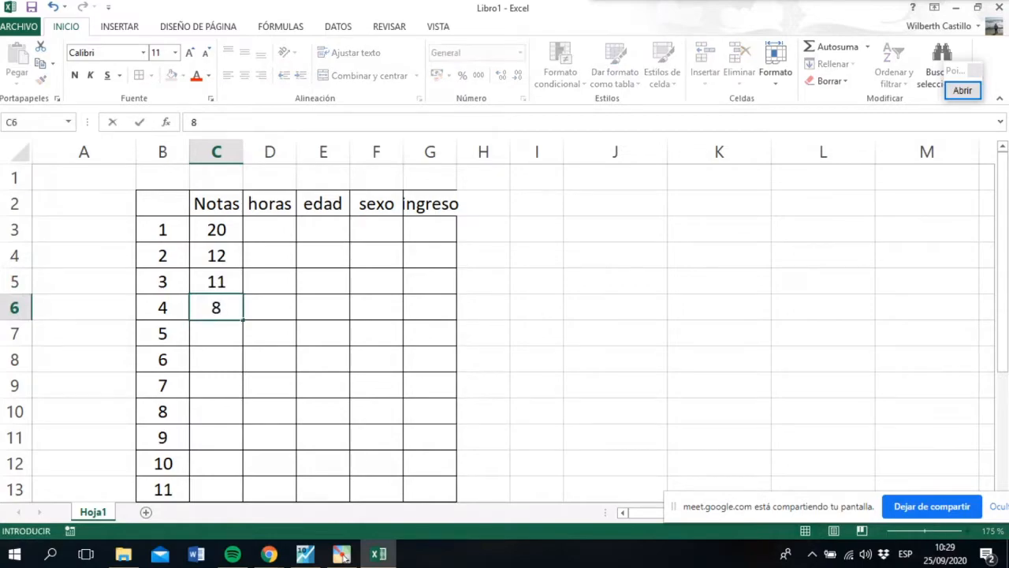
key("Return")
type("16")
key("Return")
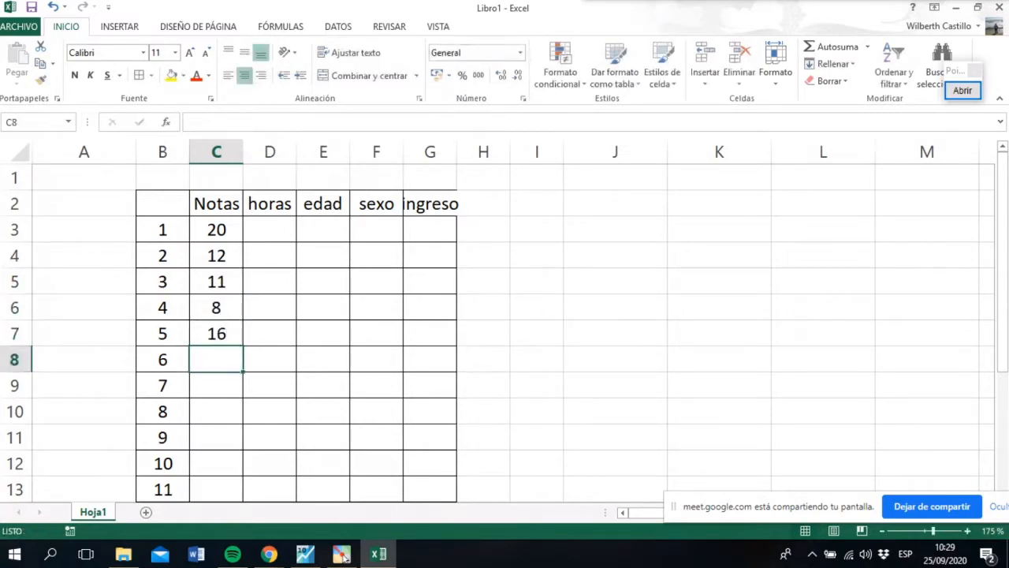
type("14")
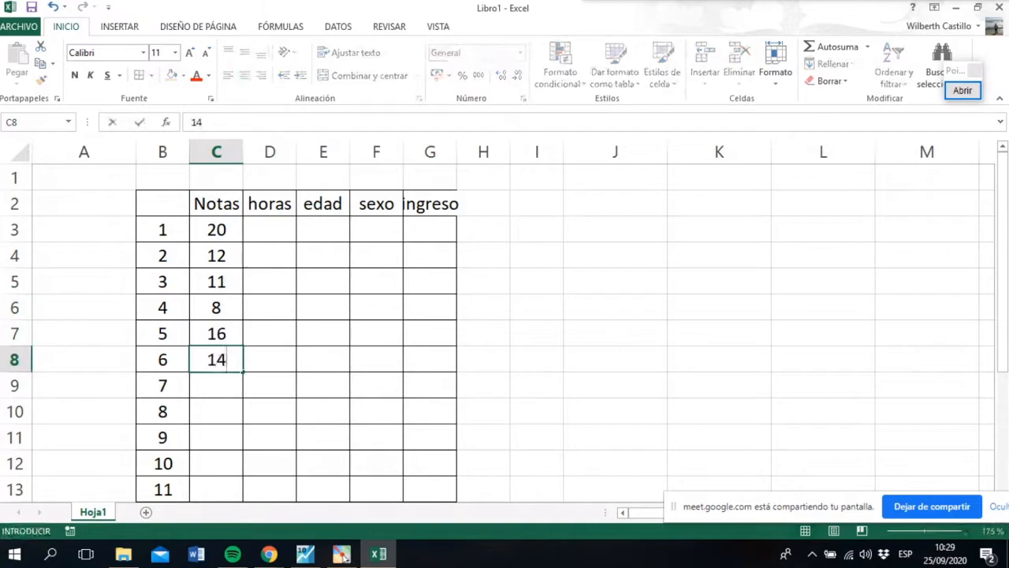
key("Return")
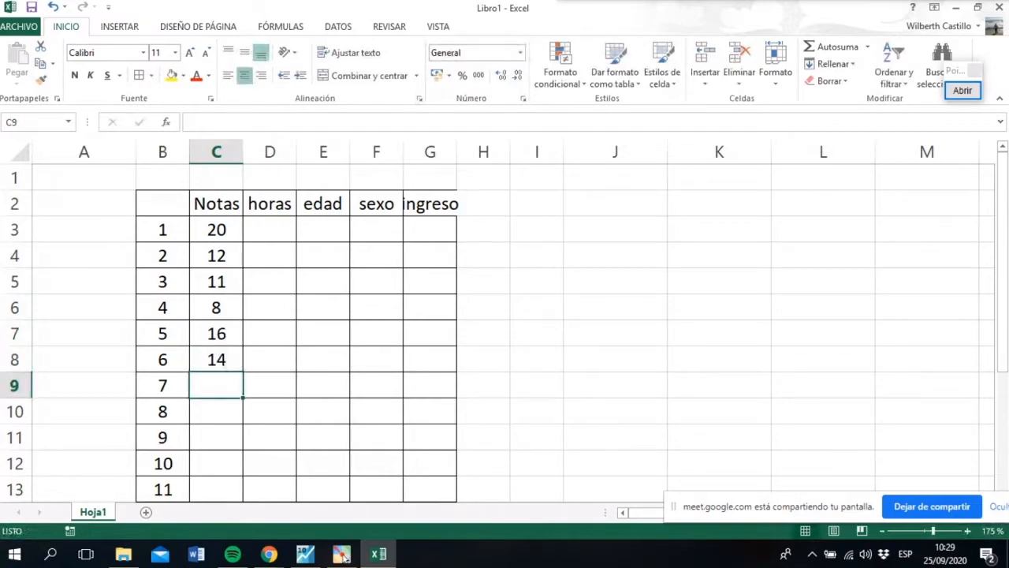
Enter the Notas values 10, 6, 15, 12 and 18 for observations 7 to 11 in C9:C13.
type("10")
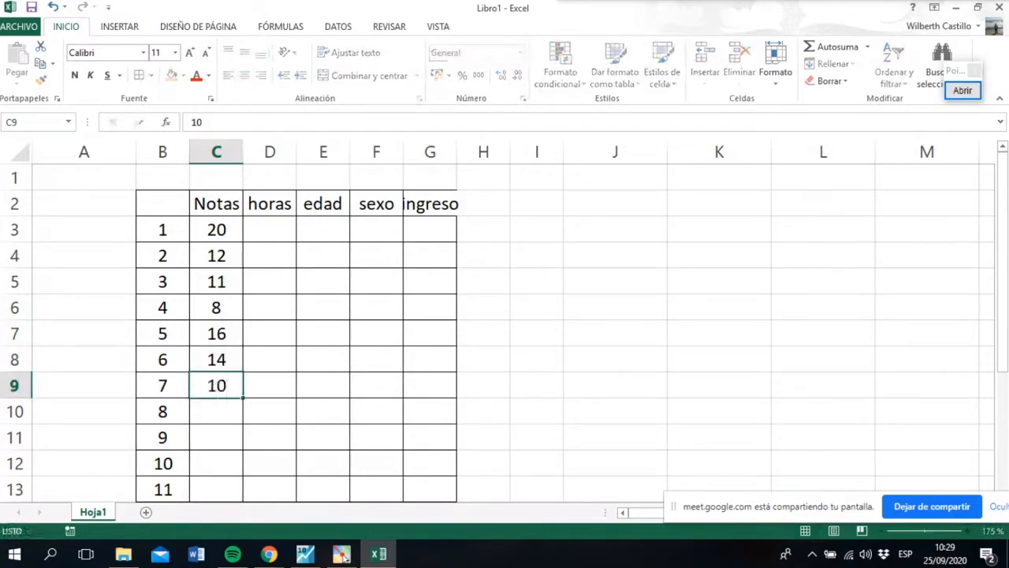
key("Return")
type("8")
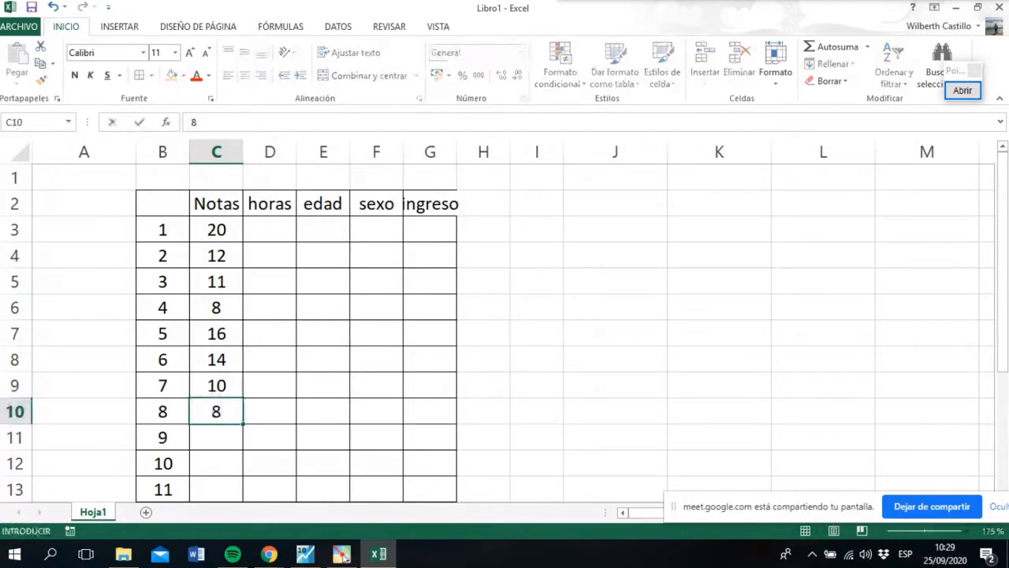
key("BackSpace")
key("Return")
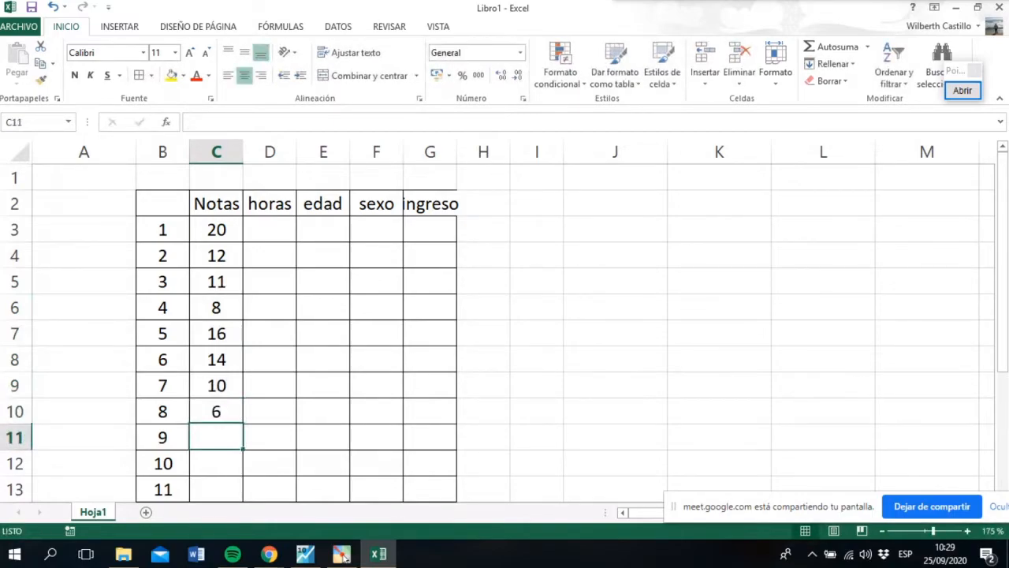
type("15")
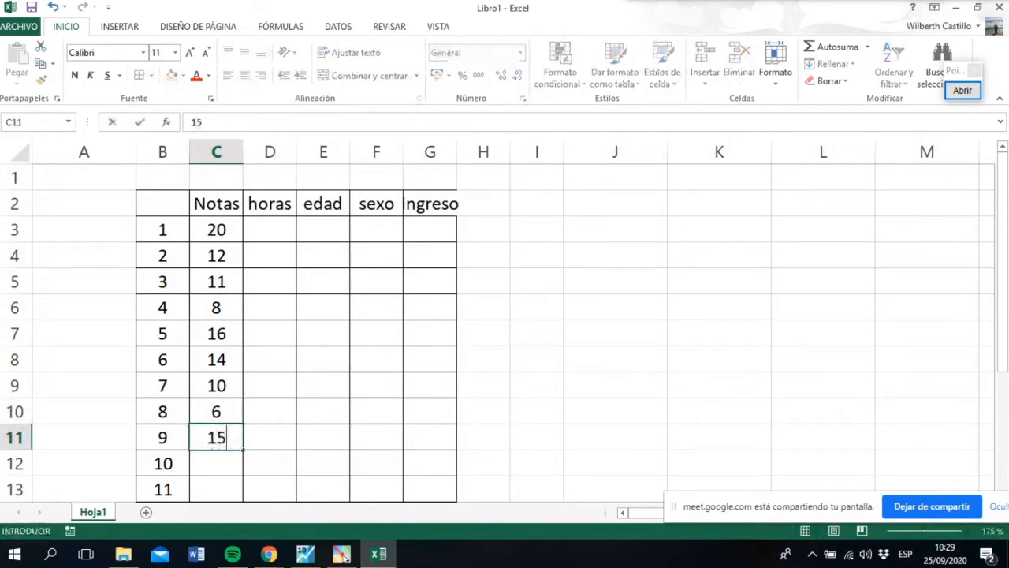
key("Return")
type("2")
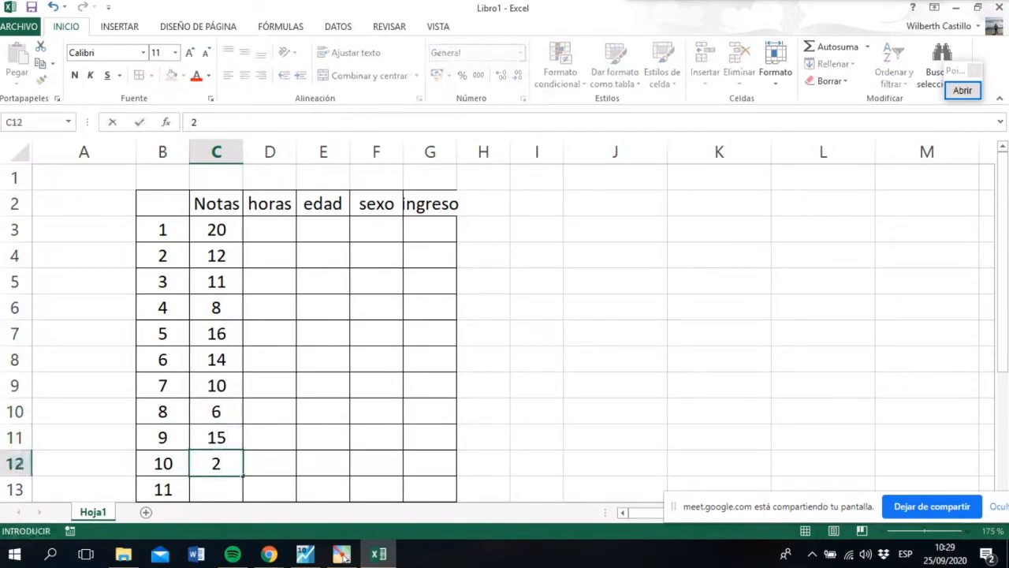
type("12")
key("Return")
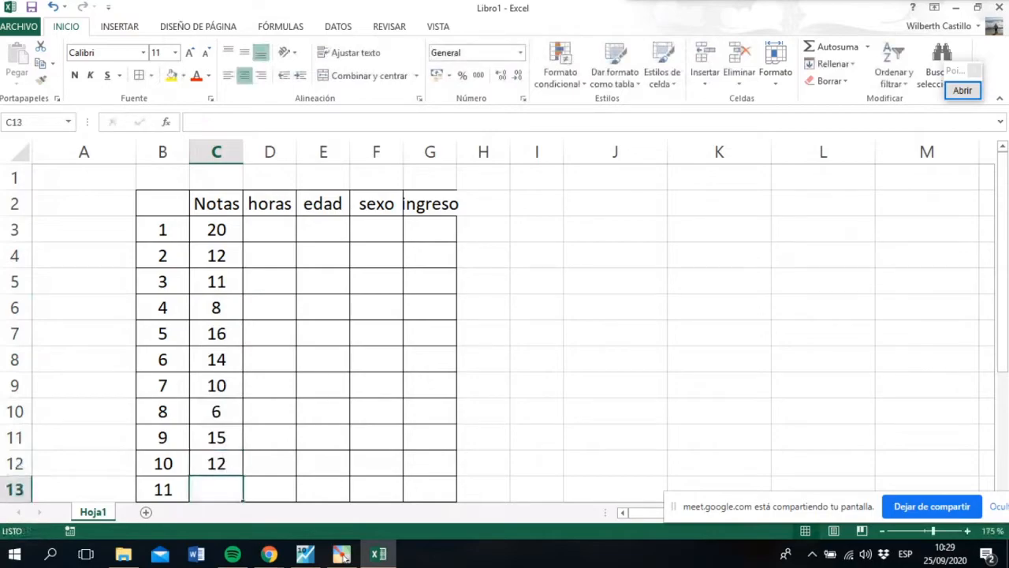
type("18")
key("Return")
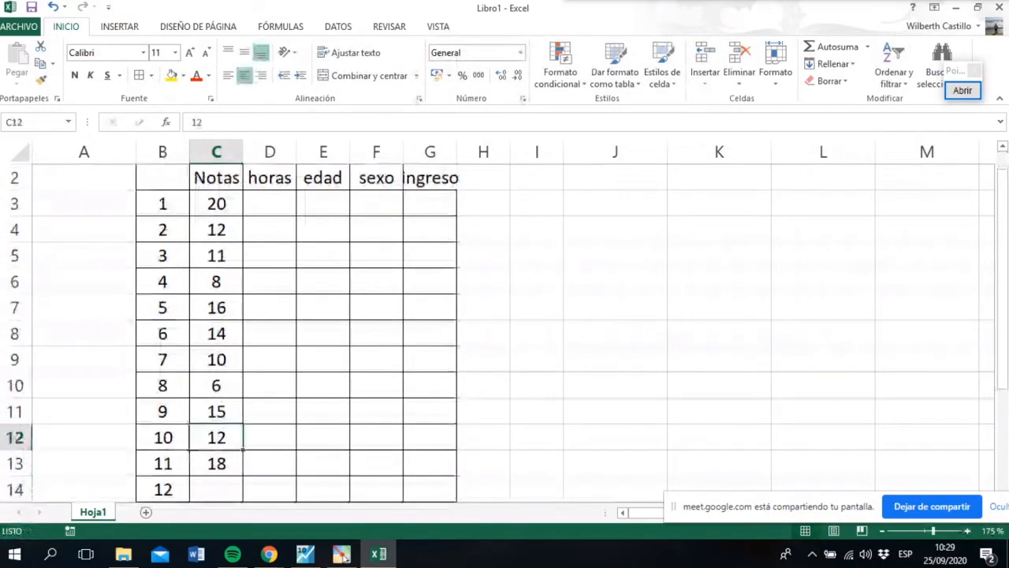
Complete the Notas column with 11, 20, 10 and 14 for observations 12 to 15 in C14:C17.
key("Return")
key("Return")
key("Return")
key("Return")
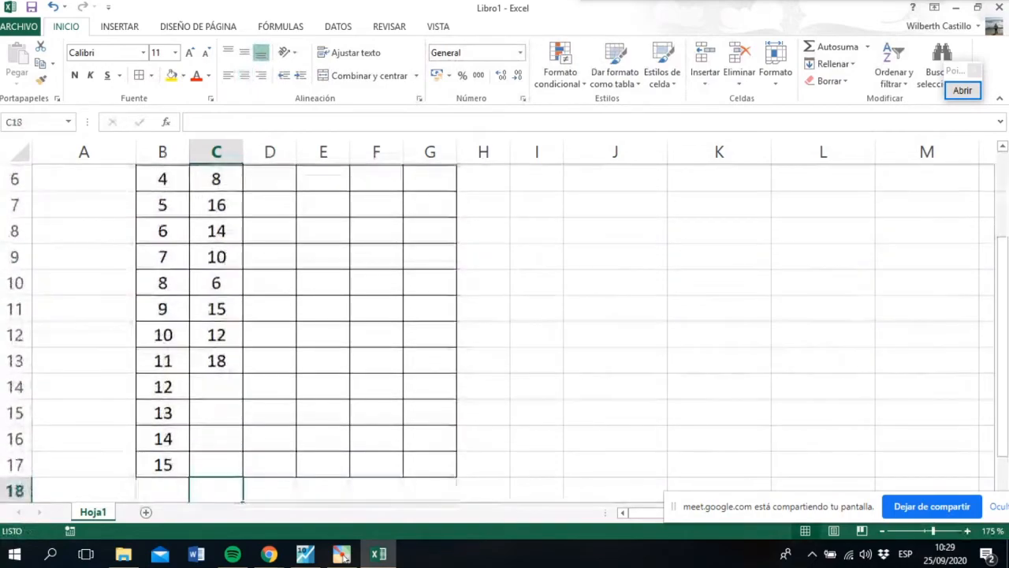
key("Up")
key("Up")
key("Up")
key("Up")
type("11")
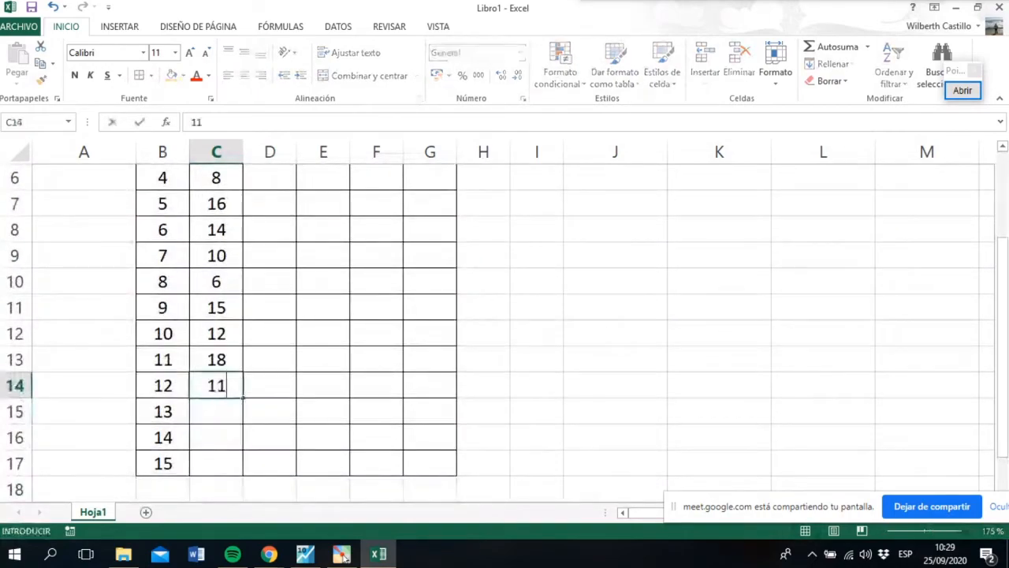
key("Return")
key("Return")
key("Up")
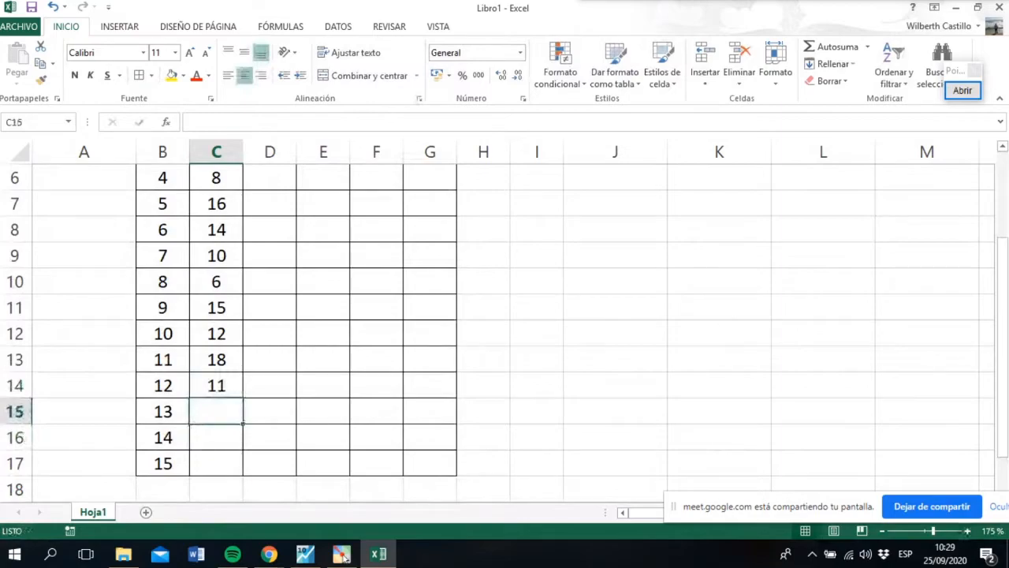
type("20")
key("Return")
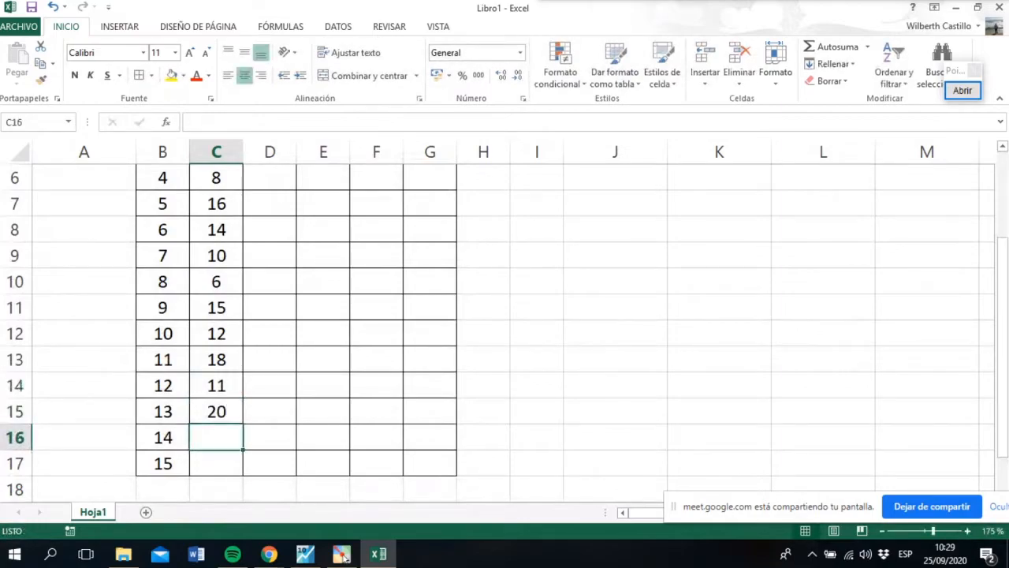
type("10")
key("Return")
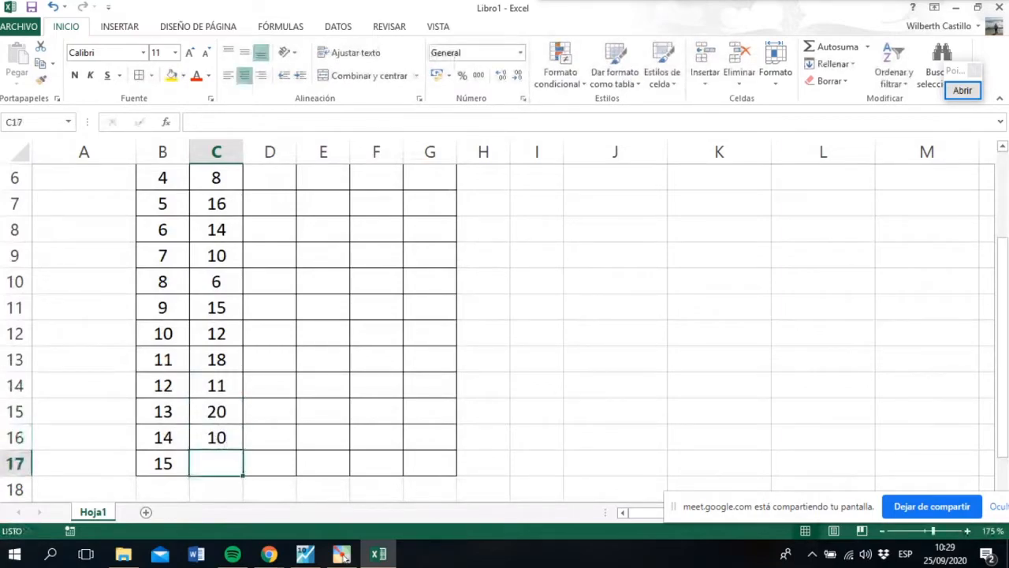
type("14")
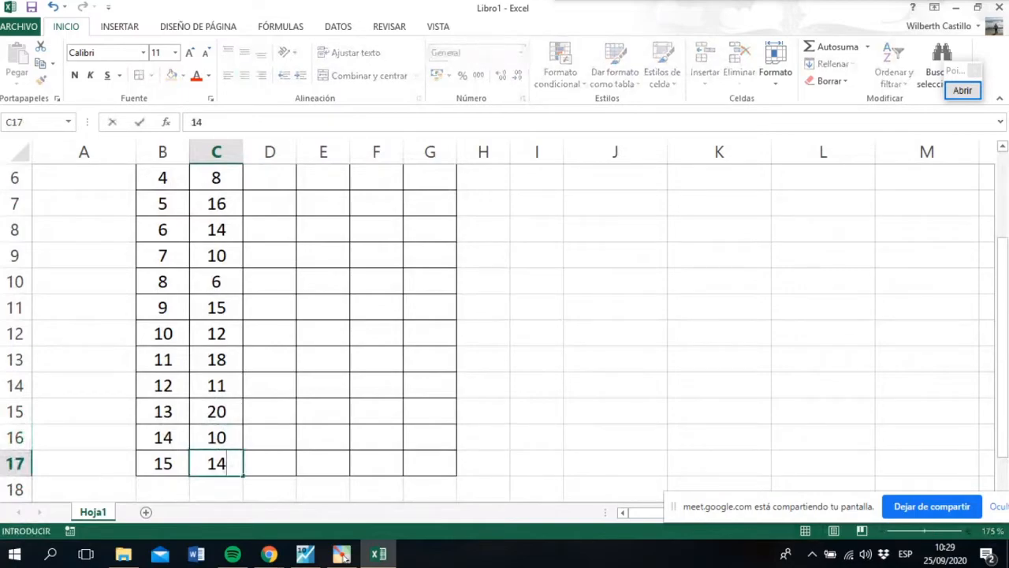
key("ctrl+Return")
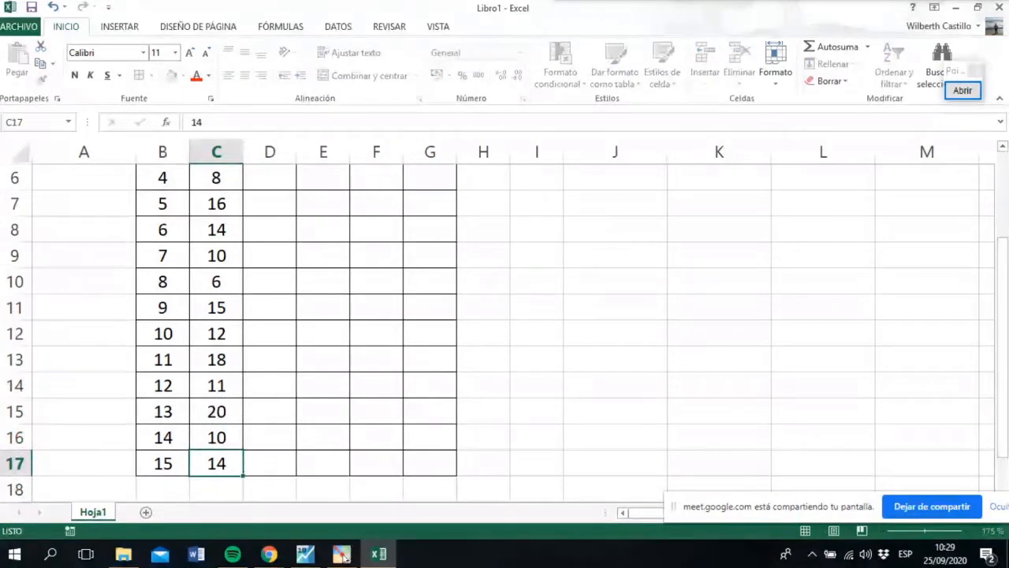
Enter the horas values 5, 1, 1, 2 and 3 for observations 1 to 5 in D3:D7.
key("Up")
key("Up")
key("Up")
key("Up")
key("Up")
key("Up")
key("Up")
key("Up")
key("Up")
key("Up")
key("Up")
key("Up")
key("Up")
key("Up")
key("Up")
key("Up")
key("Down")
key("Down")
key("Right")
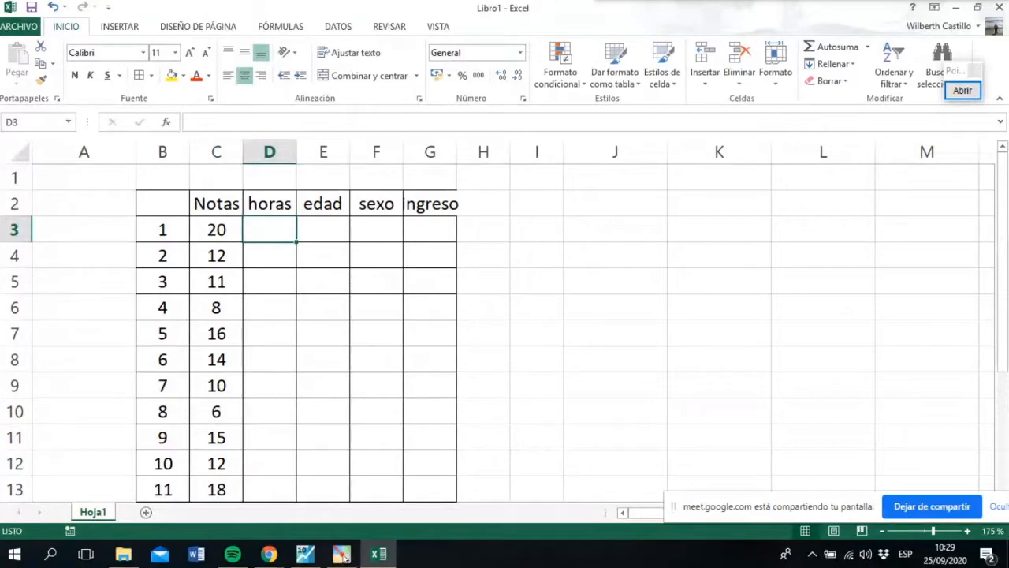
type("5")
key("Return")
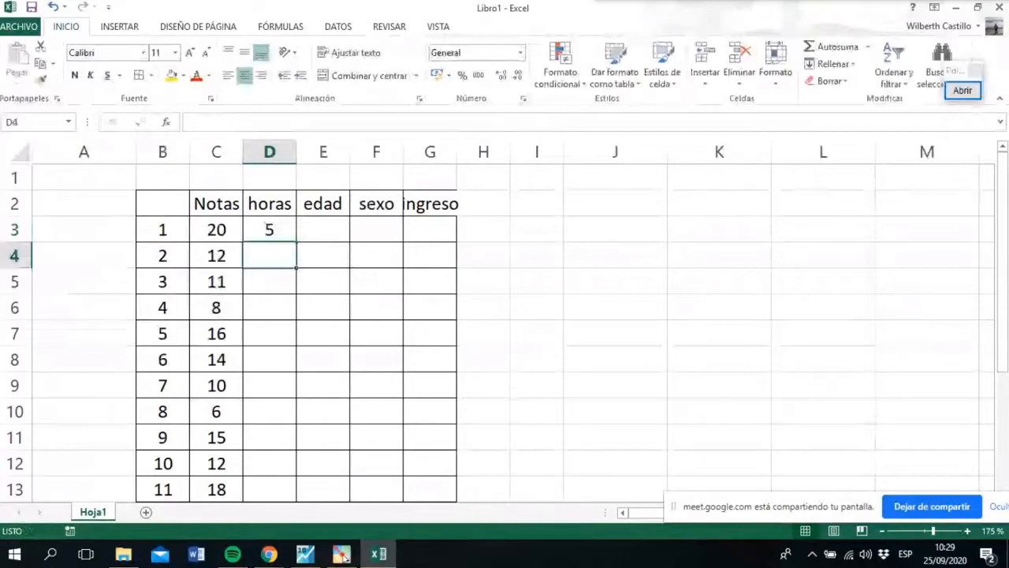
type("1")
key("Return")
type("1")
key("Return")
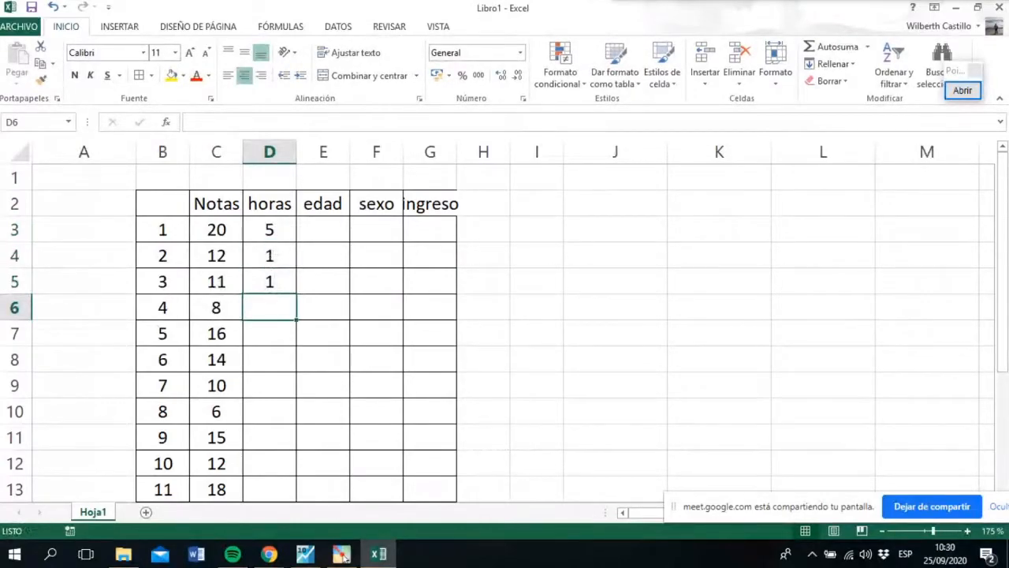
type("2")
key("Return")
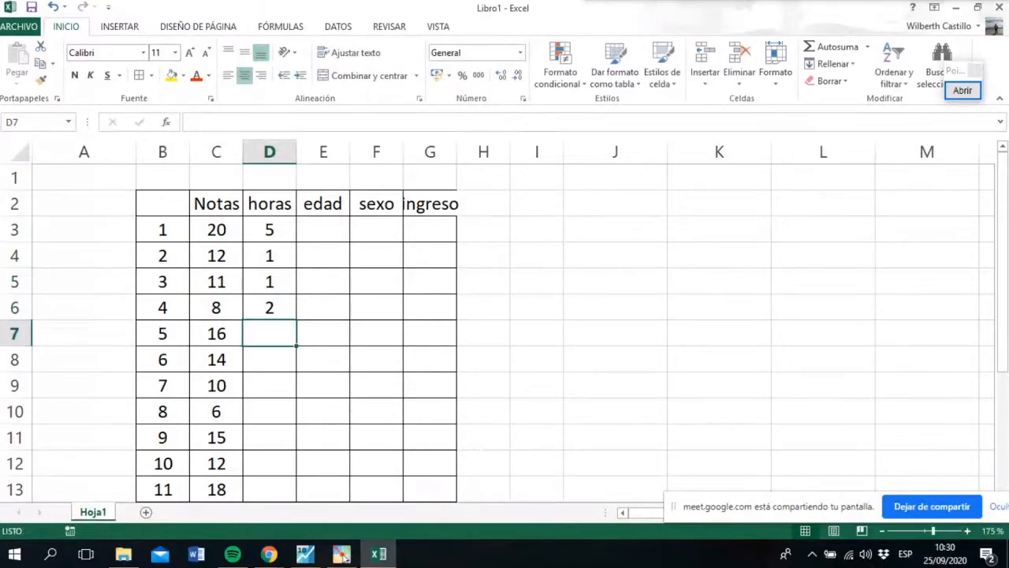
type("3")
key("Return")
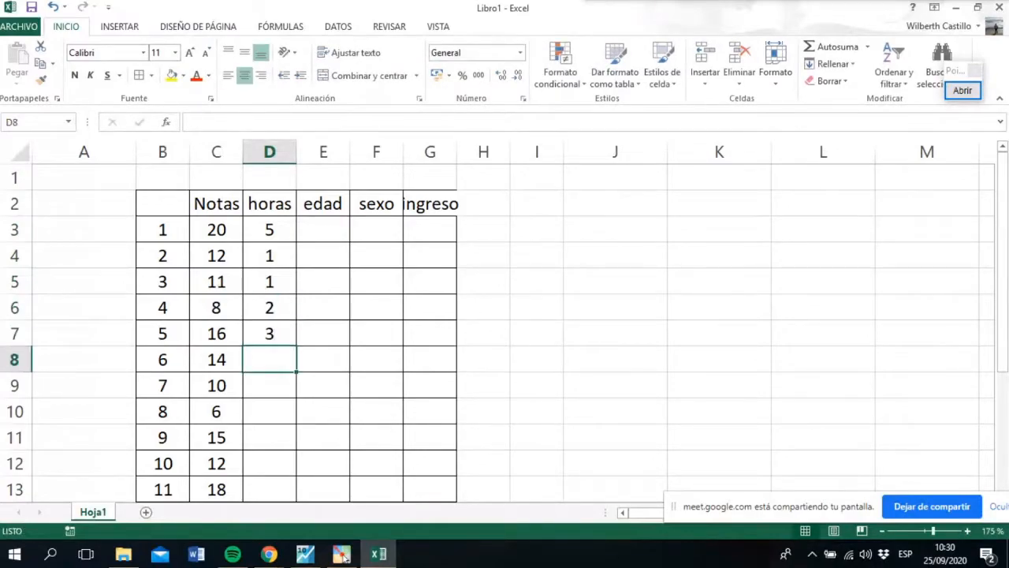
Enter the horas values 1, 2, 0, 4 and 3 for observations 6 to 10 in D8:D12.
type("1")
key("Return")
type("2")
key("Return")
type("0")
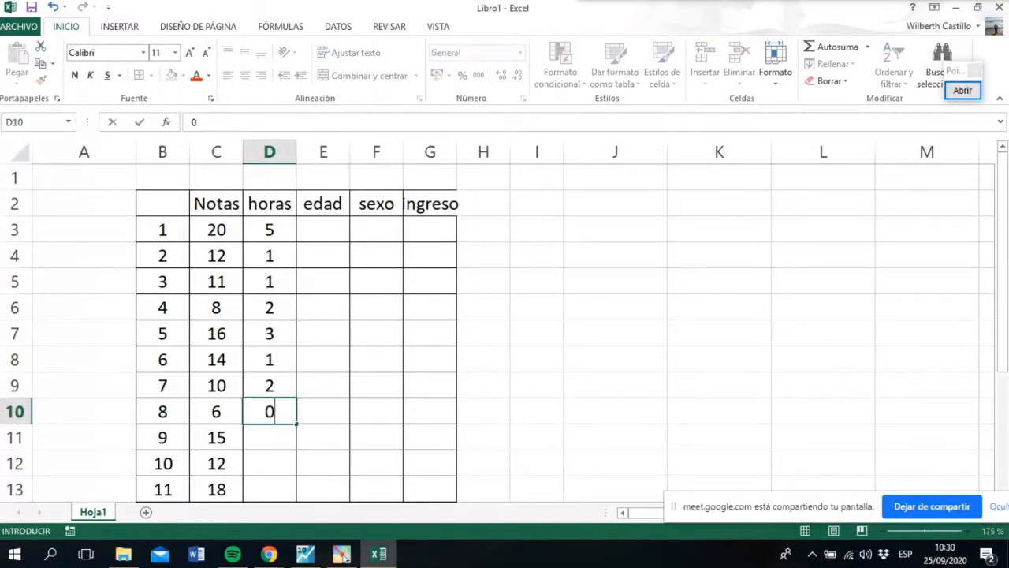
key("Return")
type("4")
key("Return")
type("3")
key("Return")
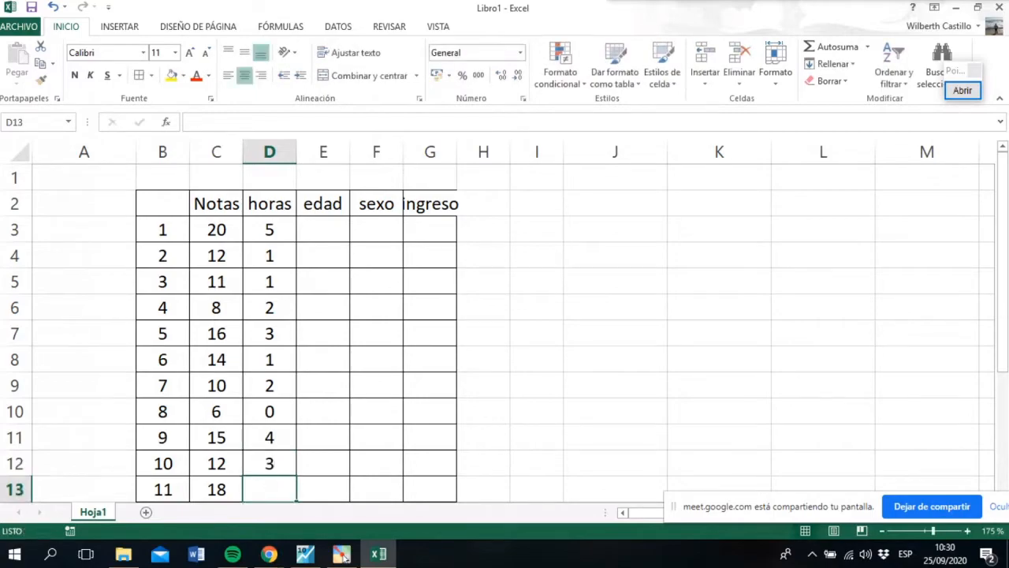
Complete the horas column with 4, 1, 4, 2 and 3 for observations 11 to 15 in D13:D17.
type("4")
key("Return")
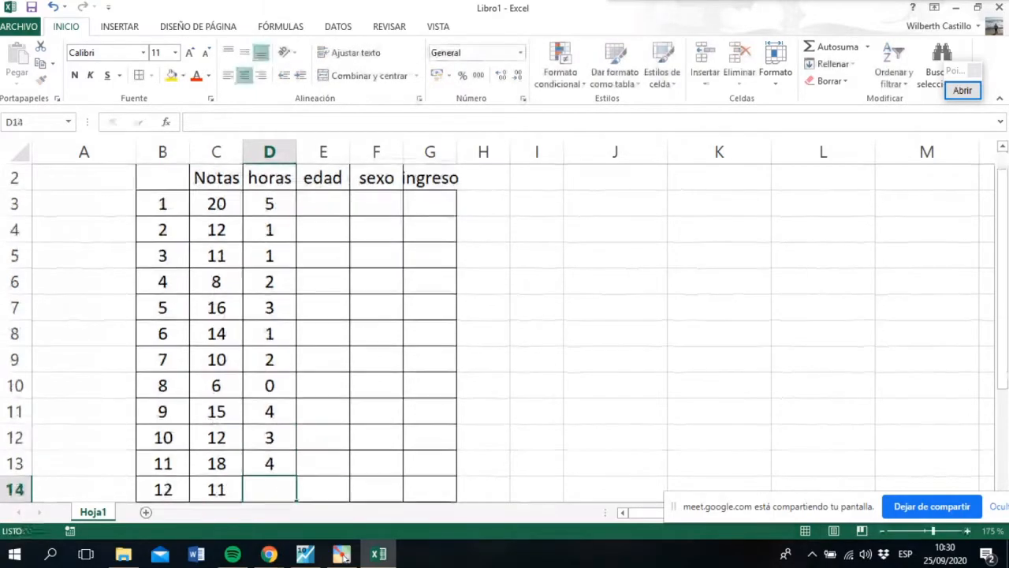
type("1")
key("Return")
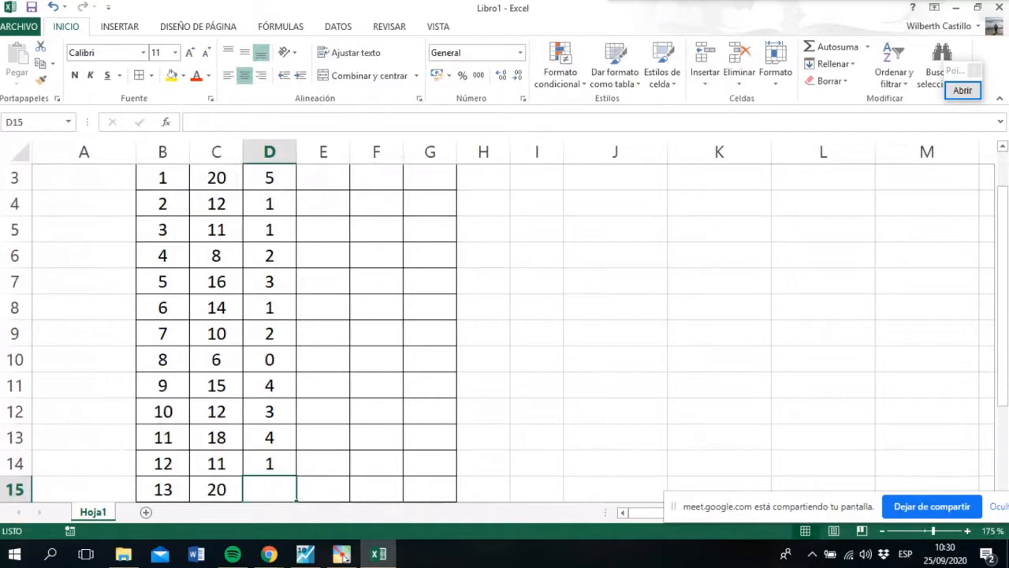
type("4")
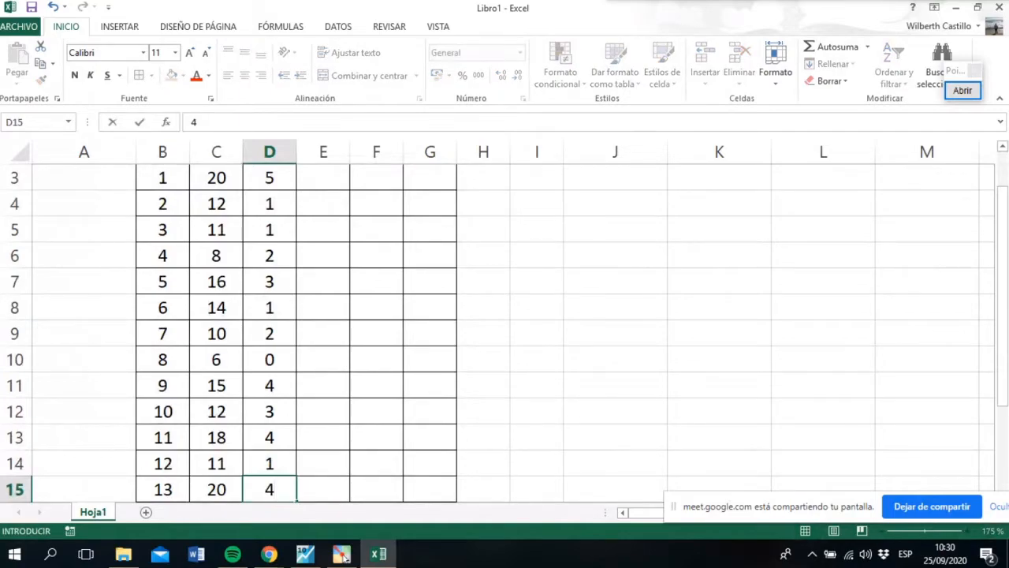
key("Return")
type("2")
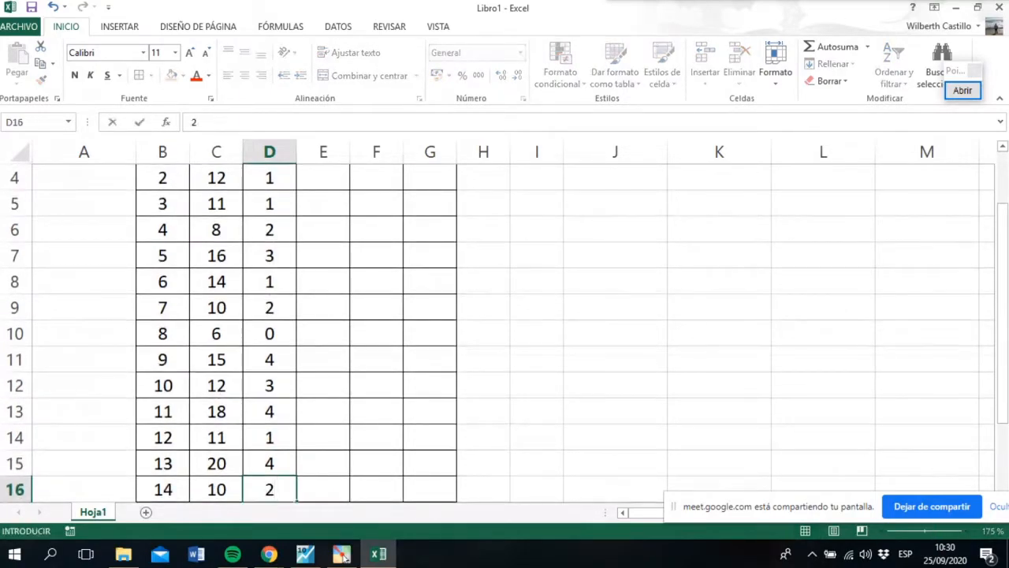
key("Return")
type("3")
key("Return")
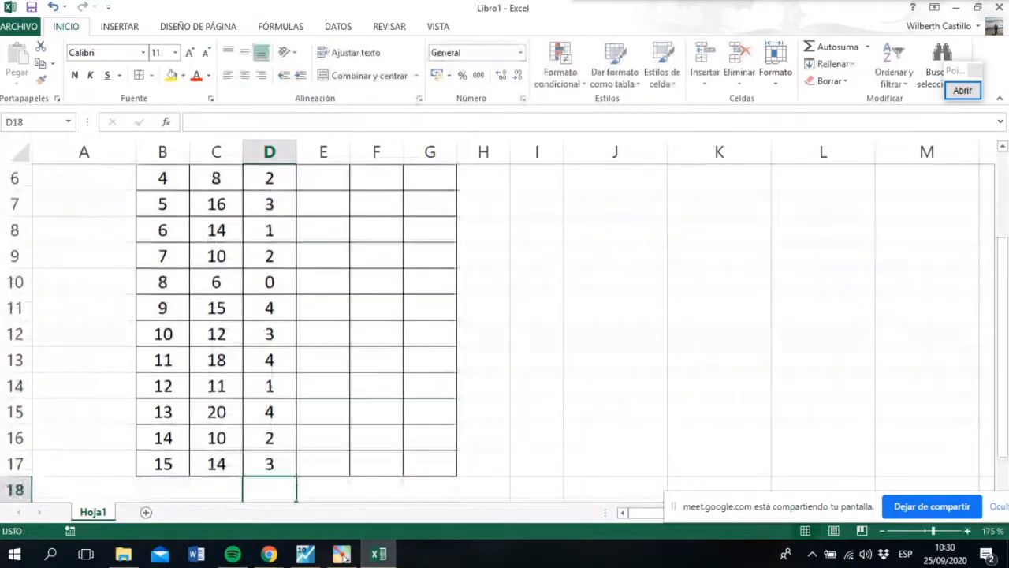
Enter the edad values 18, 21, 18, 19 and 22 for observations 1 to 5 in E3:E7.
key("Up")
key("Up")
key("Up")
key("Up")
key("Up")
key("Up")
key("Up")
key("Up")
key("Up")
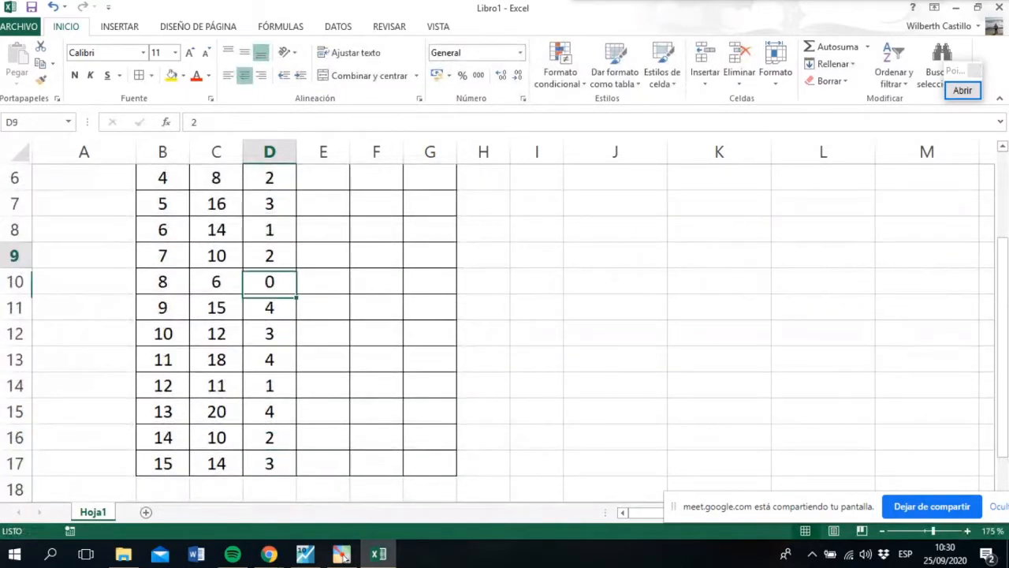
key("Up")
key("Up")
key("Up")
key("Up")
key("Up")
key("Up")
key("Up")
key("Down")
key("Right")
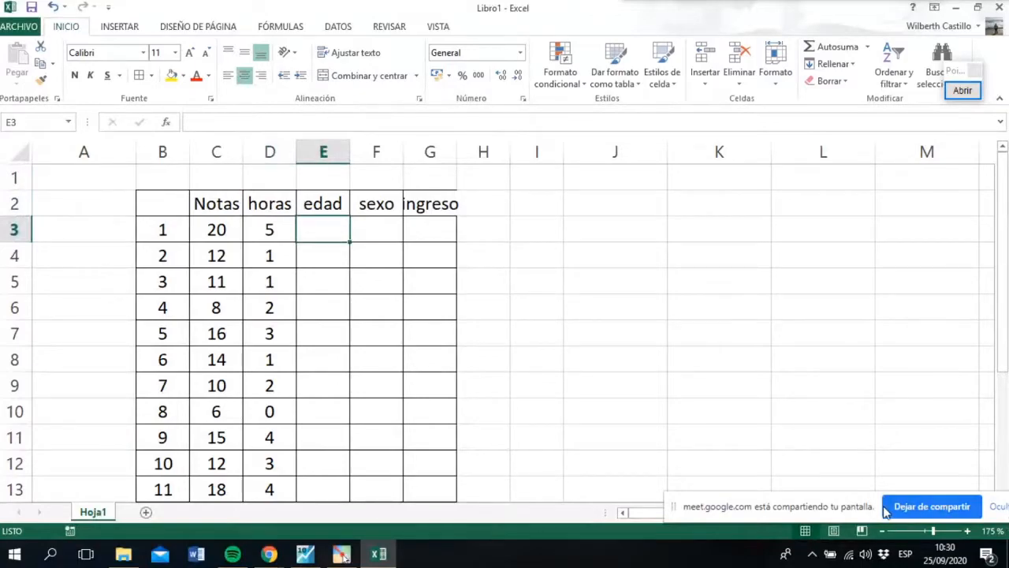
scroll(867, 520, "down", 2, "ctrl")
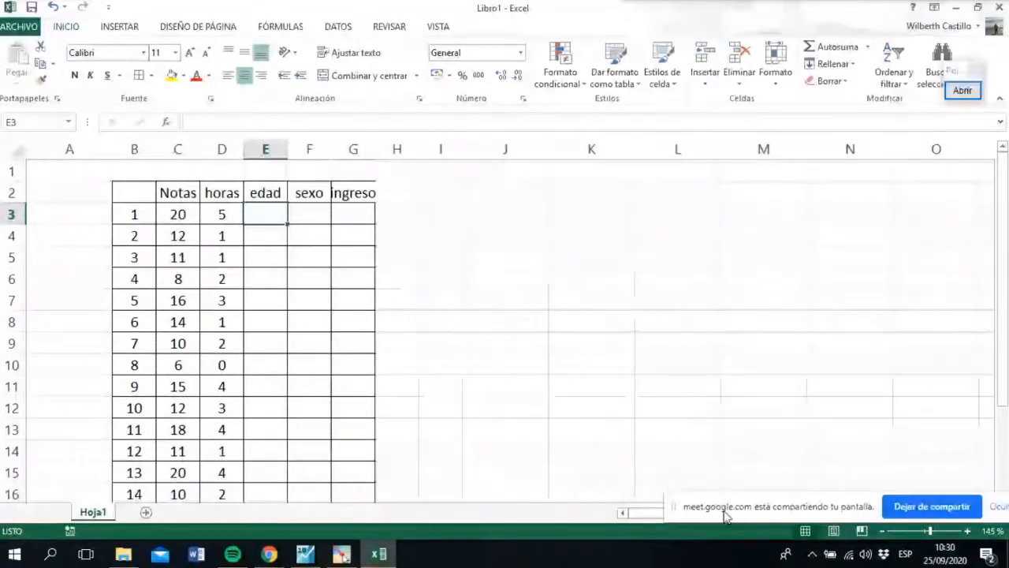
left_click_drag(1004, 306, 1005, 320)
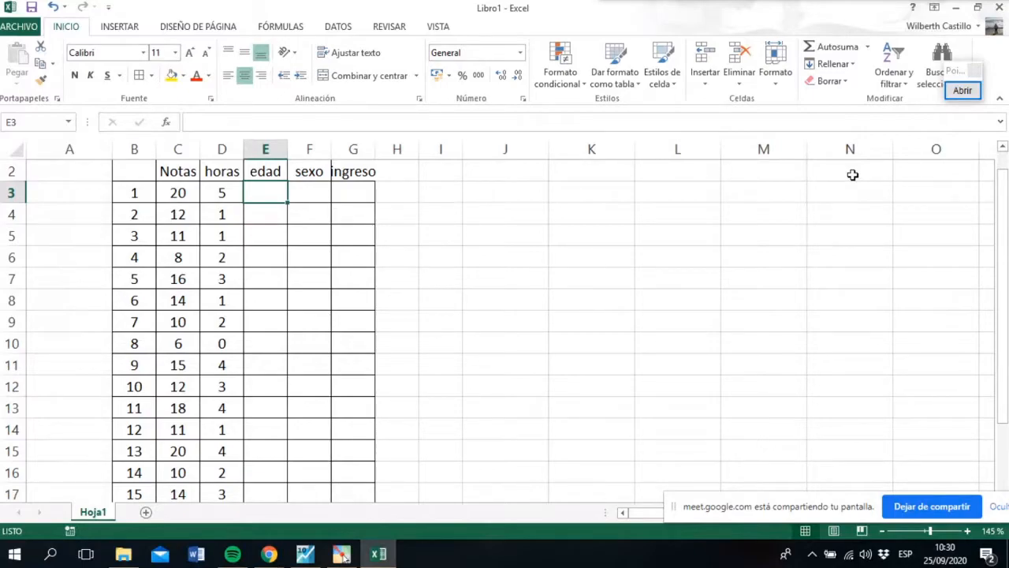
type("18")
key("Return")
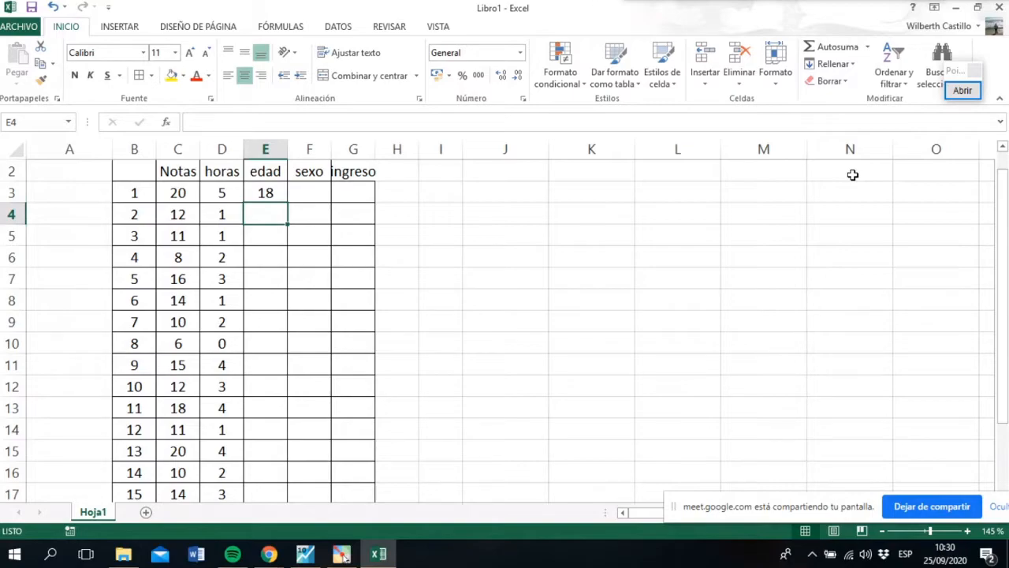
type("21")
key("Return")
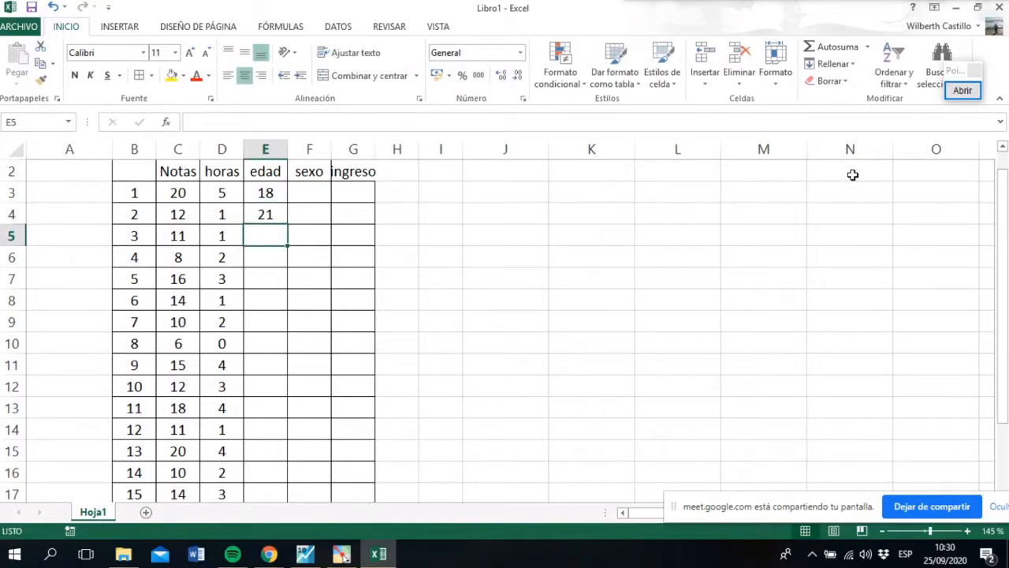
type("18")
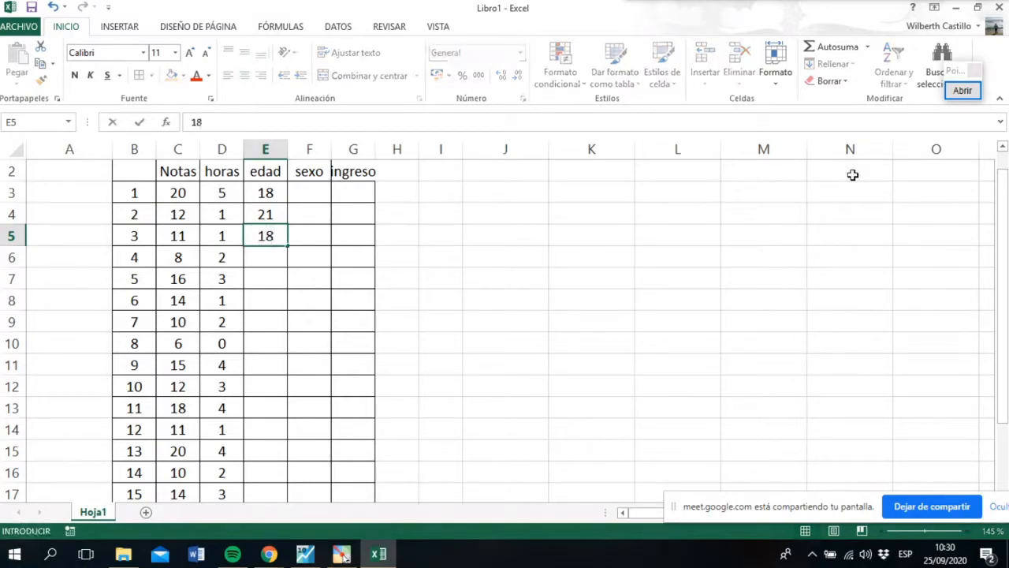
key("Return")
type("19")
key("Return")
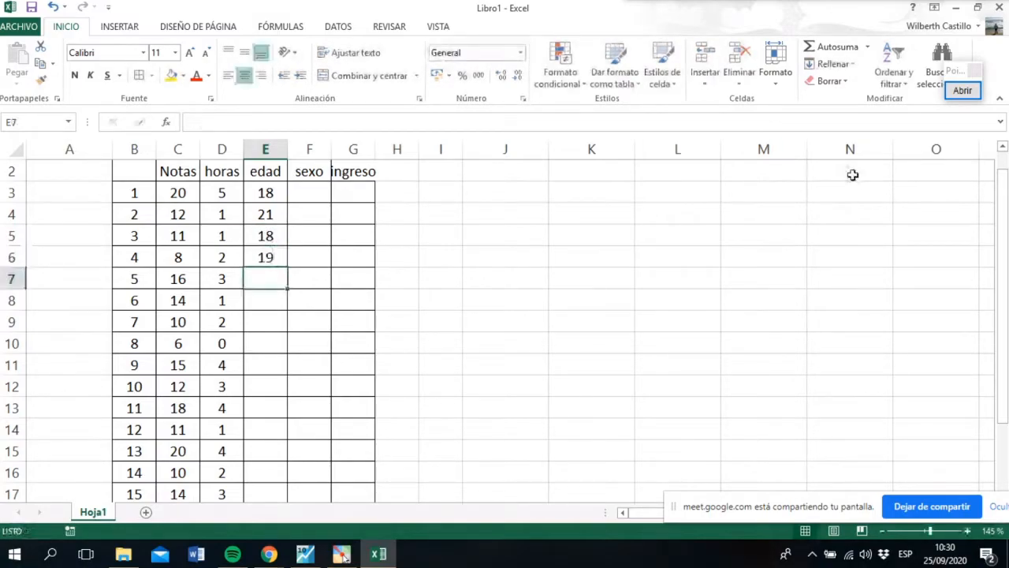
type("22")
key("Return")
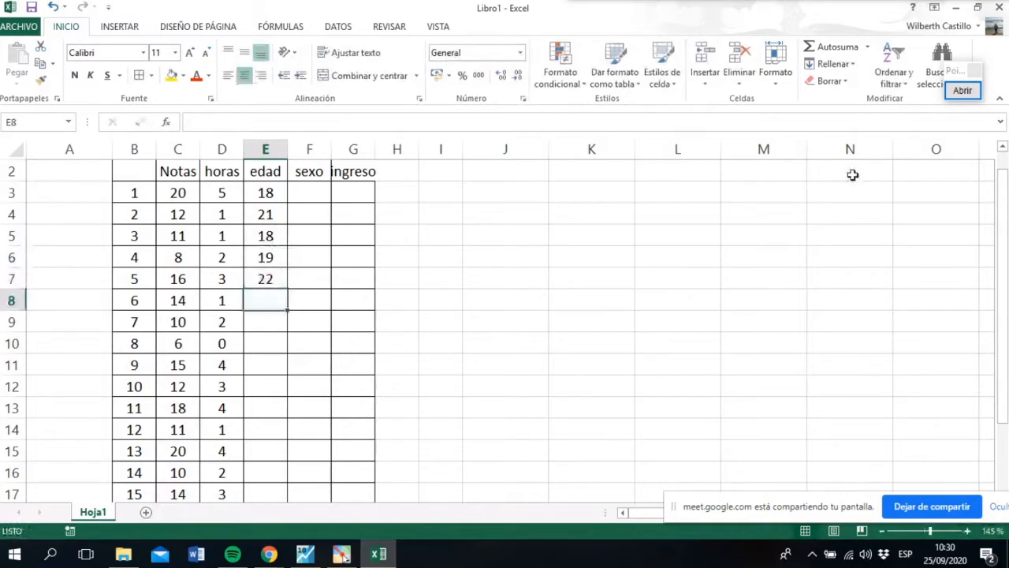
Enter the edad values 20, 19, 23, 25 and 19 for observations 6 to 10 in E8:E12.
type("20")
key("Return")
type("1")
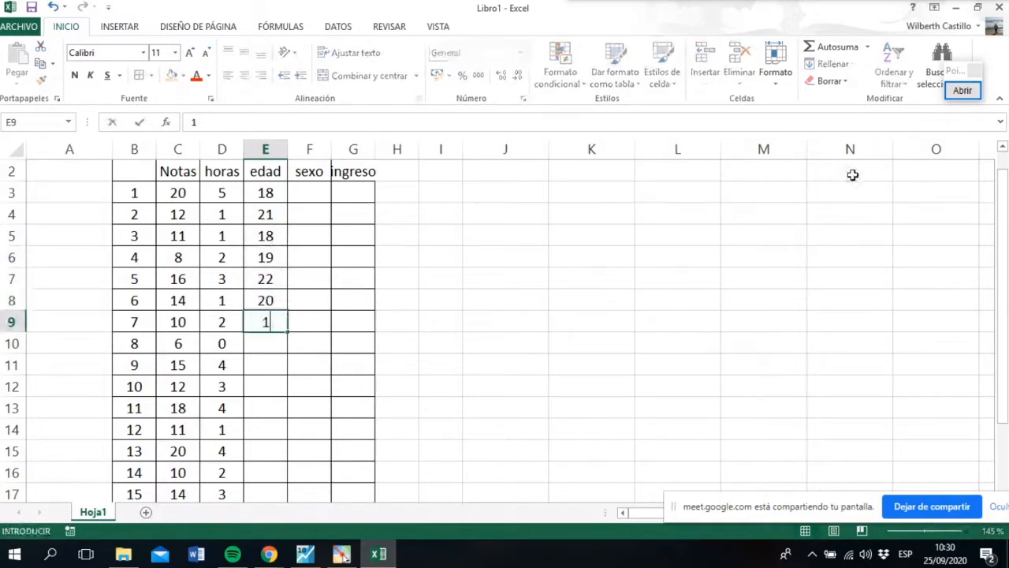
type("9")
key("Return")
type("23")
key("Return")
type("1")
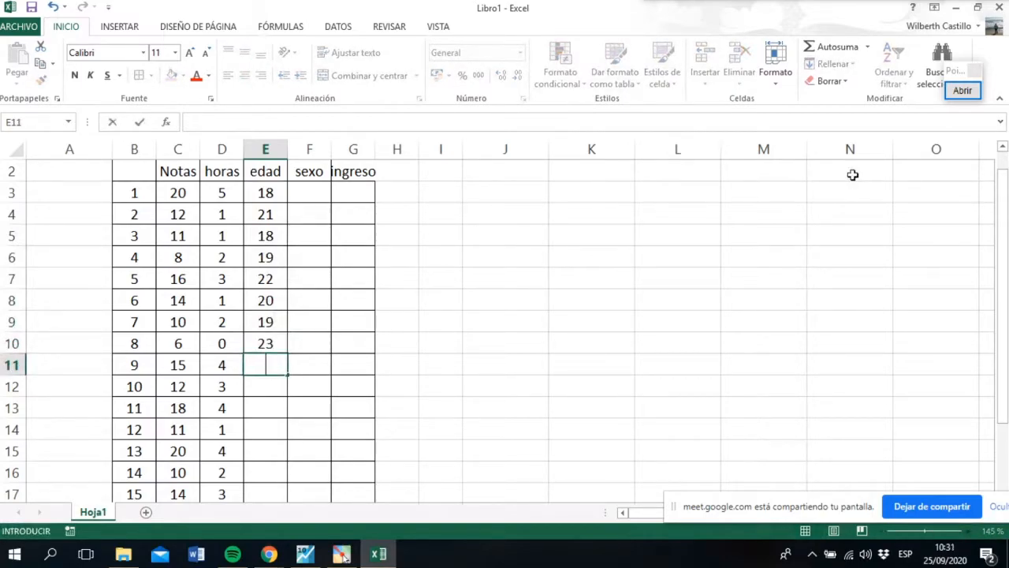
type("25")
key("Return")
key("Return")
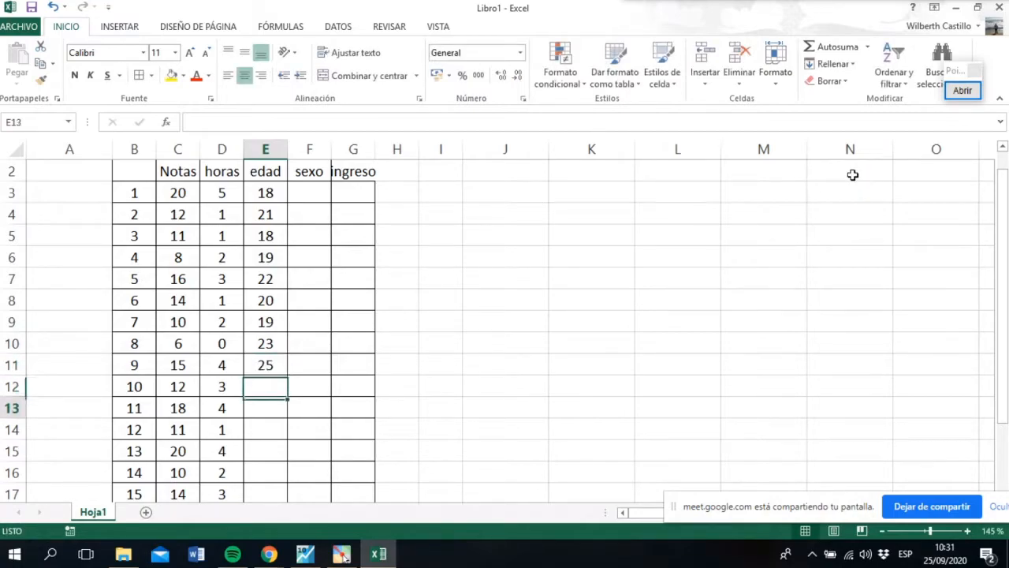
key("Up")
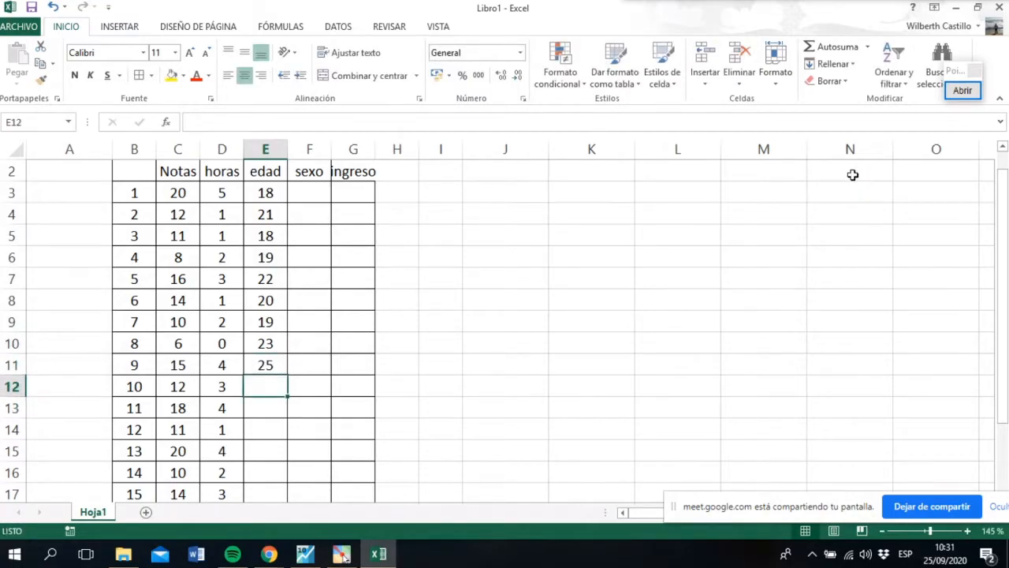
type("19")
key("Return")
Complete the edad column with 18, 26, 22, 27 and 19 for observations 11 to 15 in E13:E17.
type("1")
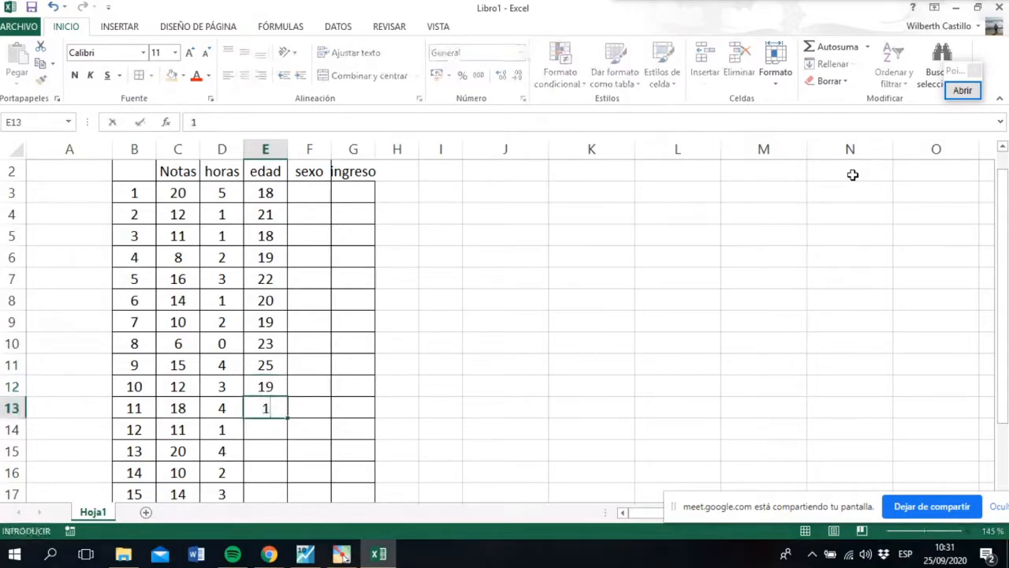
type("8")
key("Return")
type("2")
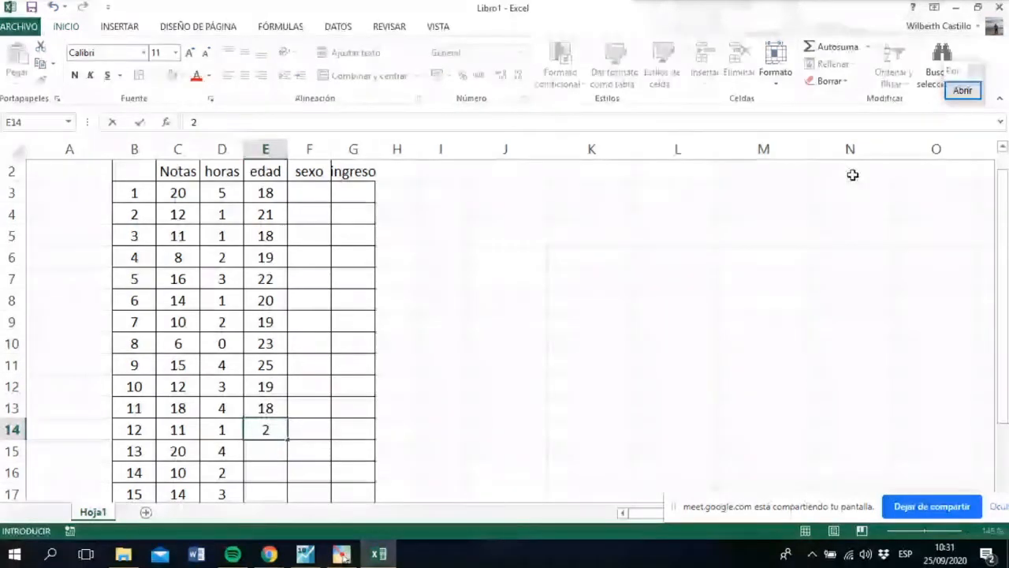
type("6")
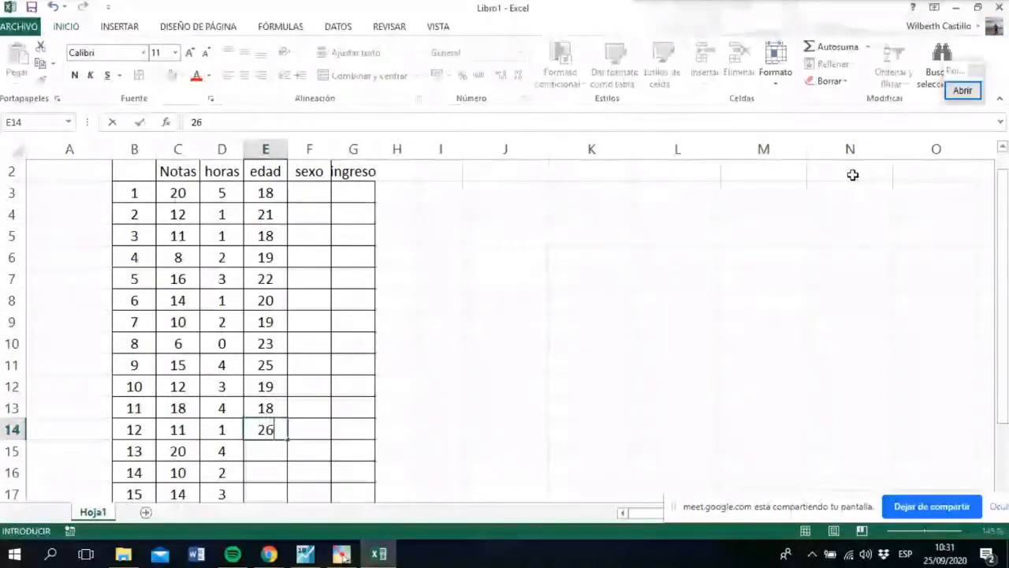
key("Return")
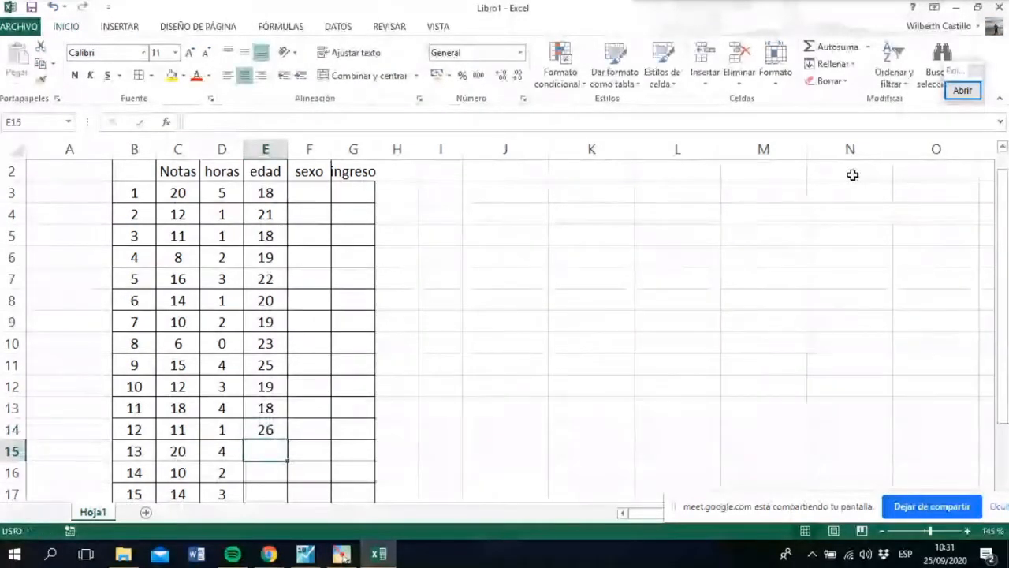
type("22")
key("Return")
type("2")
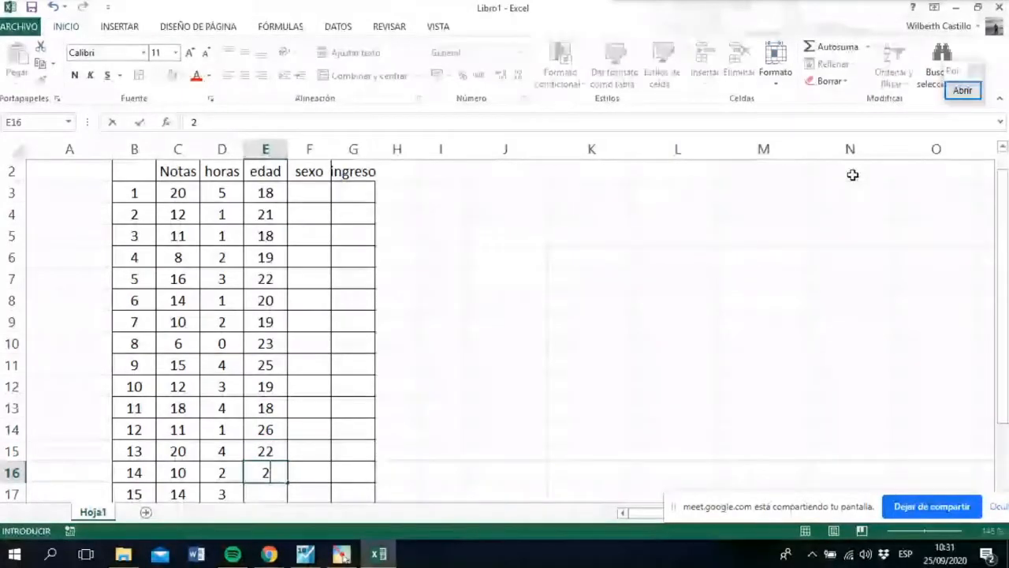
type("7")
key("Return")
type("19")
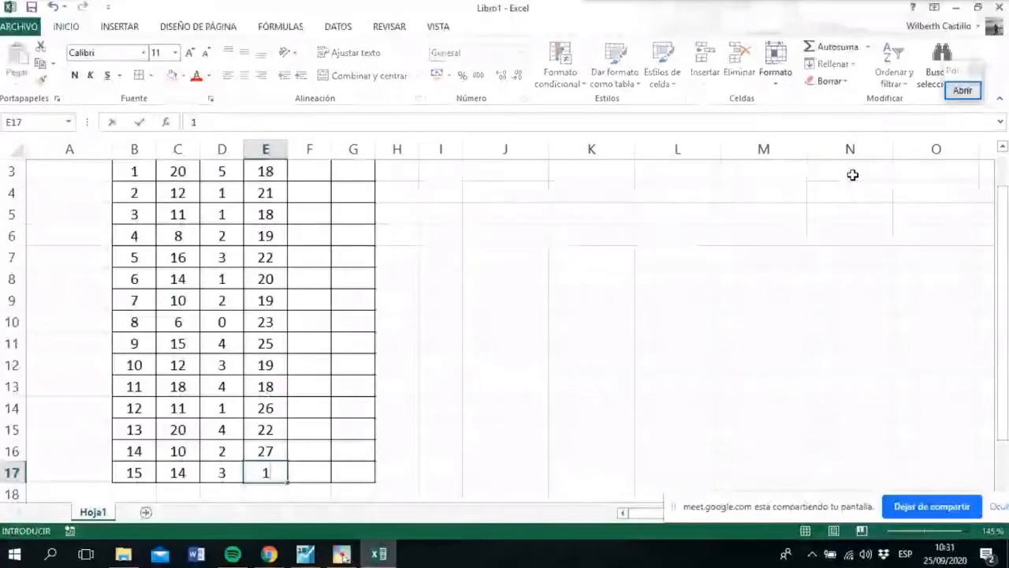
key("Return")
Enter the sexo values 2, 1, 1, 2 and 1 for observations 1 to 5 in F3:F7.
key("Up")
key("Up")
key("Up")
key("Up")
key("Up")
key("Up")
key("Up")
key("Up")
key("Up")
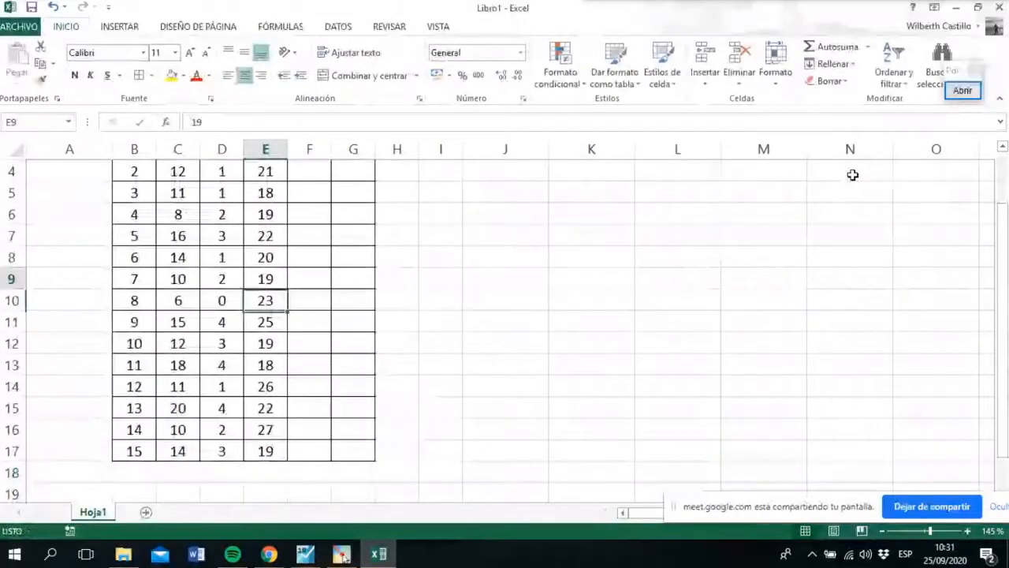
key("Up")
key("Up")
key("Up")
key("Up")
key("Up")
key("Up")
key("Up")
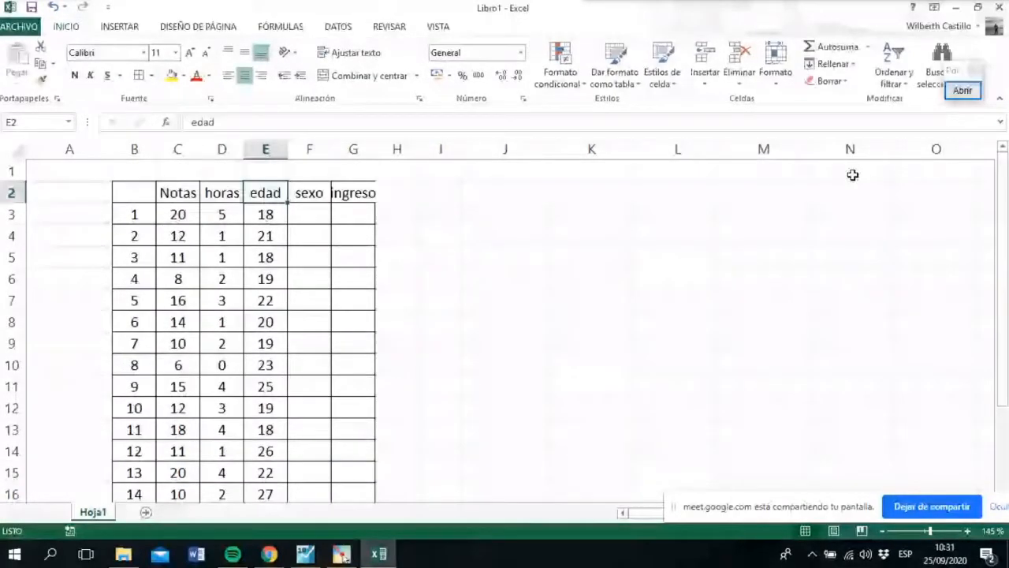
key("Right")
key("Down")
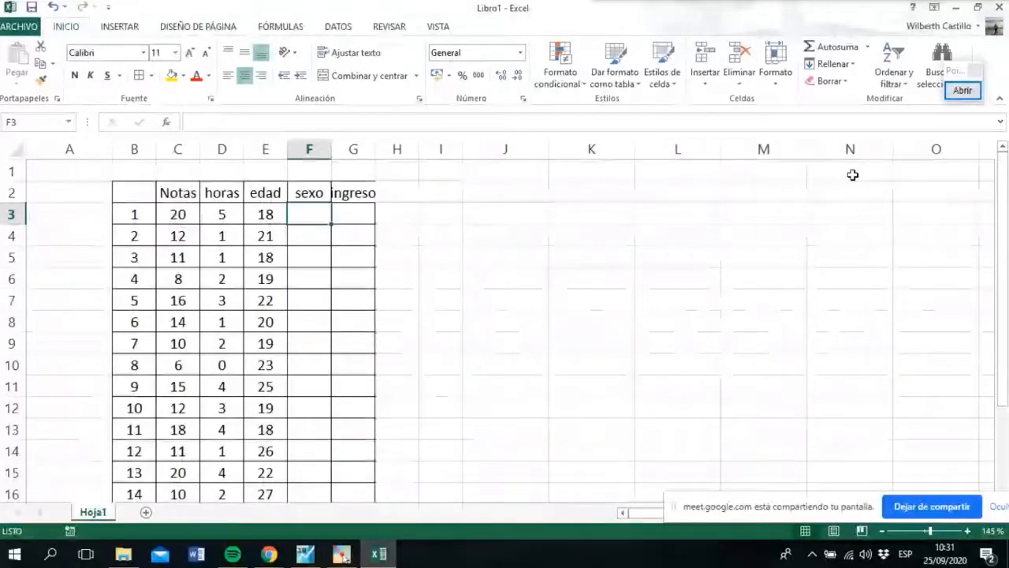
type("2")
key("Return")
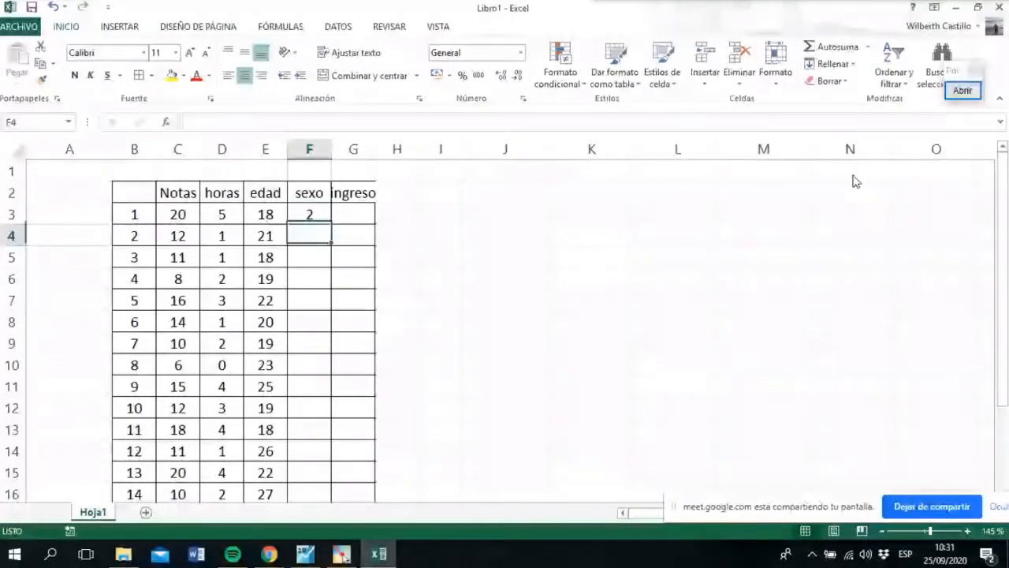
type("1")
key("Return")
type("1")
key("Return")
type("2")
key("Return")
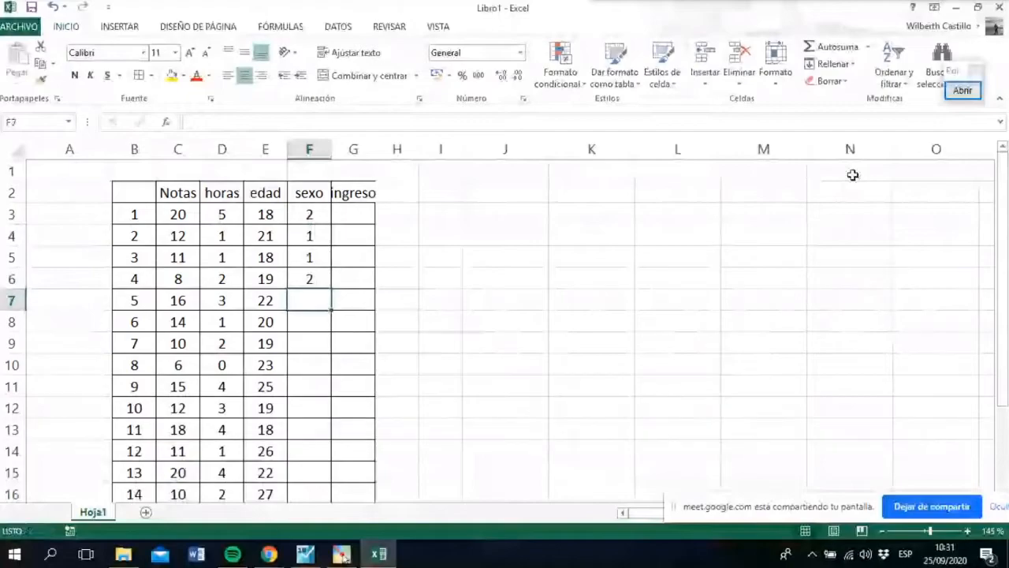
type("1")
key("Return")
Enter the sexo values 1, 2, 2, 2 and 1 for observations 6 to 10 in F8:F12.
type("1")
key("Return")
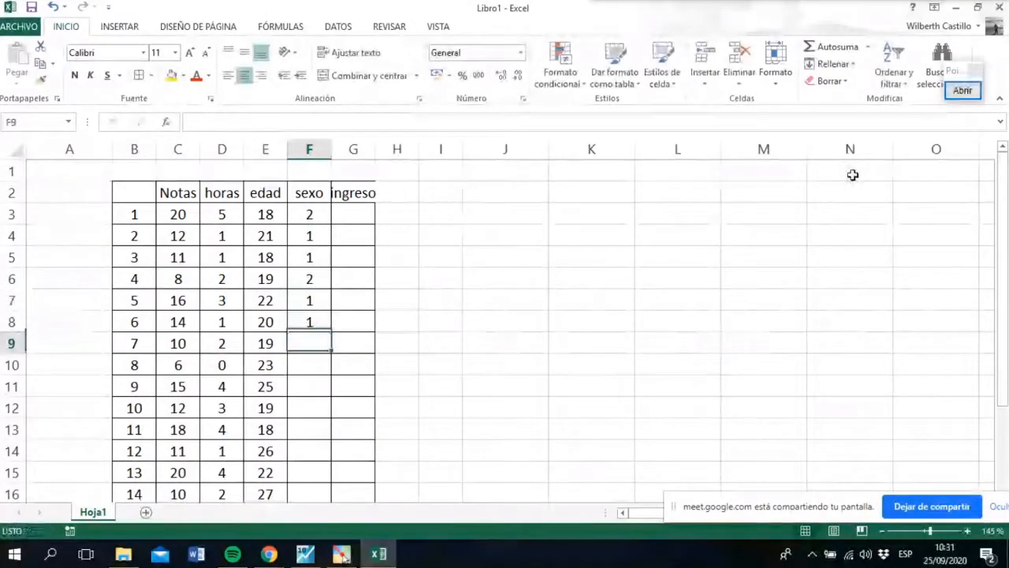
type("2")
key("Return")
type("2")
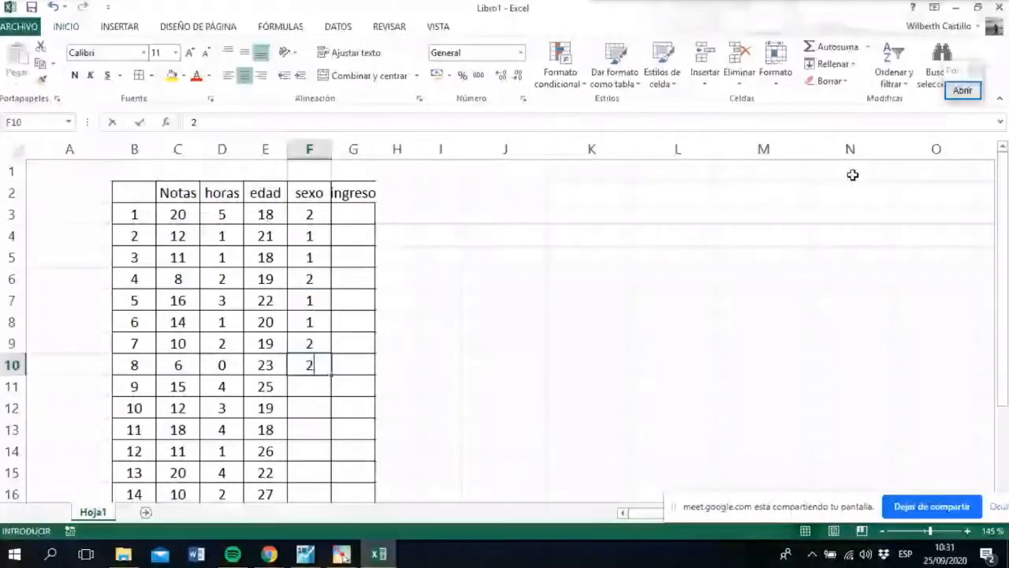
key("Return")
type("2")
key("Return")
type("1")
key("Return")
Complete the sexo column with 2, 1, 2, 1 and 1 for observations 11 to 15 in F13:F17.
type("2")
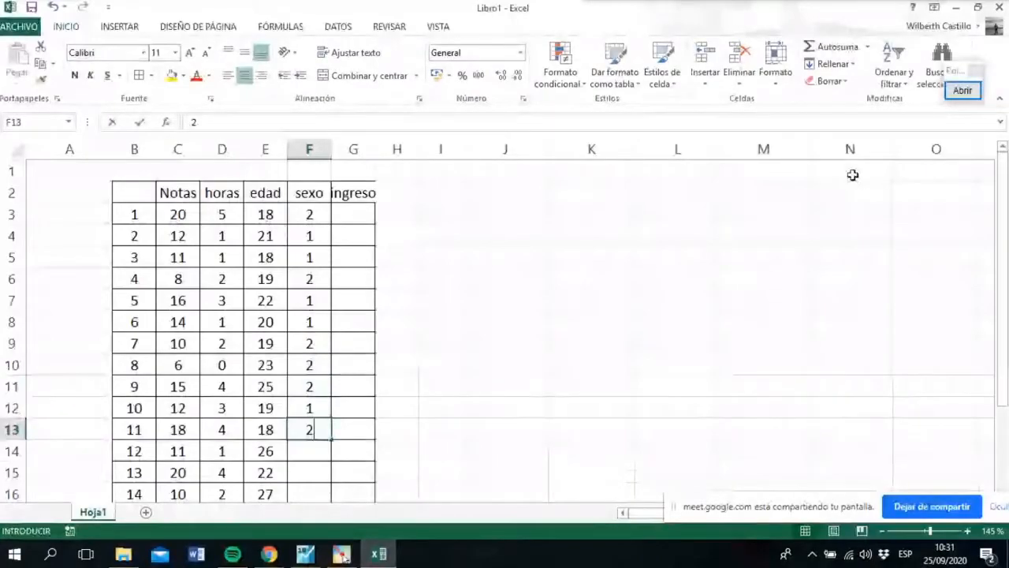
key("Return")
type("1")
key("Return")
type("2")
key("Return")
type("1")
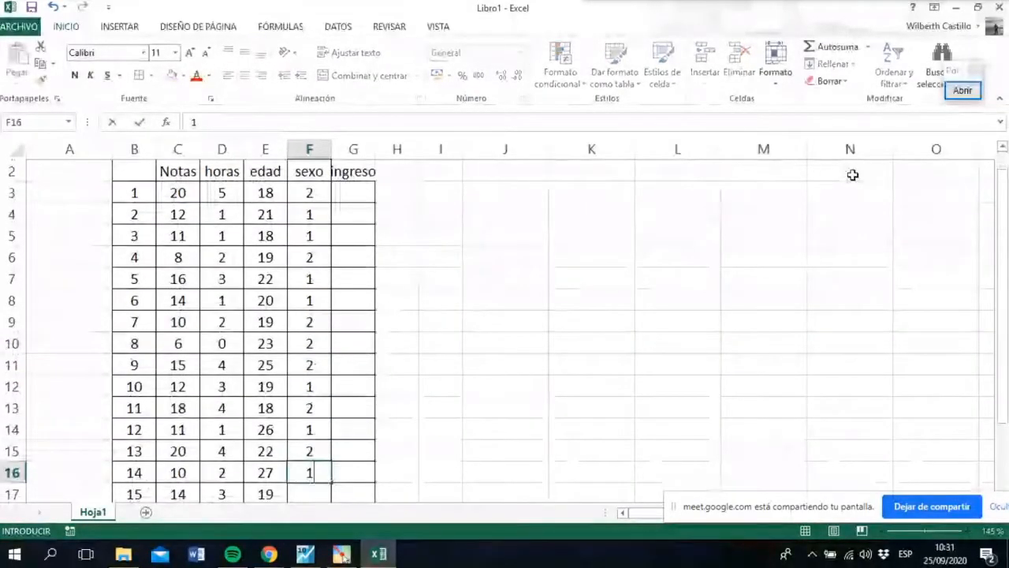
key("Return")
type("1")
key("Return")
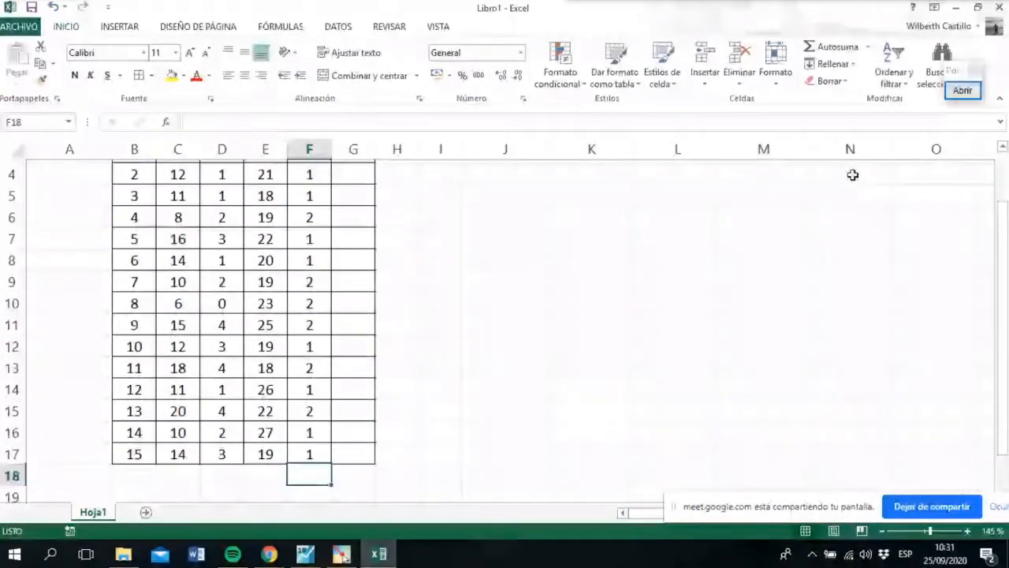
Enter the ingreso values 80, 150, 200, 120 and 50 for observations 1 to 5 in G3:G7.
key("Up")
key("Up")
key("Up")
key("Up")
key("Up")
key("Up")
key("Up")
key("Up")
key("Up")
key("Up")
key("Up")
key("Up")
key("Up")
key("Up")
key("Up")
key("Up")
key("Up")
key("Right")
key("Down")
key("Down")
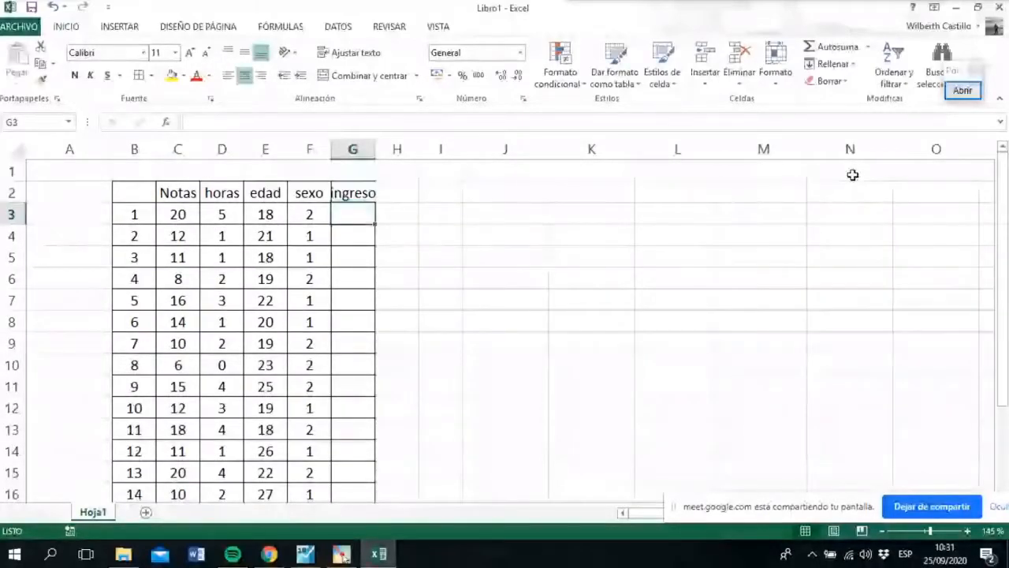
key("Up")
key("Left")
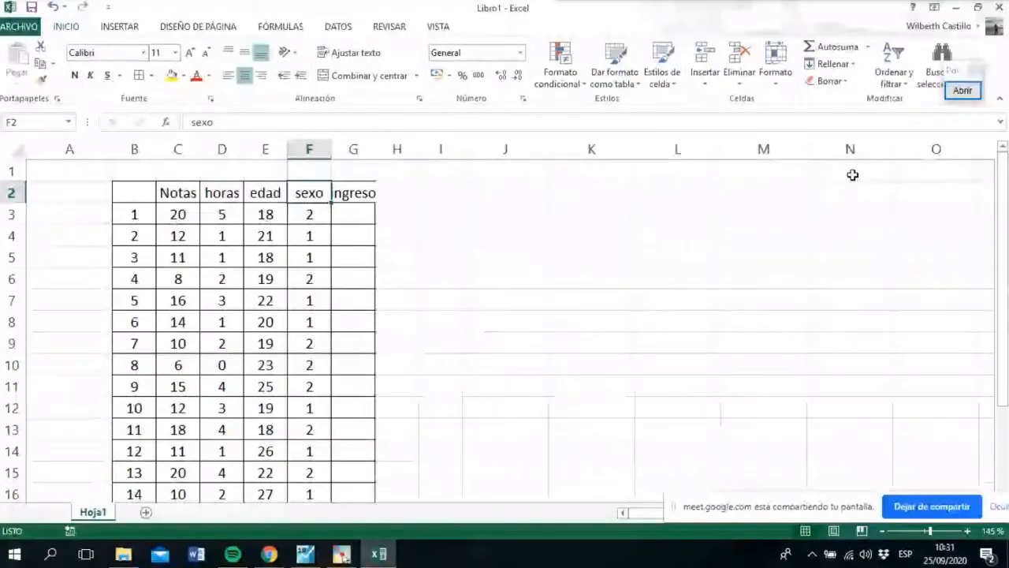
key("Down")
key("Down")
key("Down")
key("Up")
key("Up")
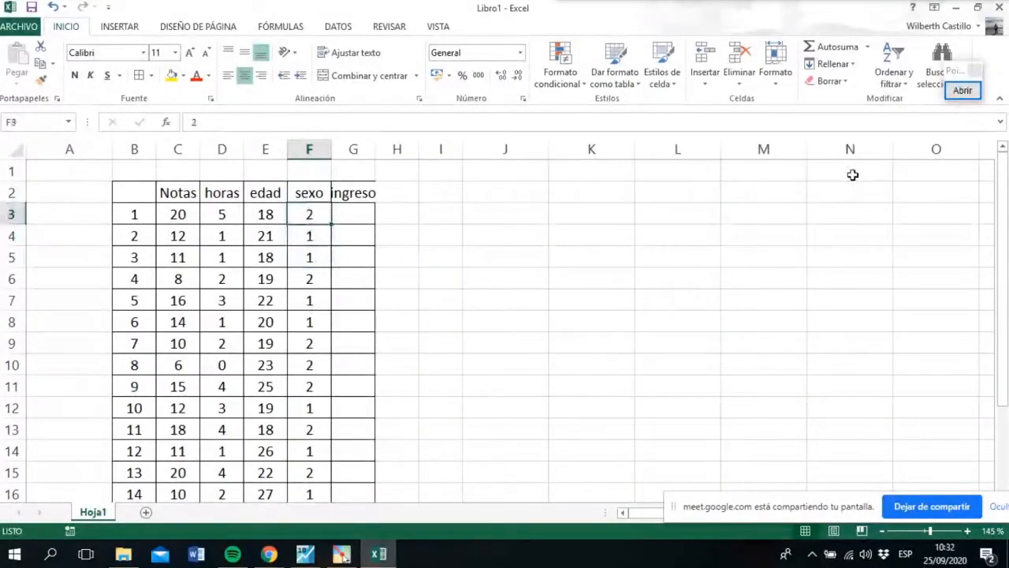
key("Up")
key("Right")
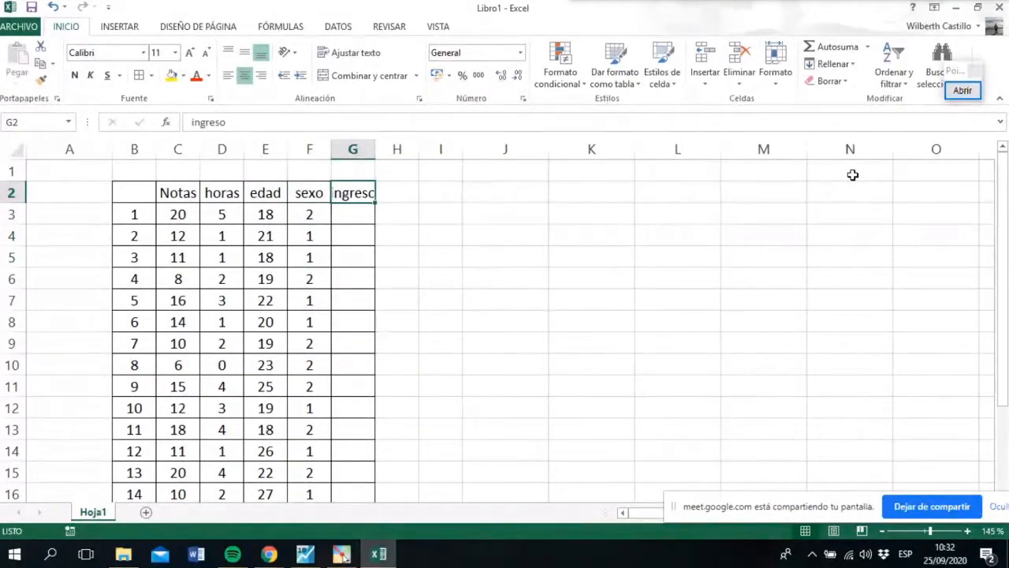
key("Down")
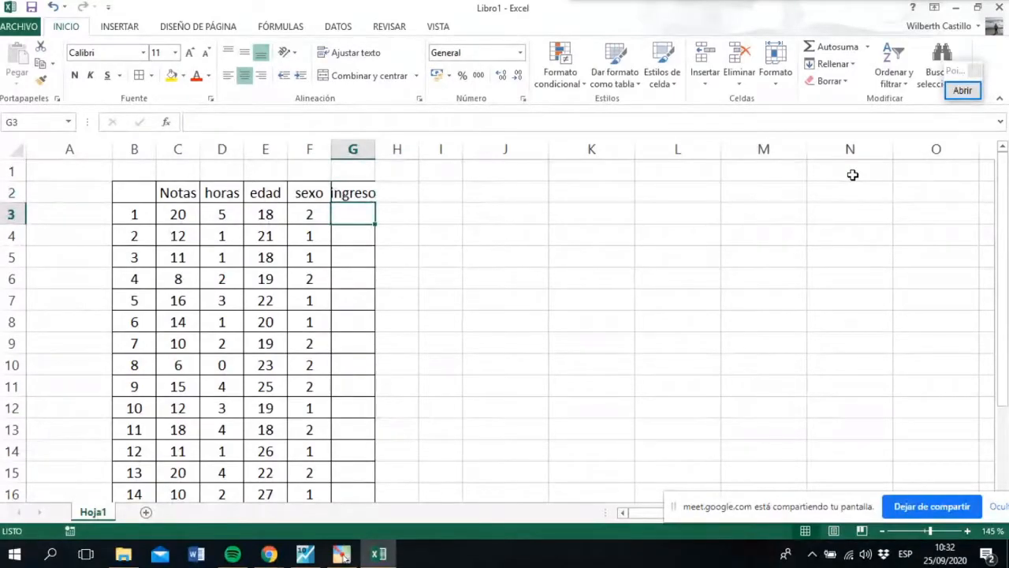
type("80")
key("Return")
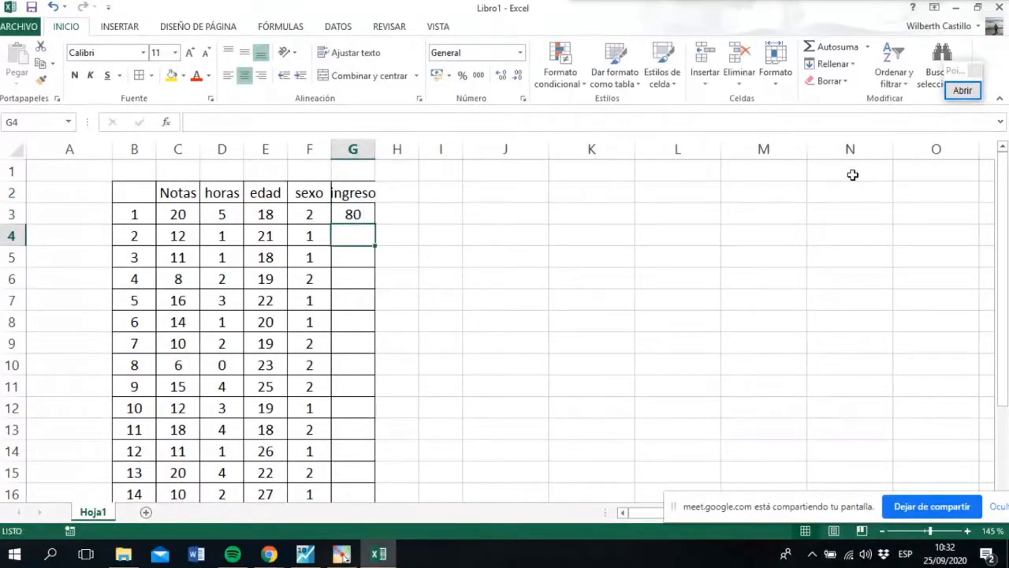
type("150")
key("Return")
type("2")
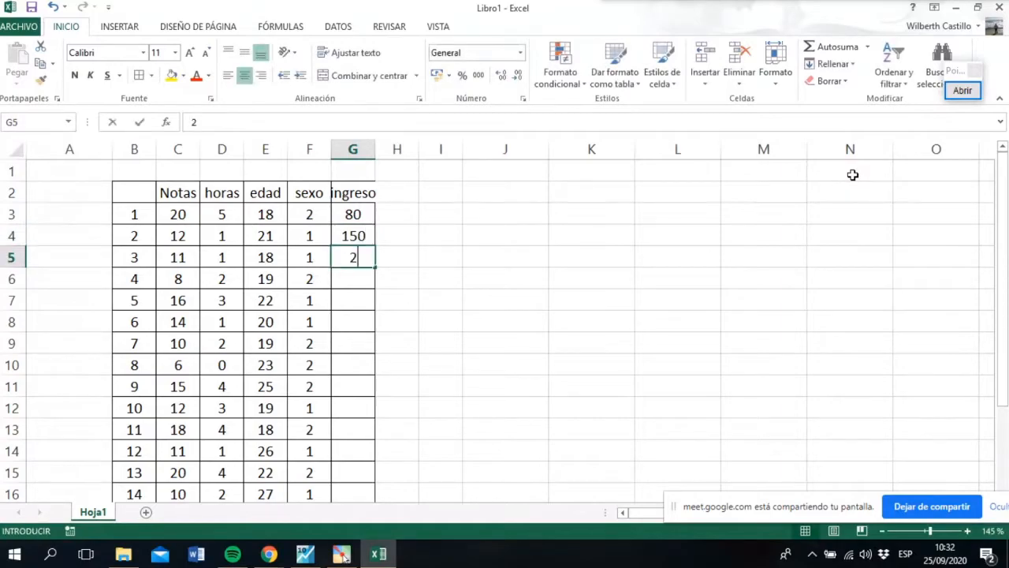
type("00")
key("Return")
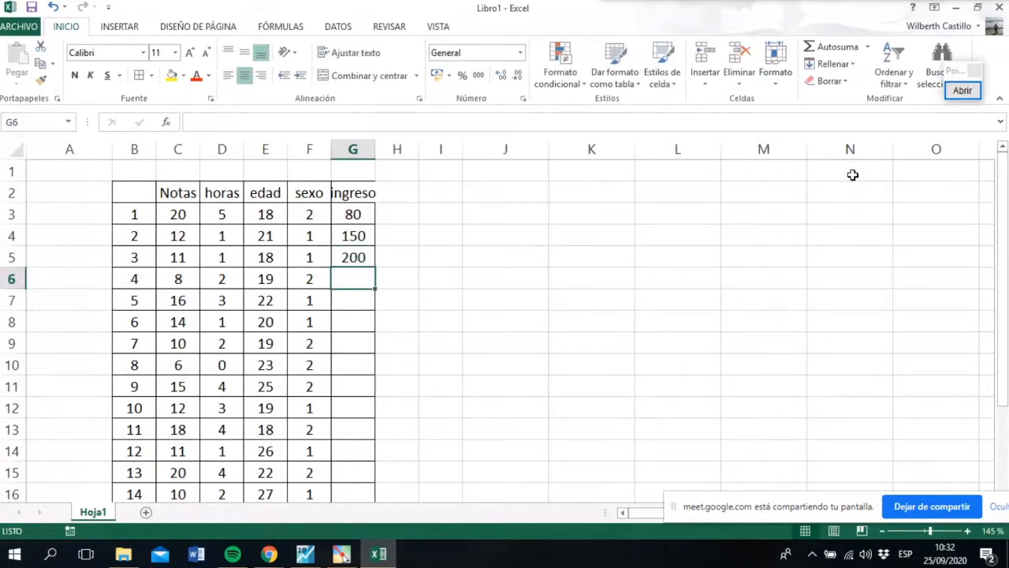
type("120")
key("Return")
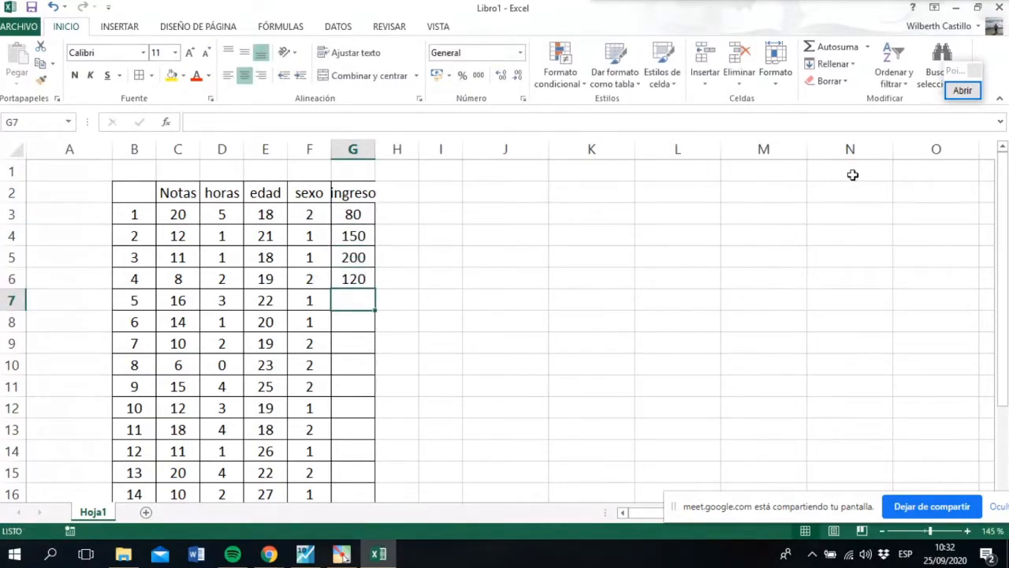
type("50")
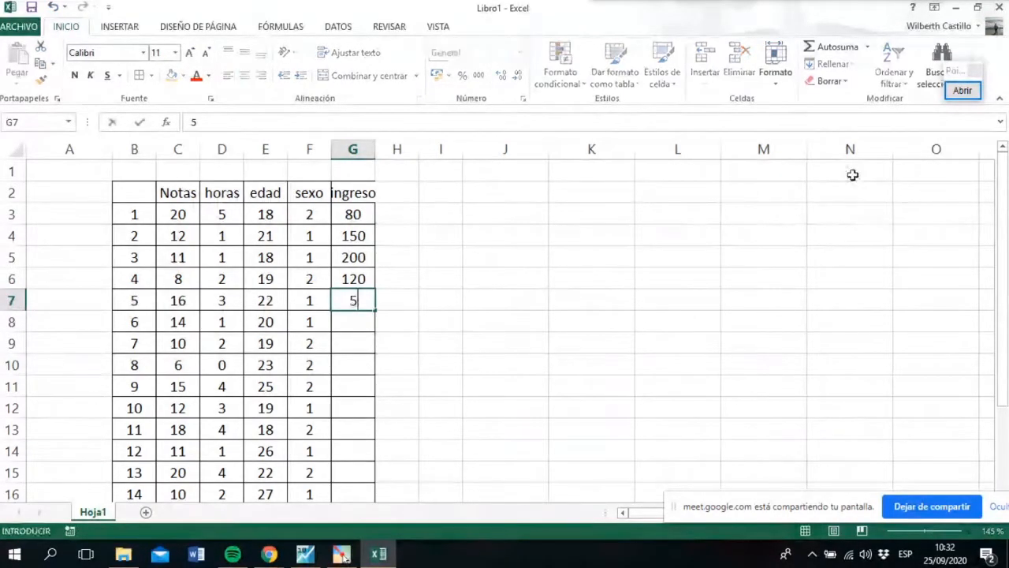
key("Return")
Enter the ingreso values 130, 90, 85, 120 and 170 for observations 6 to 10 in G8:G12.
type("130")
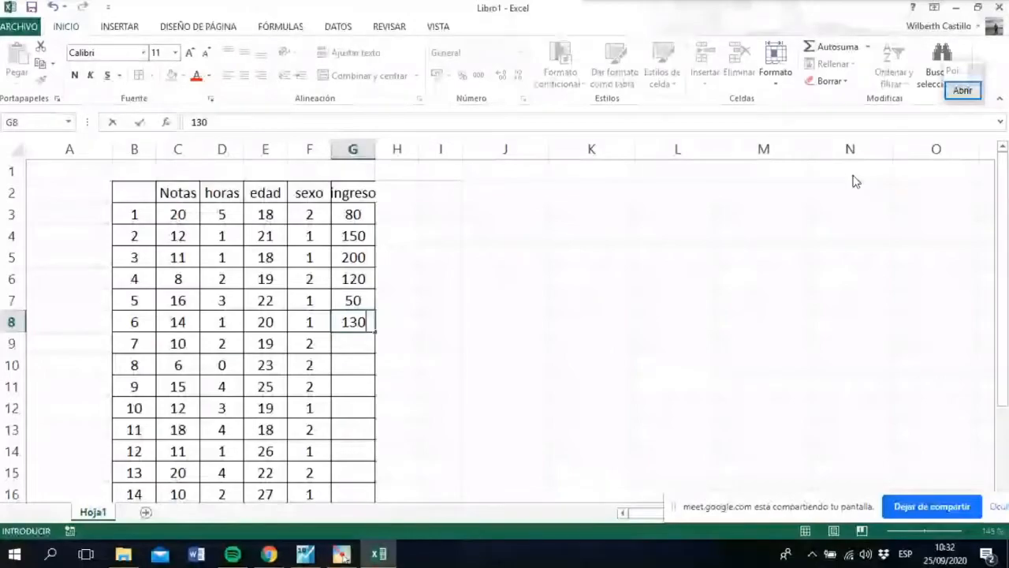
key("Return")
type("90")
key("Return")
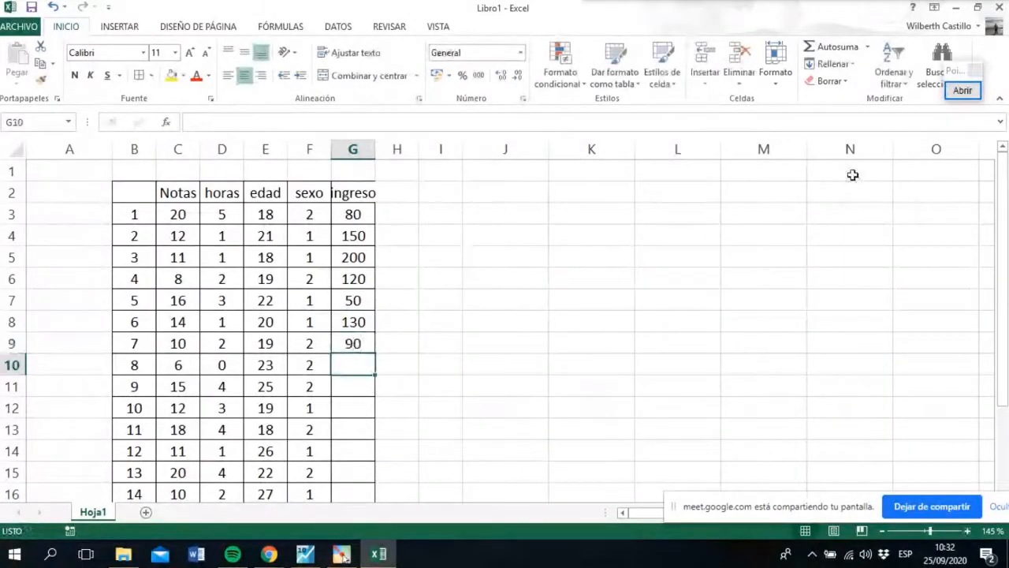
type("85")
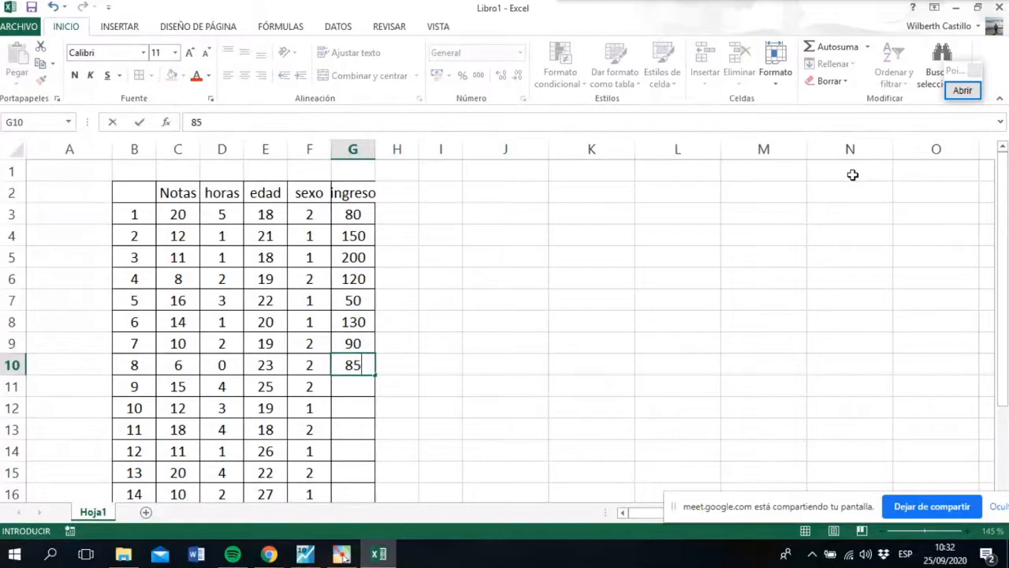
key("Return")
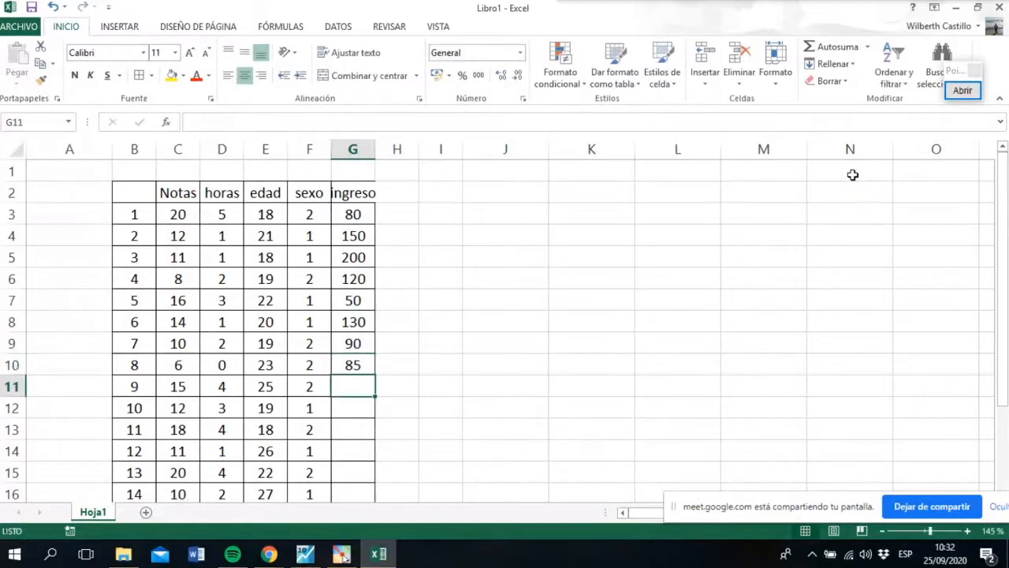
type("120")
key("Return")
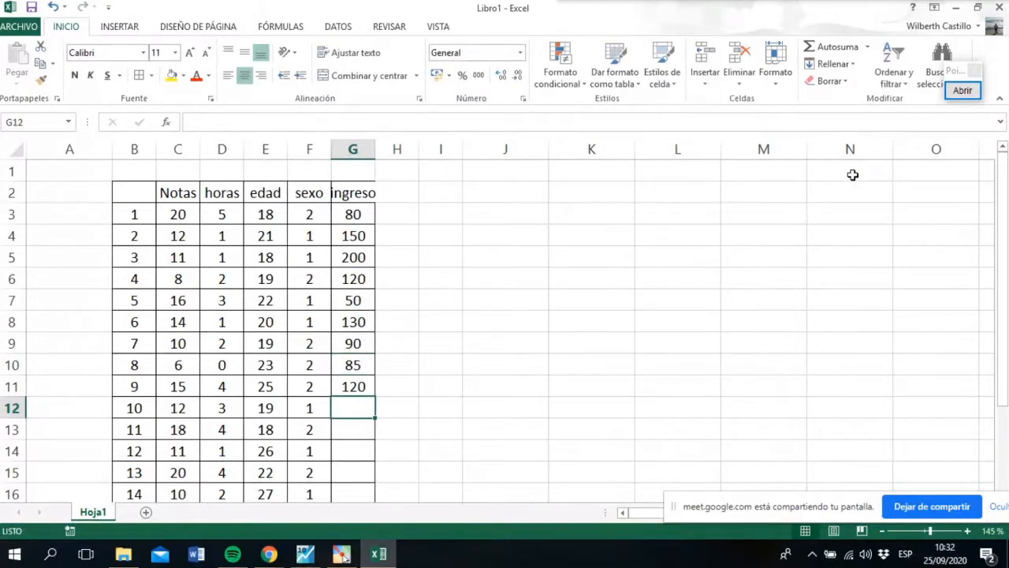
type("170")
key("Return")
Complete the ingreso column with 300, 250, 100, 80 and 55 for observations 11 to 15 in G13:G17.
type("300")
key("Return")
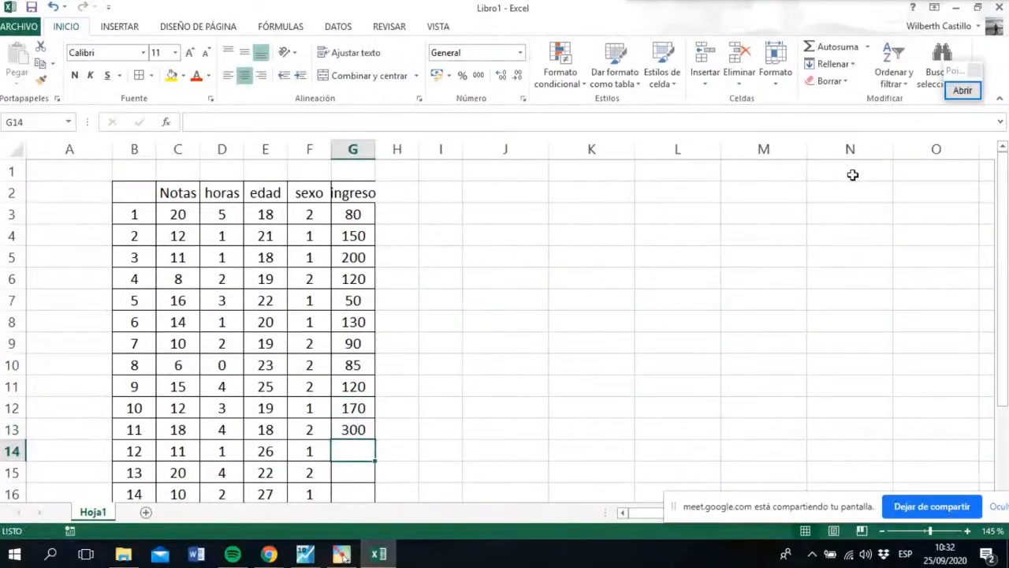
type("250")
key("Return")
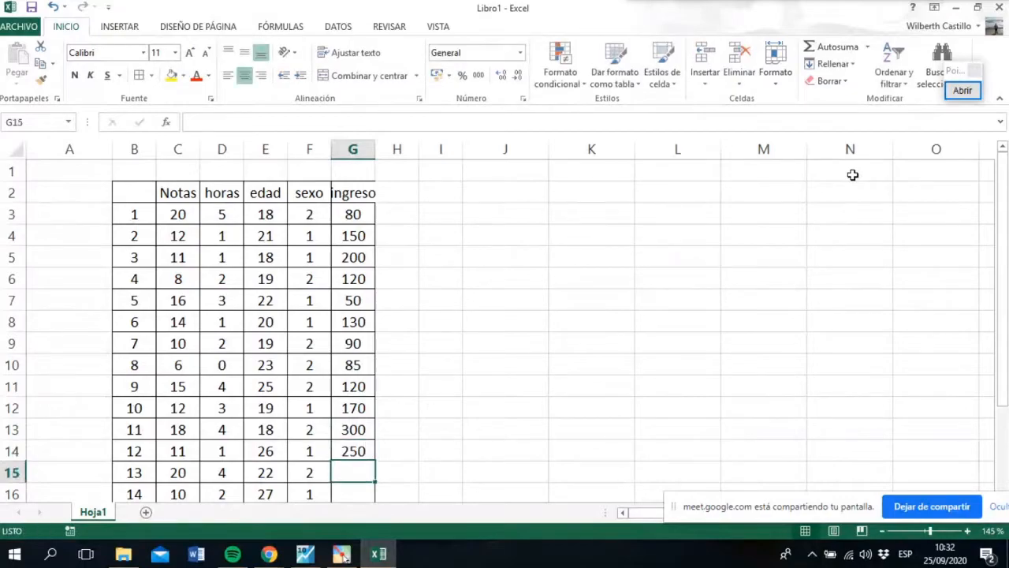
type("100")
key("Return")
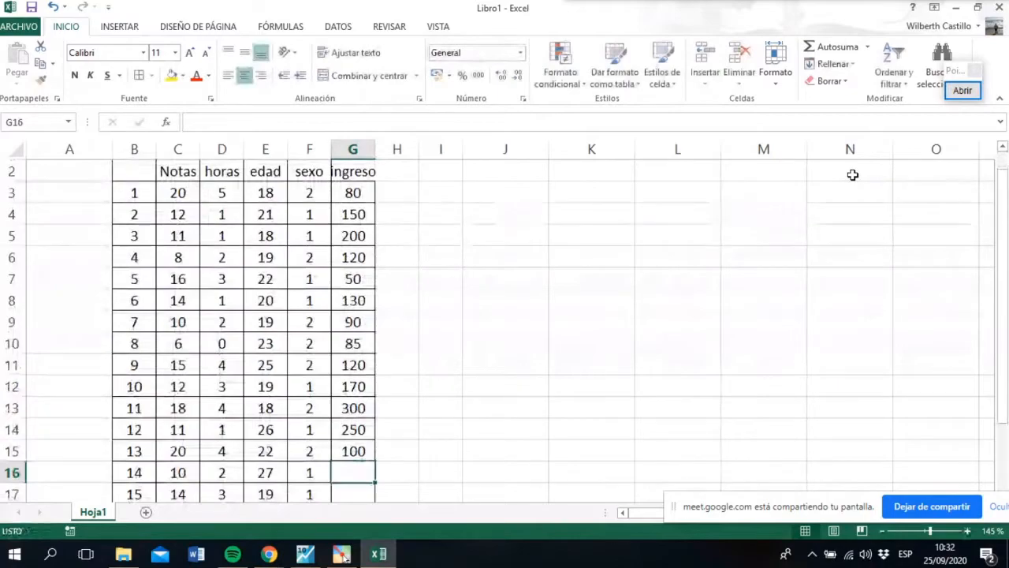
type("80")
key("Return")
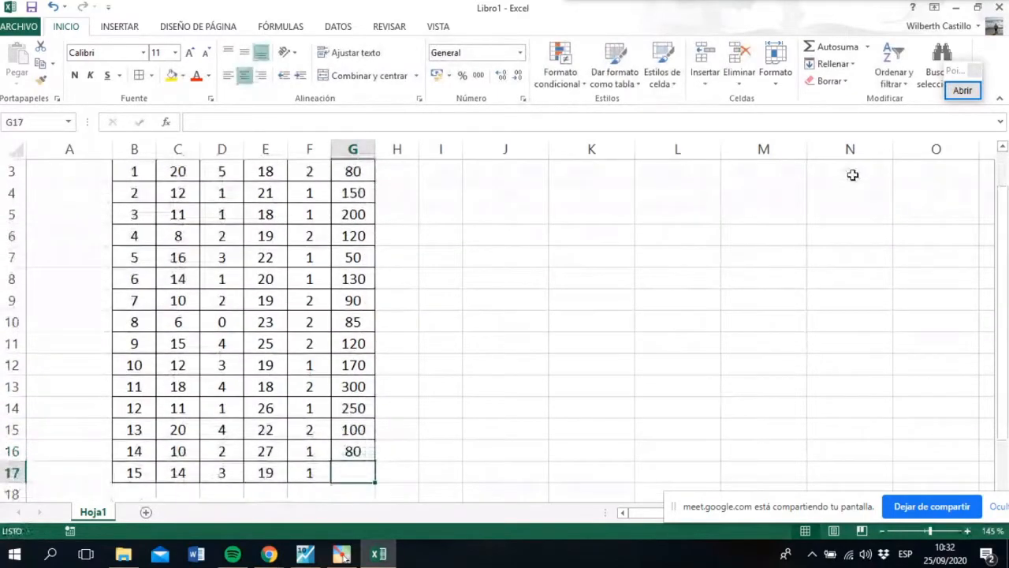
type("55")
key("Return")
key("ctrl+Up")
key("ctrl+Up")
key("ctrl+Up")
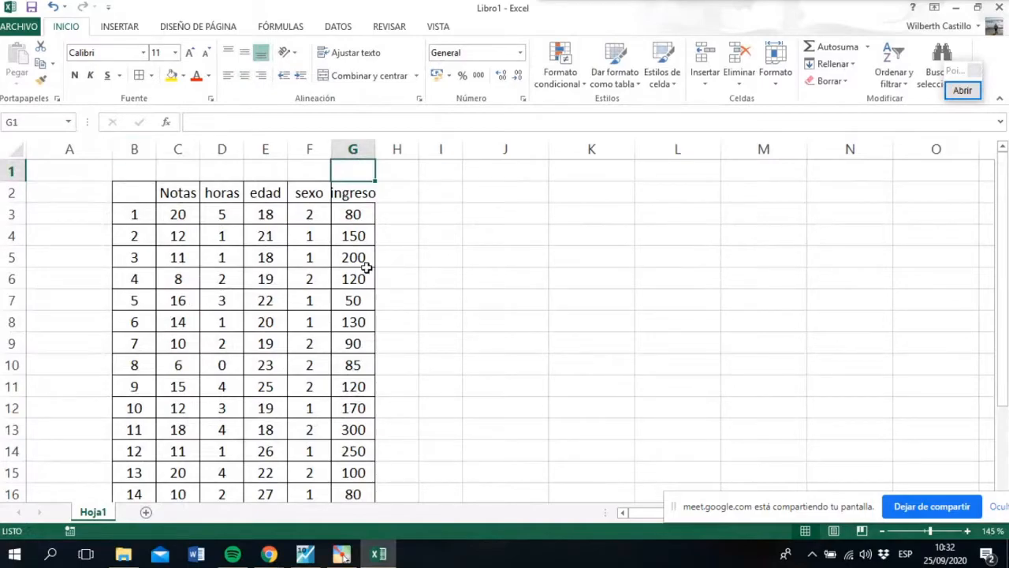
Copy the data in C3:G17 without headers and paste it into the EViews group, starting at observation 1 of NOTAS.
scroll(305, 279, "down", 1)
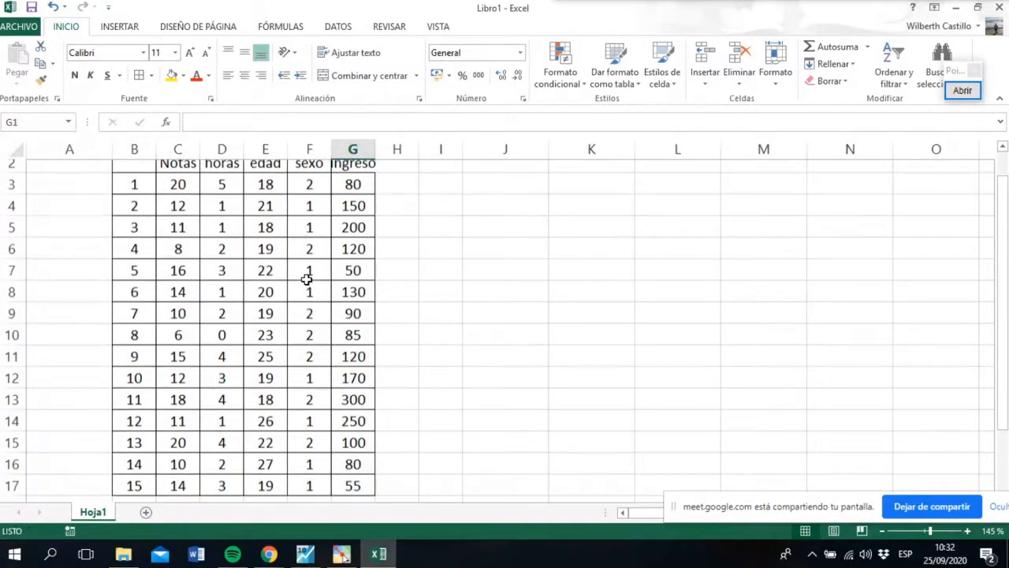
scroll(305, 280, "up", 1)
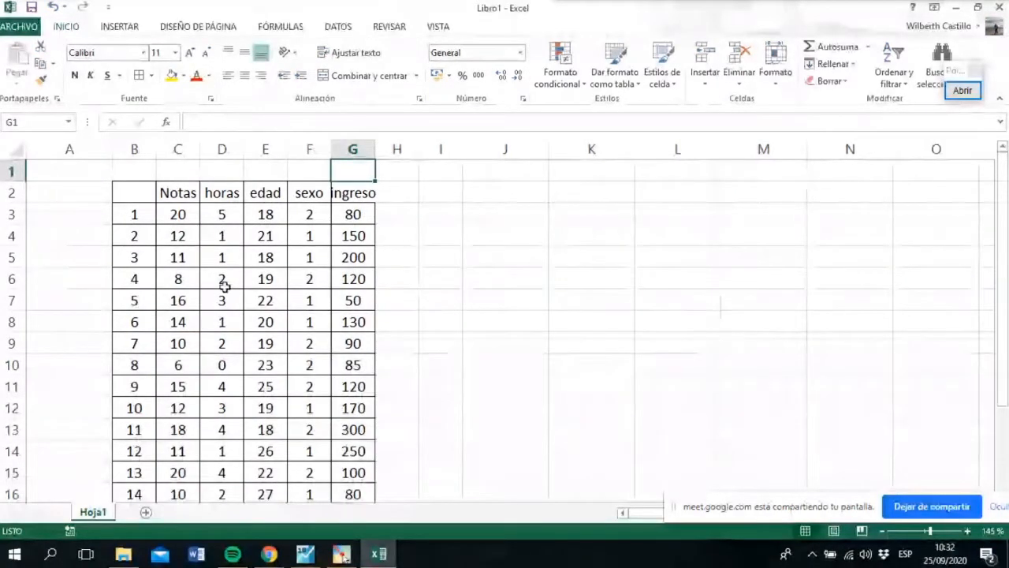
left_click_drag(174, 195, 329, 194)
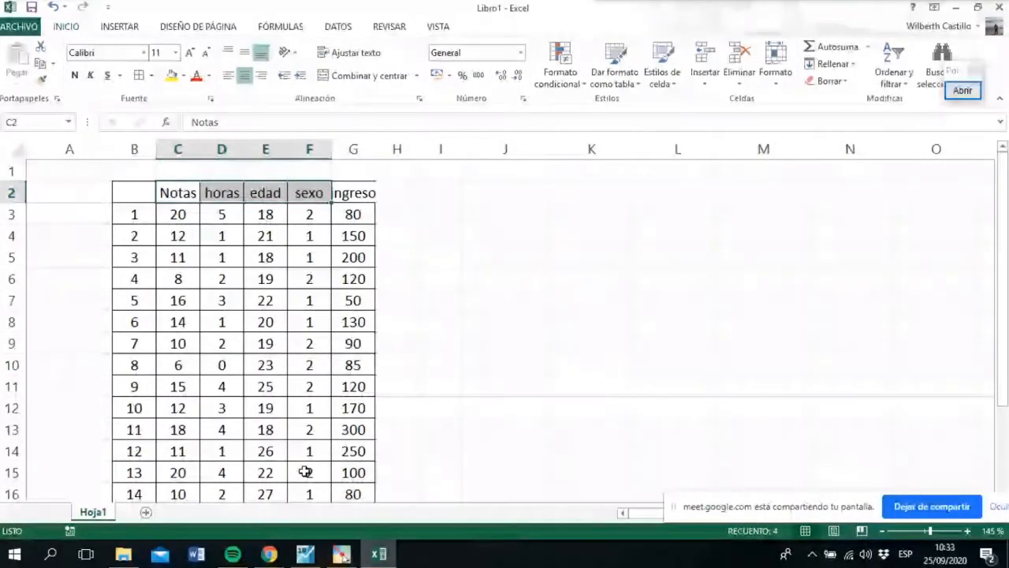
left_click(305, 554)
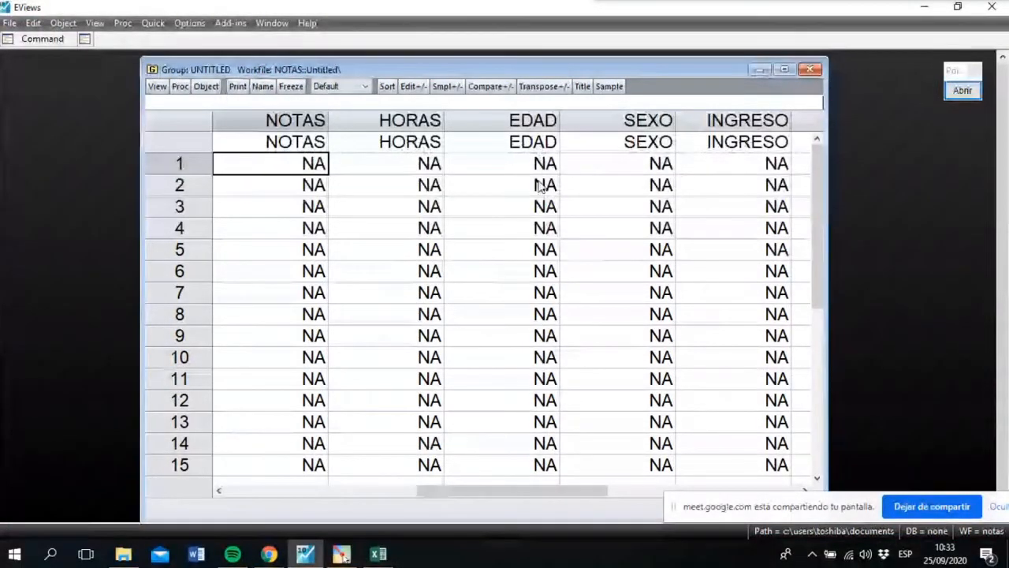
left_click(379, 554)
left_click_drag(175, 214, 341, 443)
key("ctrl+c")
left_click(305, 554)
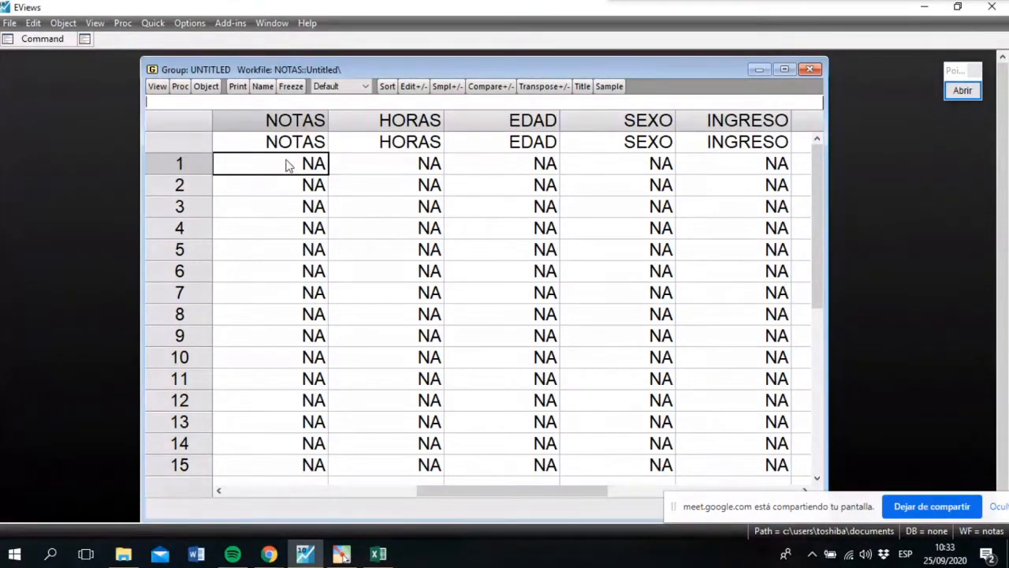
key("ctrl+v")
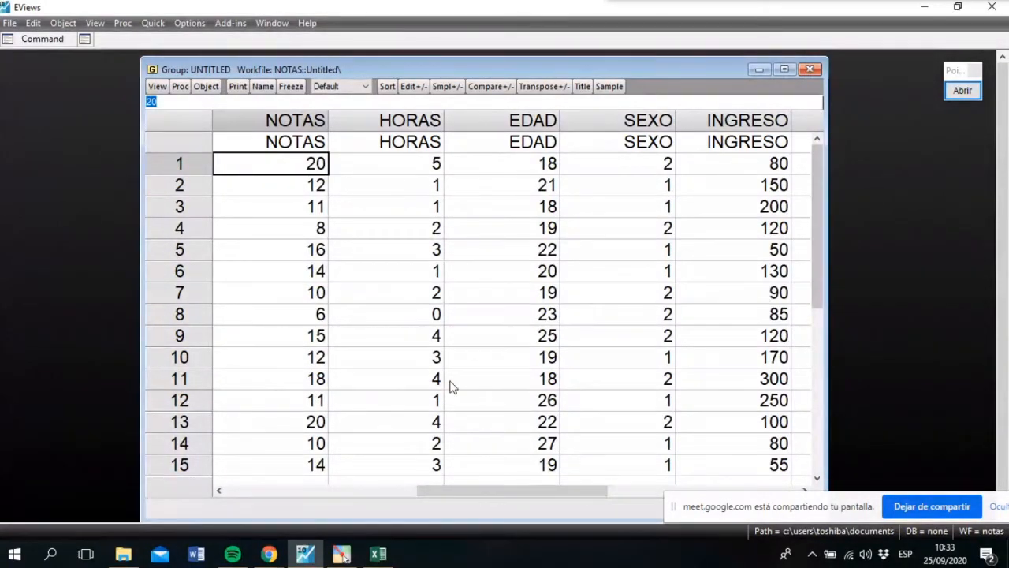
mouse_move(816, 163)
left_mouse_down()
mouse_move(818, 351)
mouse_move(818, 167)
left_mouse_up()
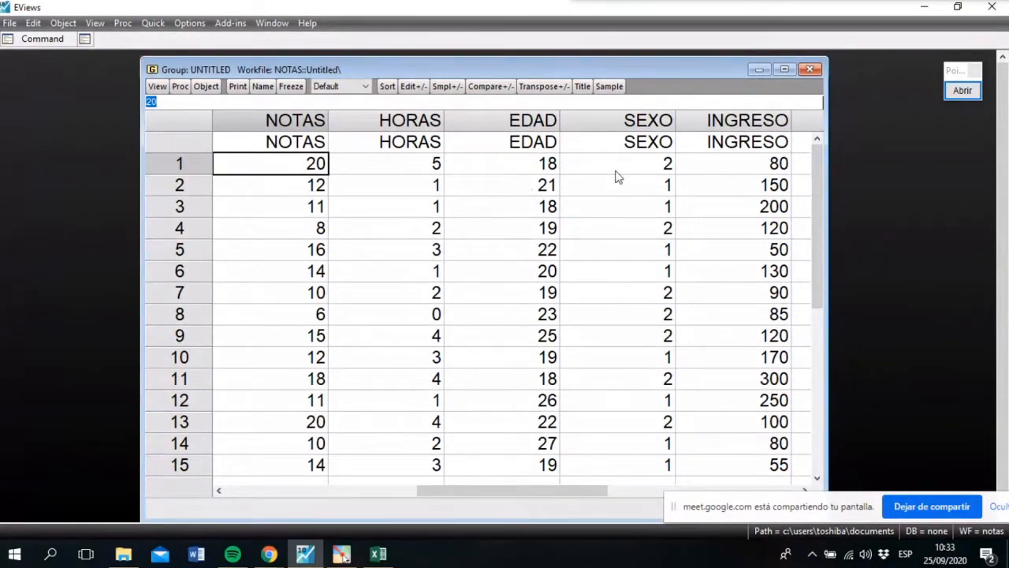
Close the untitled group, confirming its deletion, and reposition the NOTAS workfile window.
left_click(808, 70)
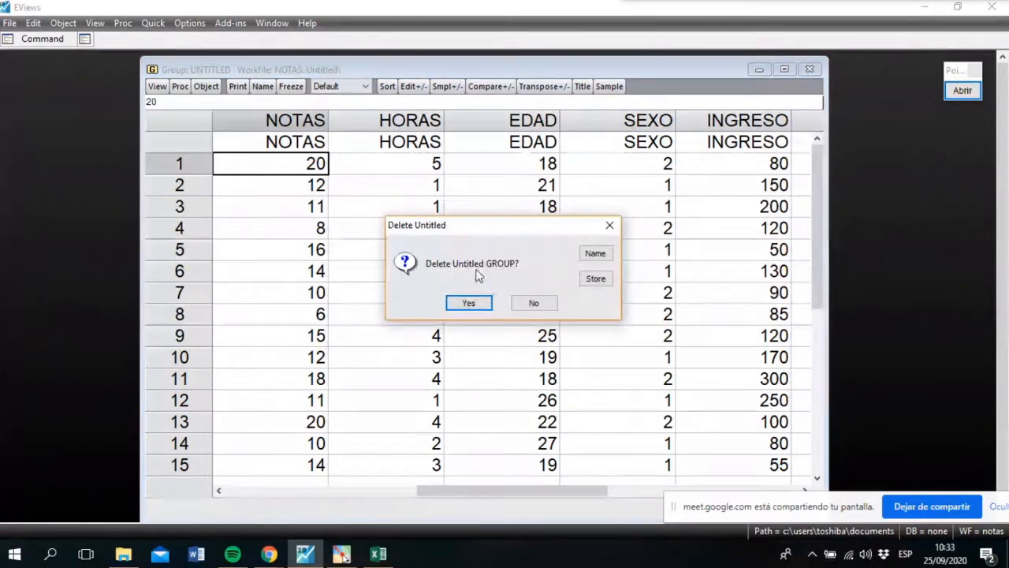
left_click(470, 303)
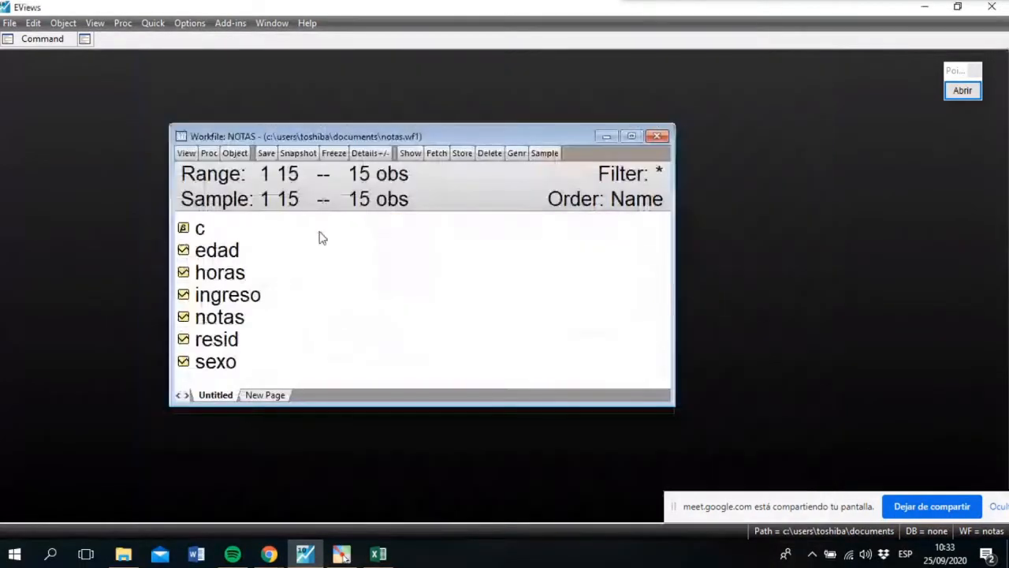
left_click_drag(300, 136, 373, 90)
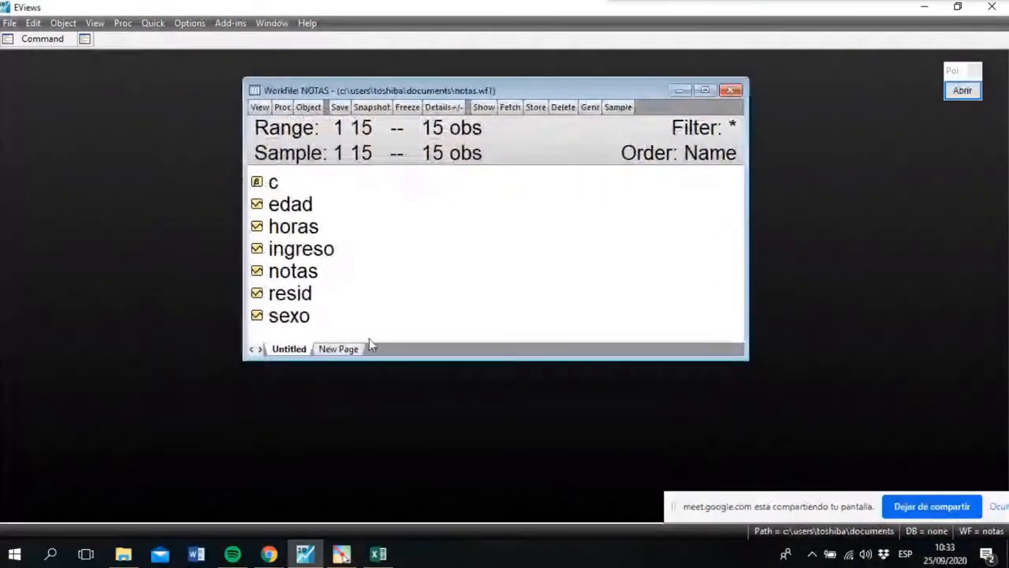
left_click(297, 319)
left_click(300, 183)
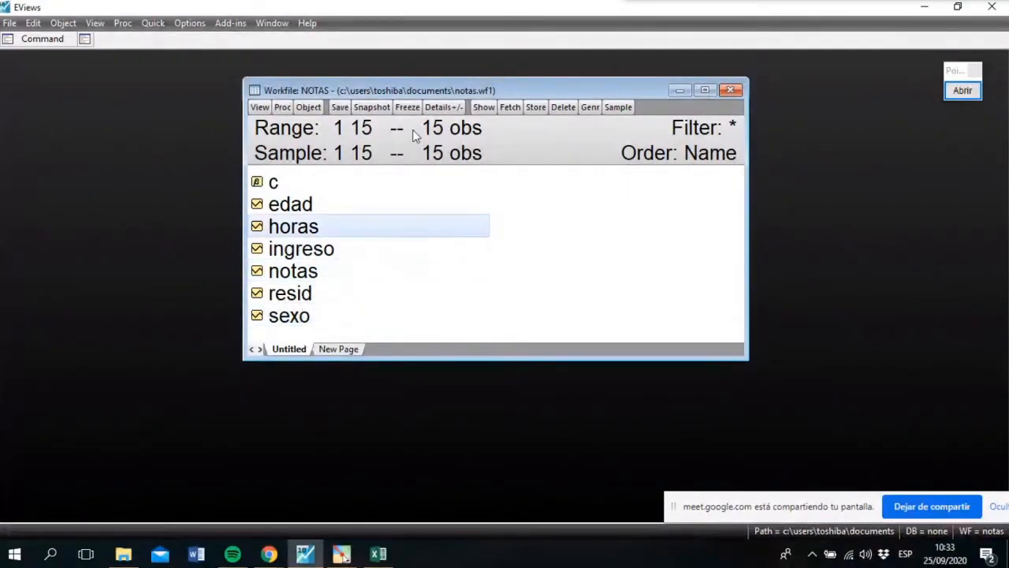
left_click_drag(402, 92, 365, 120)
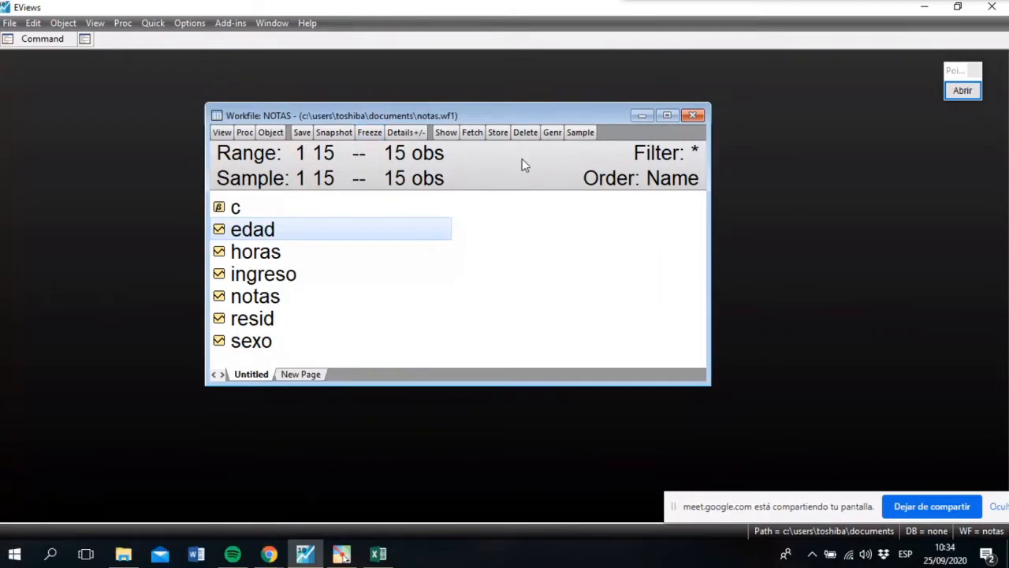
Open the edad series from the workfile to check its 15 observations, and close it again.
left_click(252, 254)
left_click(246, 237)
double_click(250, 230)
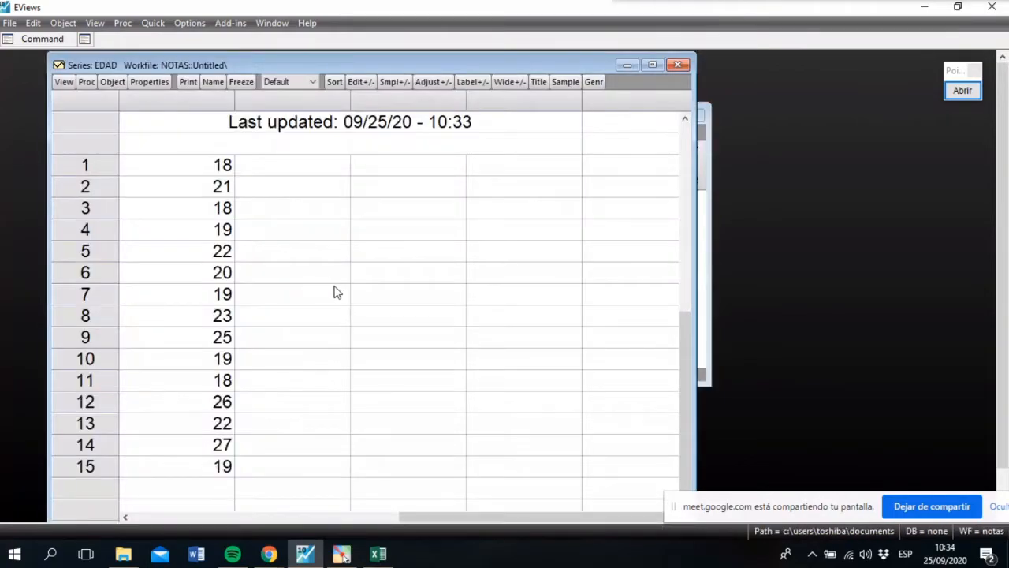
left_click_drag(292, 66, 466, 57)
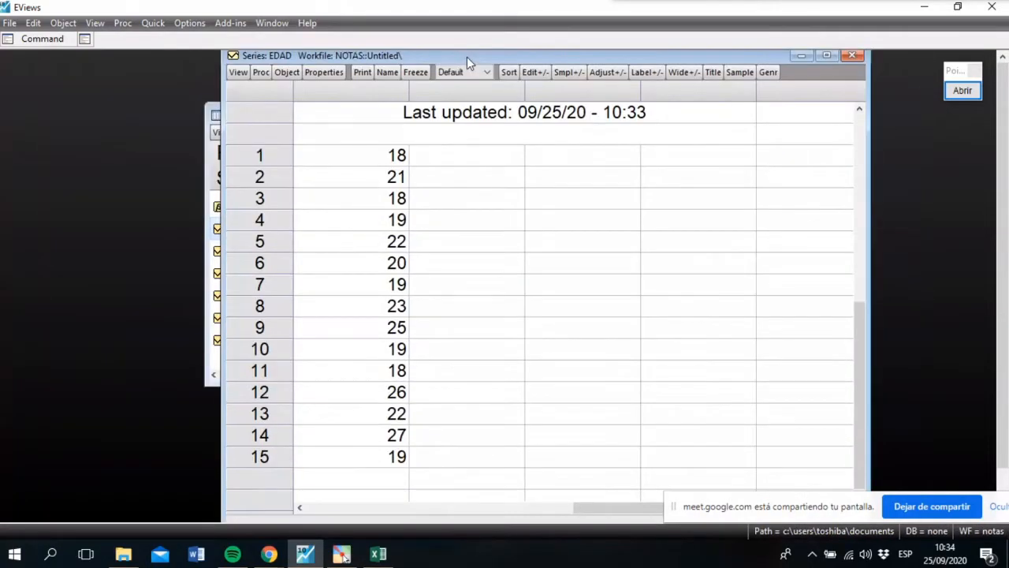
left_click(852, 56)
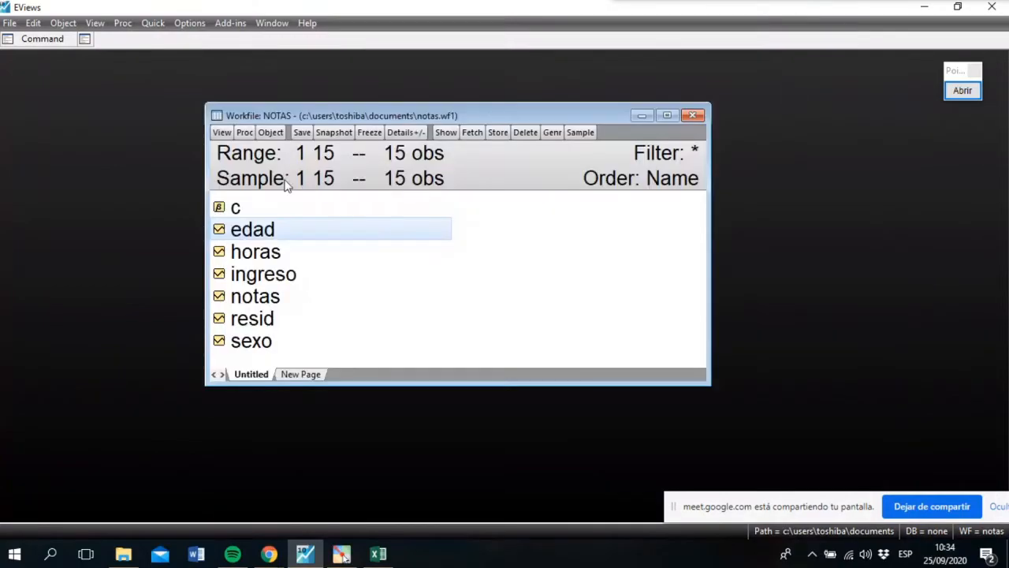
Open the horas series to check it, view edad and horas together as a group, and close both, deleting the untitled group.
double_click(260, 252)
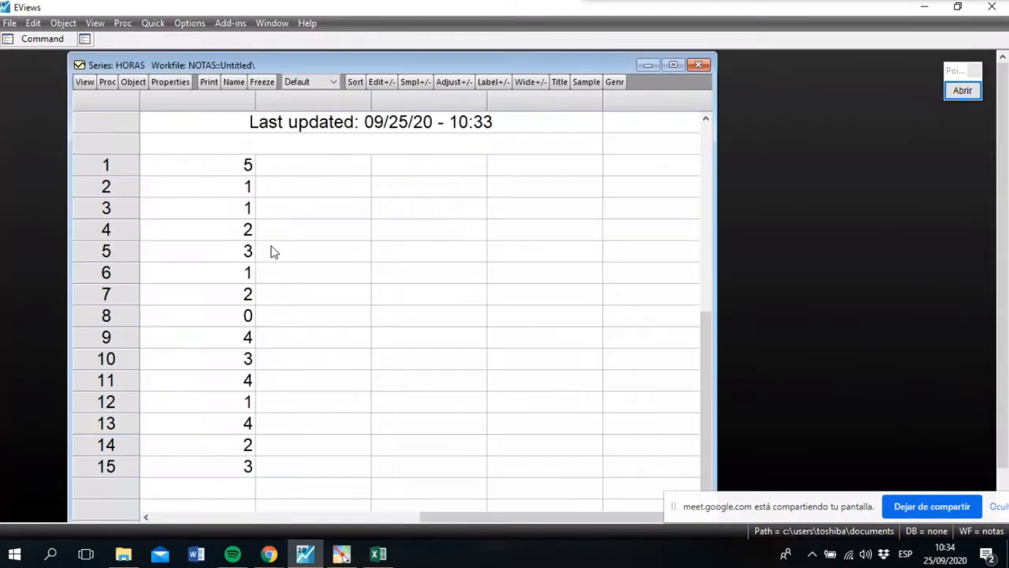
left_click(697, 65)
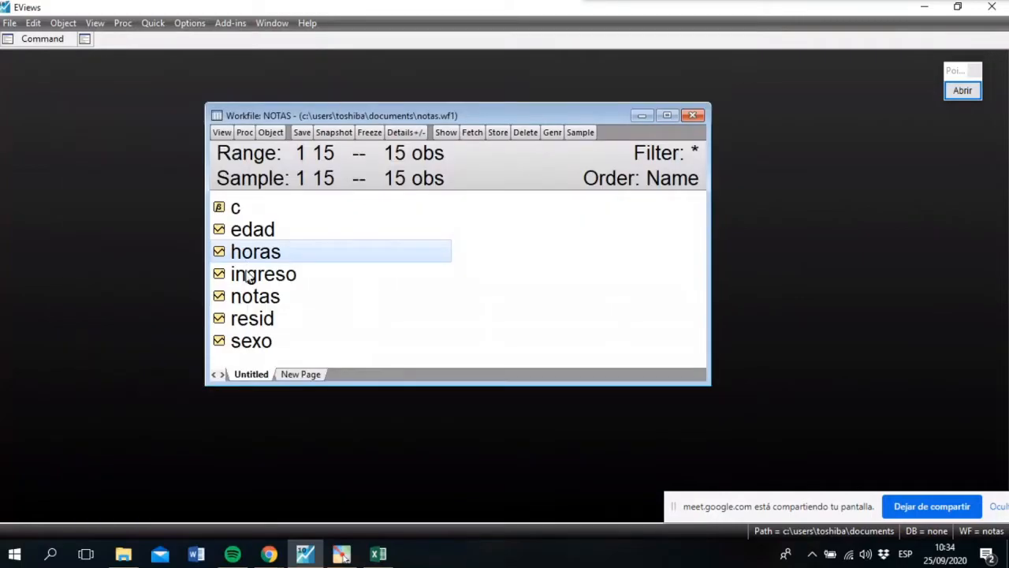
left_click(266, 228)
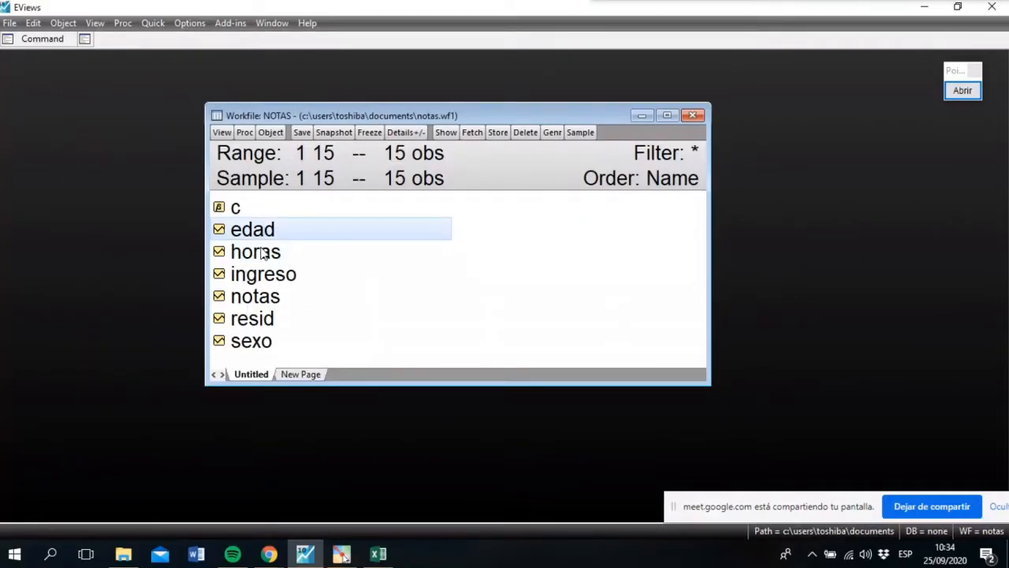
left_click(260, 252, "ctrl")
right_click(260, 253)
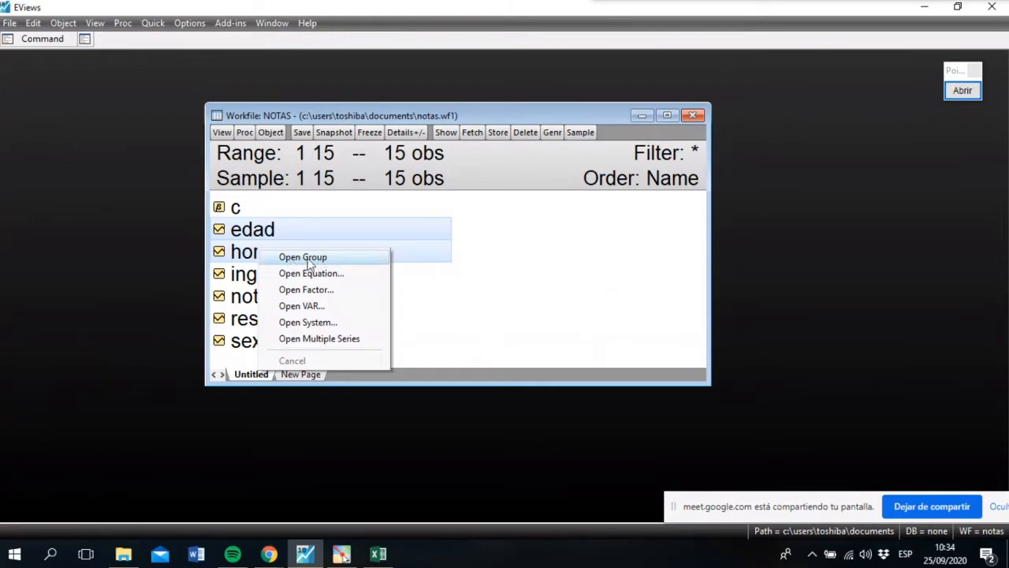
left_click(310, 261)
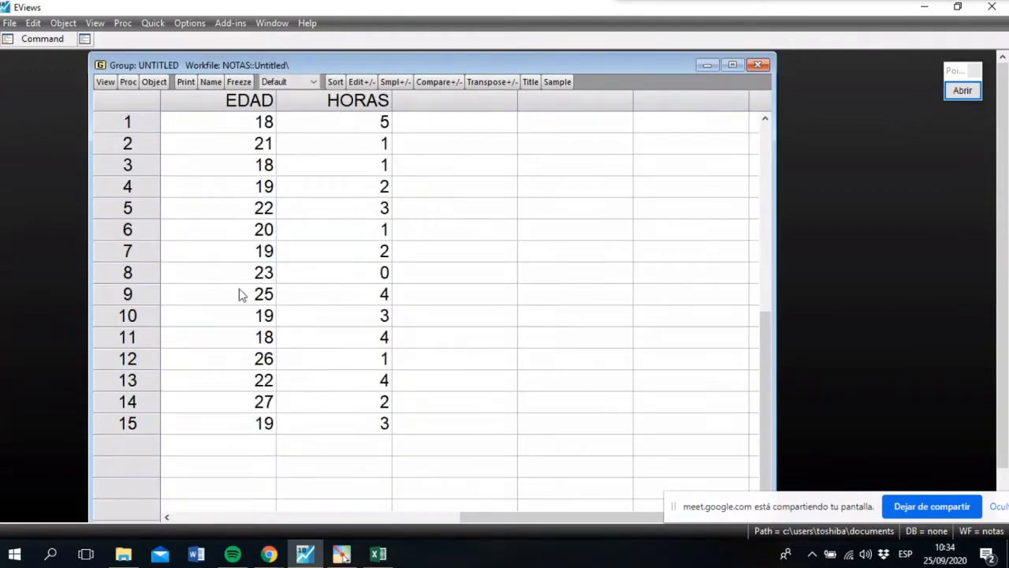
left_click(760, 66)
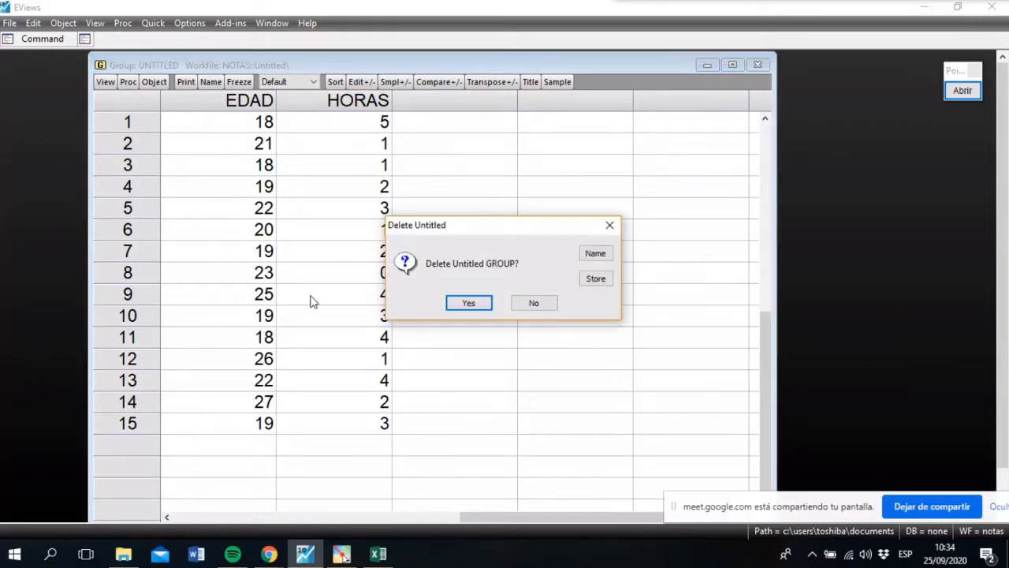
key("Return")
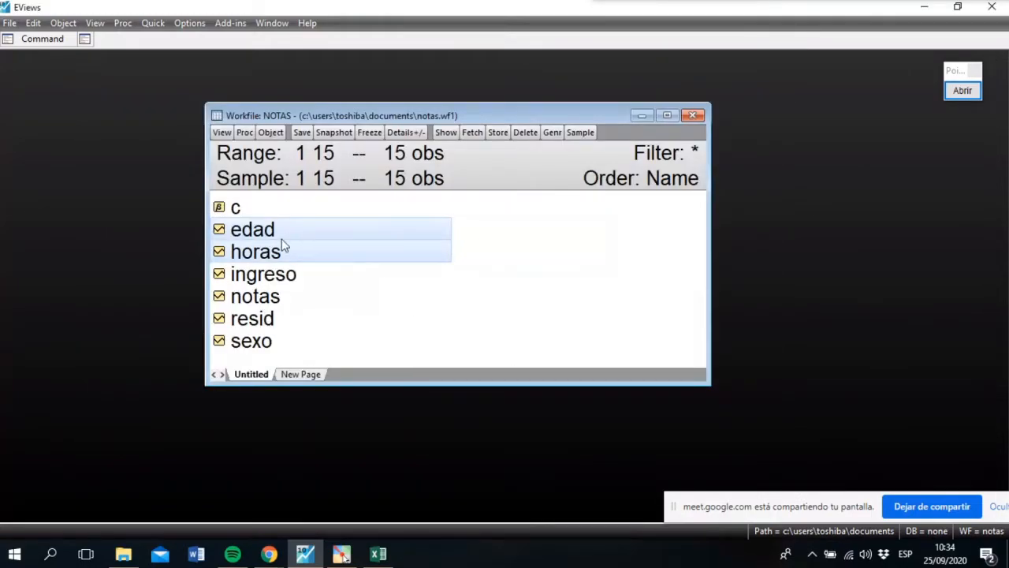
Review the observations of the edad and notas series in their own spreadsheets, closing each one.
left_click(568, 275)
double_click(272, 230)
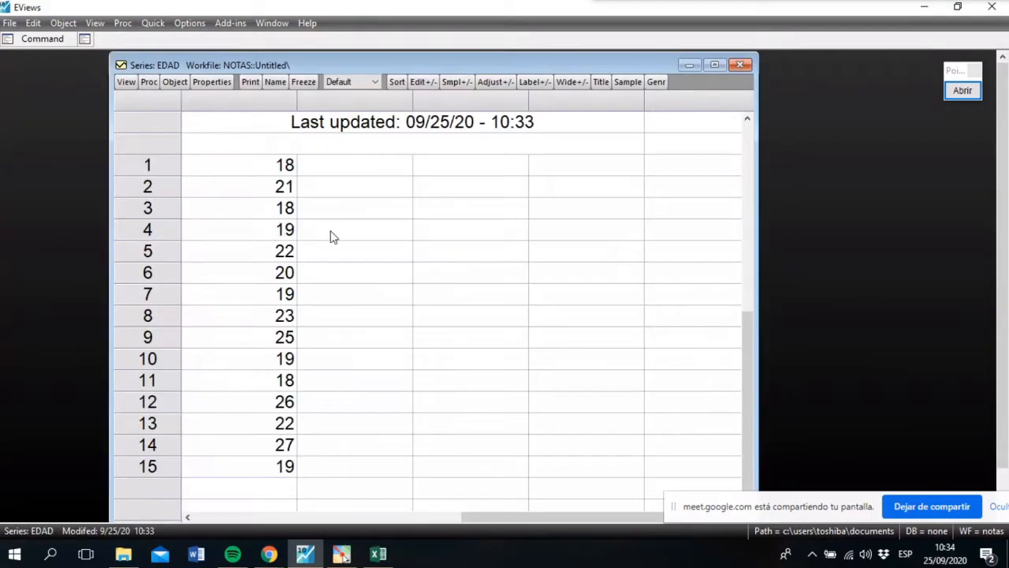
left_click_drag(308, 69, 385, 66)
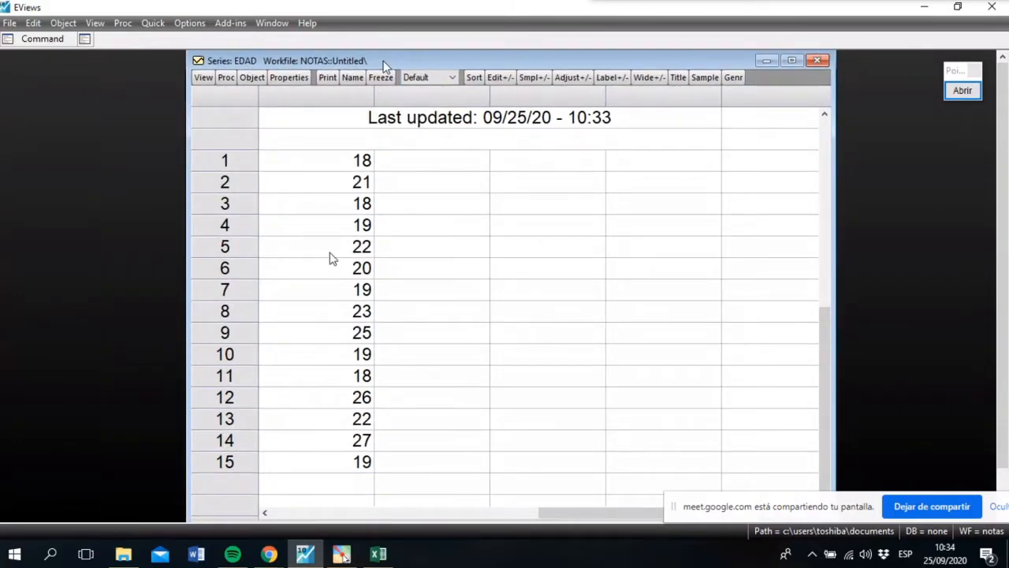
left_click(817, 61)
double_click(249, 229)
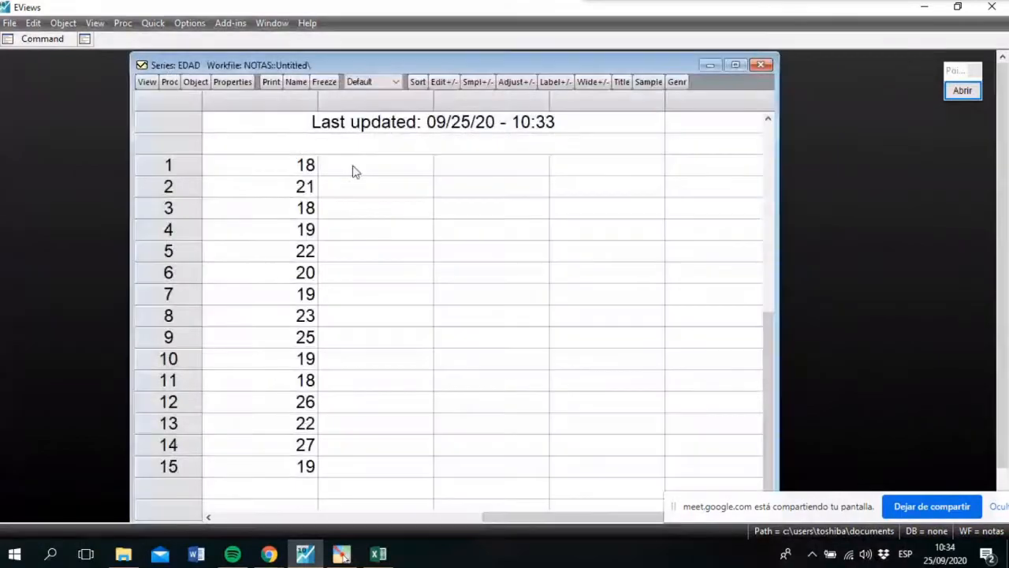
left_click(761, 64)
left_click(319, 296)
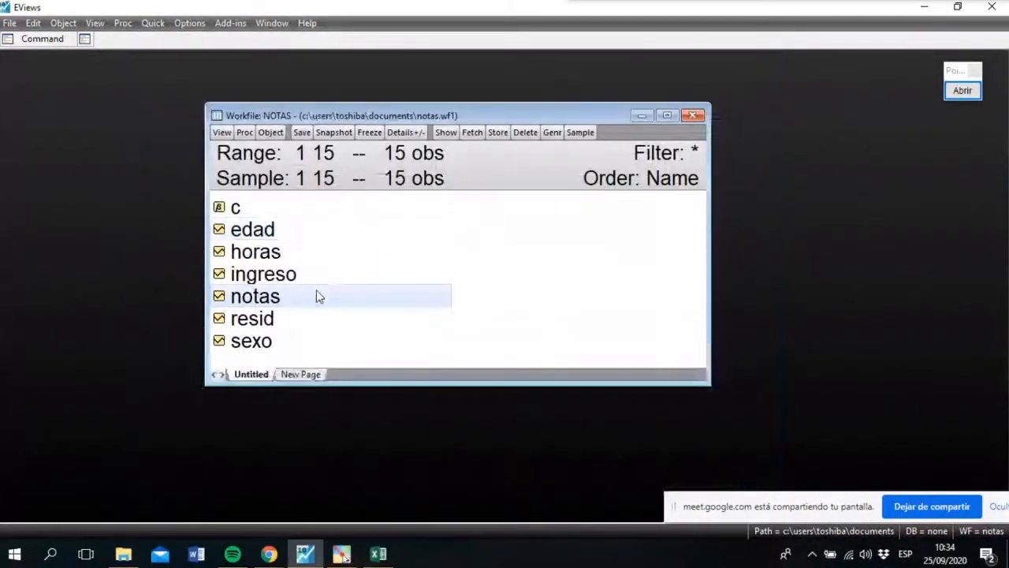
double_click(265, 294)
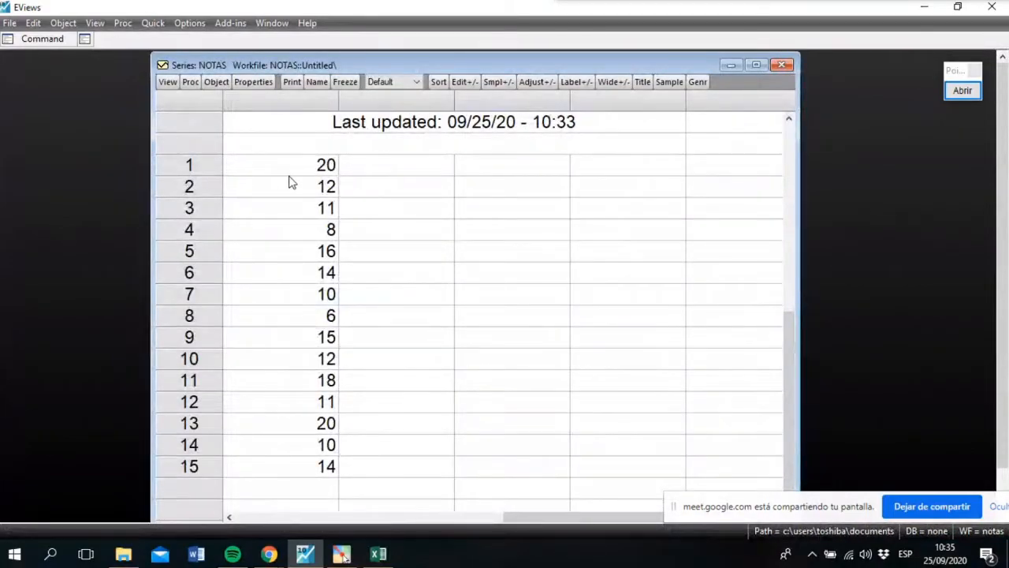
left_click(782, 65)
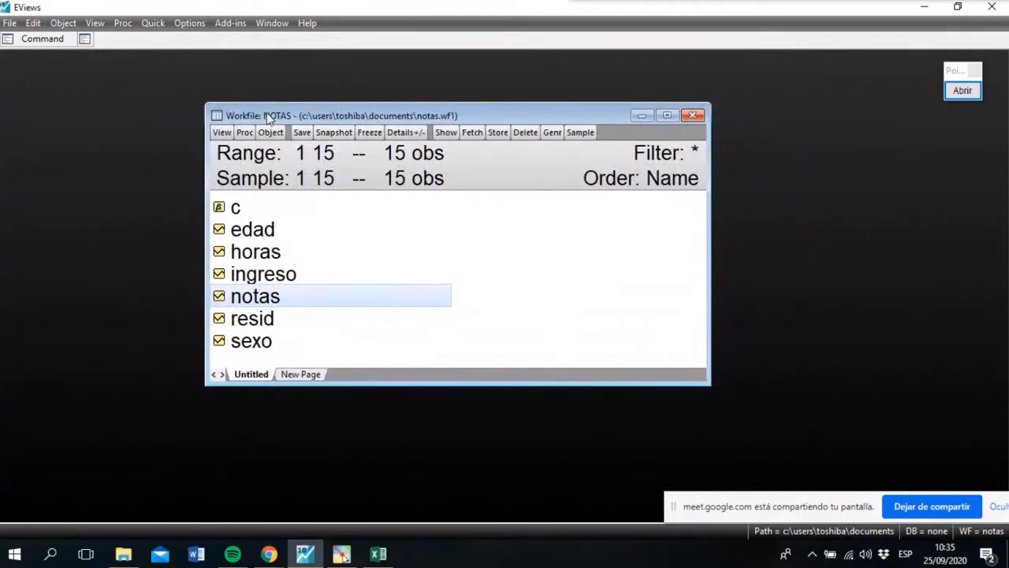
Open the edad series, look through the basic graph types, and plot it as a Line & Symbol graph of raw data.
left_click(254, 237)
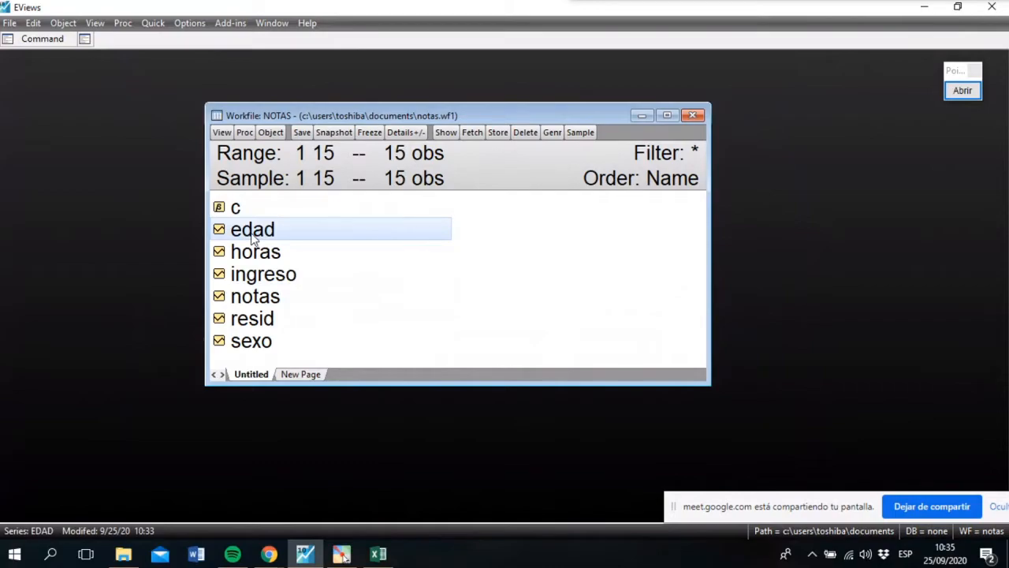
double_click(255, 237)
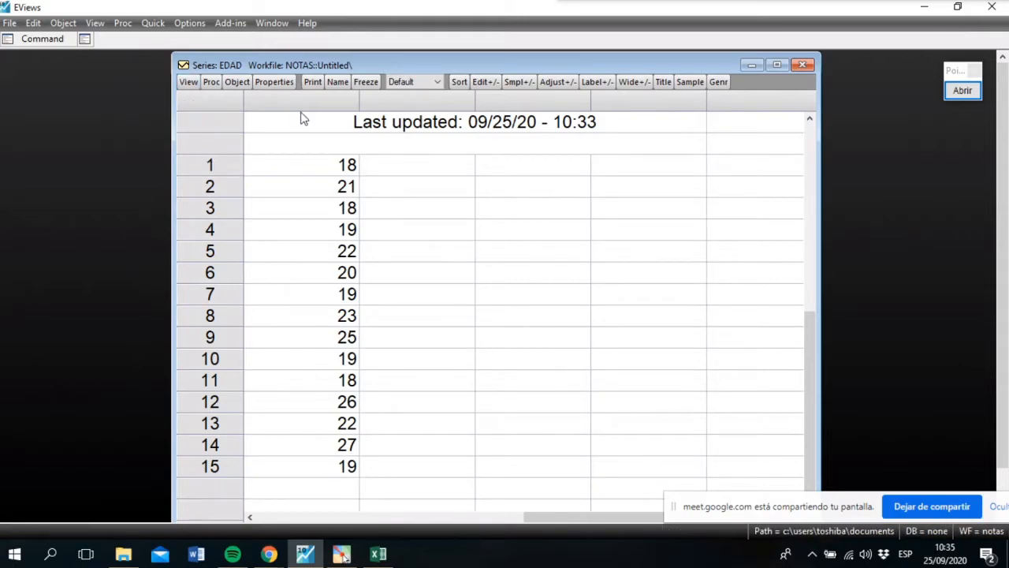
left_click(188, 82)
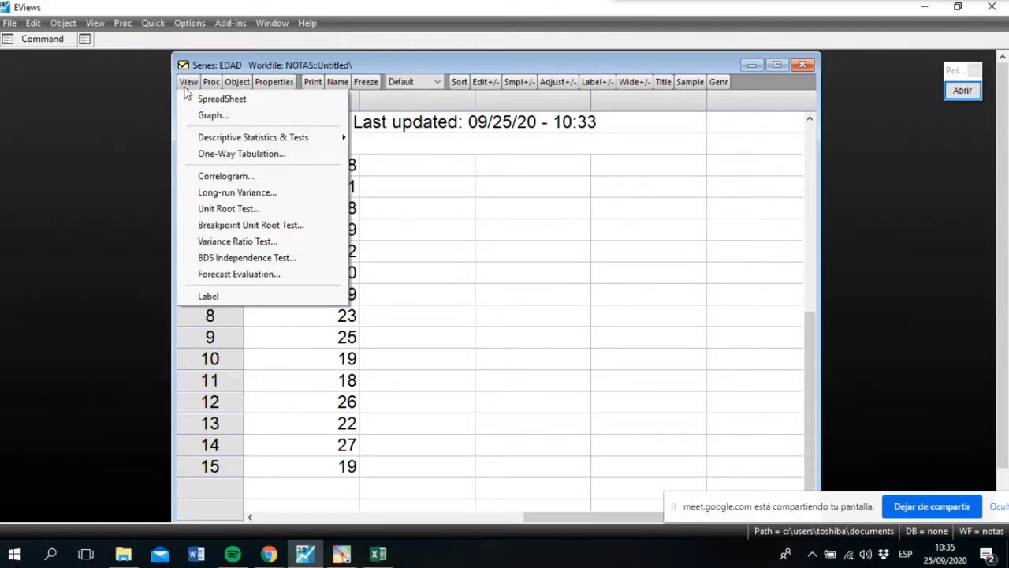
left_click(208, 117)
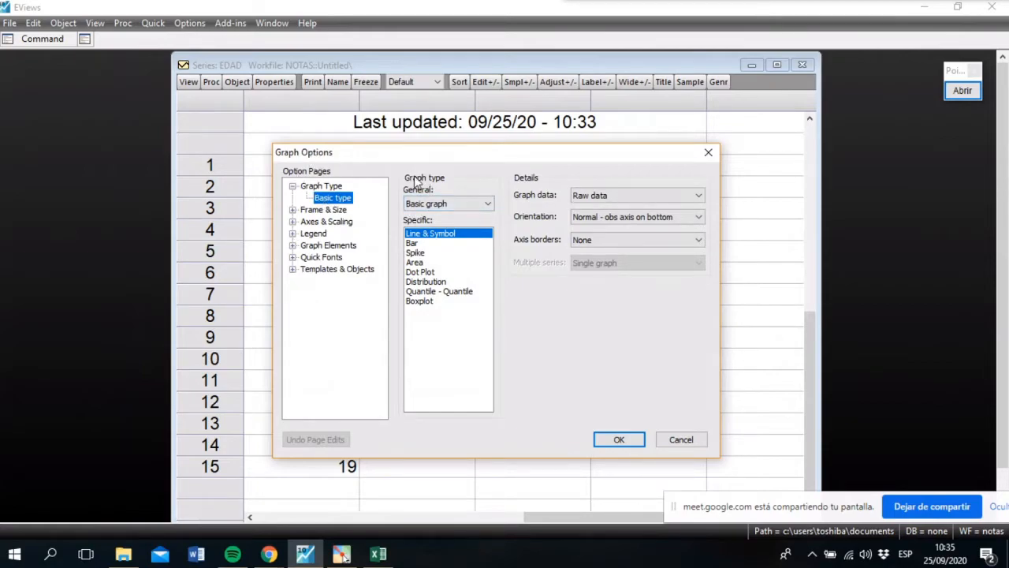
left_click(413, 246)
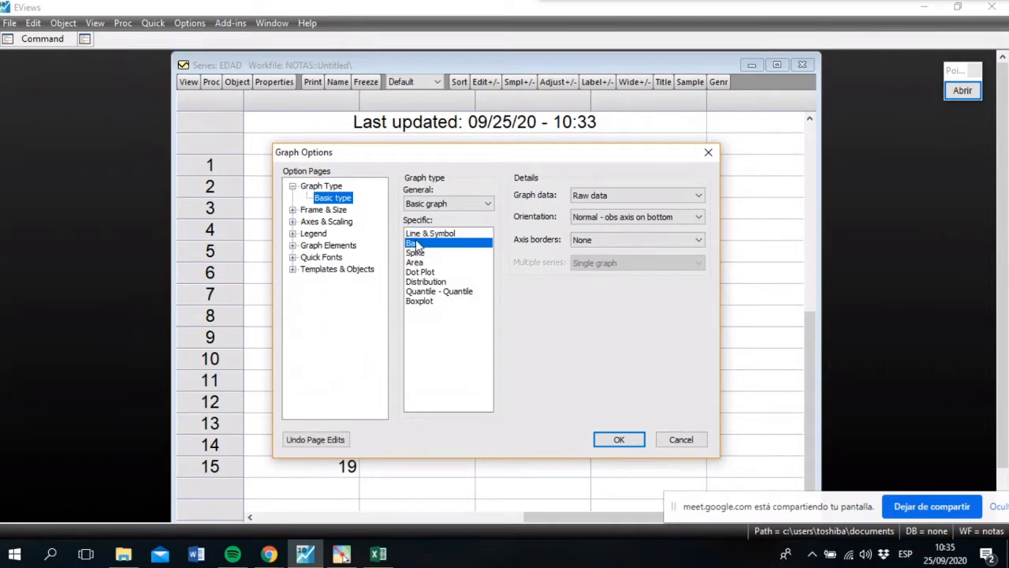
left_click(416, 253)
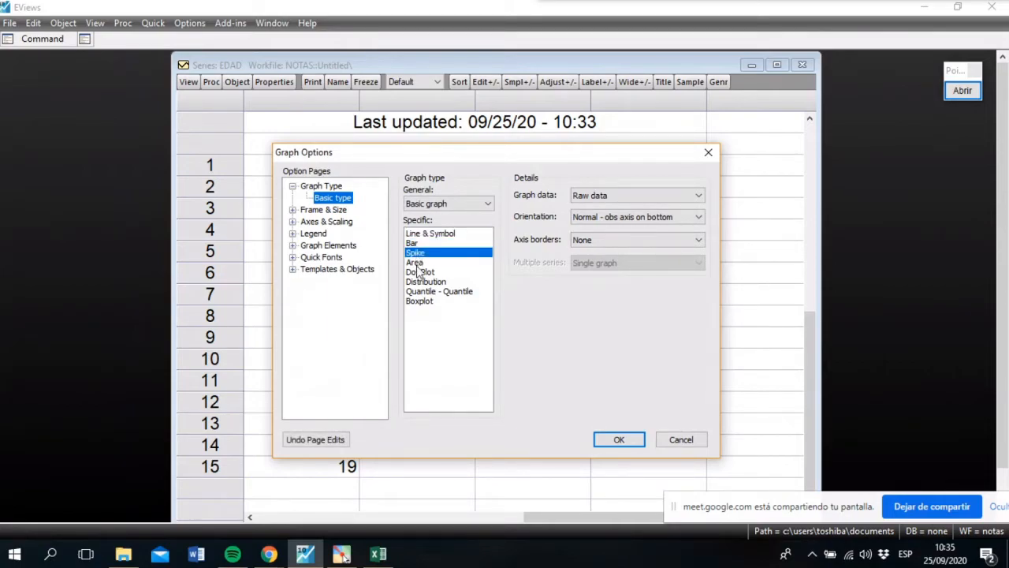
left_click(417, 266)
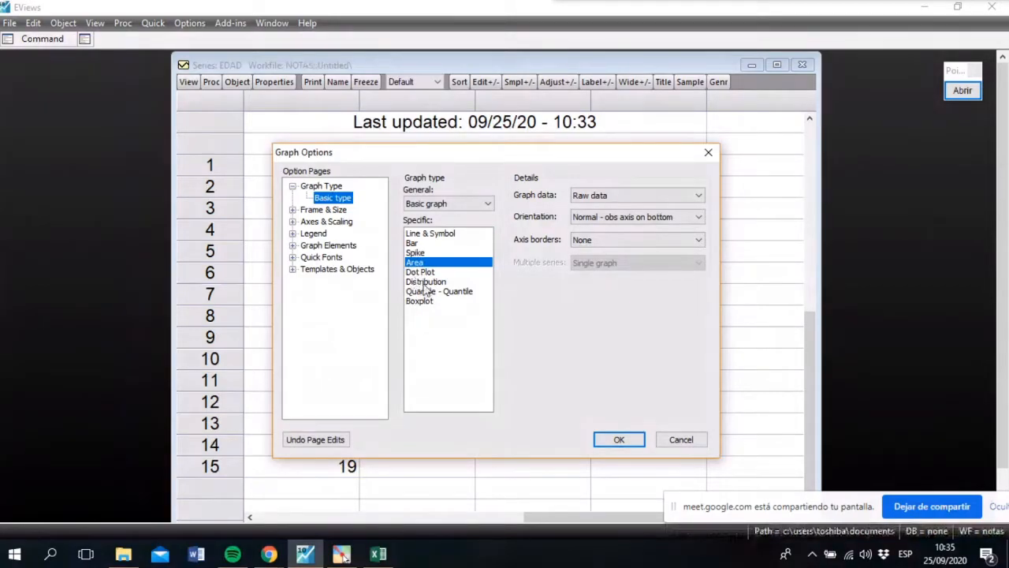
left_click(424, 282)
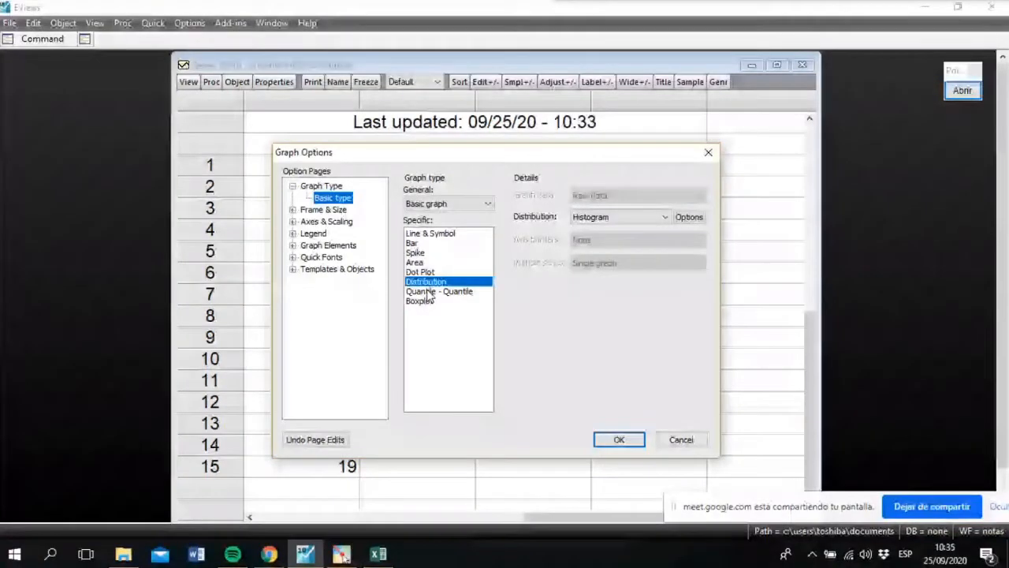
left_click(431, 292)
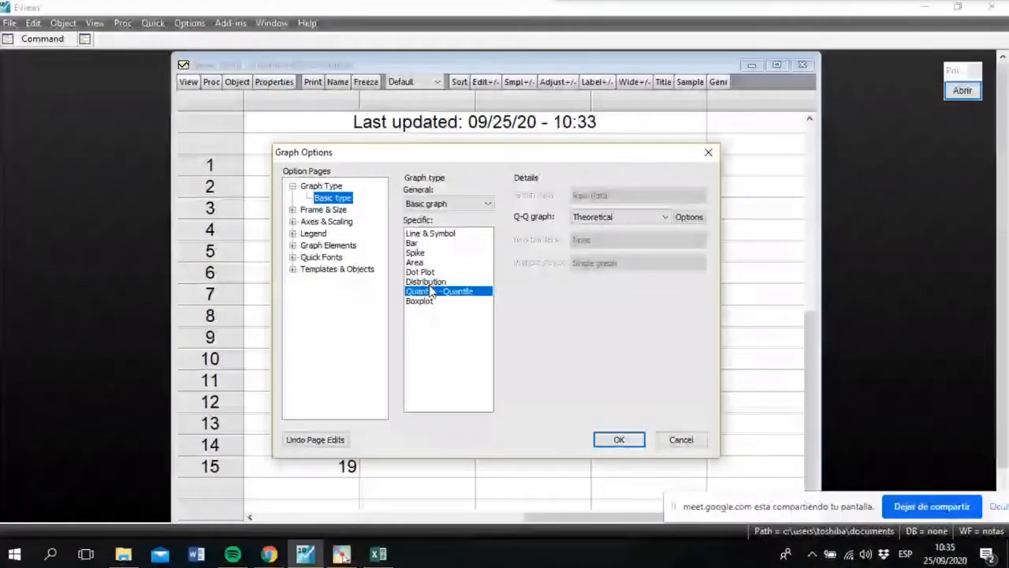
left_click(432, 234)
left_click(618, 439)
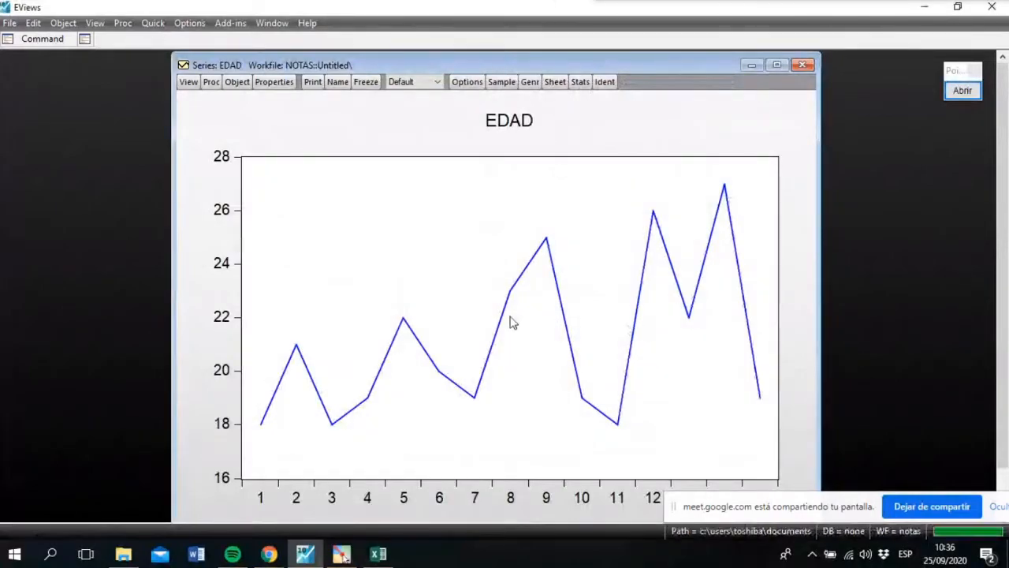
Change the edad graph to a Distribution graph of type Histogram and reposition its window.
left_click_drag(540, 63, 420, 61)
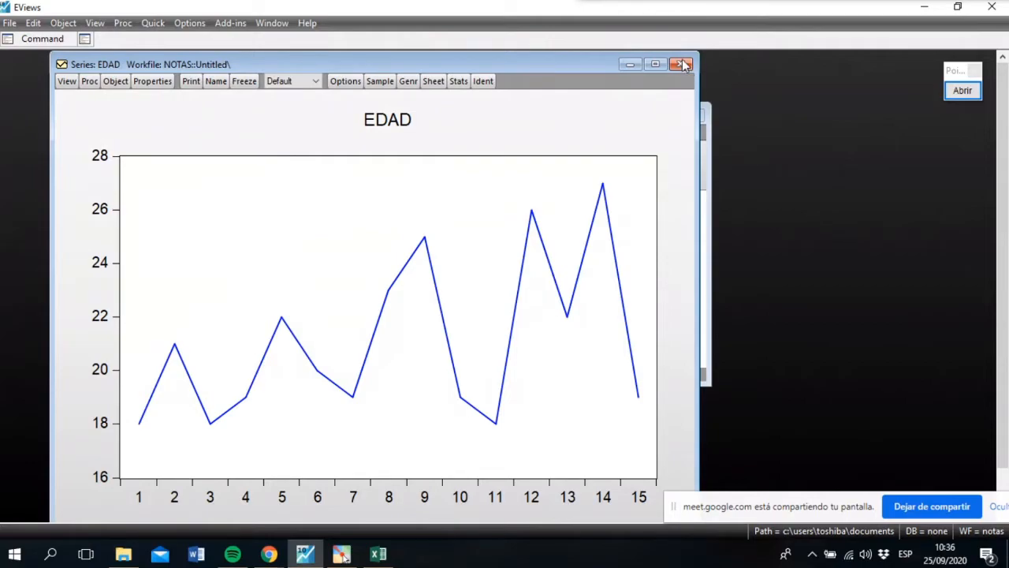
left_click_drag(355, 68, 495, 54)
left_click(209, 67)
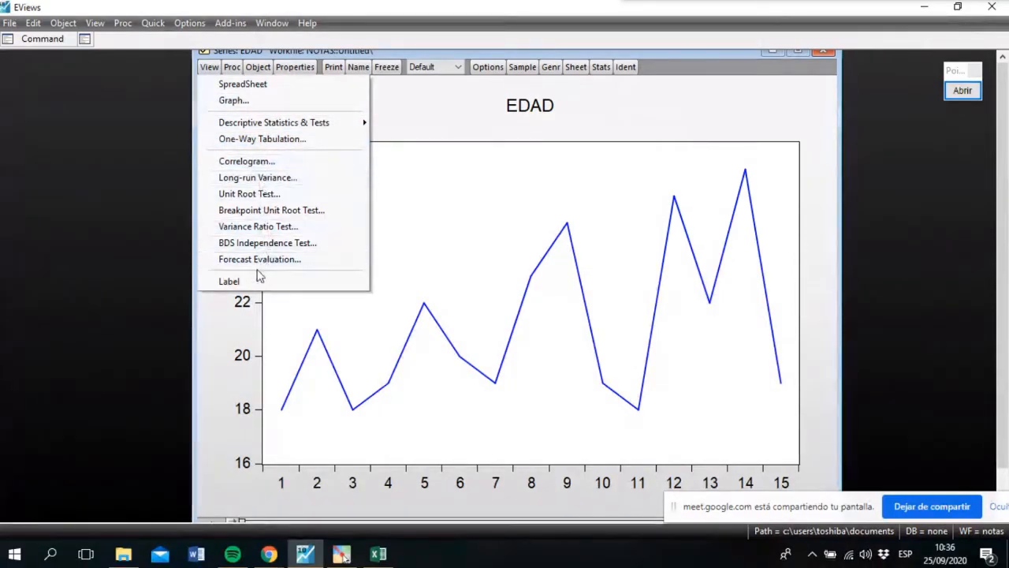
left_click(238, 100)
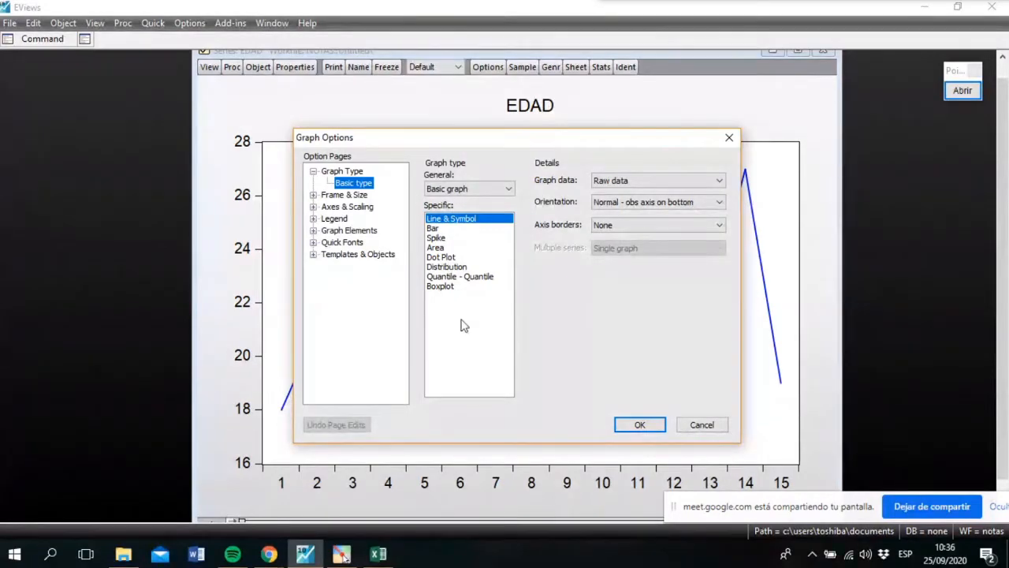
left_click(454, 267)
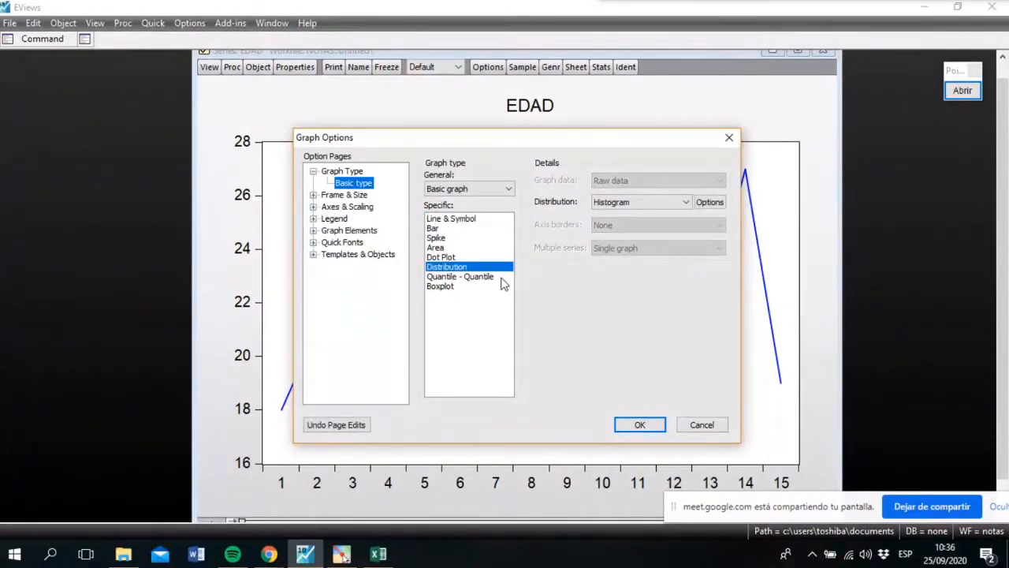
left_click(603, 203)
left_click(603, 203)
left_click(640, 426)
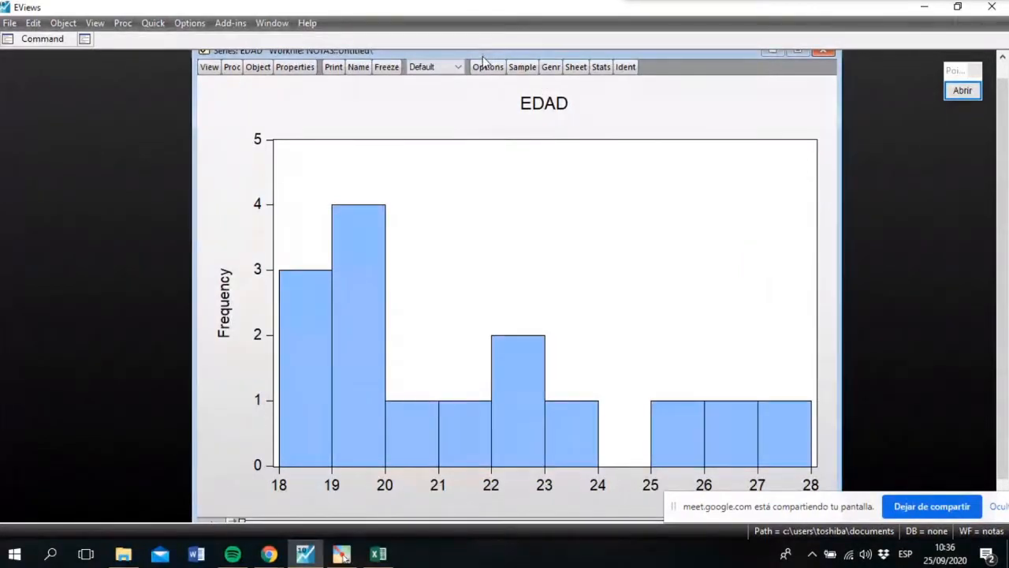
left_click_drag(484, 59, 478, 63)
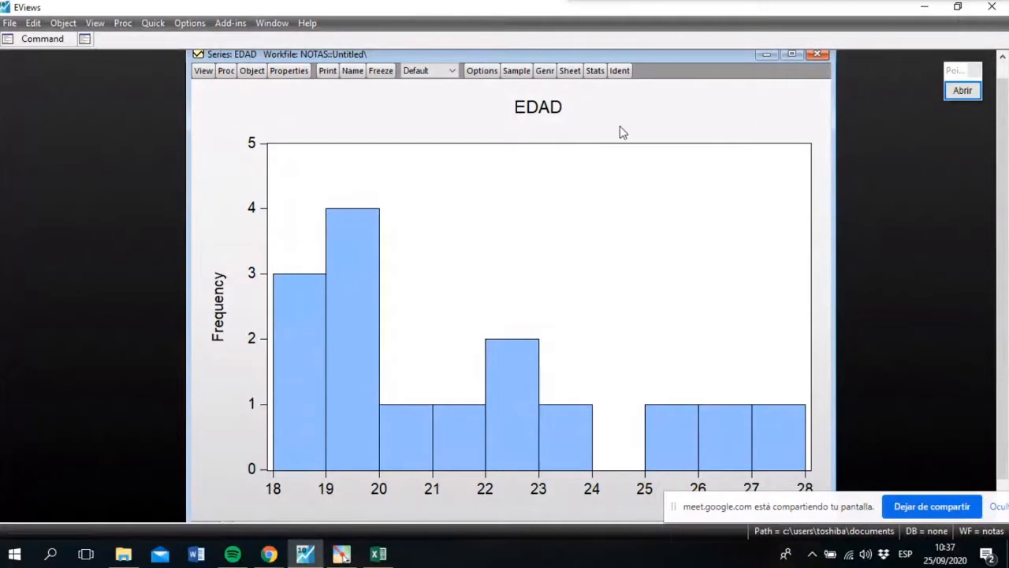
With the screen annotation tool, trace a red freehand distribution curve over the EDAD histogram twice, erasing it each time.
left_click(963, 90)
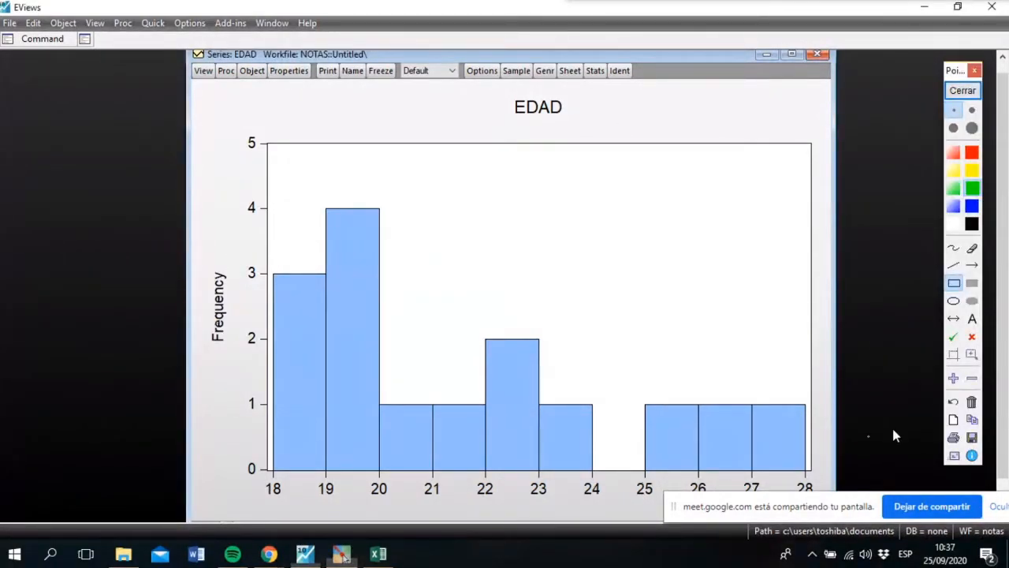
left_click(972, 152)
left_click(953, 248)
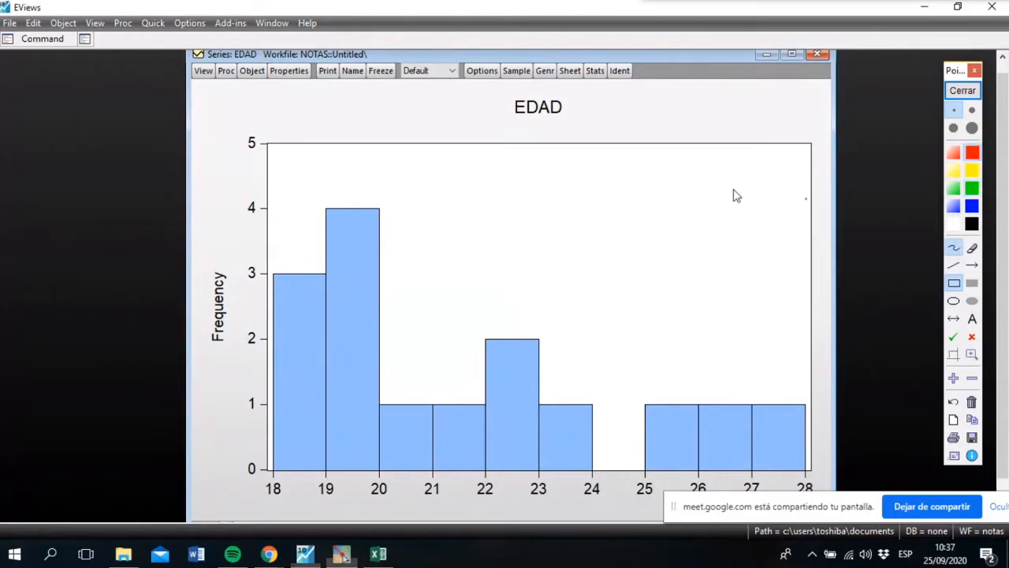
mouse_move(268, 313)
left_mouse_down()
mouse_move(317, 207)
mouse_move(345, 211)
mouse_move(544, 337)
mouse_move(791, 391)
left_mouse_up()
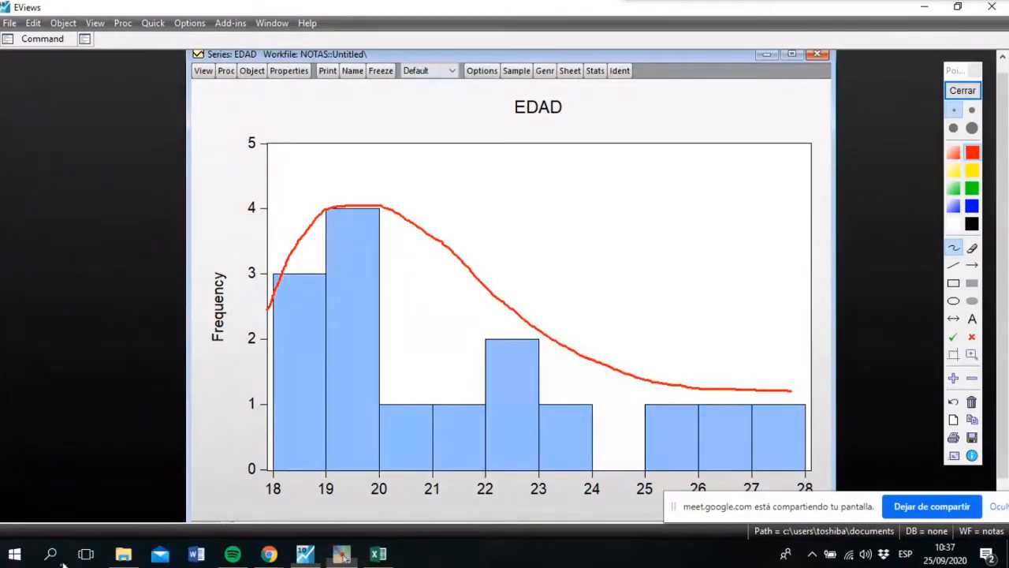
left_click(971, 402)
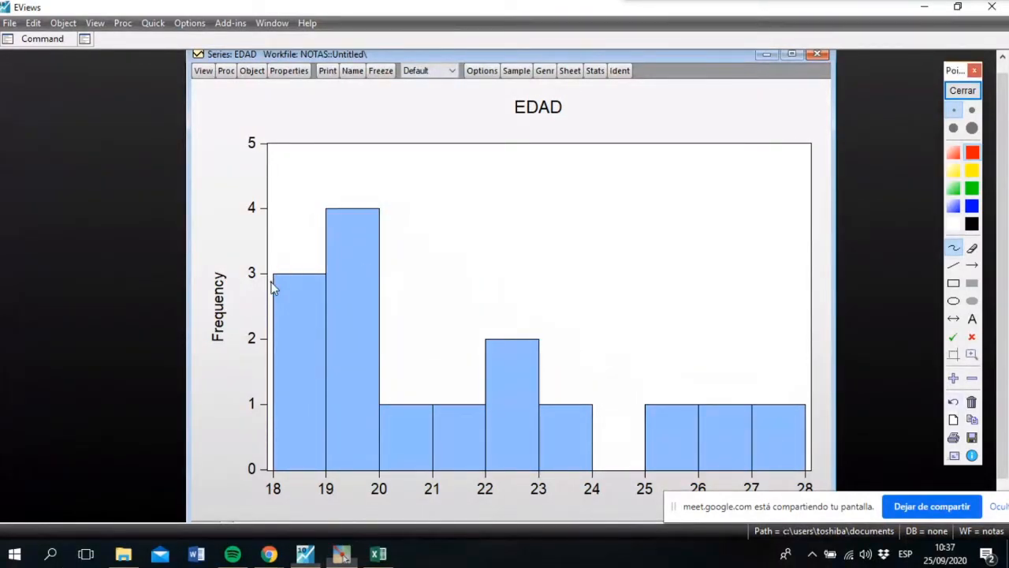
mouse_move(271, 283)
left_mouse_down()
mouse_move(307, 214)
mouse_move(654, 375)
mouse_move(811, 401)
left_mouse_up()
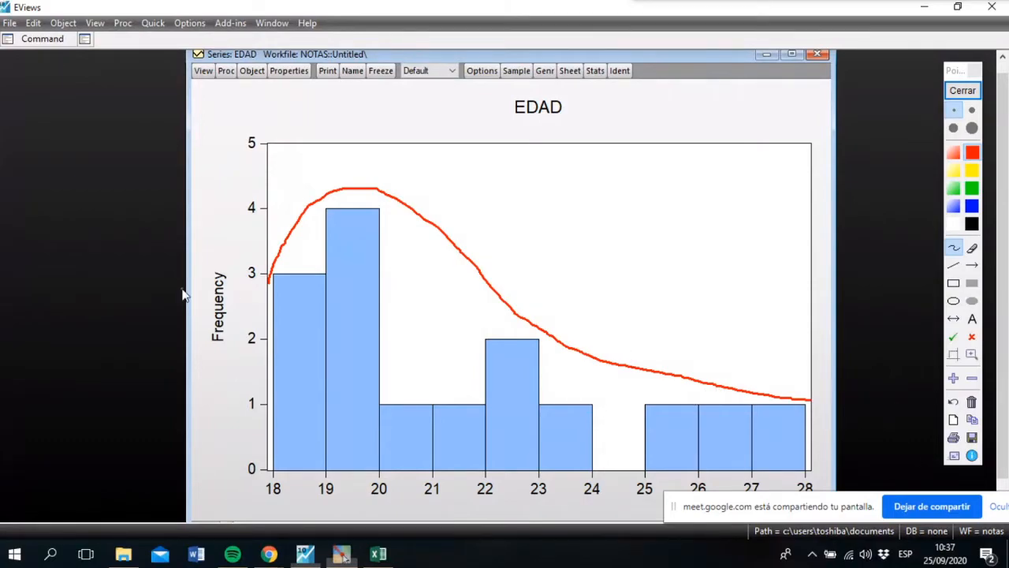
left_click(970, 404)
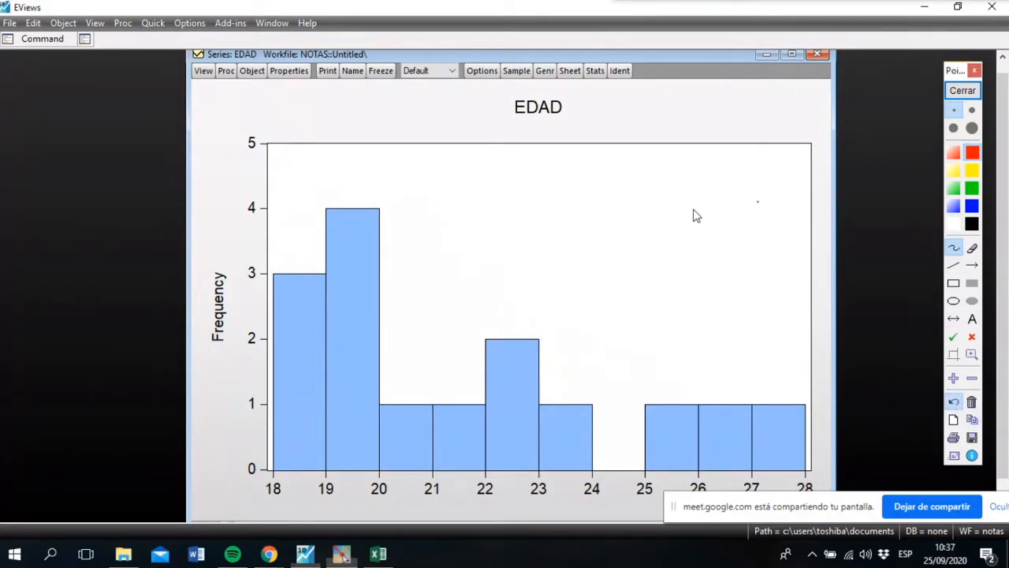
Close the screen annotation tool, show the descriptive Stats Table for the edad series, and reposition its window.
left_click(817, 57)
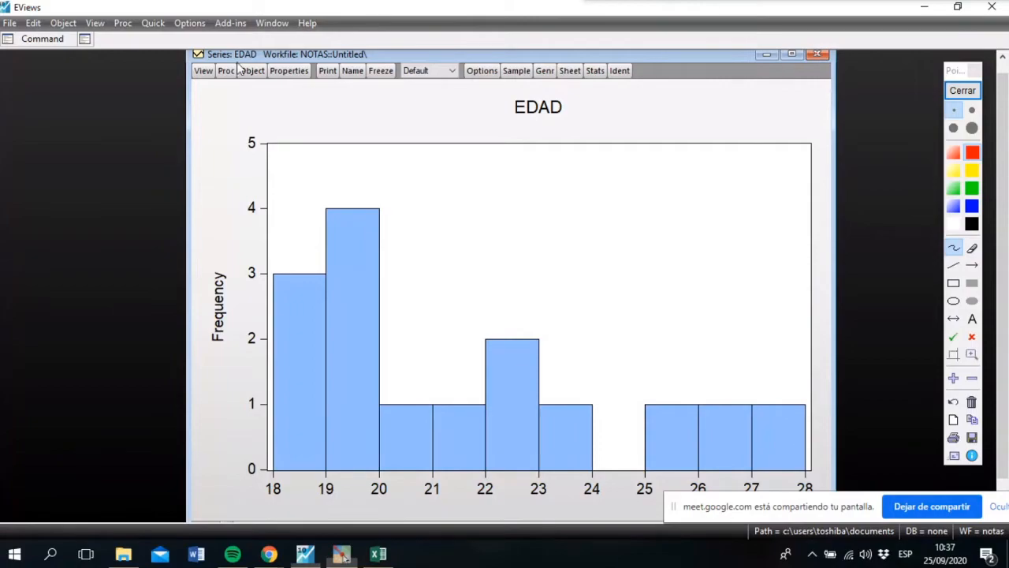
left_click(956, 93)
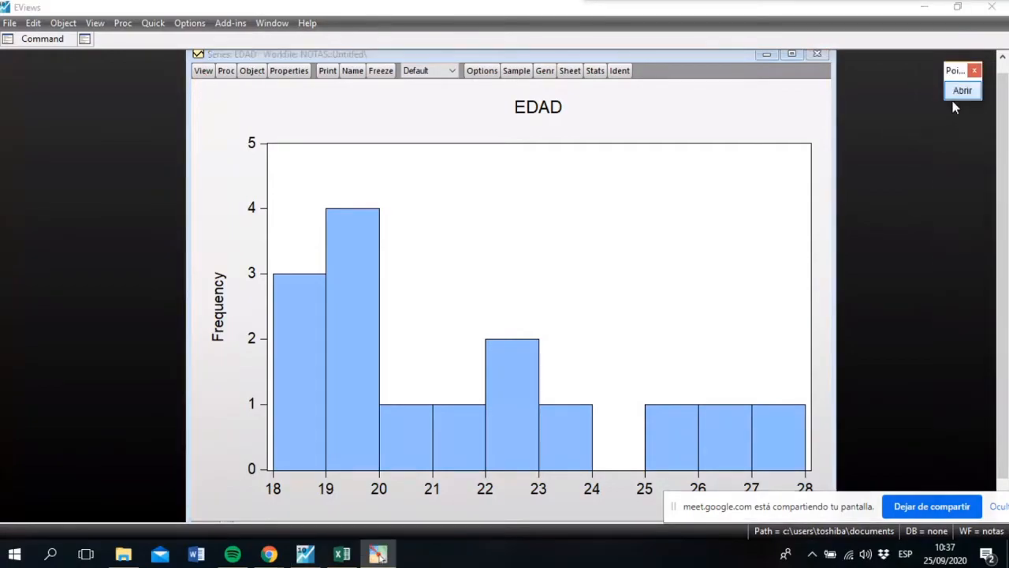
left_click(203, 70)
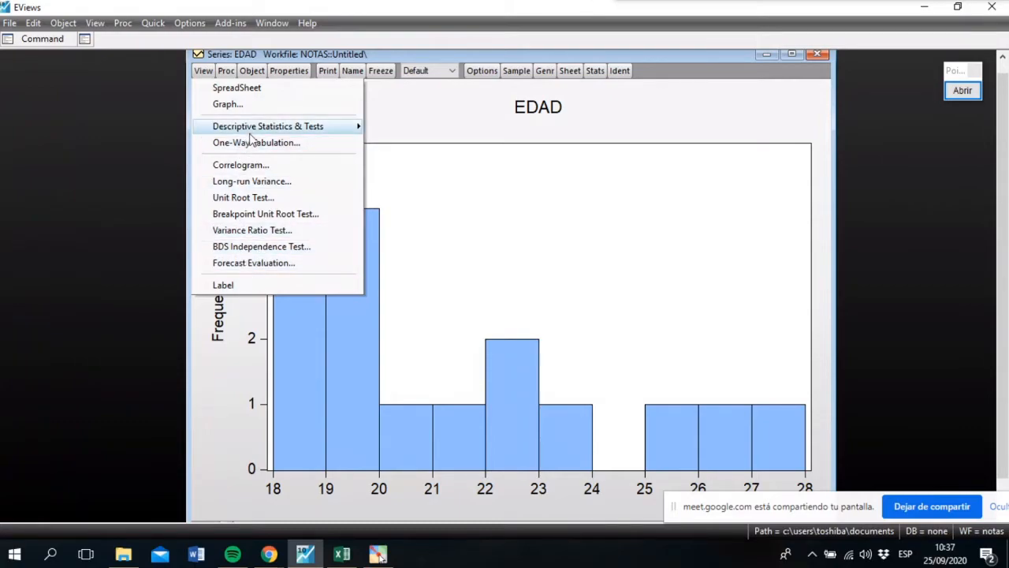
mouse_move(256, 132)
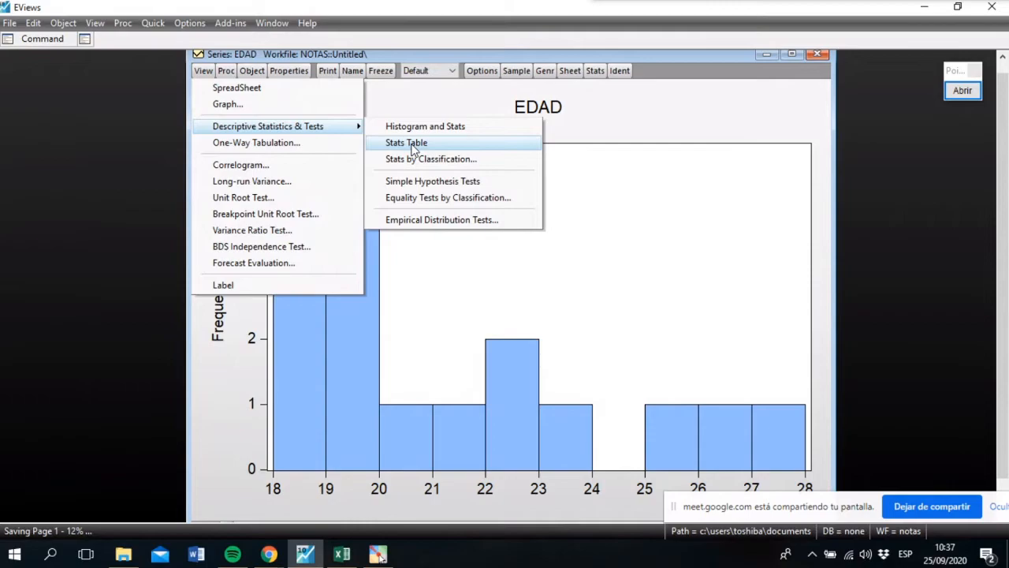
left_click(413, 149)
left_click_drag(489, 55, 515, 71)
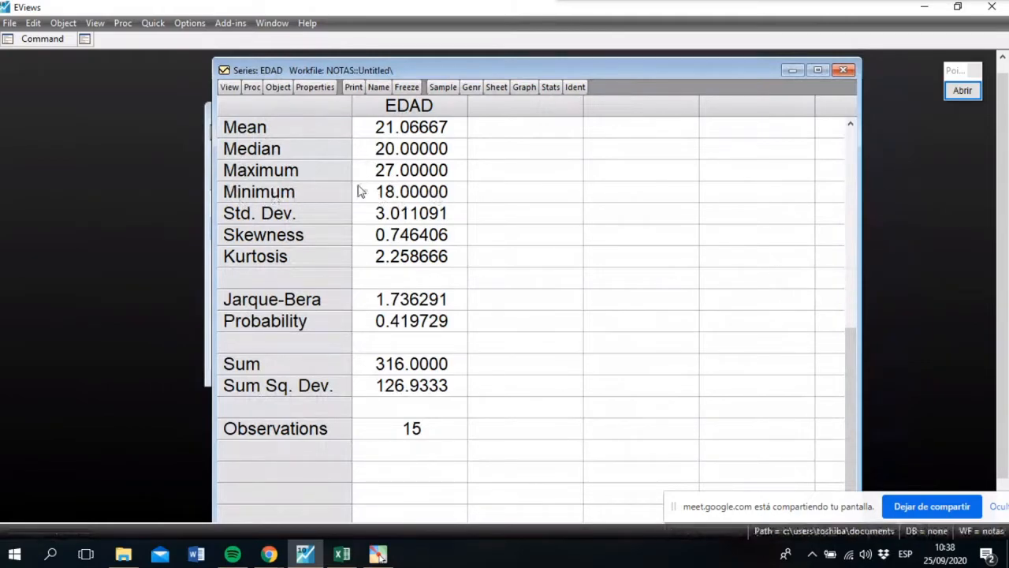
Examine the standard deviation, skewness and kurtosis rows in edad's statistics table, closing the series when finished.
left_click(273, 220)
left_click(400, 220)
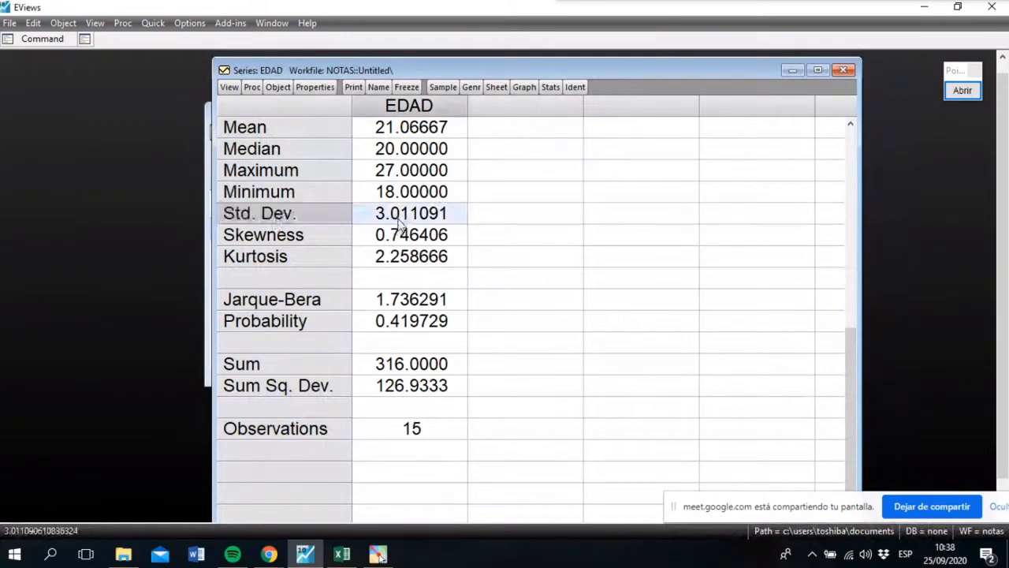
left_click(264, 241)
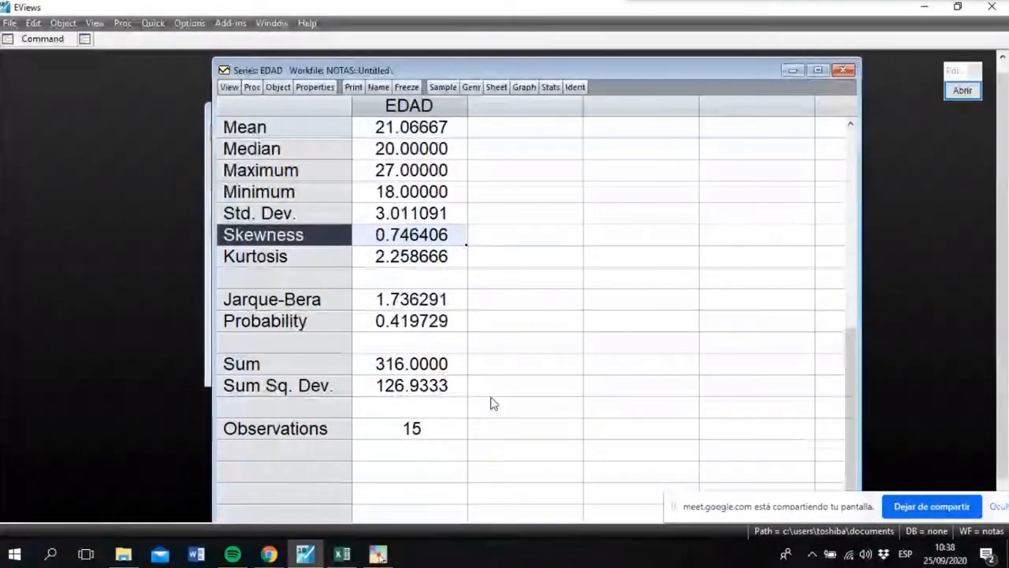
key("Down")
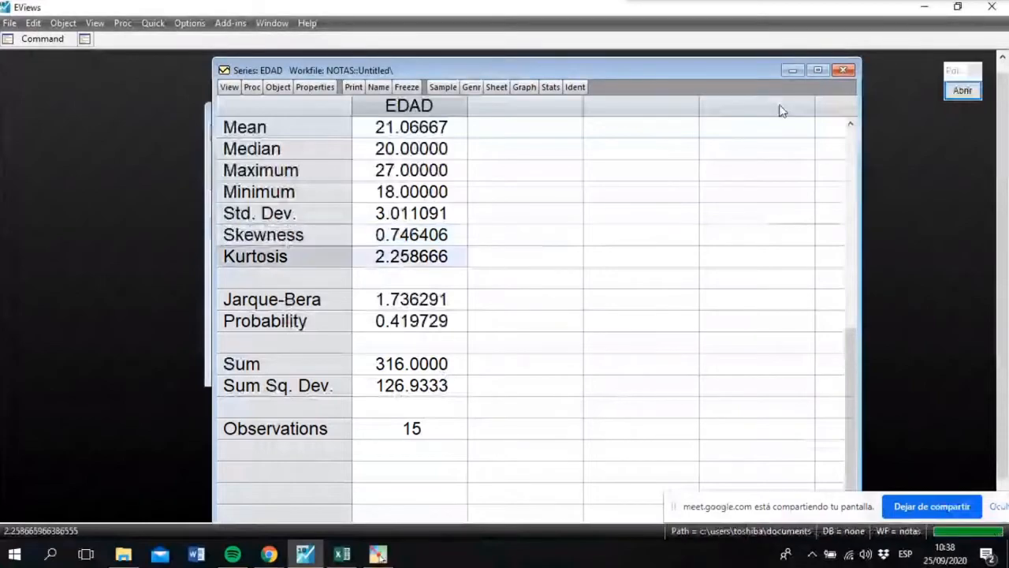
left_click(839, 70)
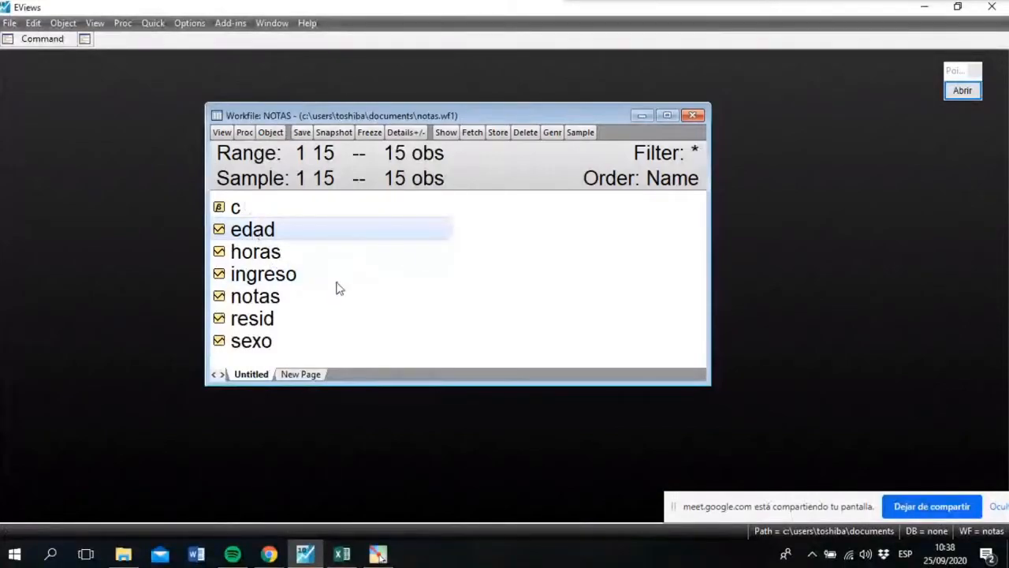
Open the edad, horas, ingreso and notas series together as a group and review their observations.
left_click(269, 253, "ctrl")
left_click(269, 278, "ctrl")
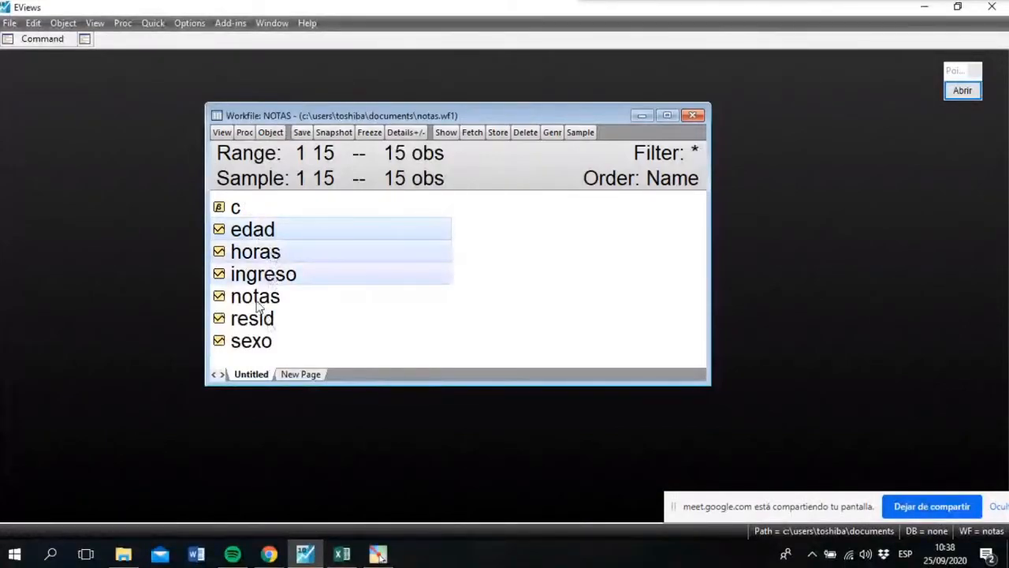
left_click(261, 304, "ctrl")
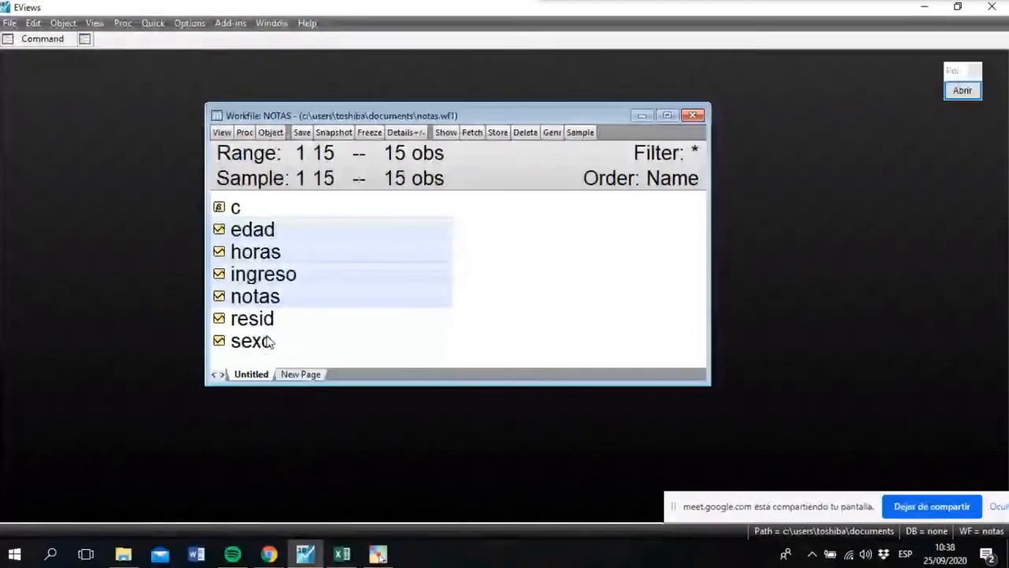
double_click(288, 260)
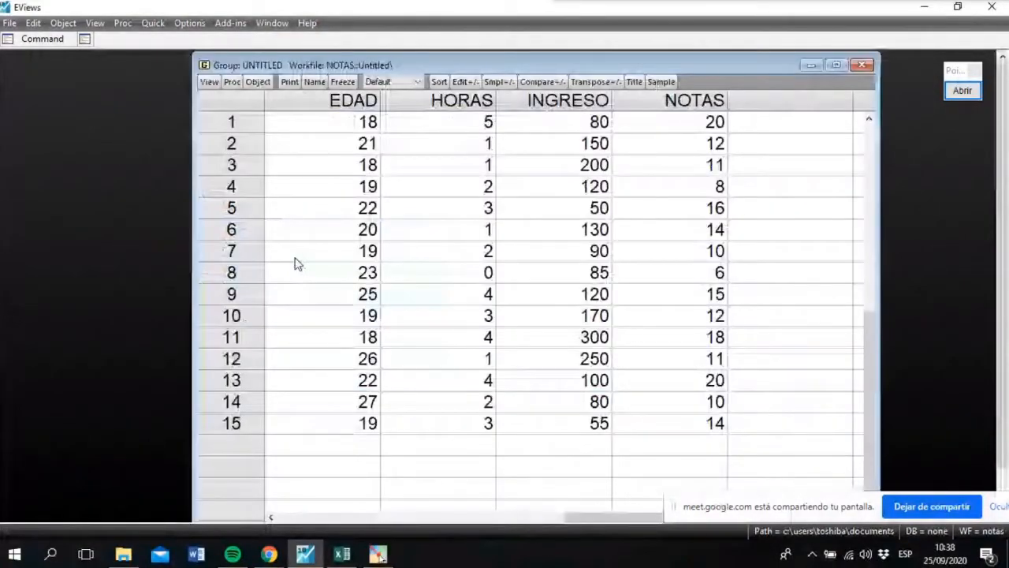
left_click_drag(870, 349, 864, 175)
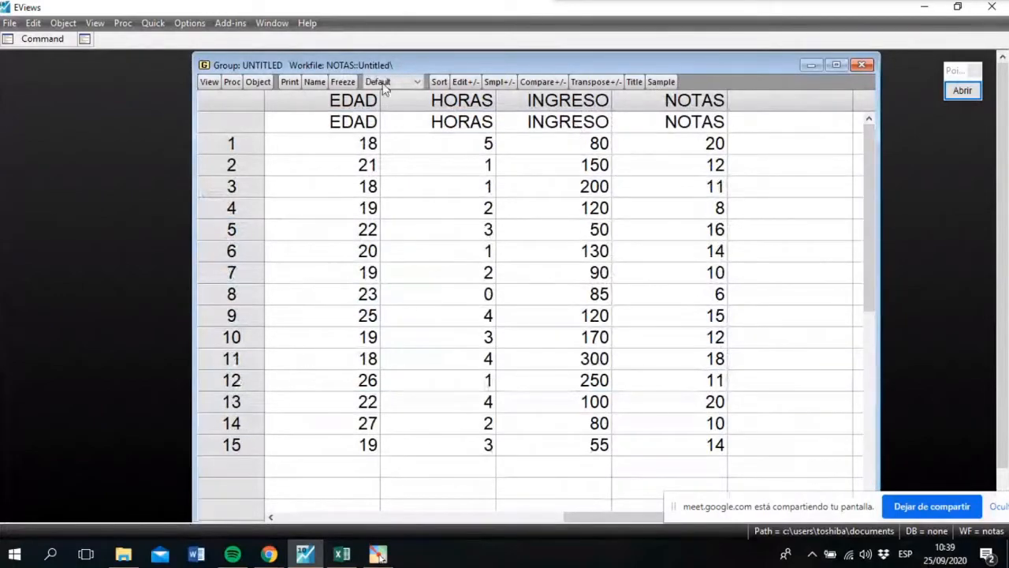
Show the group's Common Sample descriptive statistics, discard the untitled group and clear the series selection in the workfile.
left_click(210, 84)
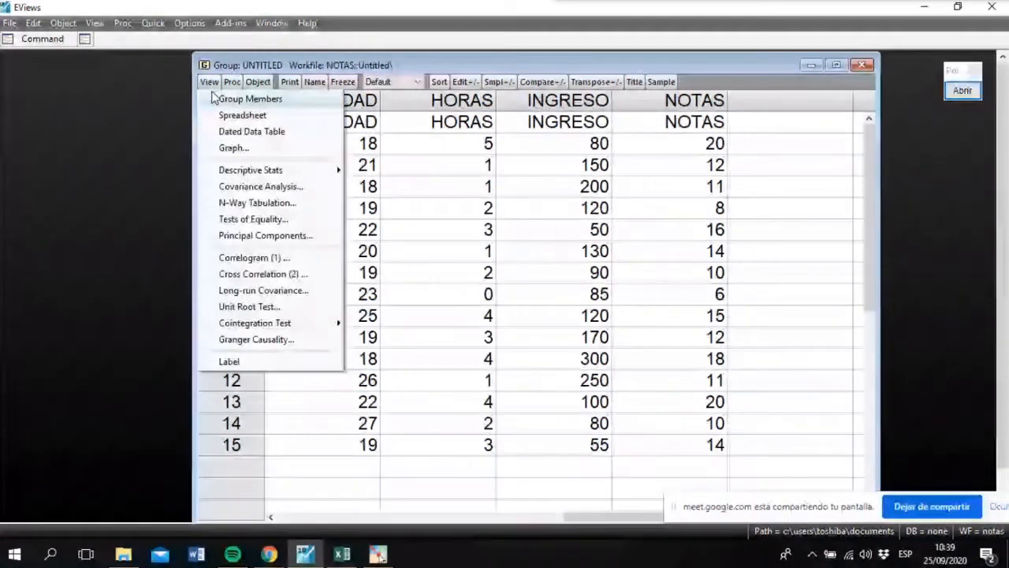
mouse_move(226, 173)
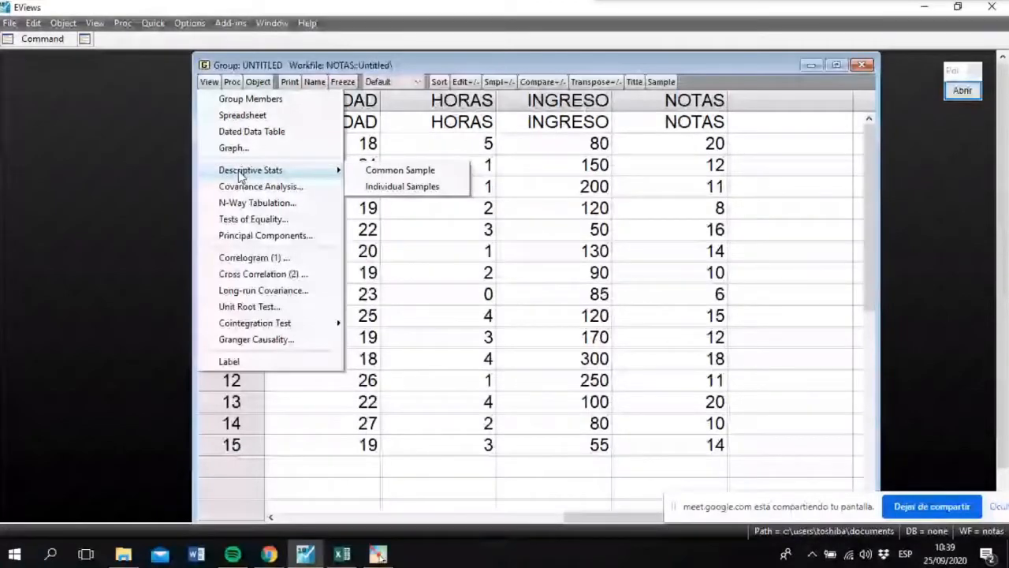
left_click(431, 175)
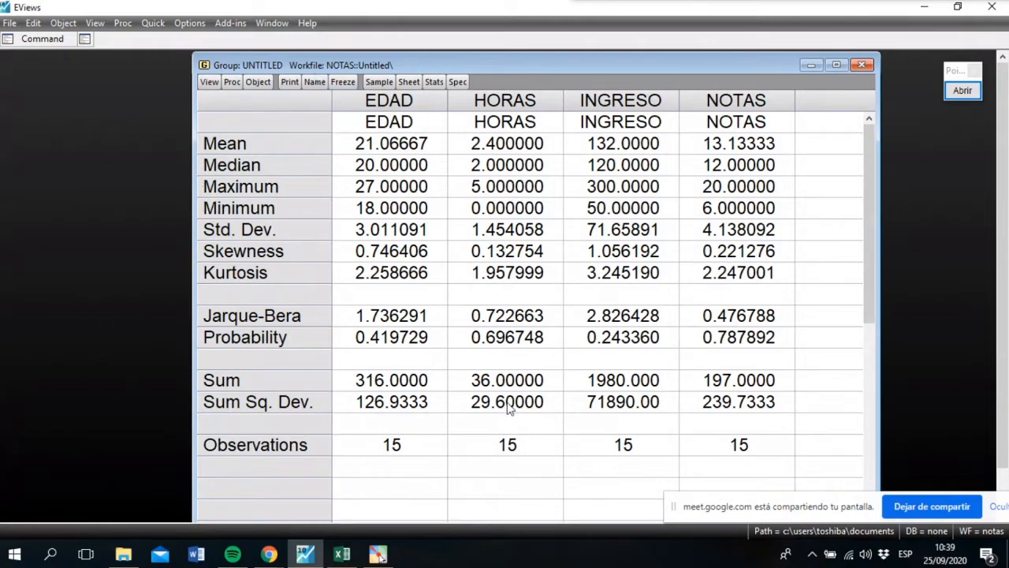
left_click(860, 65)
left_click(469, 304)
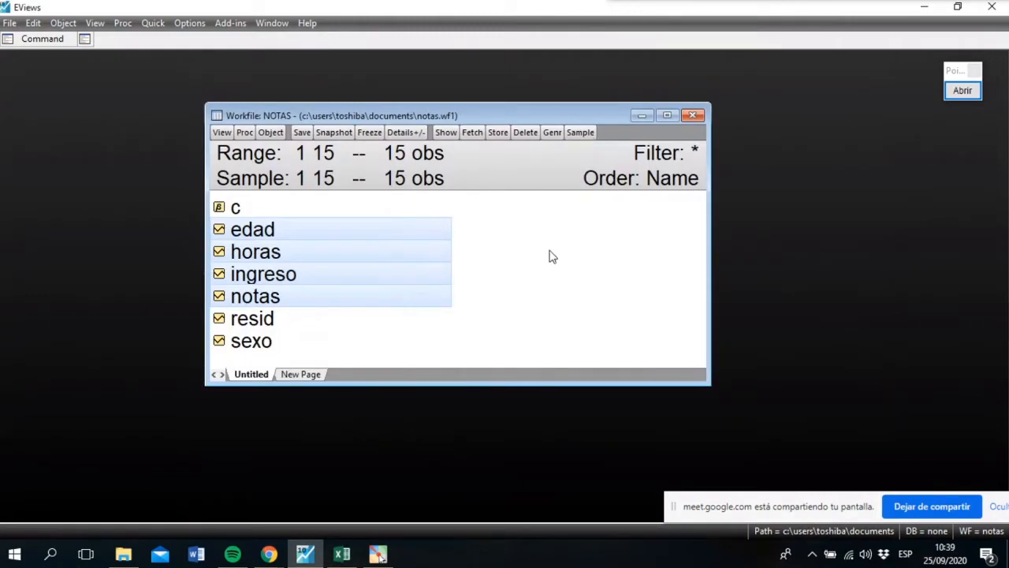
left_click(544, 254)
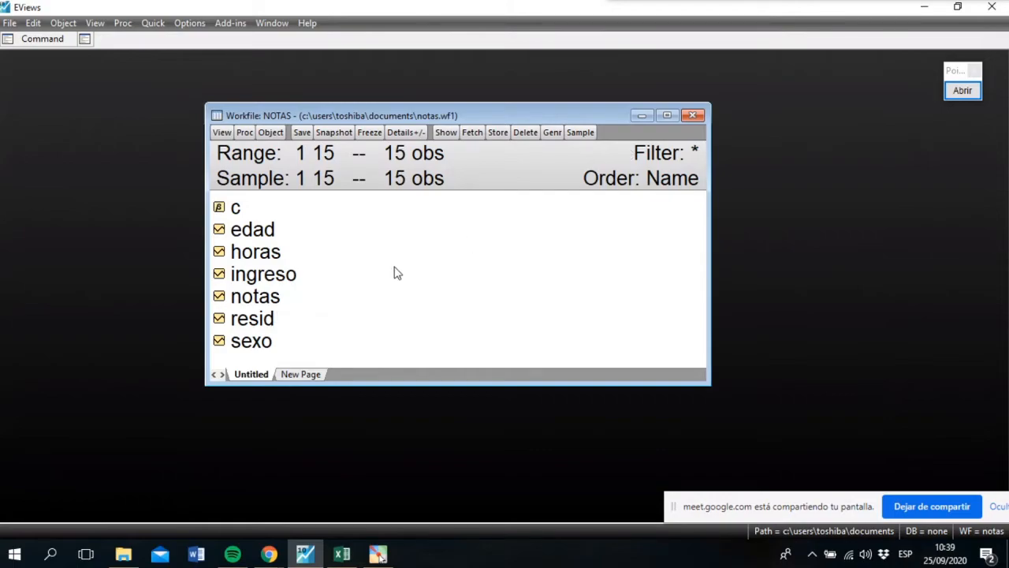
left_click(259, 297)
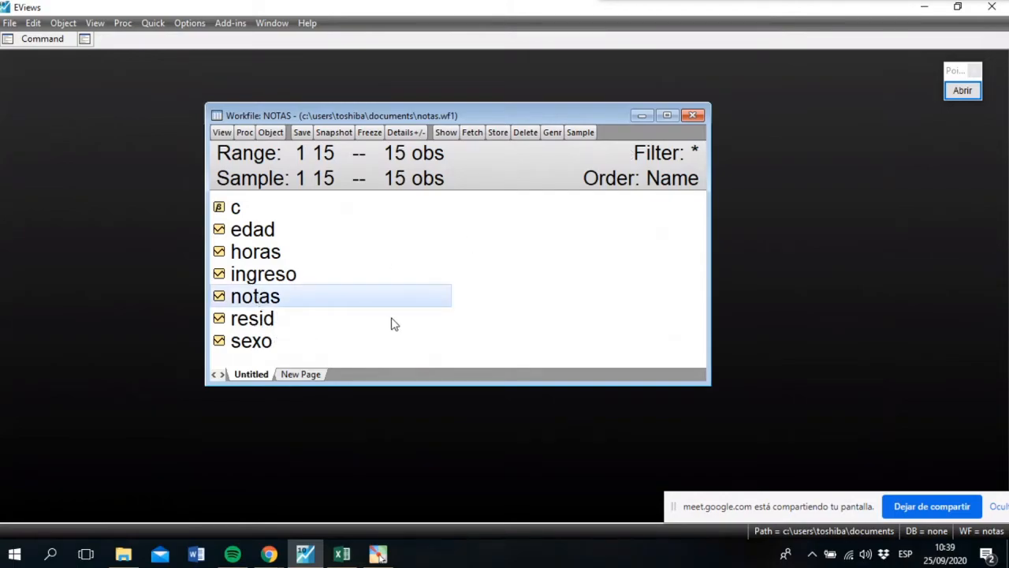
left_click(247, 260, "ctrl")
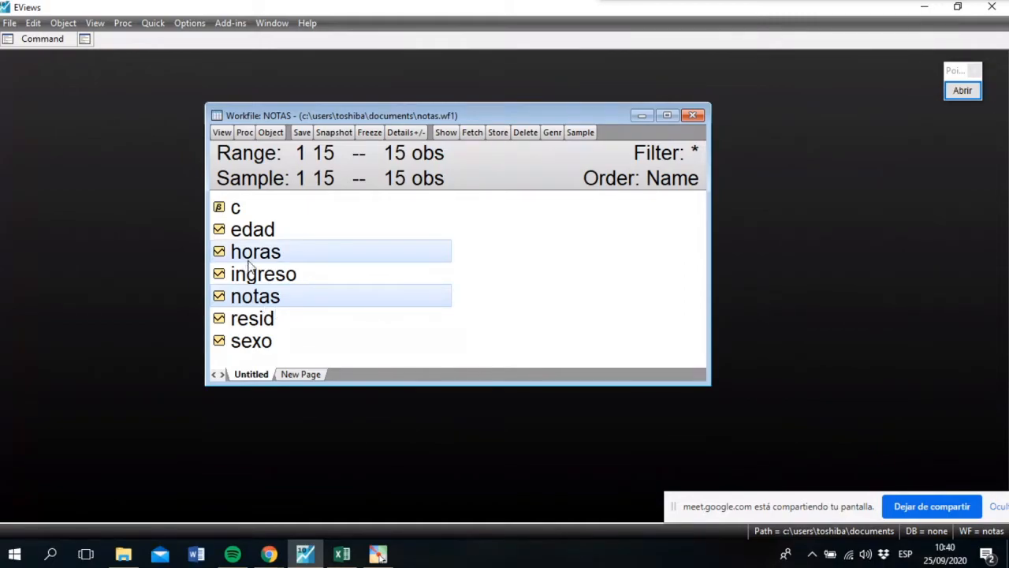
left_click(405, 298)
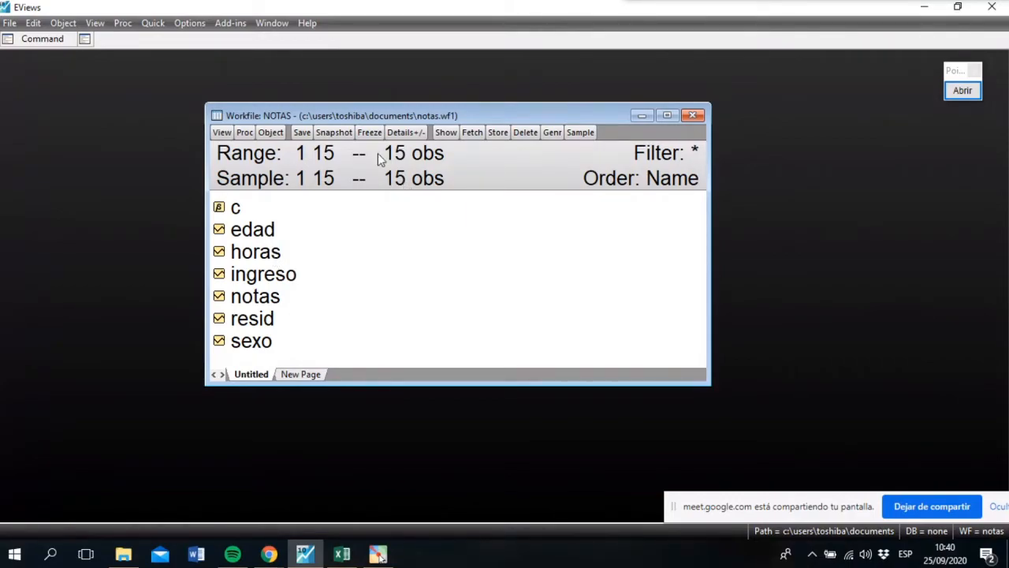
With the screen annotation tool, sketch two red arrowed axes over the workfile window and label them Y and X.
left_click(962, 90)
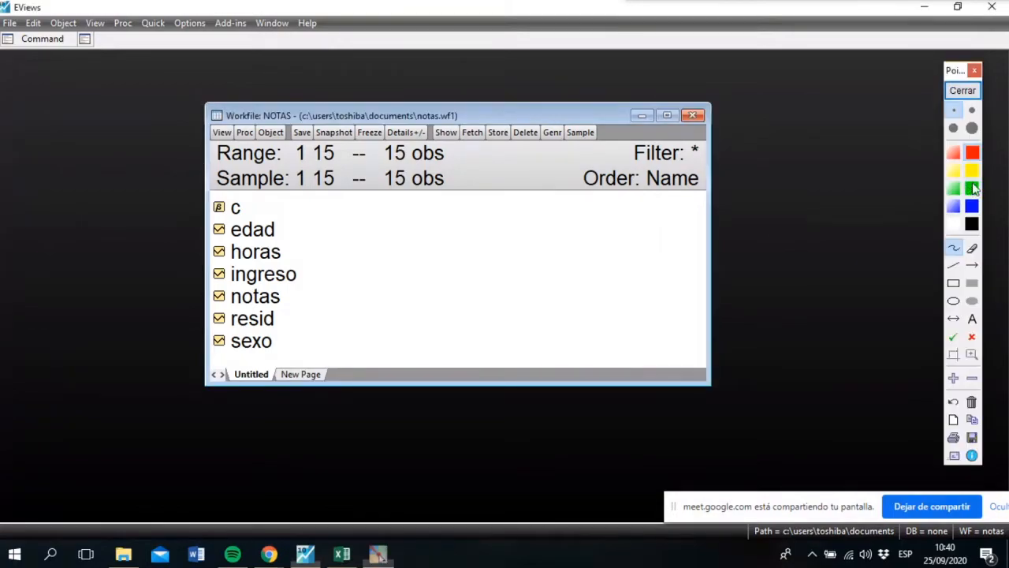
left_click(972, 153)
mouse_move(423, 206)
left_mouse_down()
mouse_move(421, 313)
mouse_move(553, 302)
mouse_move(562, 312)
left_mouse_up()
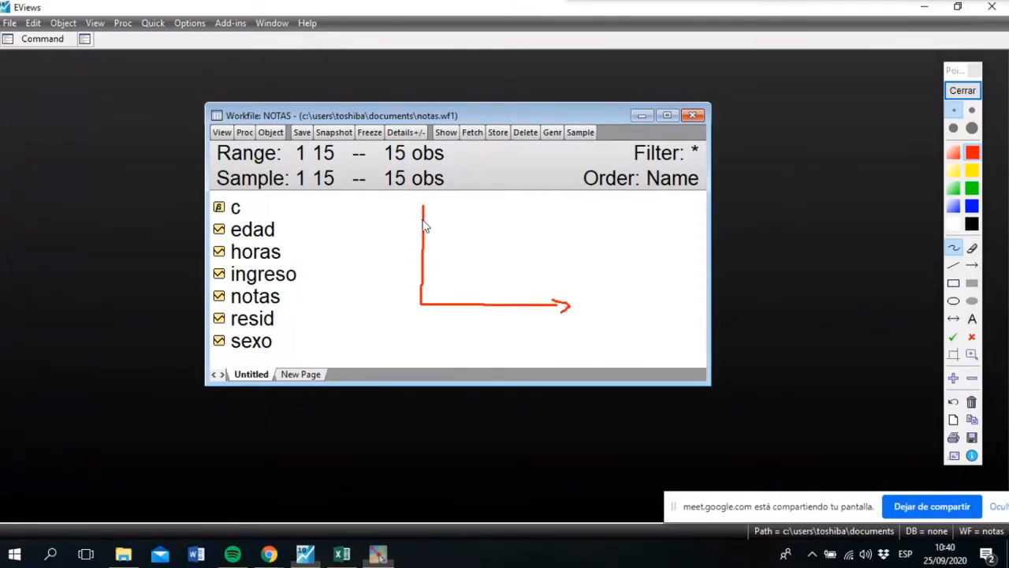
mouse_move(418, 213)
left_mouse_down()
mouse_move(423, 197)
mouse_move(431, 208)
left_mouse_up()
left_click_drag(370, 200, 382, 212)
mouse_move(589, 322)
left_mouse_down()
mouse_move(578, 337)
mouse_move(583, 327)
mouse_move(591, 336)
left_mouse_up()
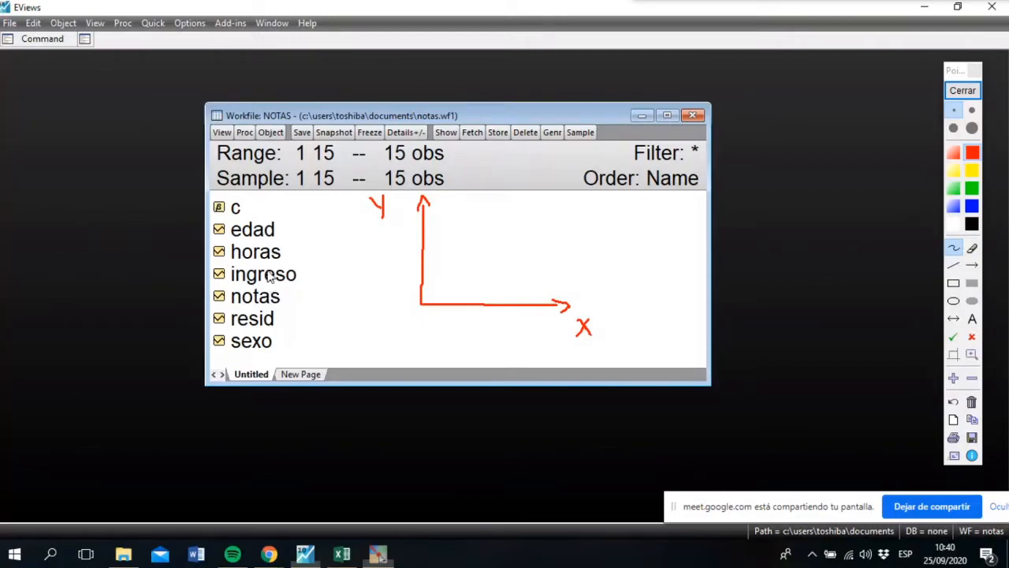
Circle horas and notas in red, draw arrows linking horas to X and notas to Y, and close the annotation tool.
mouse_move(278, 249)
left_mouse_down()
mouse_move(227, 254)
mouse_move(299, 270)
mouse_move(278, 252)
mouse_move(386, 342)
mouse_move(513, 353)
mouse_move(551, 333)
mouse_move(565, 342)
mouse_move(553, 327)
mouse_move(561, 336)
left_mouse_up()
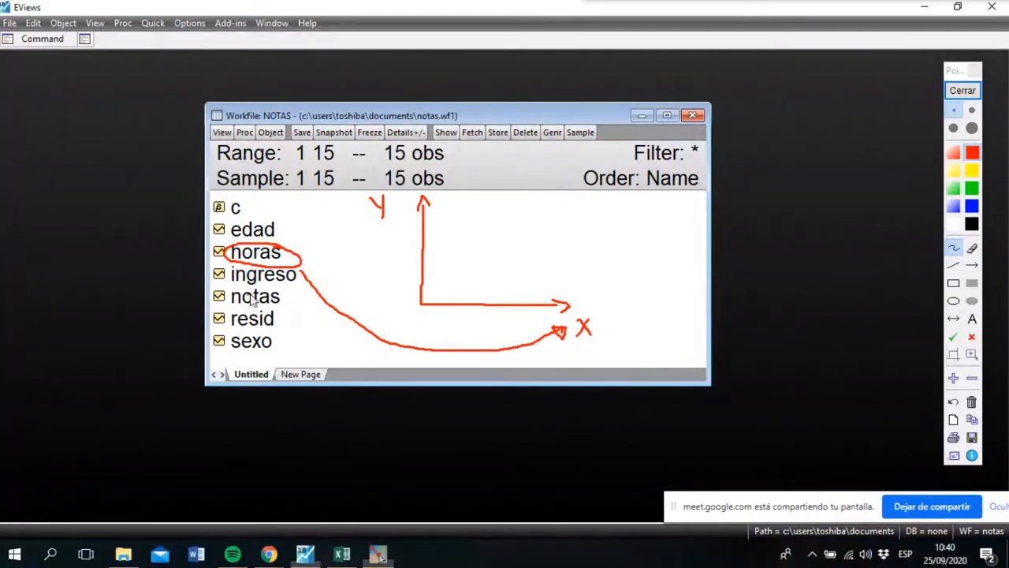
mouse_move(281, 292)
left_mouse_down()
mouse_move(257, 286)
mouse_move(226, 303)
mouse_move(275, 317)
mouse_move(294, 293)
mouse_move(309, 306)
mouse_move(350, 262)
mouse_move(364, 224)
left_mouse_up()
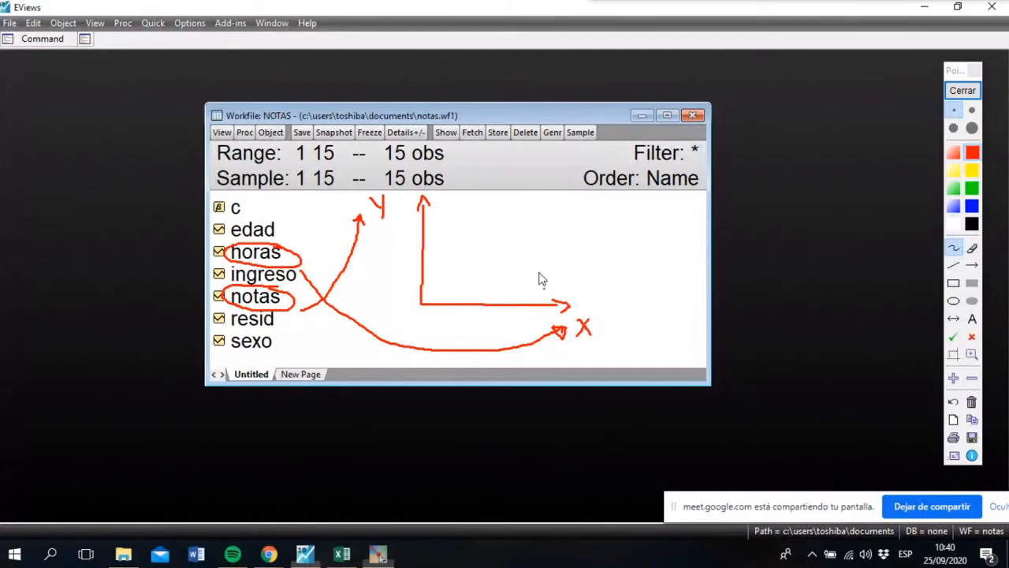
left_click(962, 90)
Open the horas and notas series together as a group, selecting horas first.
left_click(254, 260)
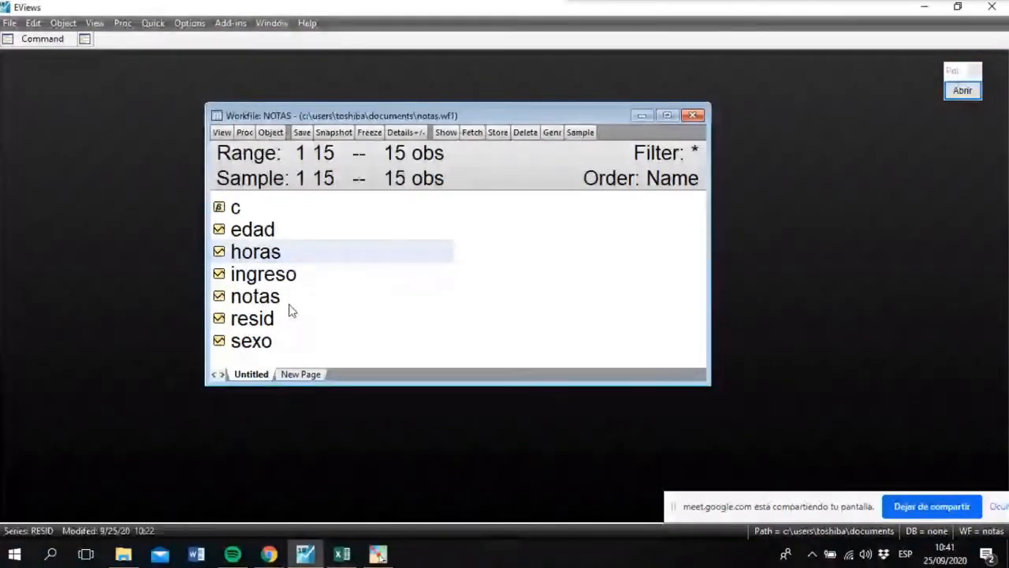
left_click(256, 304, "ctrl")
double_click(259, 304)
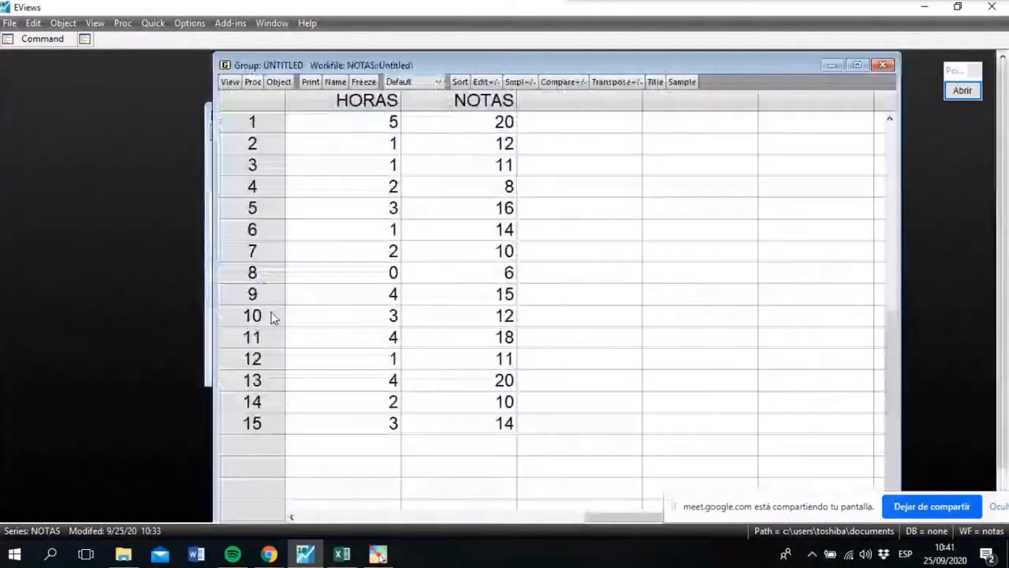
Plot the horas and notas group as a basic Scatter graph without fit lines and reposition its window.
left_click(230, 84)
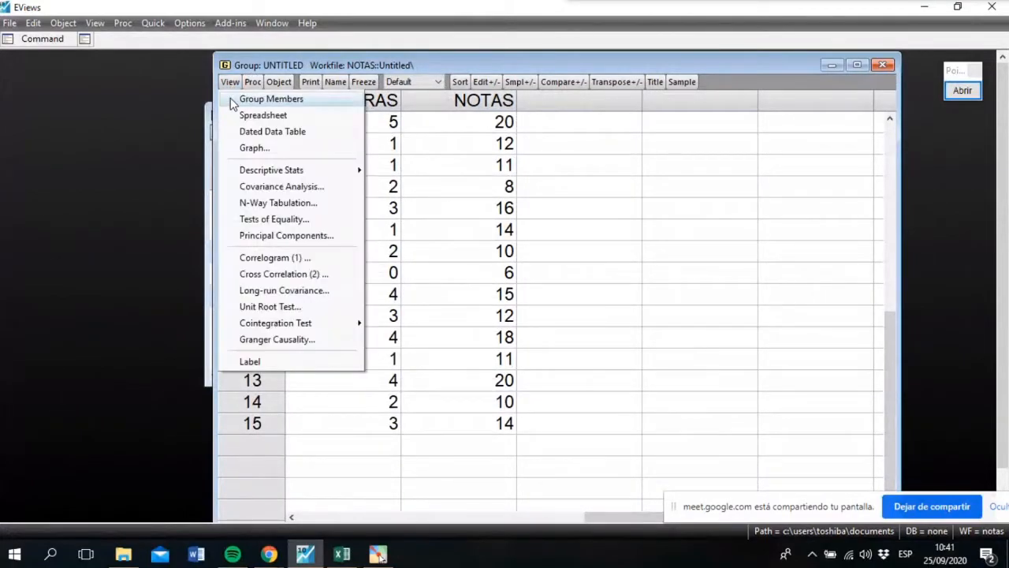
left_click(264, 149)
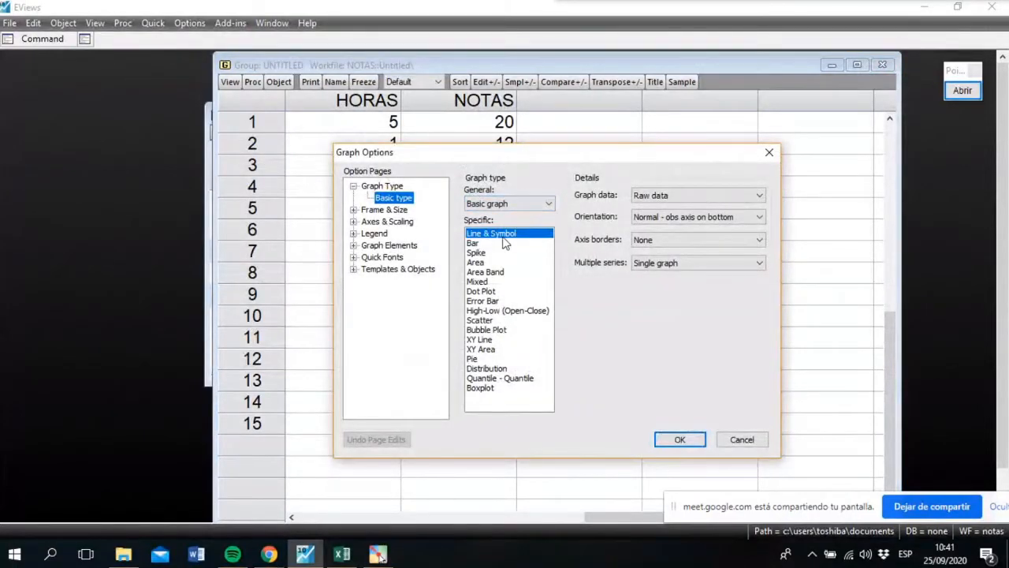
left_click(480, 321)
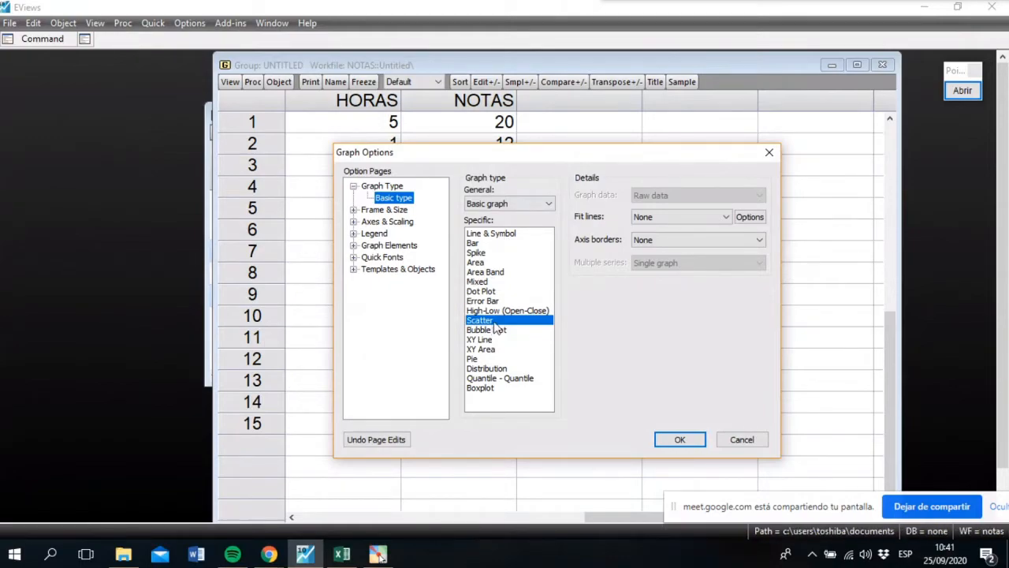
left_click(680, 440)
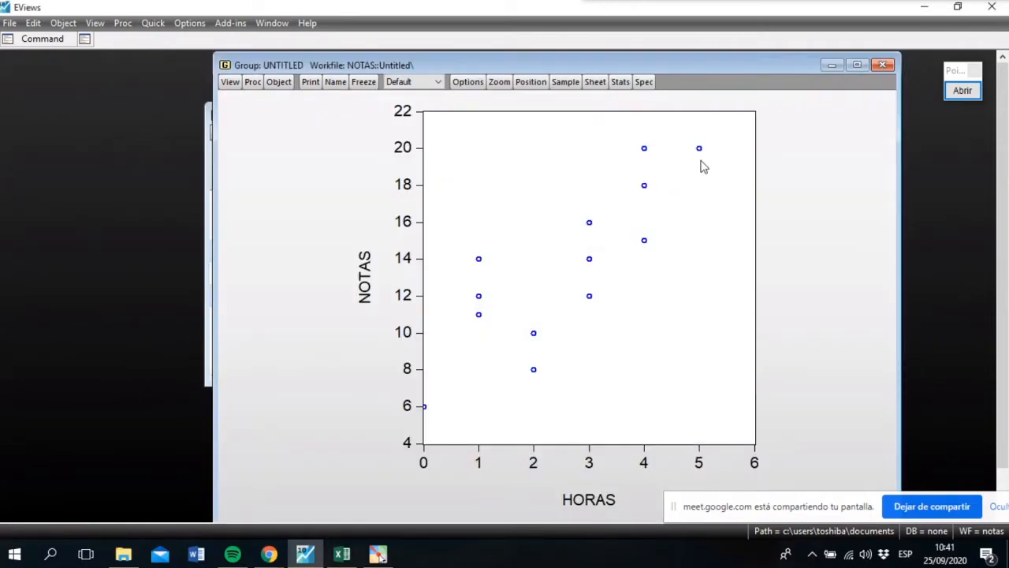
left_click_drag(570, 65, 534, 63)
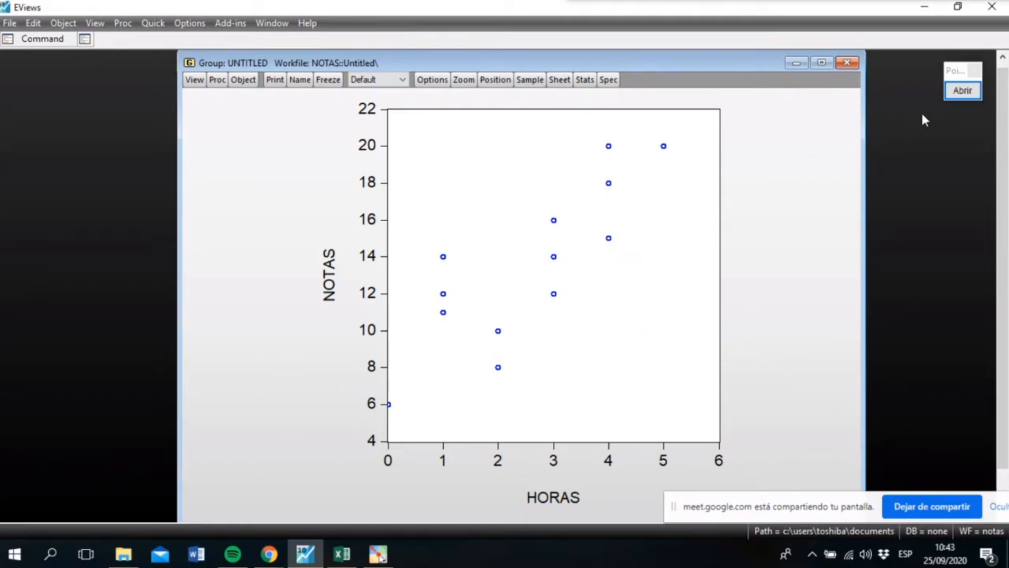
left_click(961, 91)
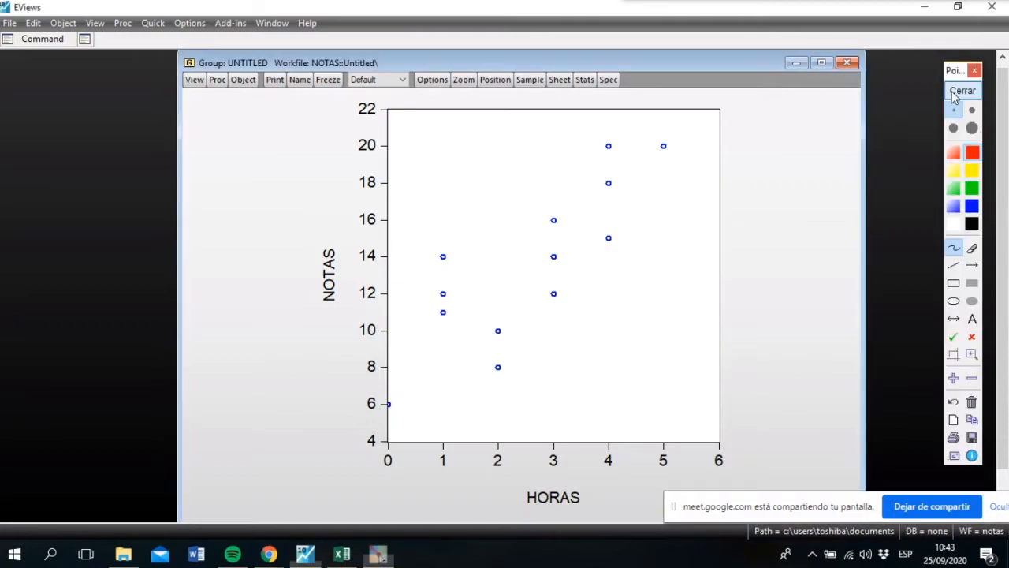
left_click(957, 88)
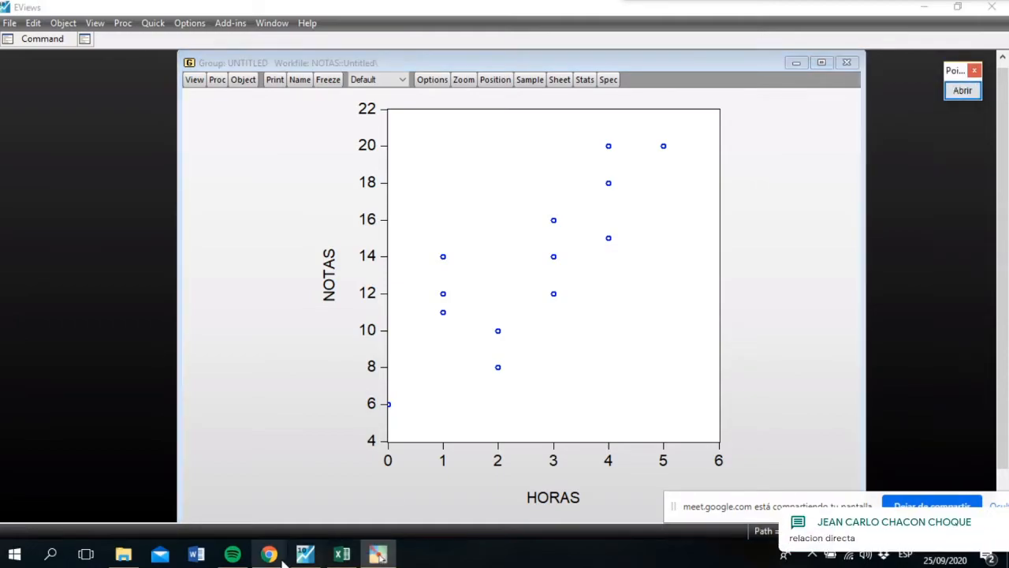
Check the Google Meet call in Chrome, return to EViews and dismiss the presentation notification.
mouse_move(271, 556)
left_click(219, 494)
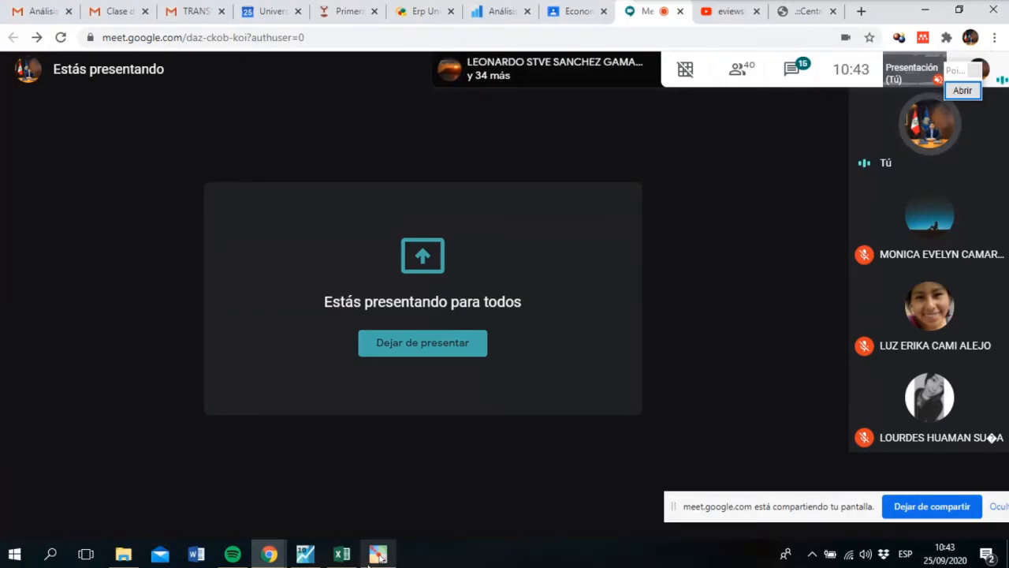
mouse_move(307, 555)
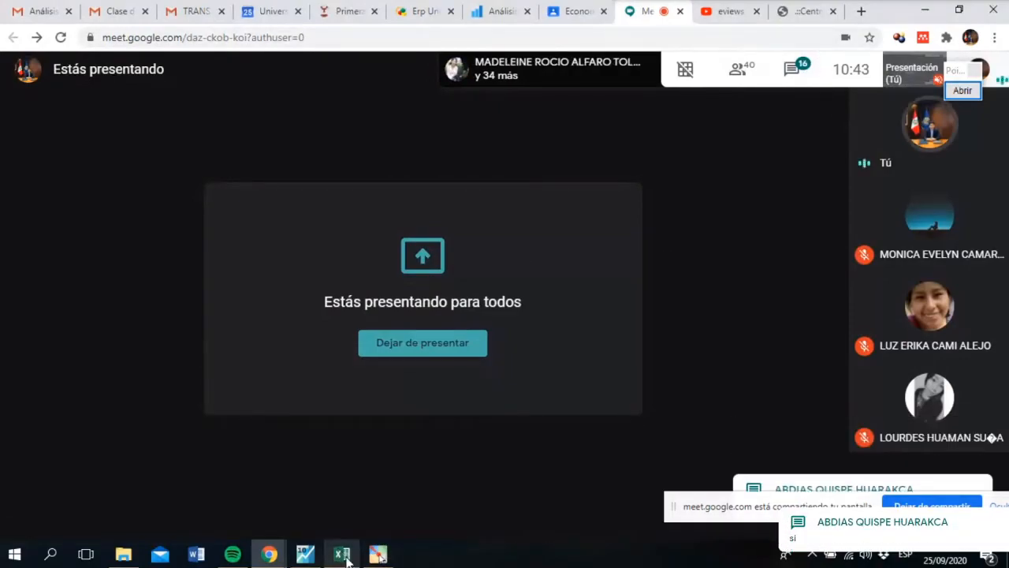
left_click(307, 554)
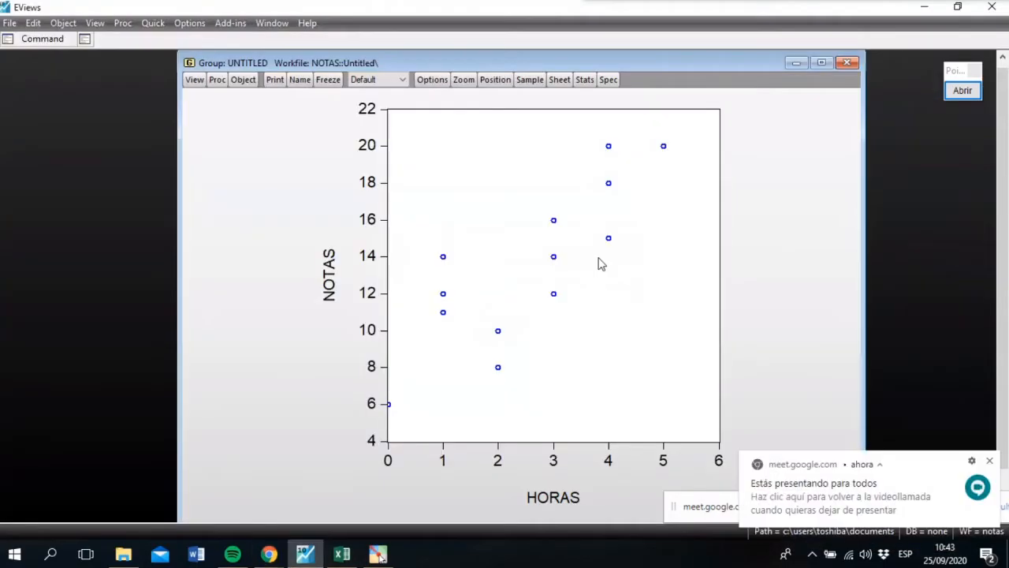
left_click(990, 460)
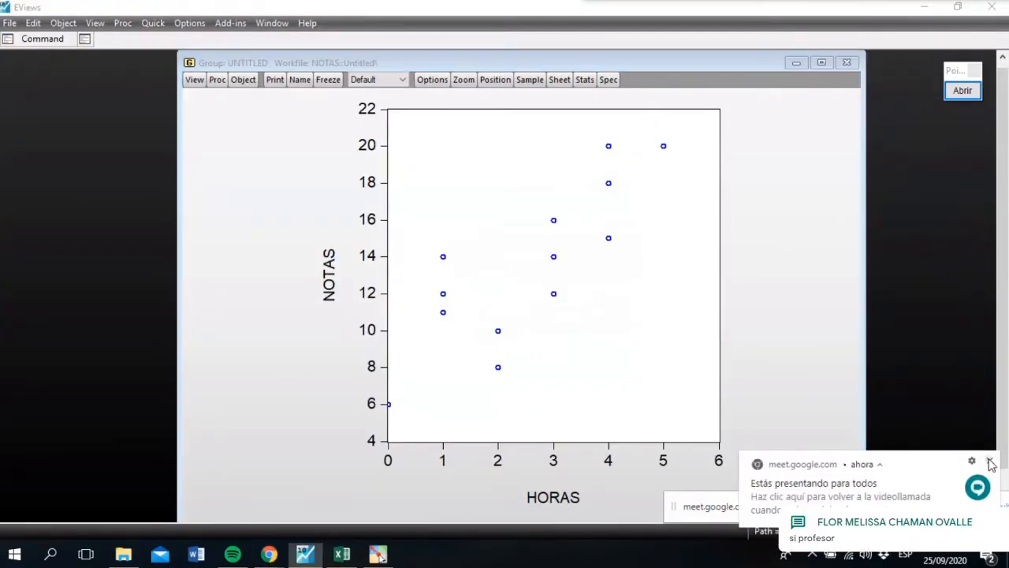
left_click(844, 430)
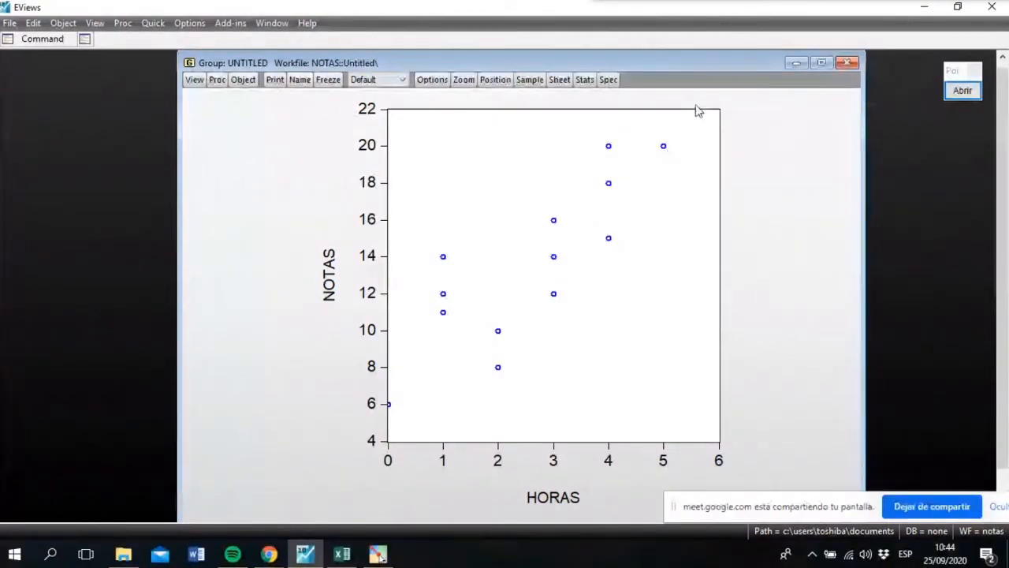
Add a Regression Line fit to the scatter graph of notas against horas.
left_click(194, 79)
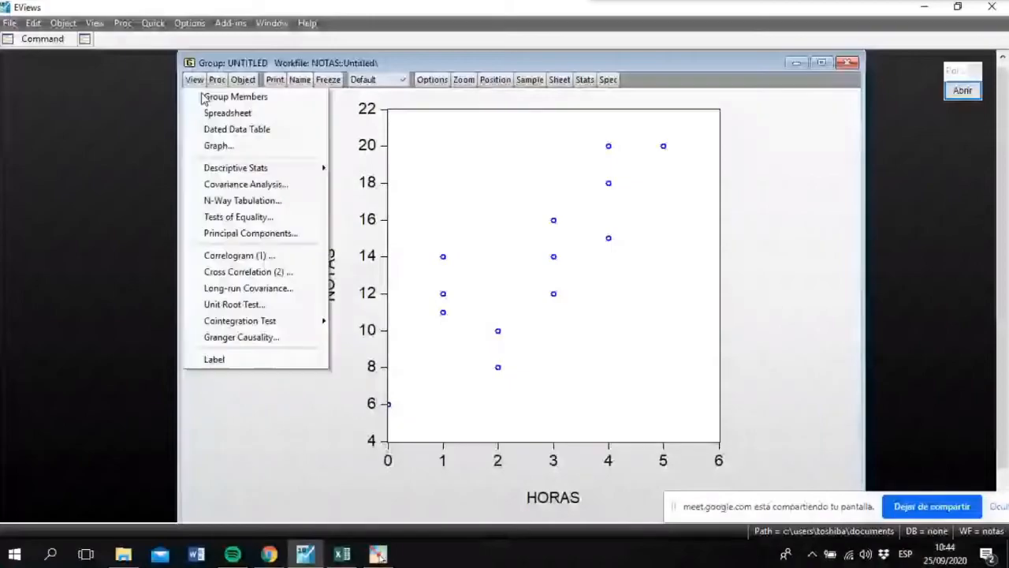
left_click(220, 146)
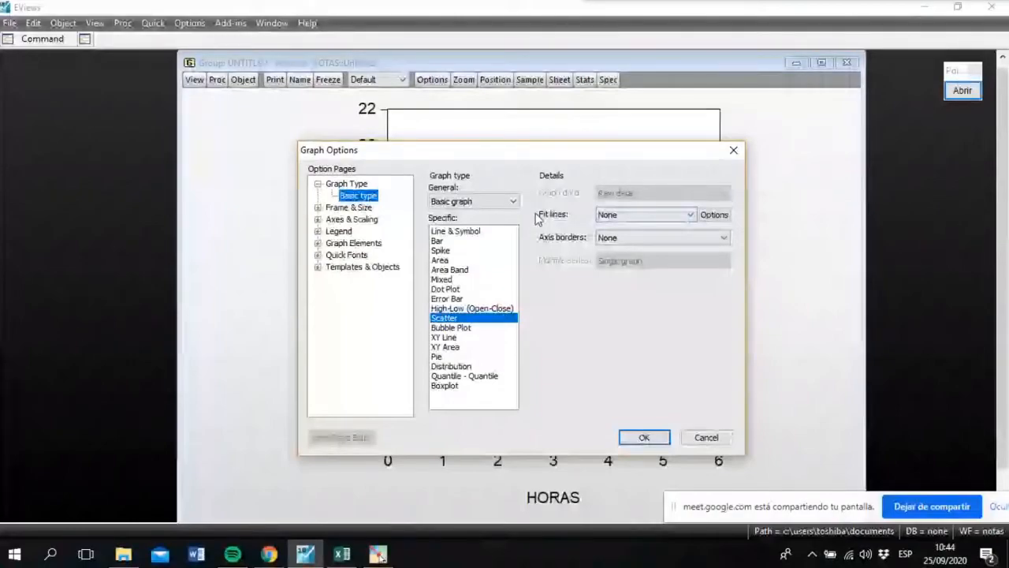
left_click(691, 215)
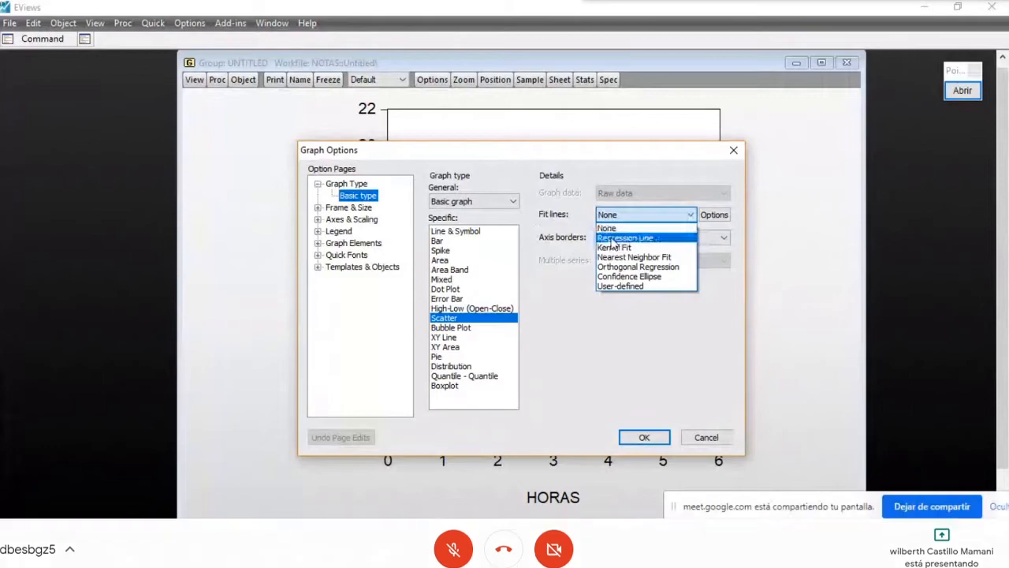
left_click(621, 238)
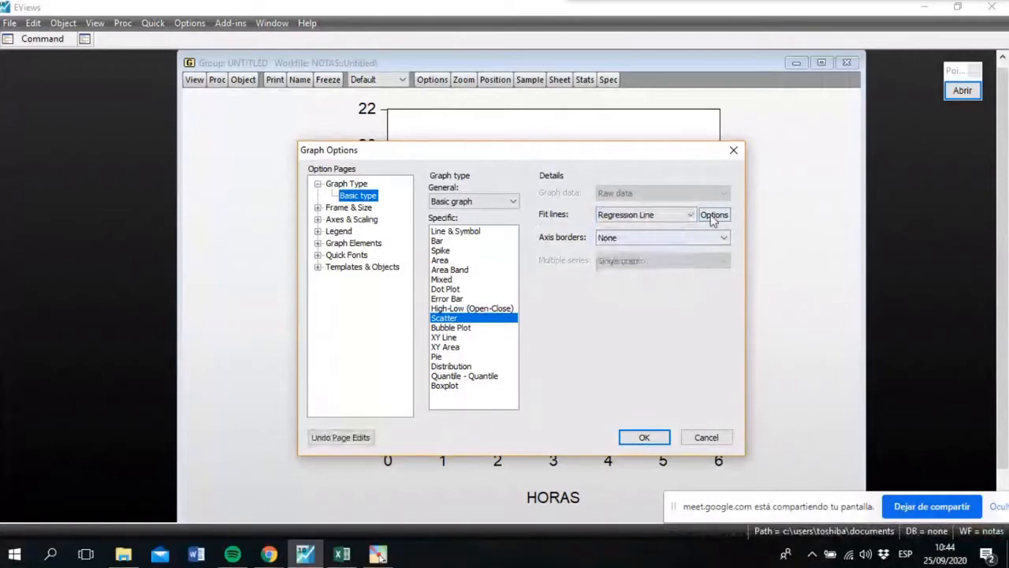
left_click(645, 438)
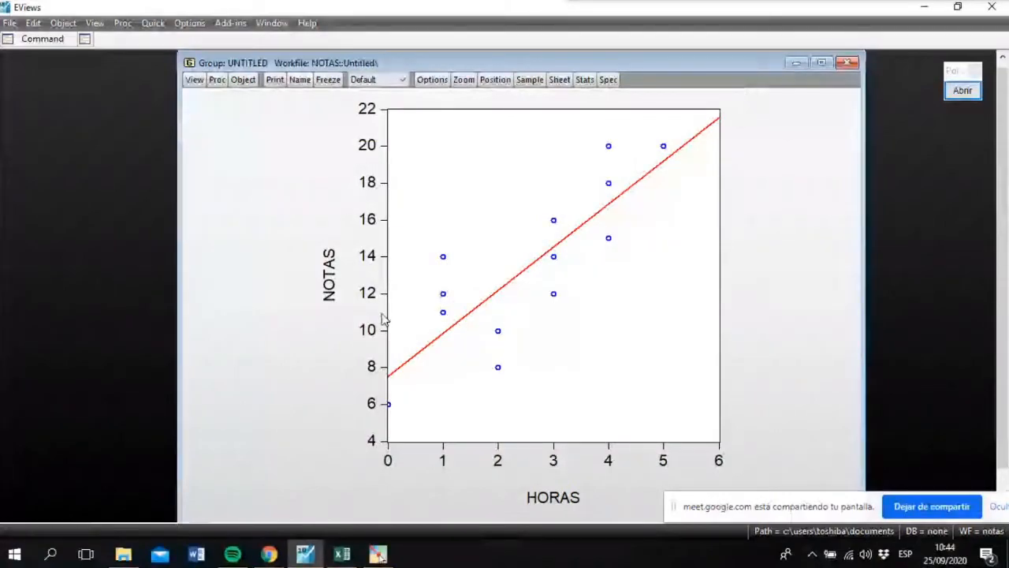
Close the untitled group, discarding it, and bring up the command entry area.
left_click(846, 63)
left_click(470, 304)
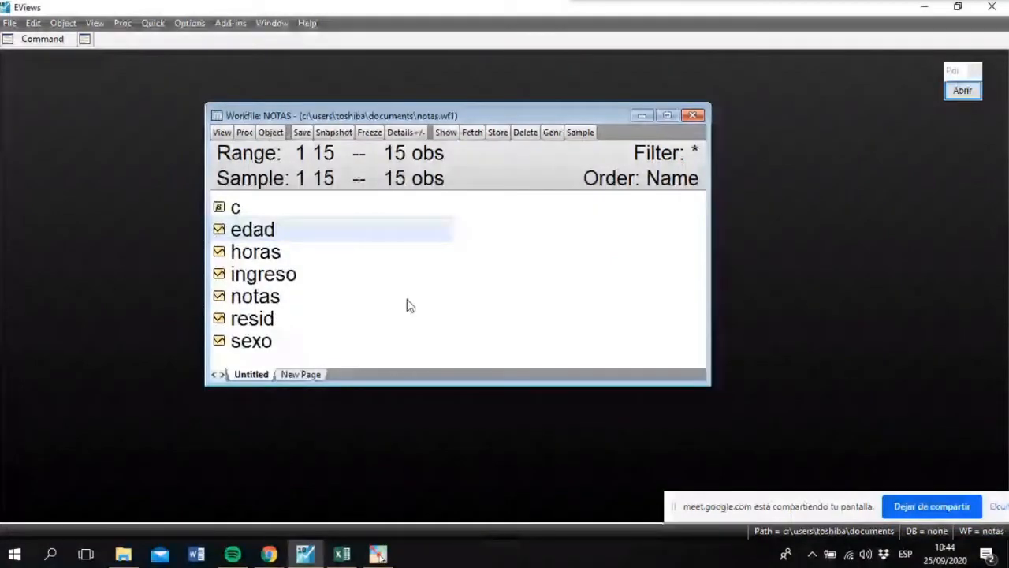
left_click(35, 39)
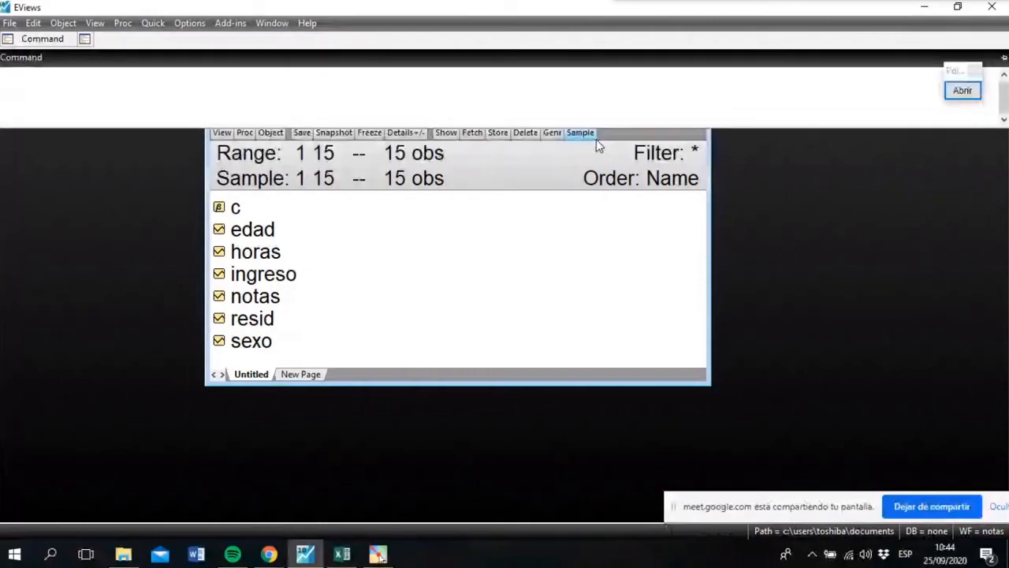
type("least sq")
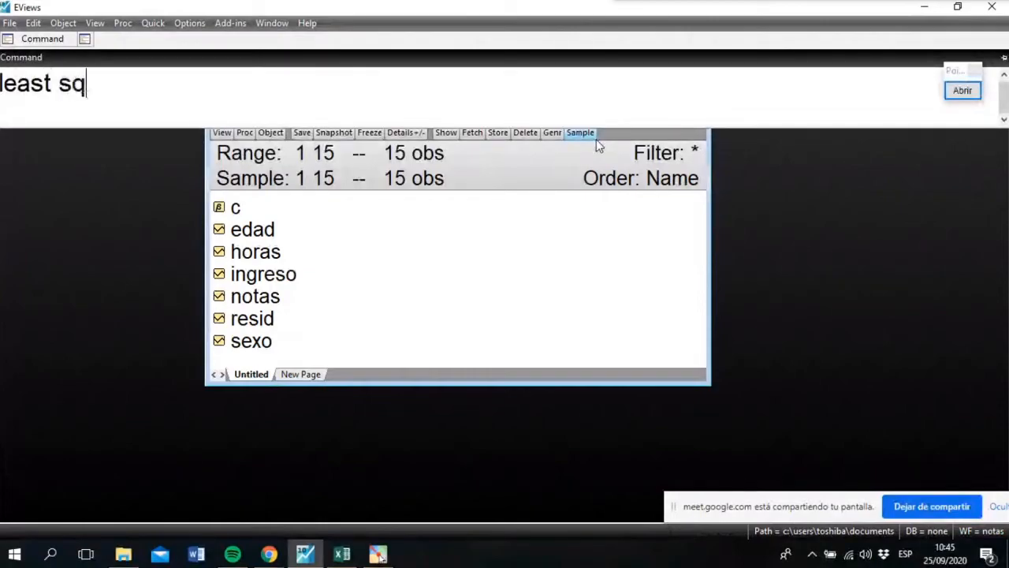
type("uare")
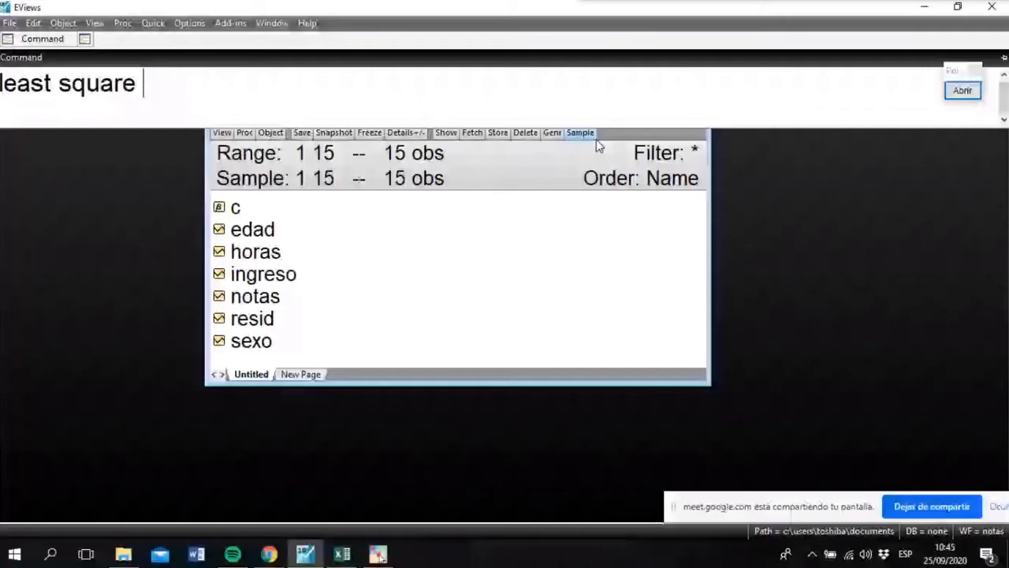
key("BackSpace")
key("BackSpace")
key("BackSpace")
key("BackSpace")
key("BackSpace")
key("BackSpace")
key("BackSpace")
key("BackSpace")
key("BackSpace")
key("BackSpace")
key("BackSpace")
key("BackSpace")
key("BackSpace")
Estimate the least-squares regression of notas on edad, horas and ingreso with the command "ls notas edad horas ingreso".
type("ls")
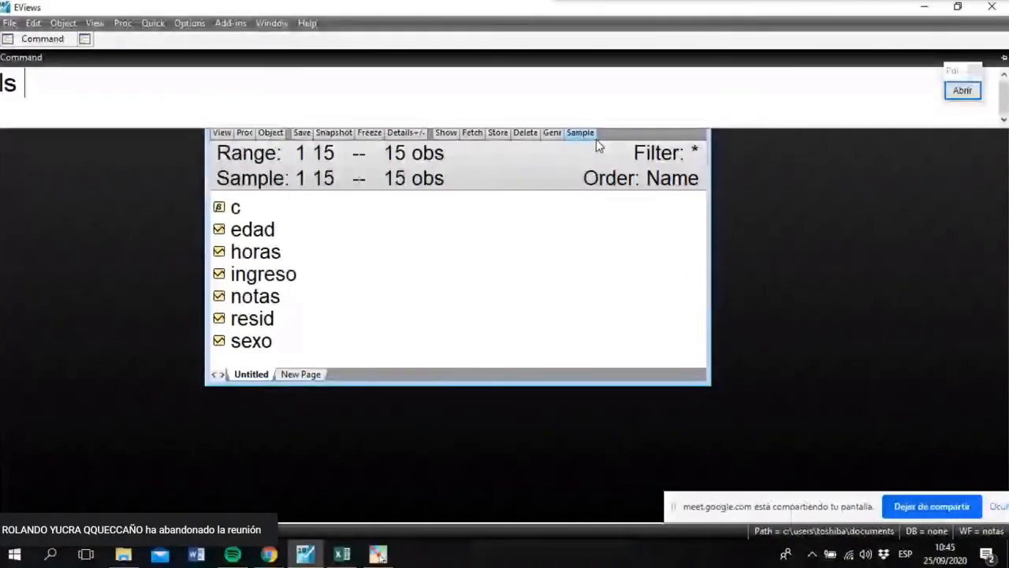
type("not")
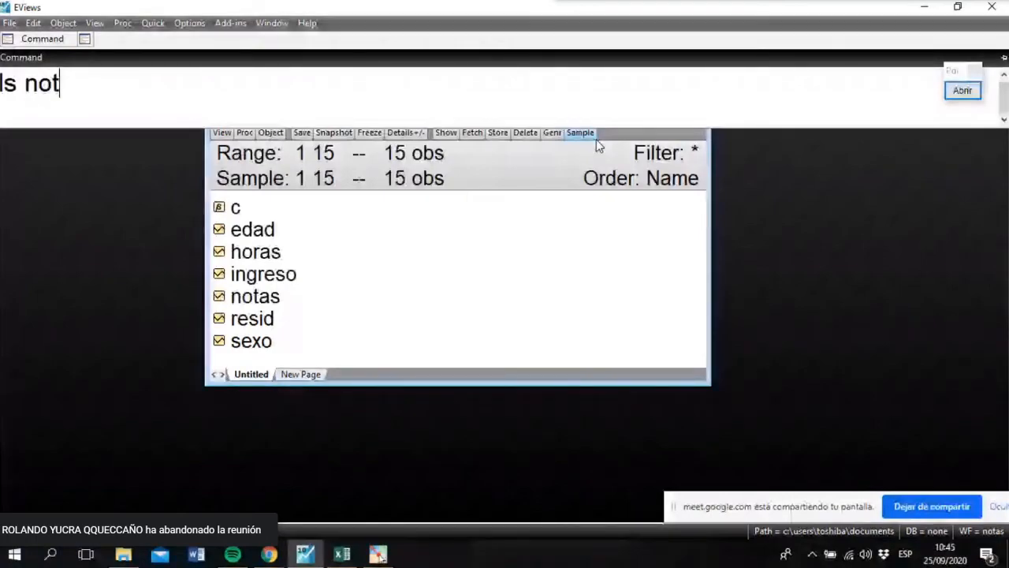
type("as")
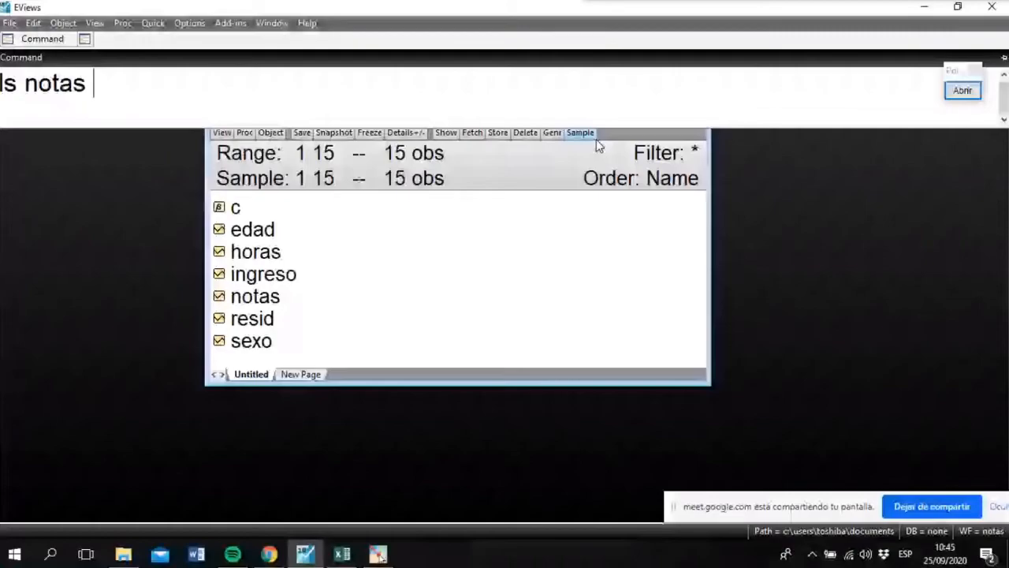
type("eda")
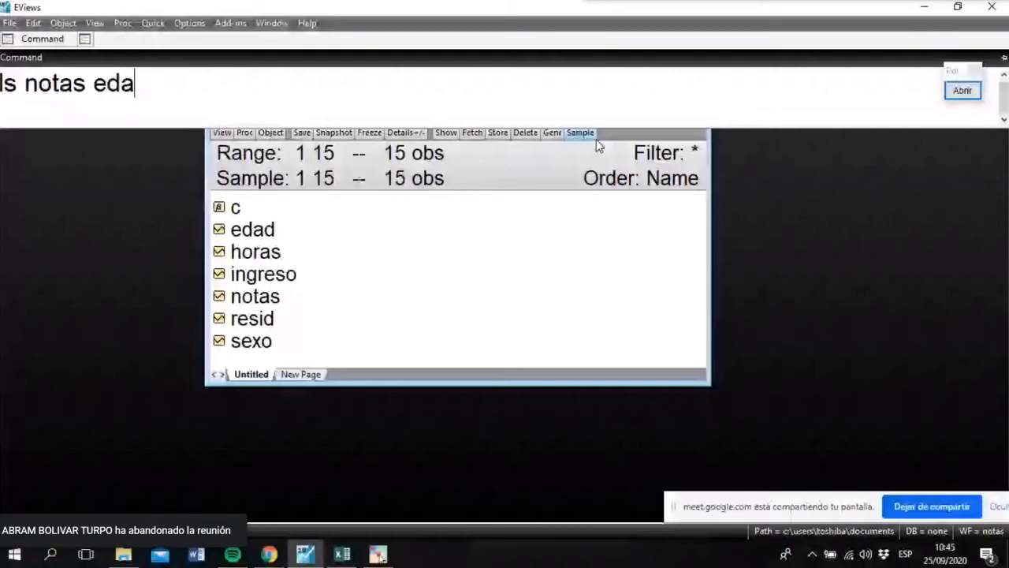
type("d hora")
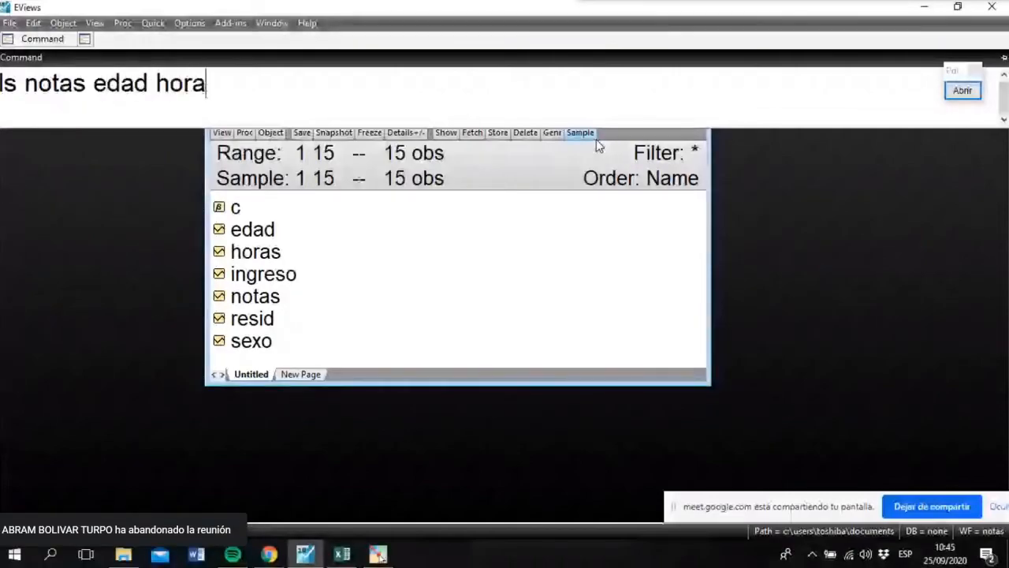
type("s ingreso")
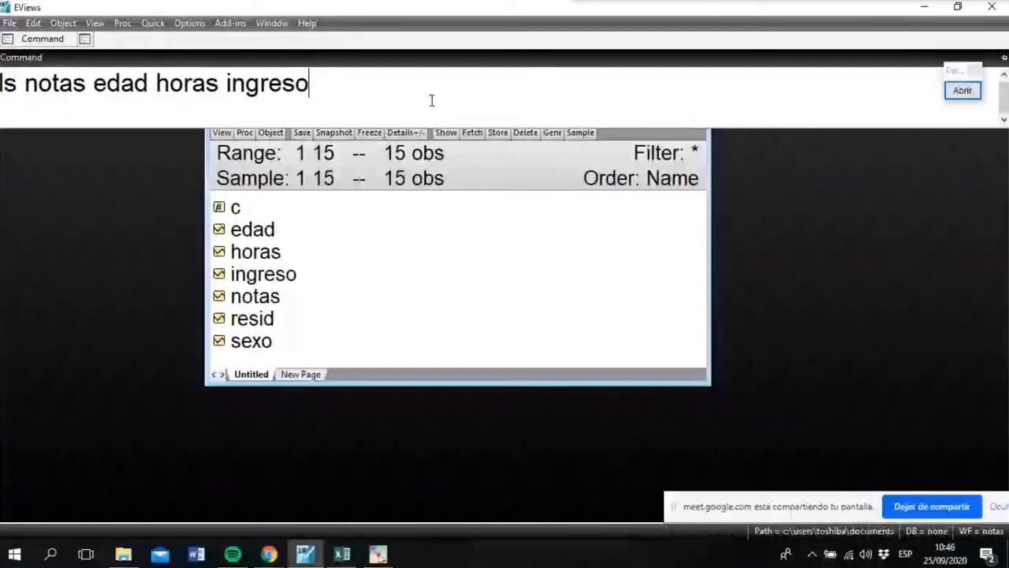
key("Return")
Reposition and slightly widen the equation window, moving the screen-sharing bar clear of the regression output.
left_click(695, 136)
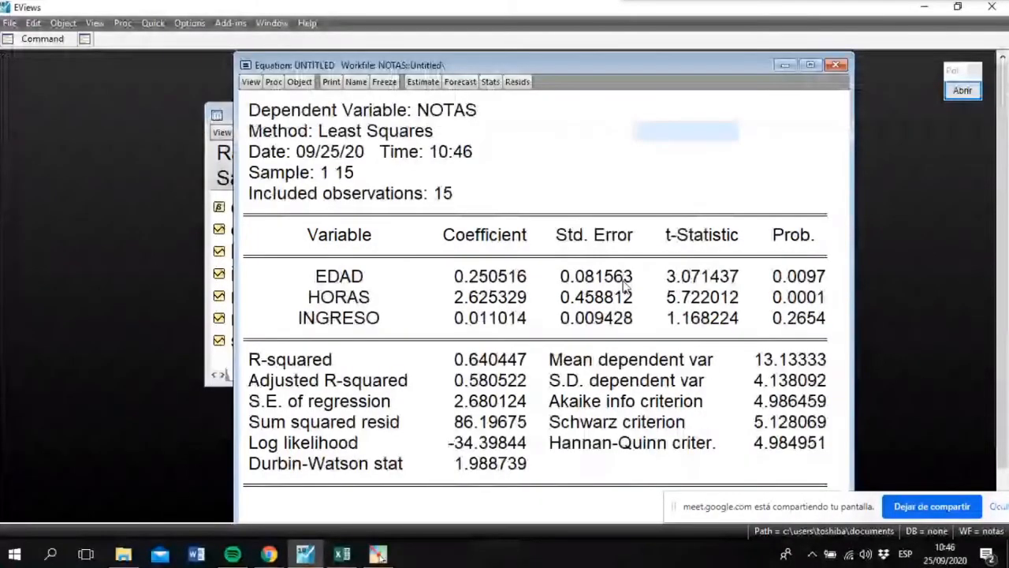
left_click_drag(574, 55, 537, 66)
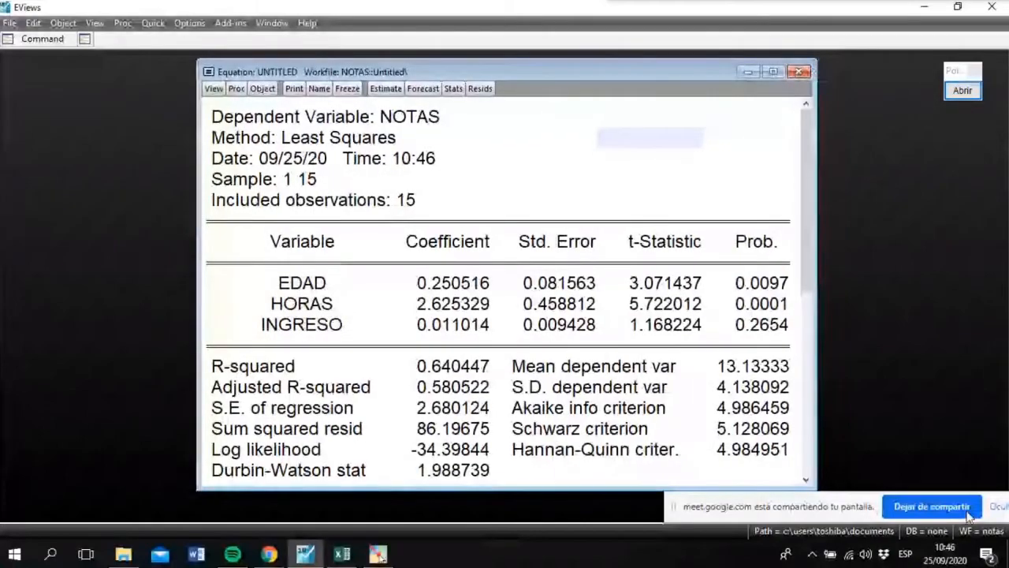
left_click(967, 508)
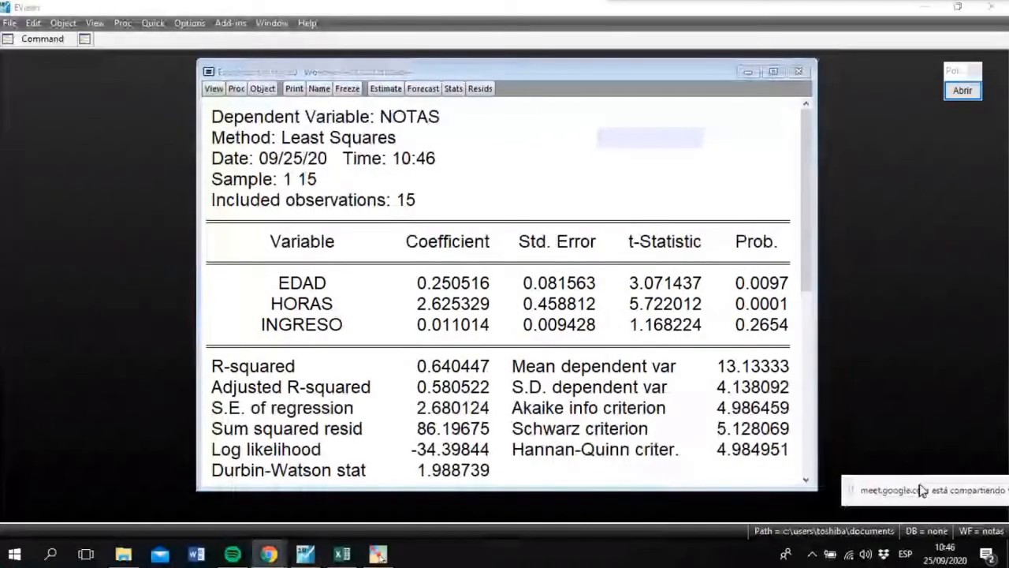
left_click(445, 179)
left_click_drag(817, 308, 824, 308)
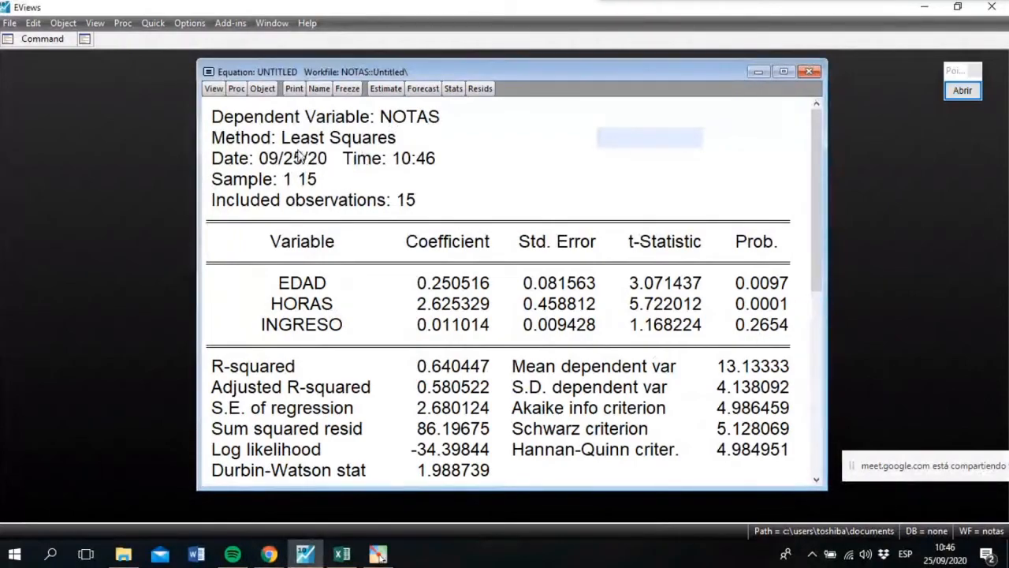
Highlight the whole regression output and go through its header lines for dependent variable, method, date, sample and included observations.
left_click(249, 121)
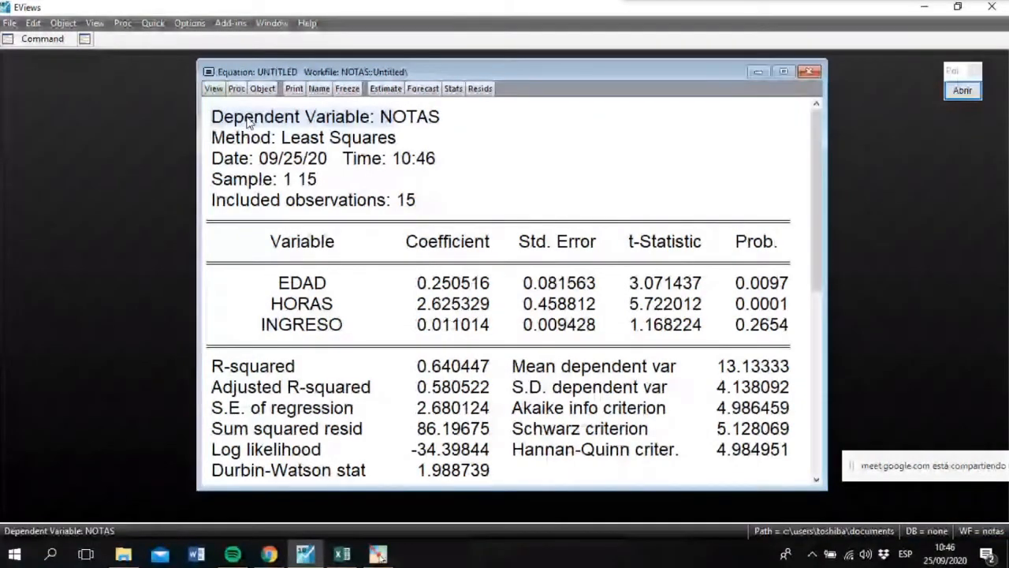
left_click_drag(249, 121, 787, 471)
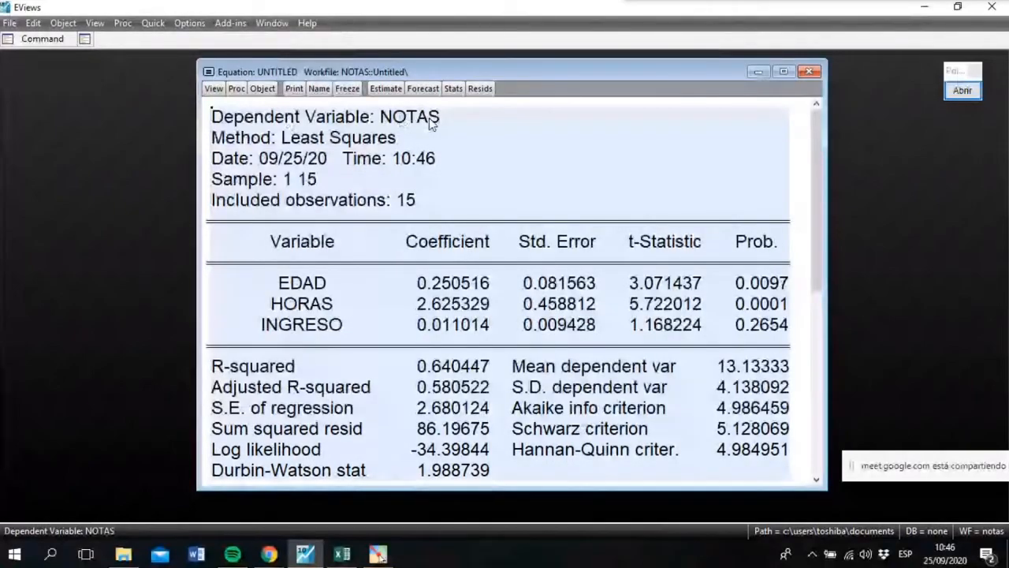
key("ctrl+c")
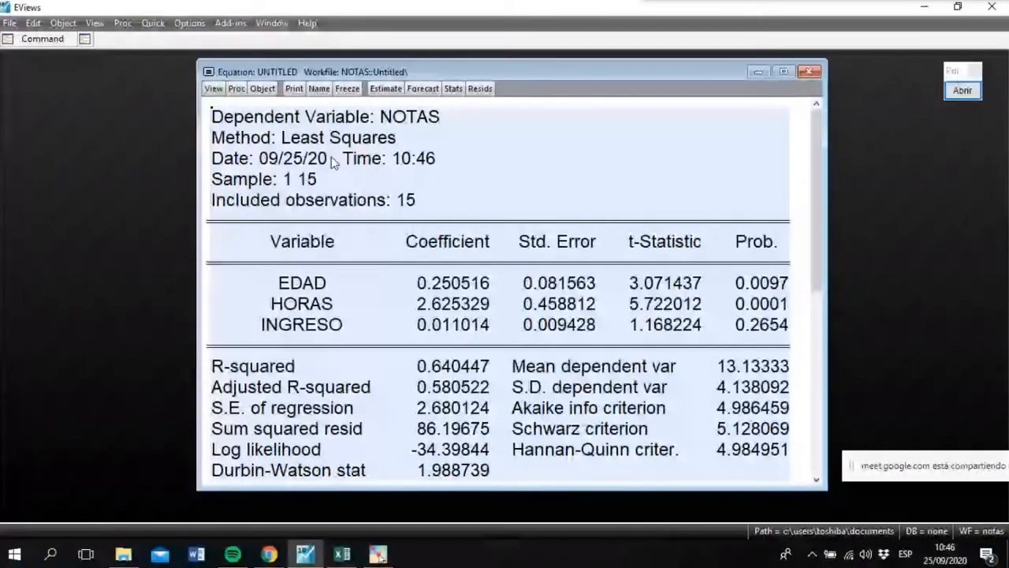
left_click(287, 160)
left_click(211, 156)
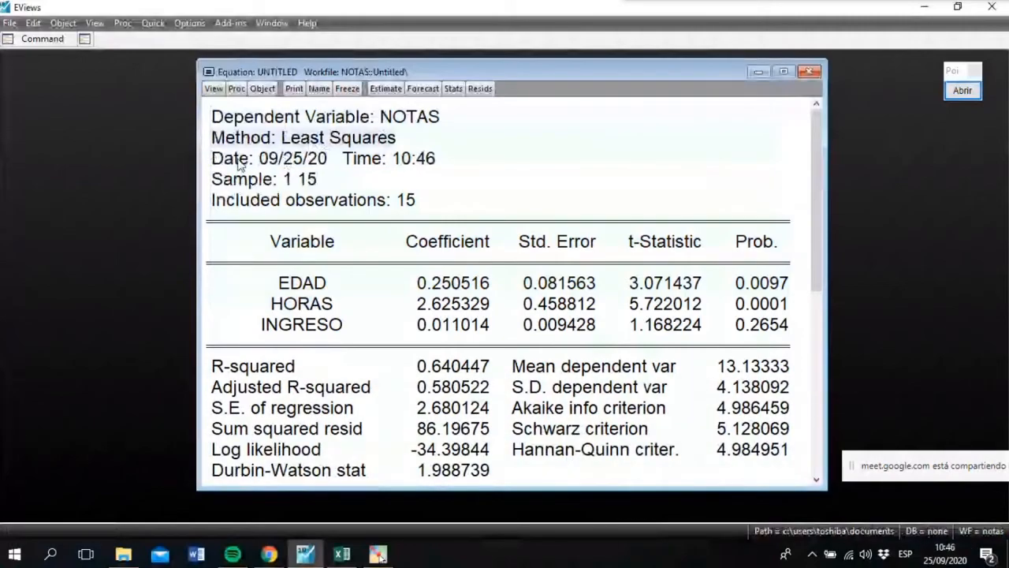
left_click_drag(227, 164, 384, 161)
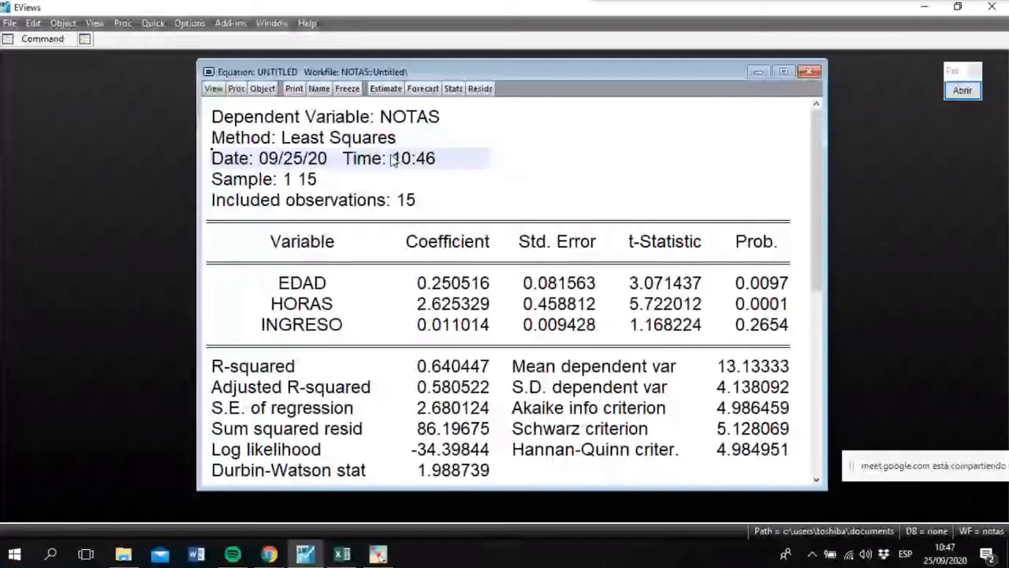
left_click_drag(221, 115, 281, 158)
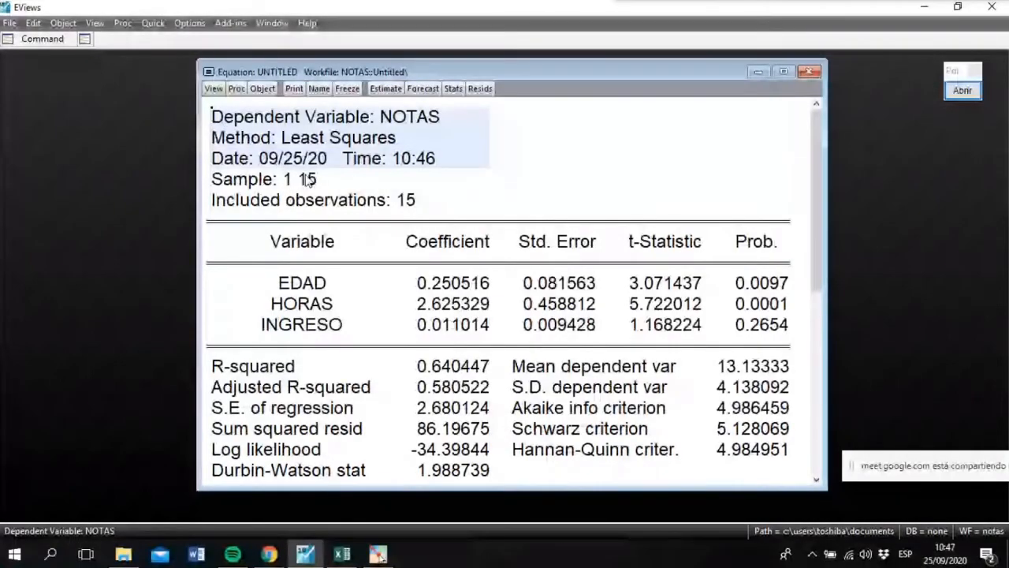
left_click(307, 179)
left_click(226, 202)
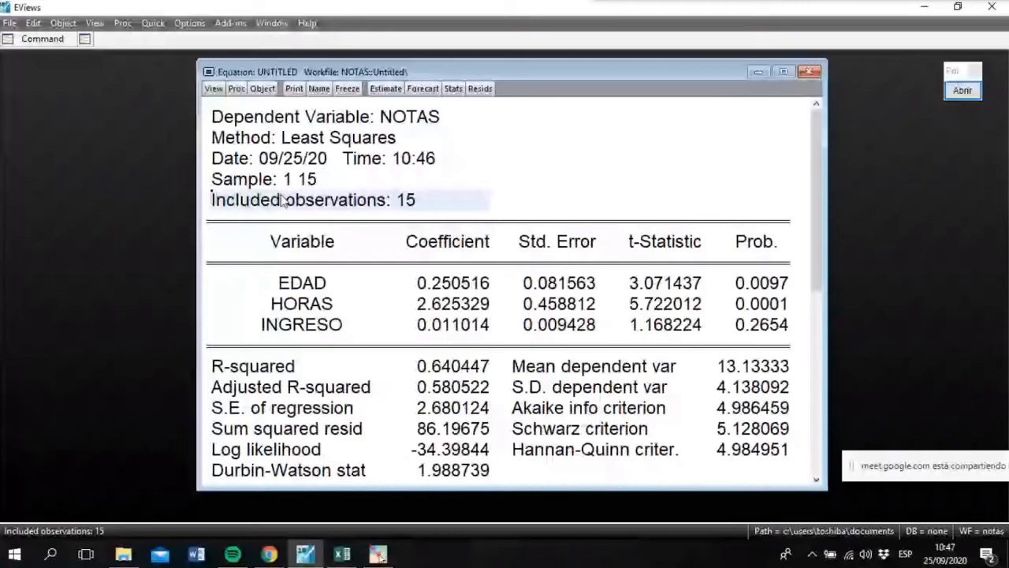
Highlight the coefficient table of the regression output and go through the variables EDAD, HORAS and INGRESO.
left_click_drag(286, 211, 787, 345)
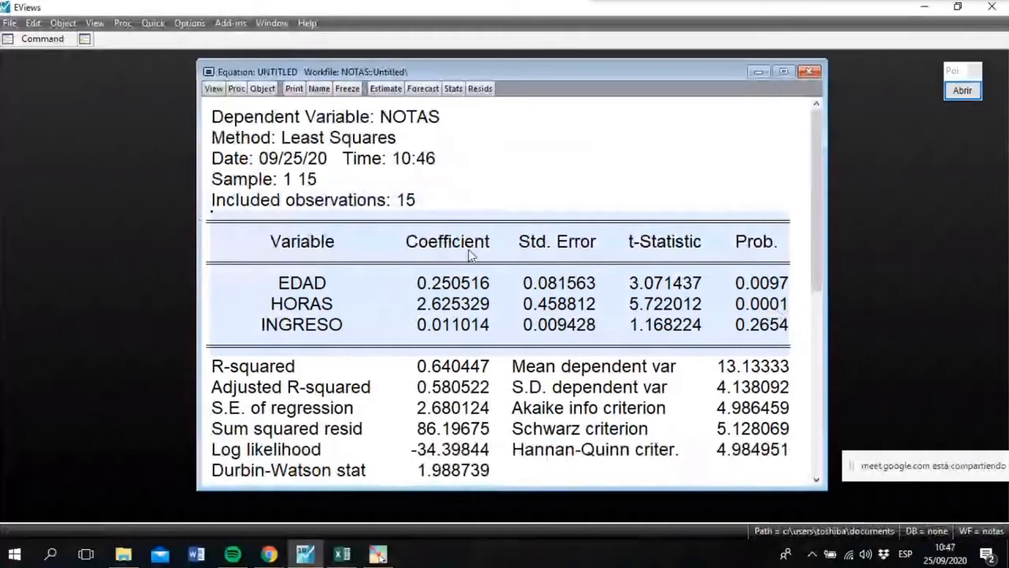
left_click(453, 304)
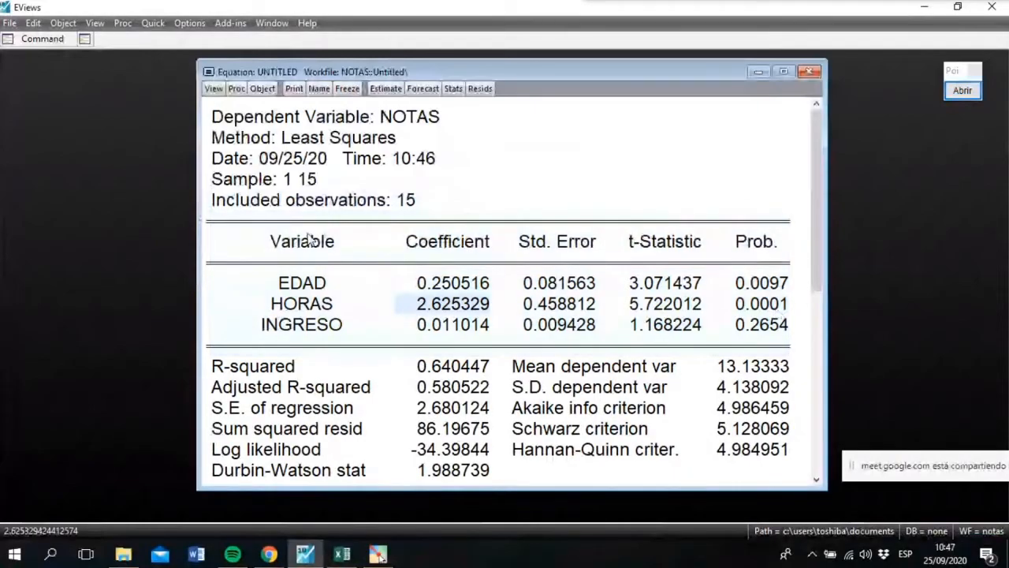
left_click_drag(310, 239, 315, 324)
left_click(319, 279)
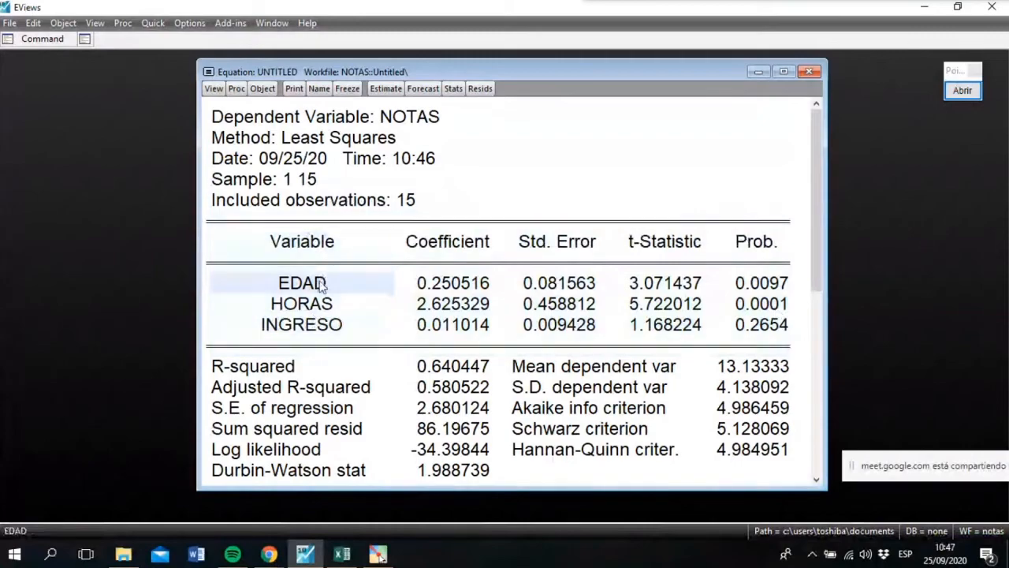
left_click(318, 304)
left_click(318, 327)
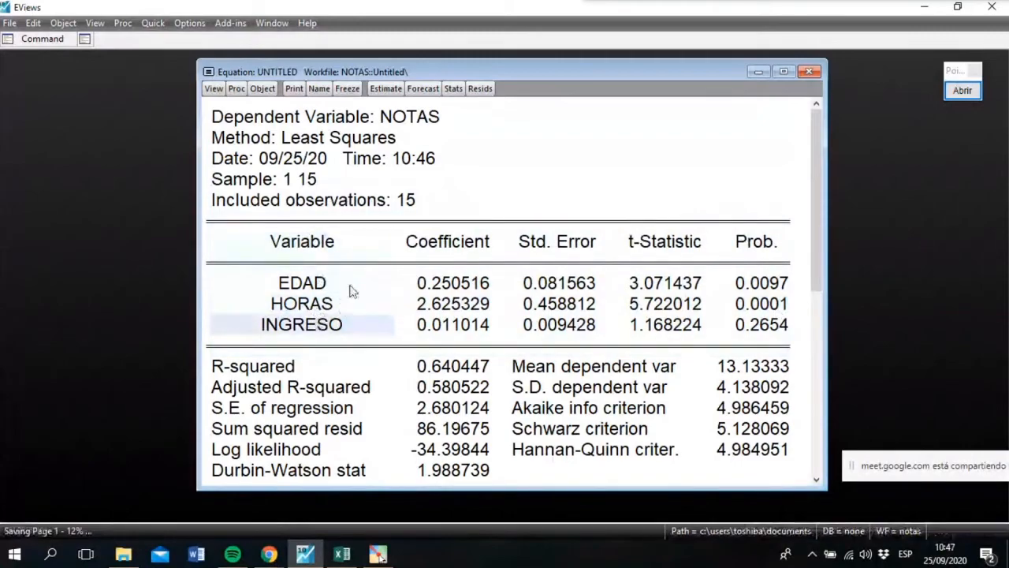
Highlight the Coefficient column of the regression output and go through the coefficients of EDAD, HORAS and INGRESO.
left_click_drag(452, 243, 477, 329)
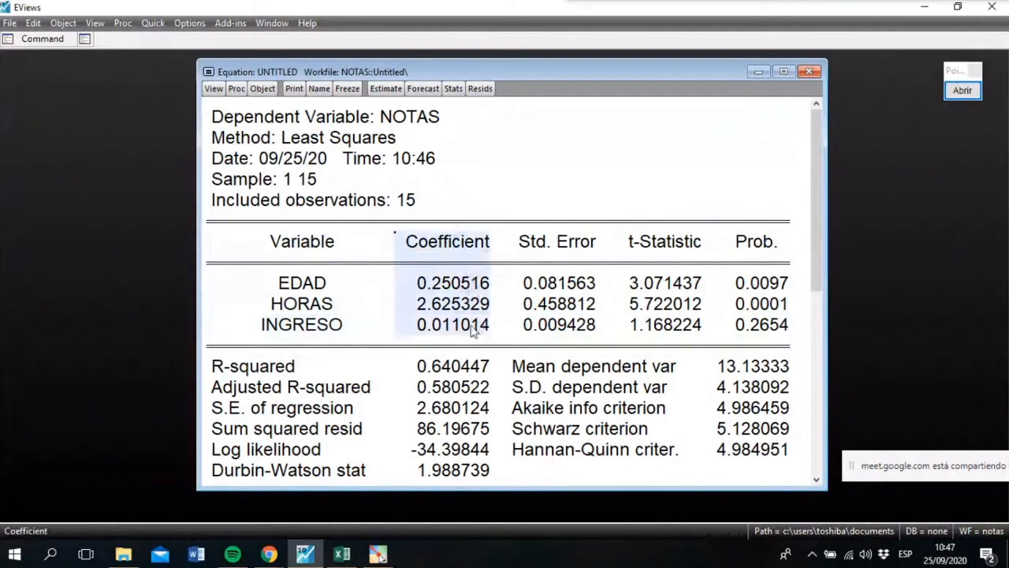
left_click(439, 288)
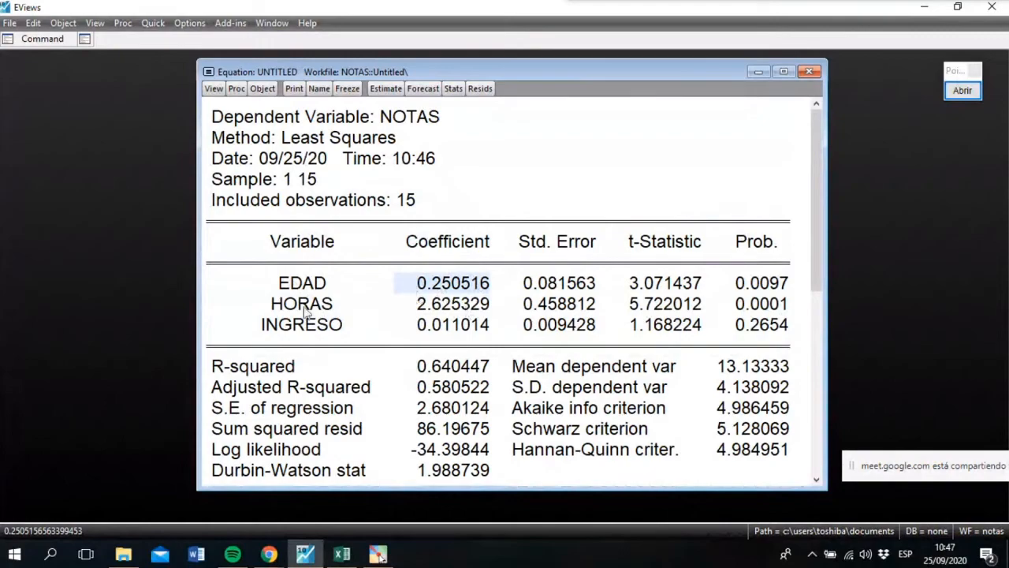
left_click(434, 309)
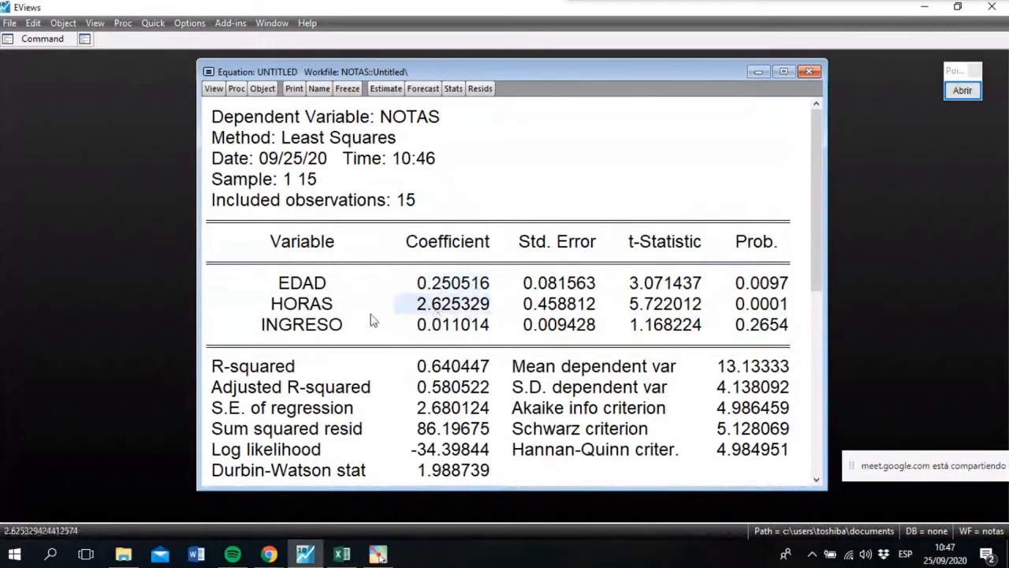
left_click(465, 327)
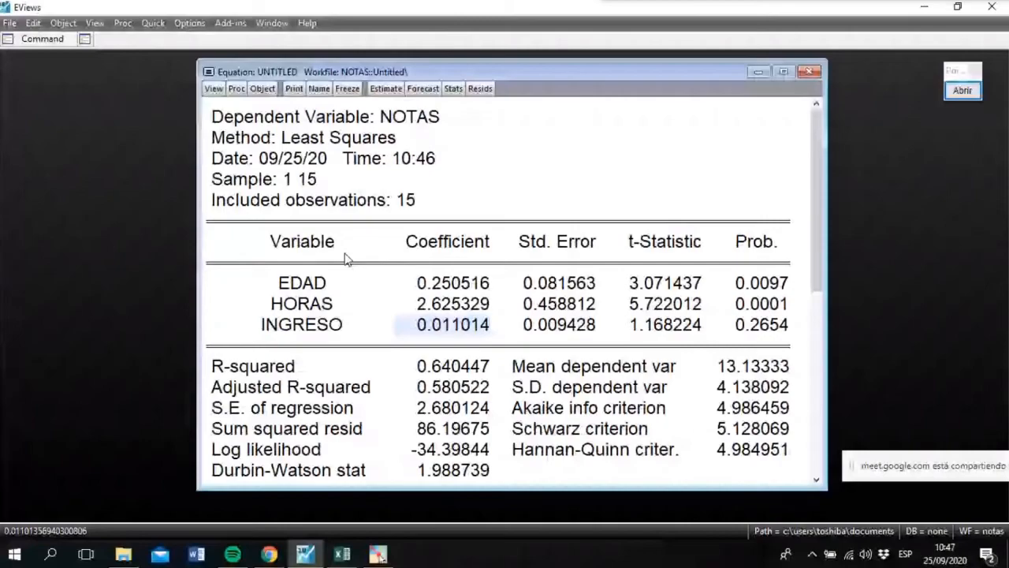
key("Up")
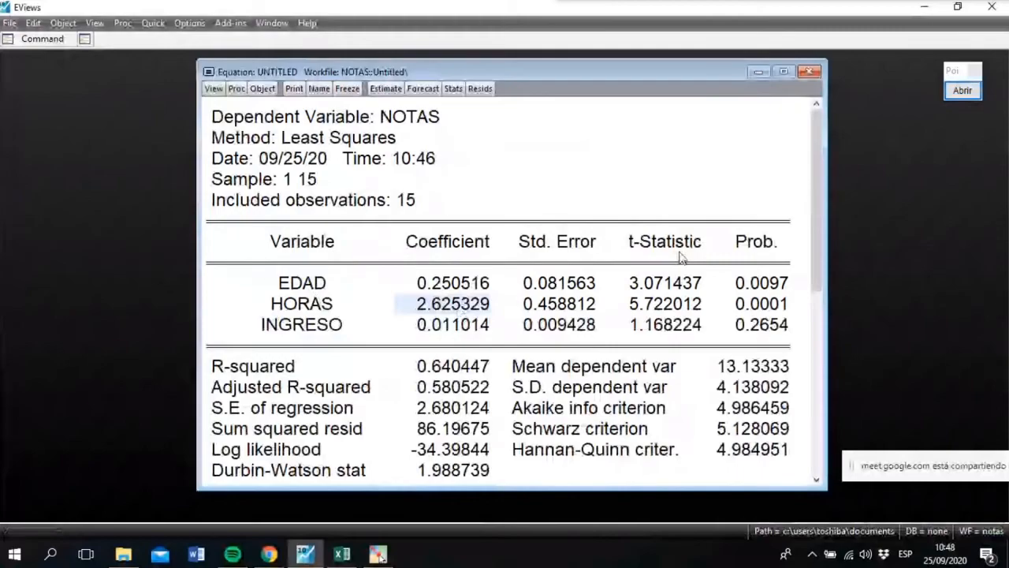
Close the current equation and re-estimate the regression with a constant using the command "ls notas c edad horas ingreso".
left_click(809, 72)
left_click(471, 305)
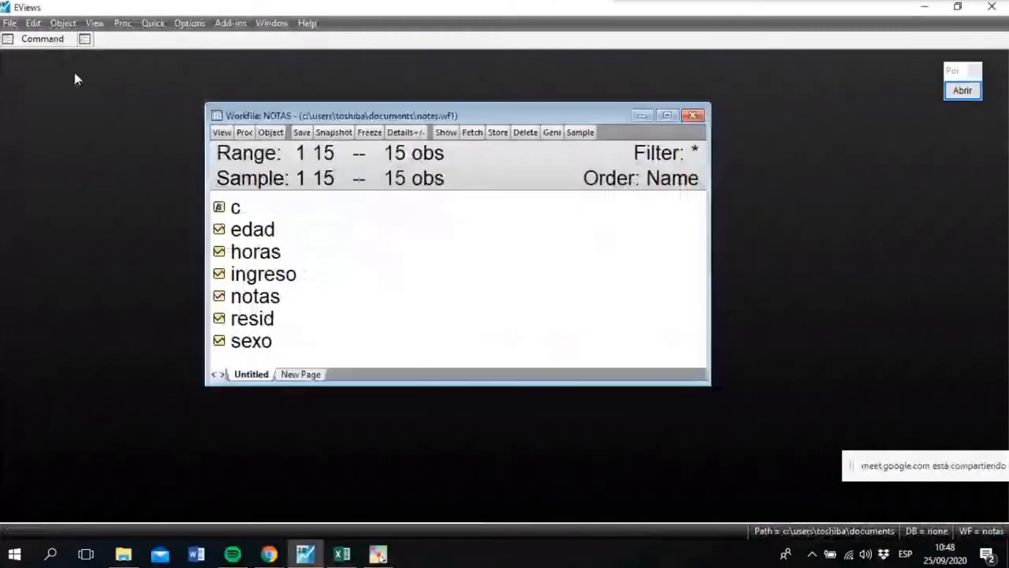
mouse_move(21, 42)
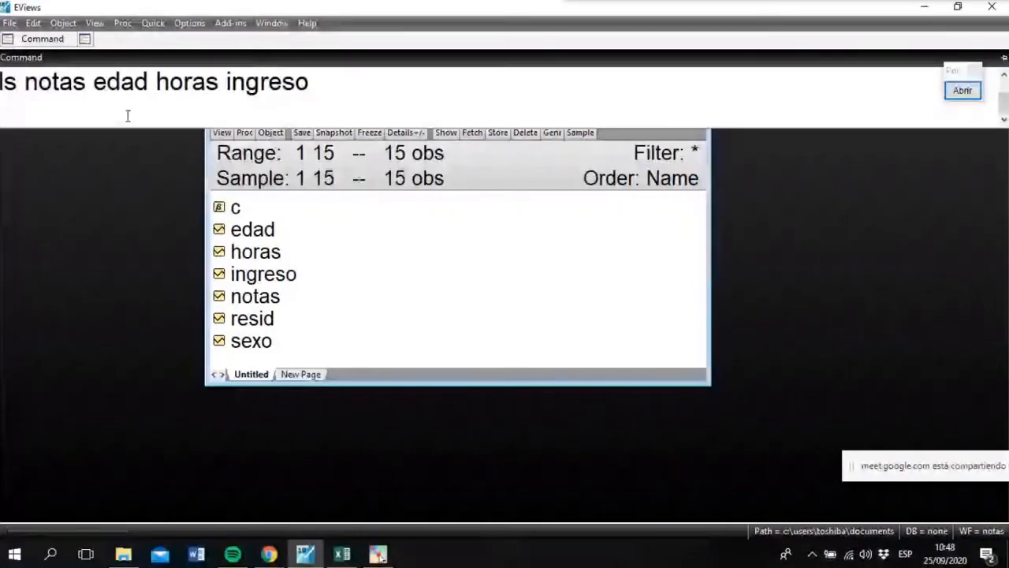
left_click(95, 85)
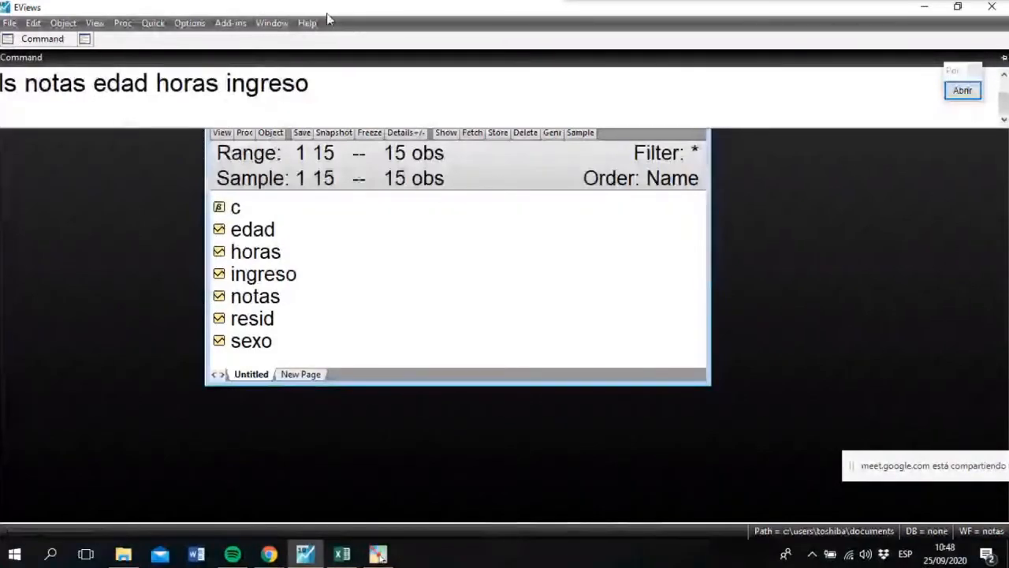
type("c")
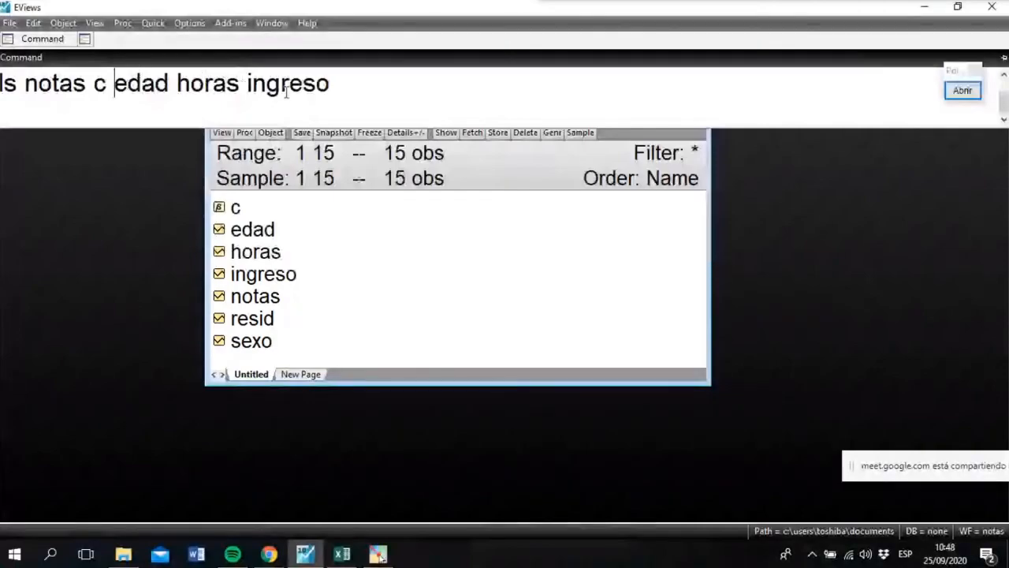
key("Return")
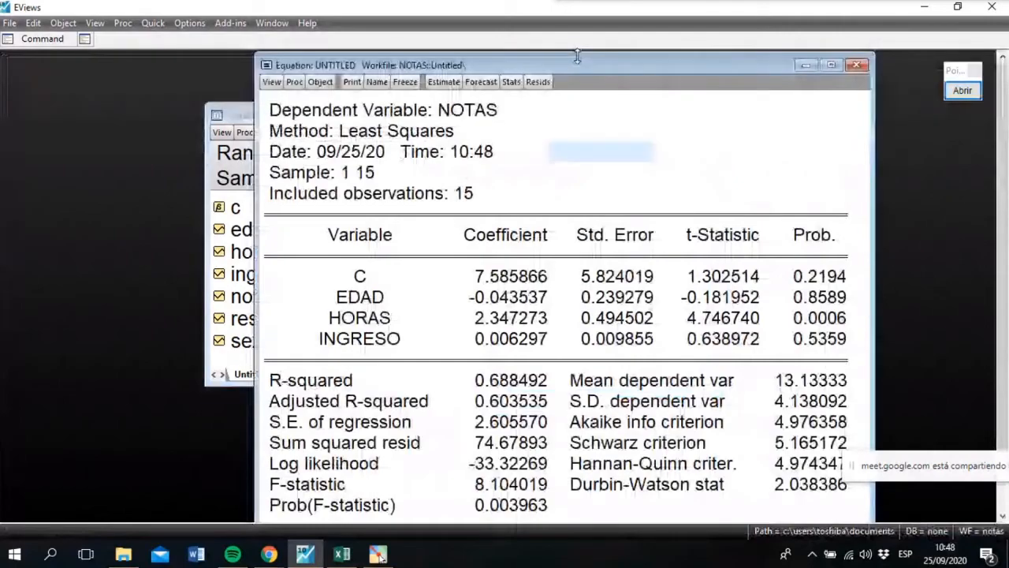
Bring the whole equation window into view and examine the constant's coefficient, the Std. Error column and the t-Statistic column.
left_click_drag(577, 57, 575, 94)
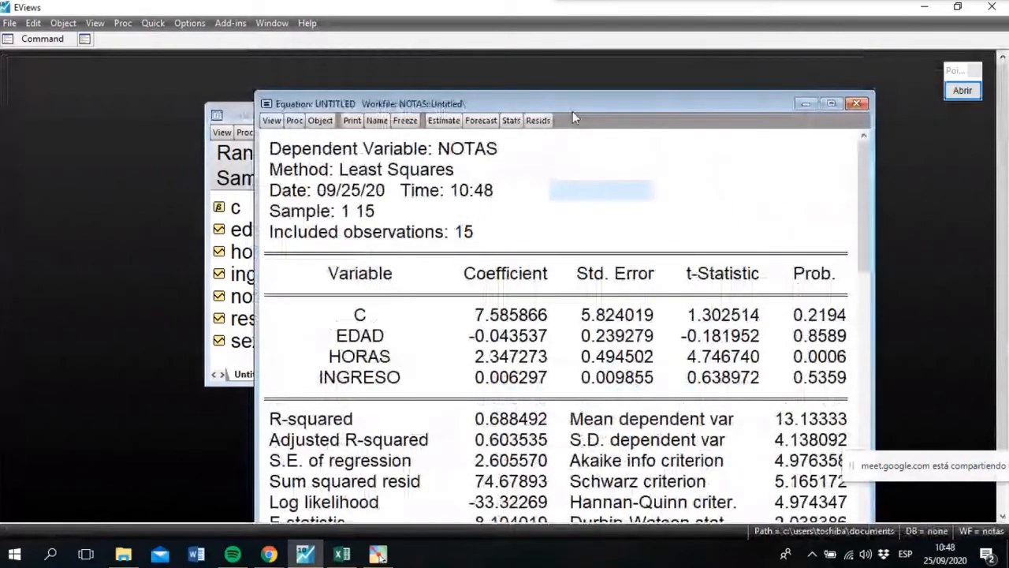
left_click_drag(572, 111, 560, 73)
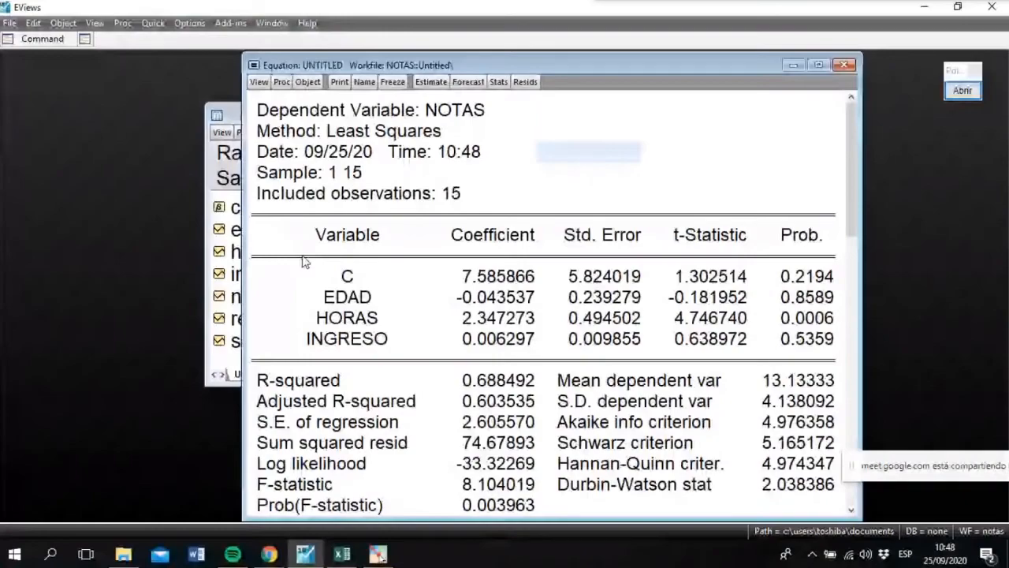
left_click(351, 279)
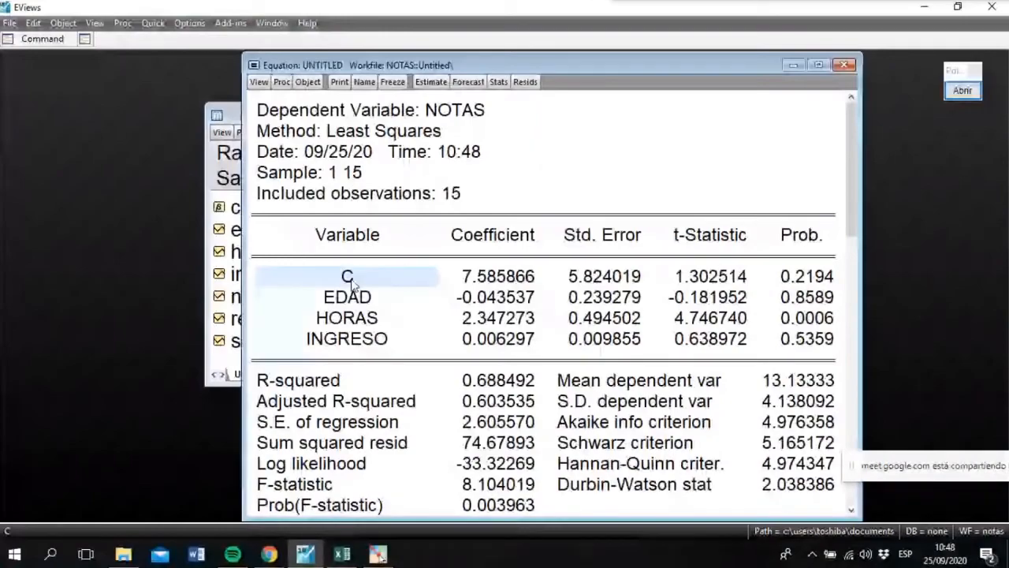
left_click(528, 282)
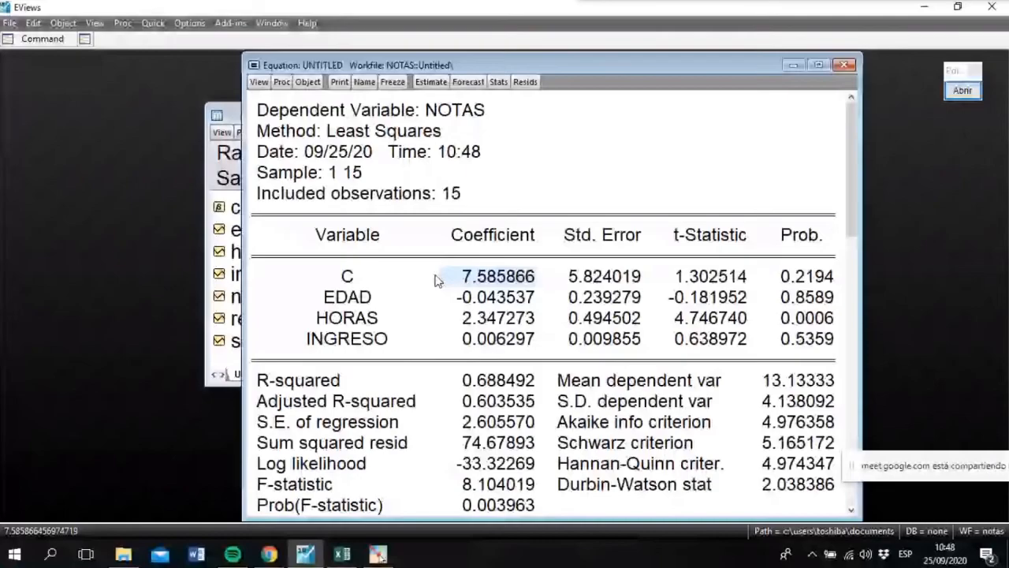
left_click(614, 259)
left_click_drag(612, 256, 605, 339)
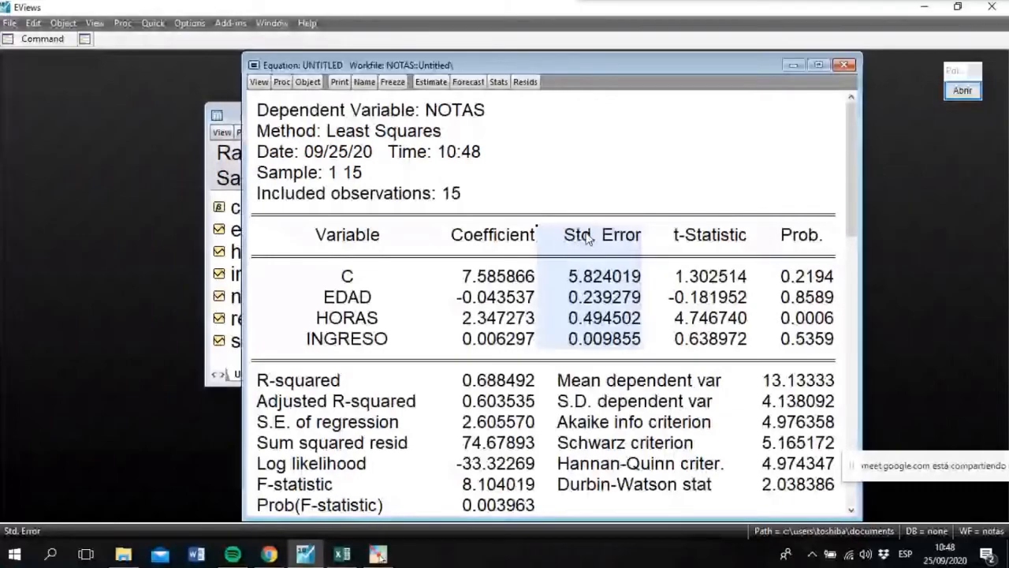
left_click_drag(709, 236, 713, 344)
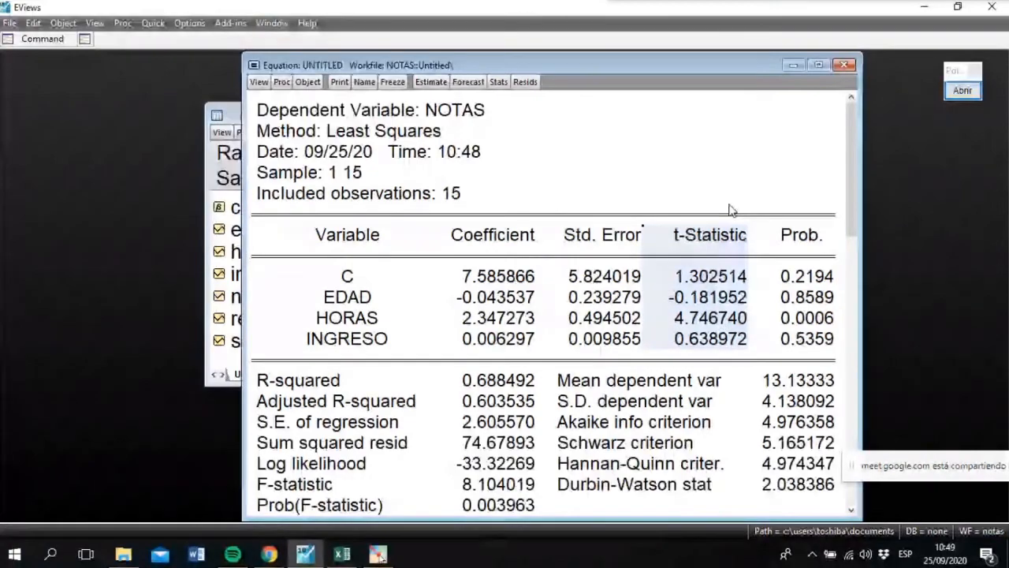
Open the screen annotation tools, circle the t-Statistic heading freehand in red and draw an arrow from it to the blank area above.
left_click(962, 90)
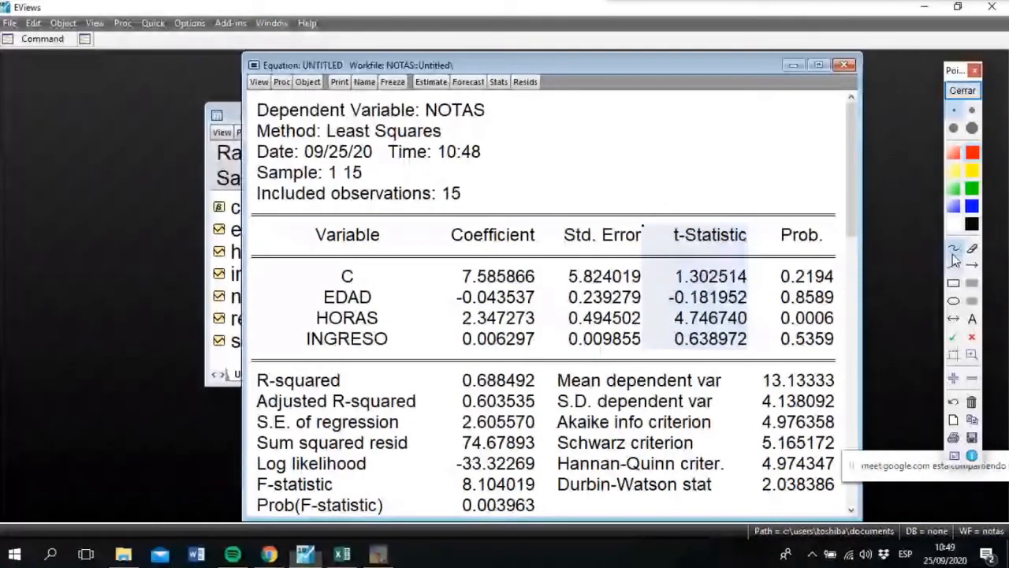
left_click(953, 248)
left_click_drag(684, 223, 563, 140)
Handwrite the formula tc = β̂j / S.E(β̂j) in red and circle the constant's coefficient and standard error, adding an equals sign before its t-statistic.
mouse_move(593, 104)
left_mouse_down()
mouse_move(601, 126)
mouse_move(604, 112)
left_mouse_up()
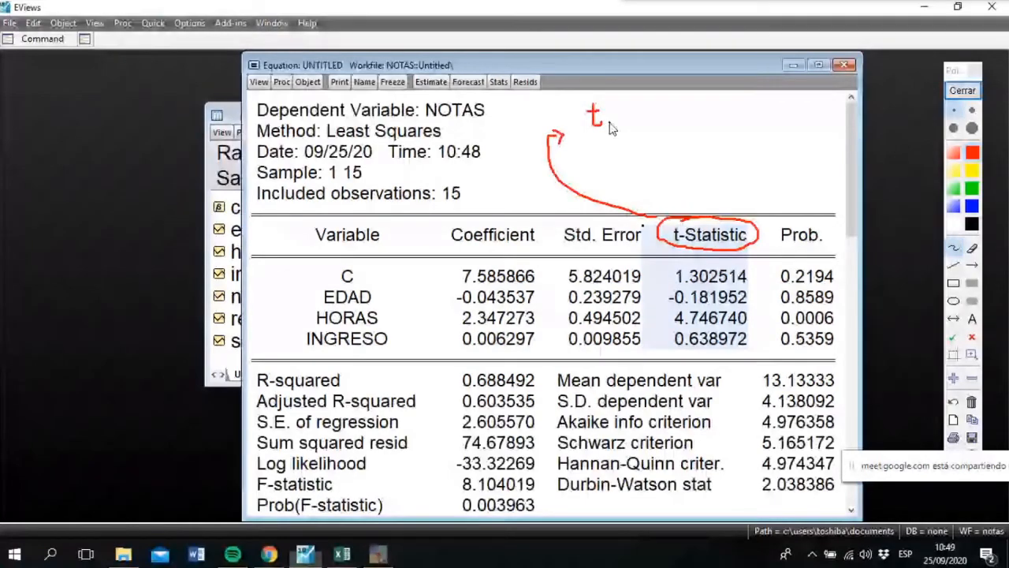
mouse_move(612, 120)
left_mouse_down()
mouse_move(618, 129)
mouse_move(642, 122)
mouse_move(668, 96)
mouse_move(666, 126)
left_mouse_up()
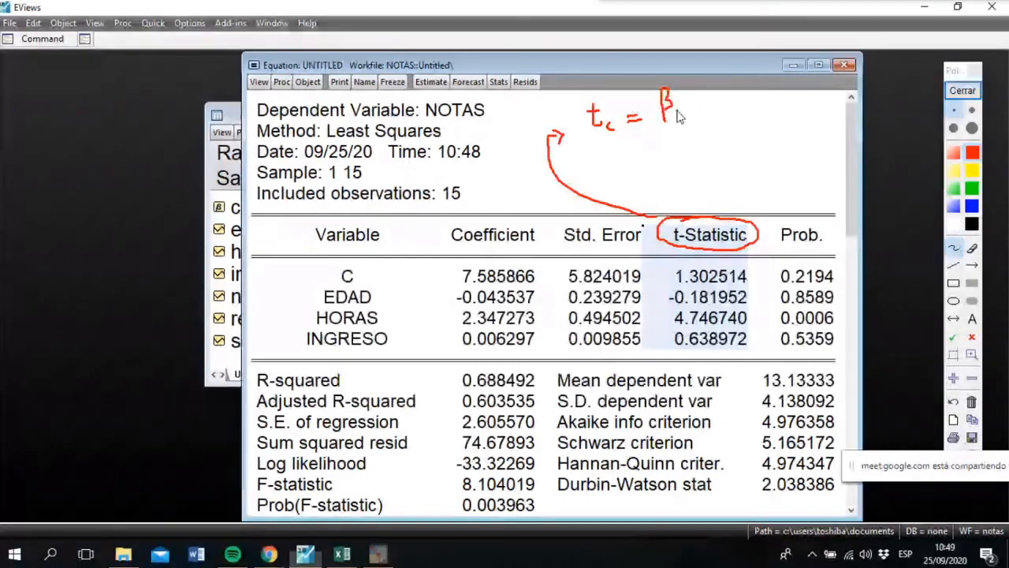
left_click_drag(677, 107, 674, 119)
left_click_drag(659, 82, 671, 81)
mouse_move(655, 127)
left_mouse_down()
mouse_move(694, 123)
mouse_move(680, 151)
mouse_move(668, 150)
mouse_move(679, 135)
mouse_move(691, 151)
mouse_move(697, 131)
mouse_move(707, 153)
left_mouse_up()
left_click(685, 146)
left_click(719, 145)
mouse_move(717, 133)
left_mouse_down()
mouse_move(726, 150)
mouse_move(716, 159)
mouse_move(722, 135)
mouse_move(725, 160)
mouse_move(740, 158)
left_mouse_up()
left_click(730, 143)
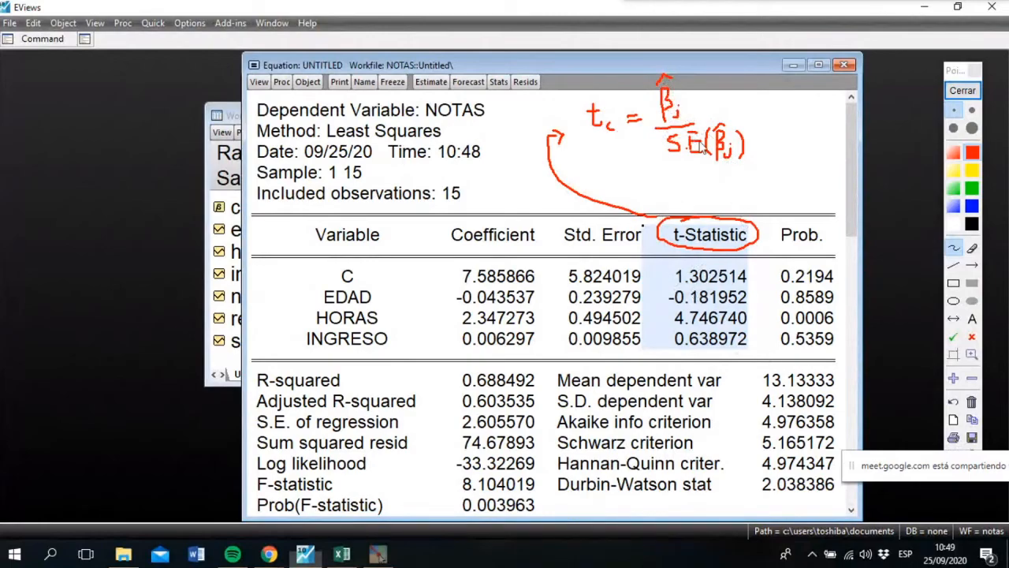
mouse_move(521, 265)
left_mouse_down()
mouse_move(493, 263)
mouse_move(458, 290)
mouse_move(524, 265)
mouse_move(569, 269)
mouse_move(560, 277)
mouse_move(653, 274)
mouse_move(613, 260)
mouse_move(578, 265)
left_mouse_up()
left_click_drag(662, 277, 668, 281)
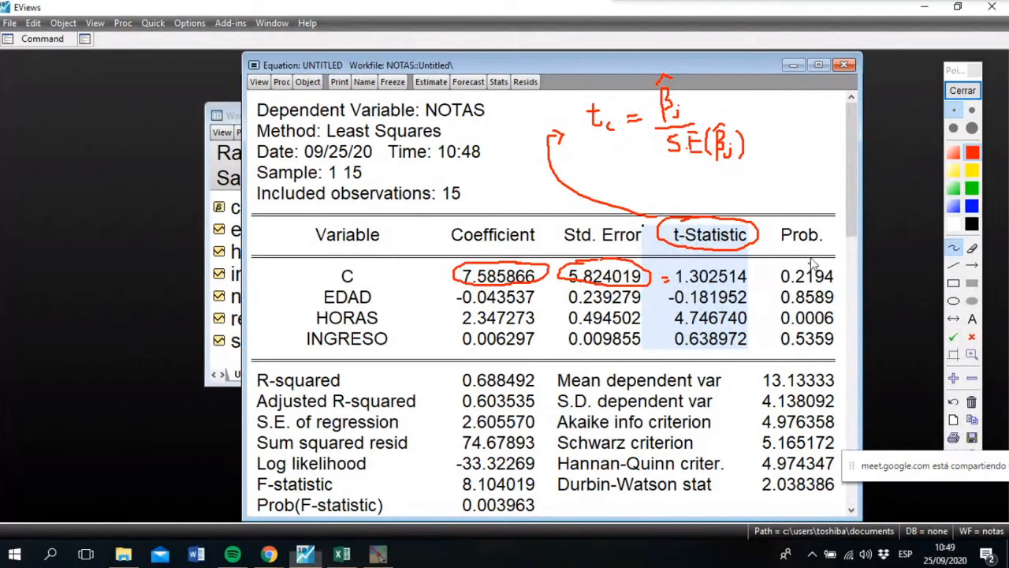
Circle the Prob. column in blue, draw an arrow from it and handwrite "P < 0.05 ⇒" below the formula.
left_click(970, 208)
mouse_move(783, 203)
left_mouse_down()
mouse_move(770, 339)
mouse_move(804, 366)
mouse_move(849, 326)
mouse_move(837, 235)
mouse_move(781, 207)
left_mouse_up()
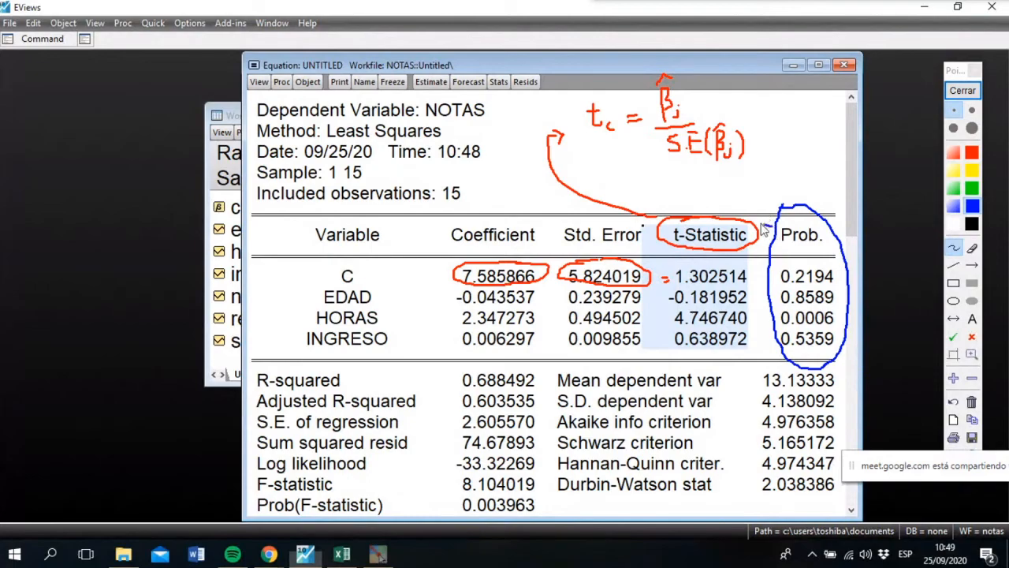
mouse_move(763, 228)
left_mouse_down()
mouse_move(707, 199)
mouse_move(713, 178)
mouse_move(732, 181)
left_mouse_up()
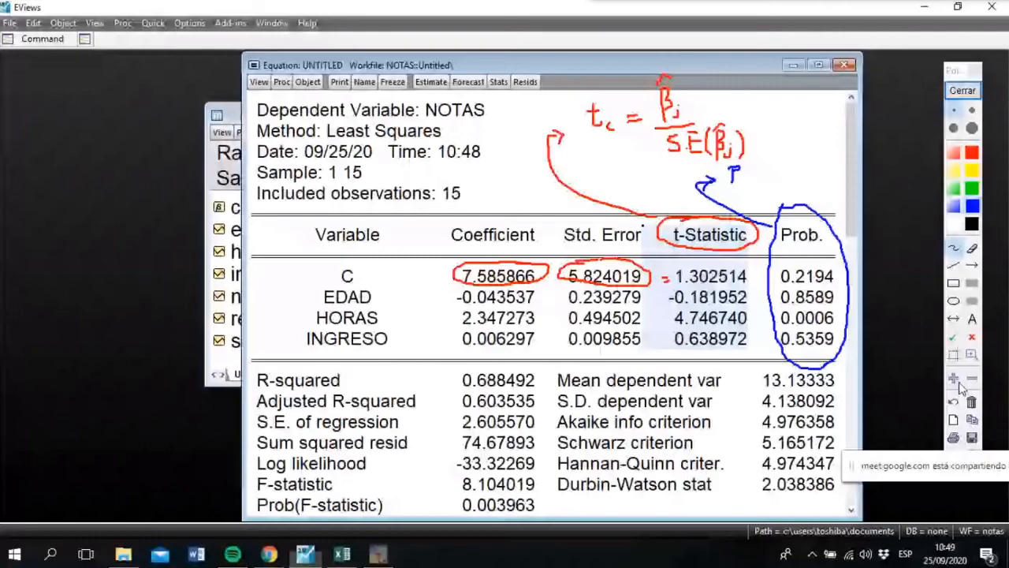
left_click_drag(752, 171, 754, 183)
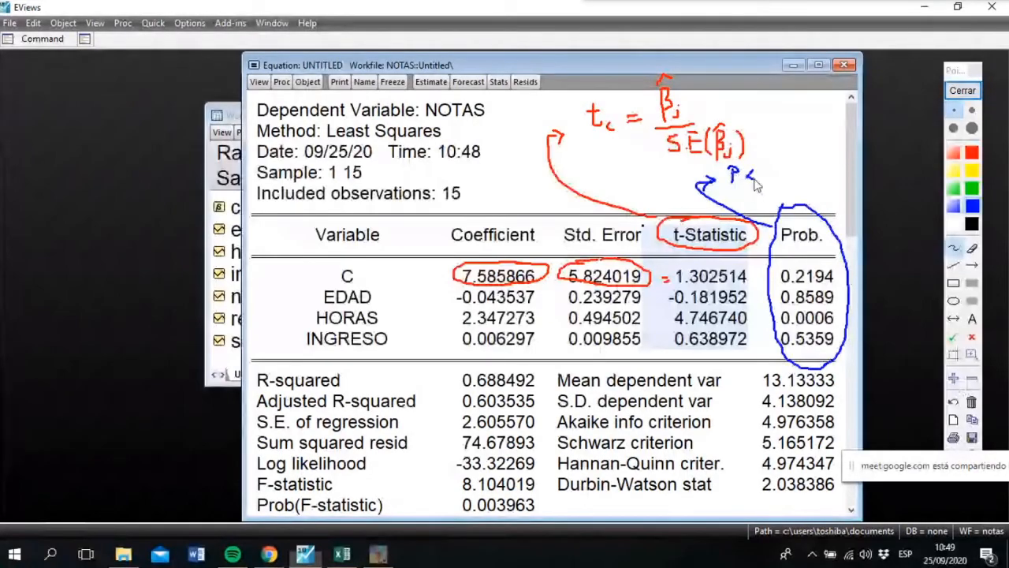
left_click_drag(768, 168, 789, 181)
left_click(775, 179)
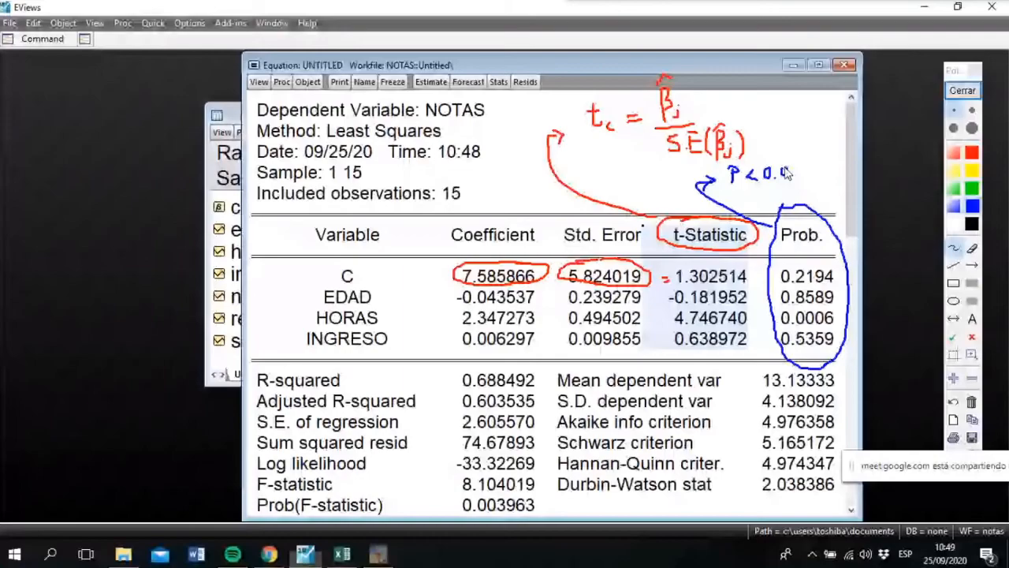
mouse_move(789, 167)
left_mouse_down()
mouse_move(788, 180)
mouse_move(823, 168)
mouse_move(824, 178)
left_mouse_up()
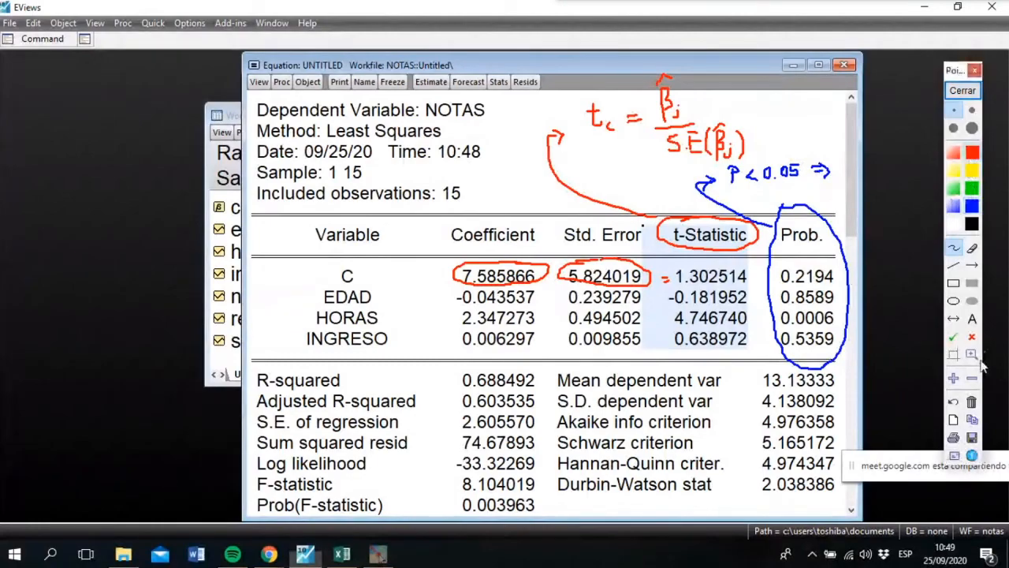
Add the red text annotation "Rechazo Ho" after the "P < 0.05 ⇒" note, using the medium thickness.
left_click(972, 110)
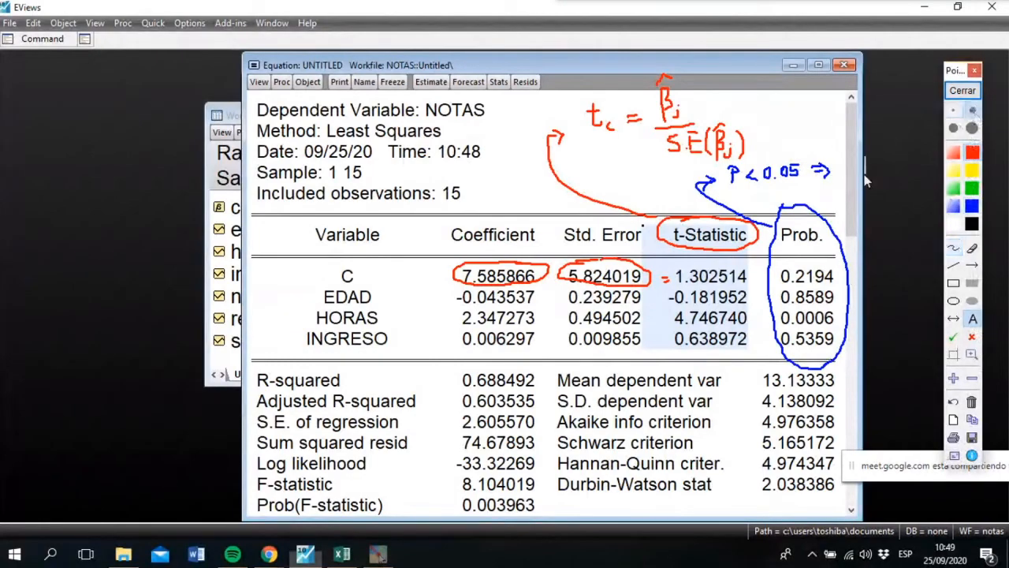
type("R")
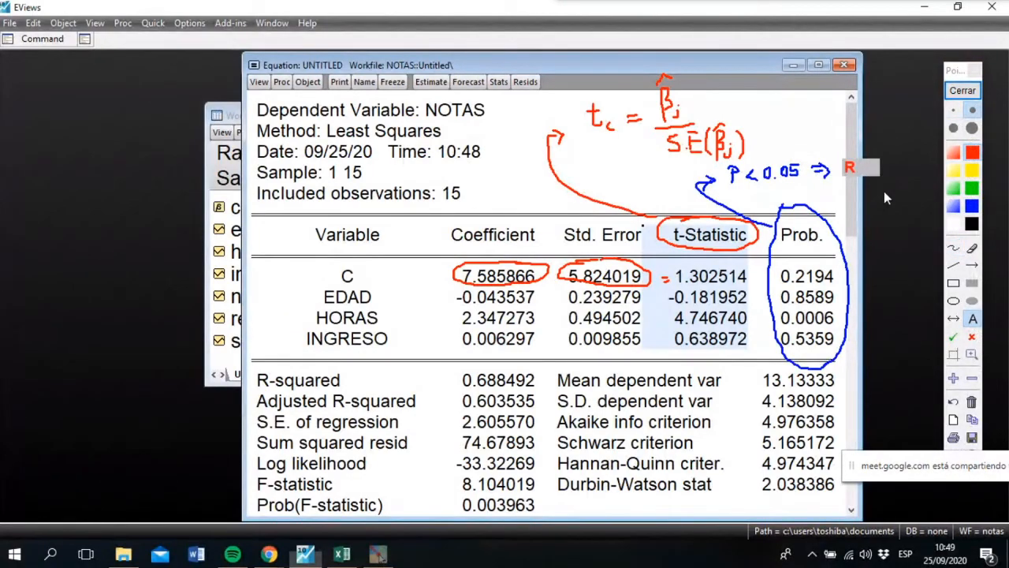
type("echazo Ho")
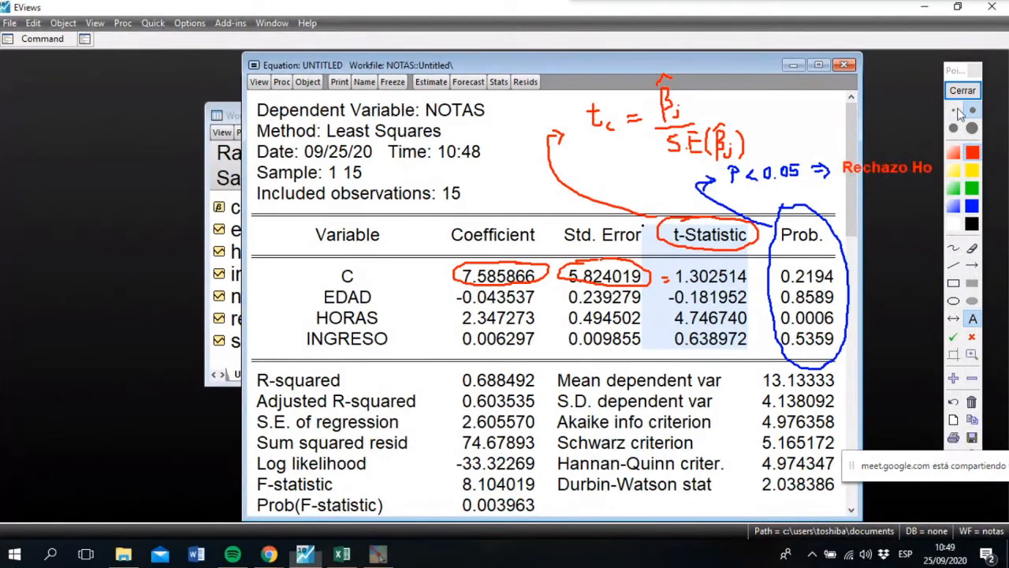
Move the annotation palette away from the notes, then circle the Coefficient and t-Statistic columns freehand in thin green.
left_click_drag(964, 71, 37, 74)
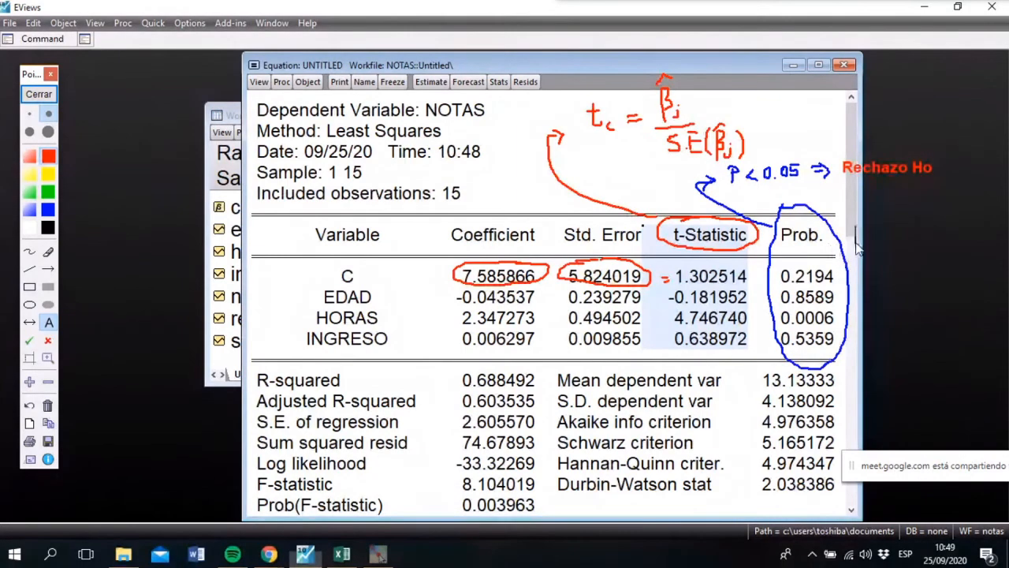
left_click(53, 212)
left_click(31, 115)
left_click(761, 194)
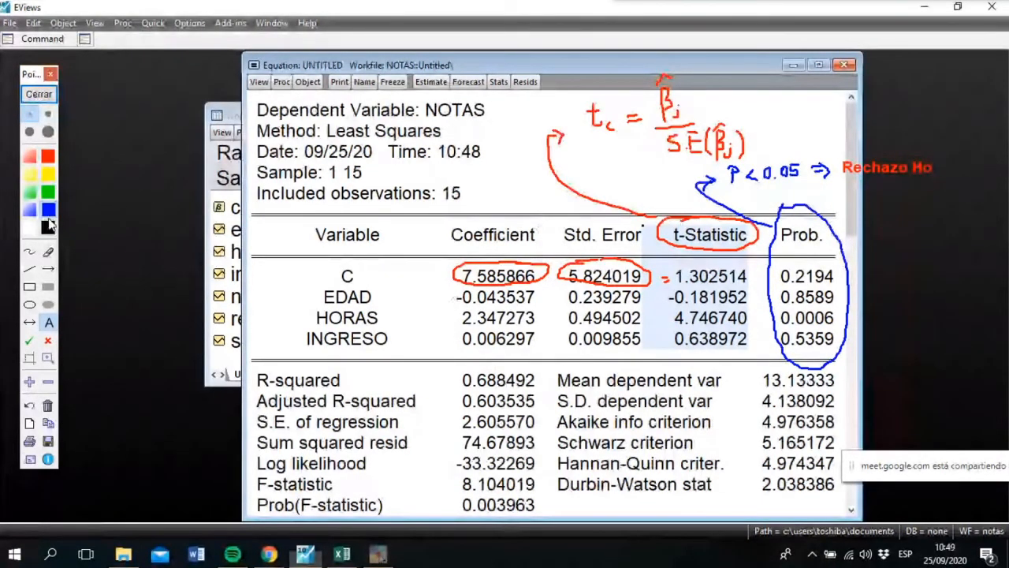
left_click(29, 251)
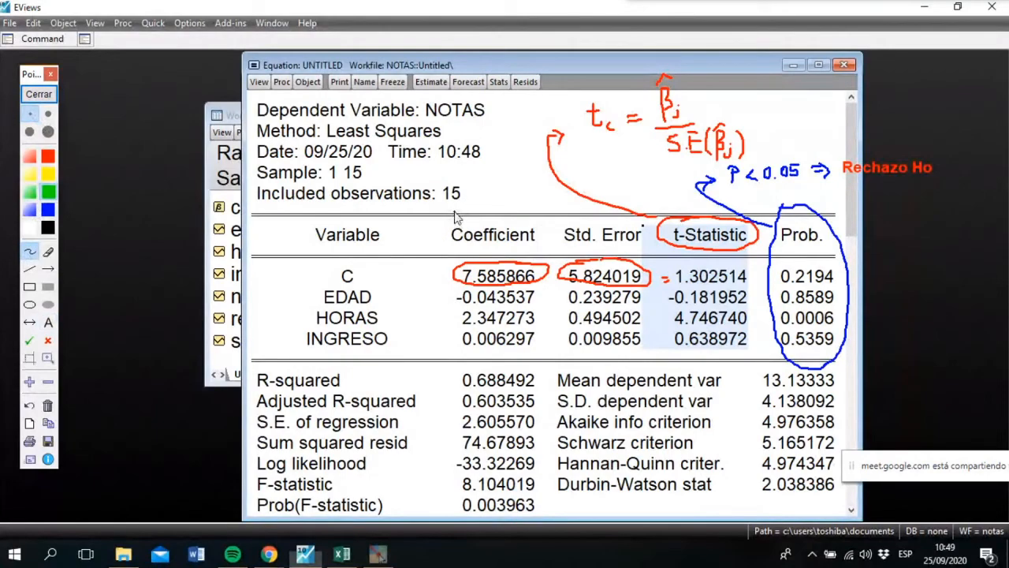
mouse_move(455, 217)
left_mouse_down()
mouse_move(432, 315)
mouse_move(562, 260)
mouse_move(520, 197)
mouse_move(461, 212)
left_mouse_up()
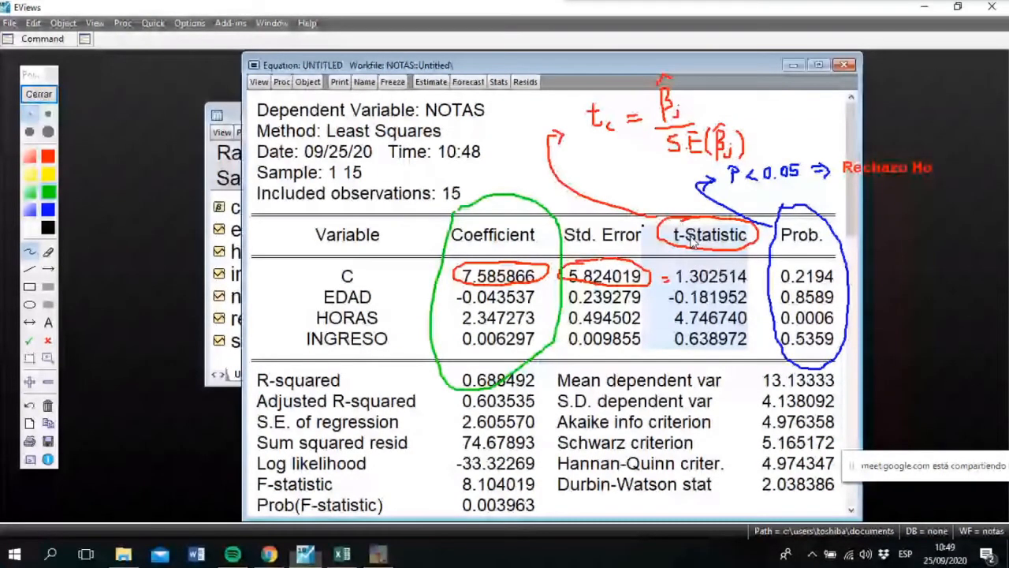
left_click_drag(680, 194, 699, 185)
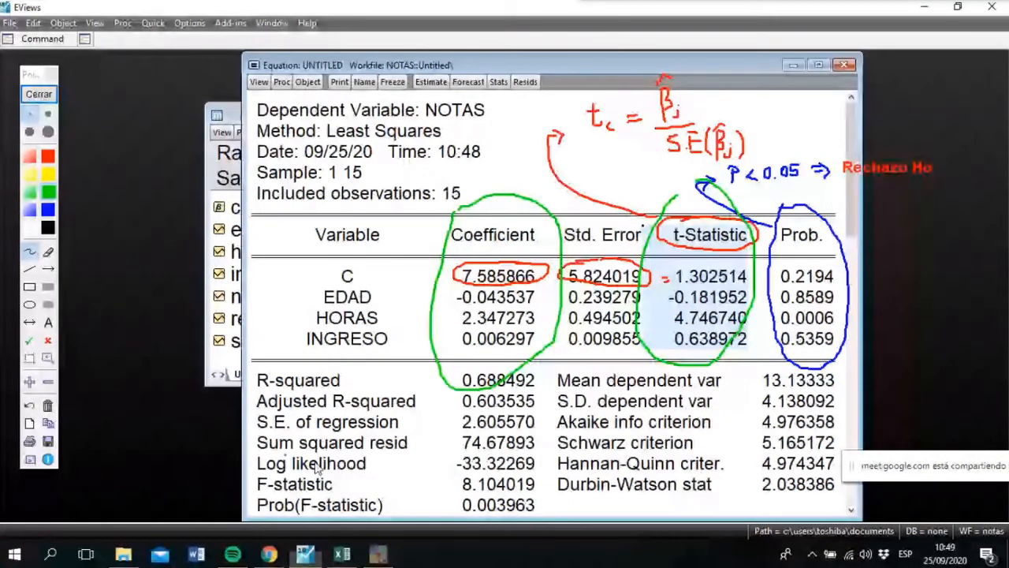
Erase the lower part of the green Coefficient circle, then circle the R-squared and Adjusted R-squared values and the tc formula in thin red.
left_click(49, 252)
left_click_drag(434, 383, 516, 365)
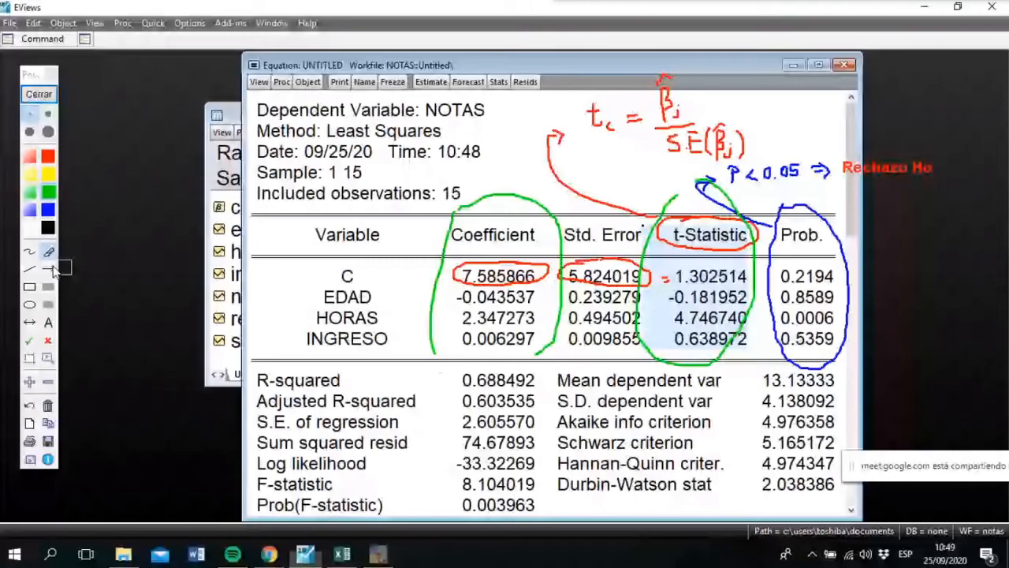
left_click(29, 251)
mouse_move(533, 367)
left_mouse_down()
mouse_move(468, 368)
mouse_move(445, 392)
mouse_move(550, 370)
left_mouse_up()
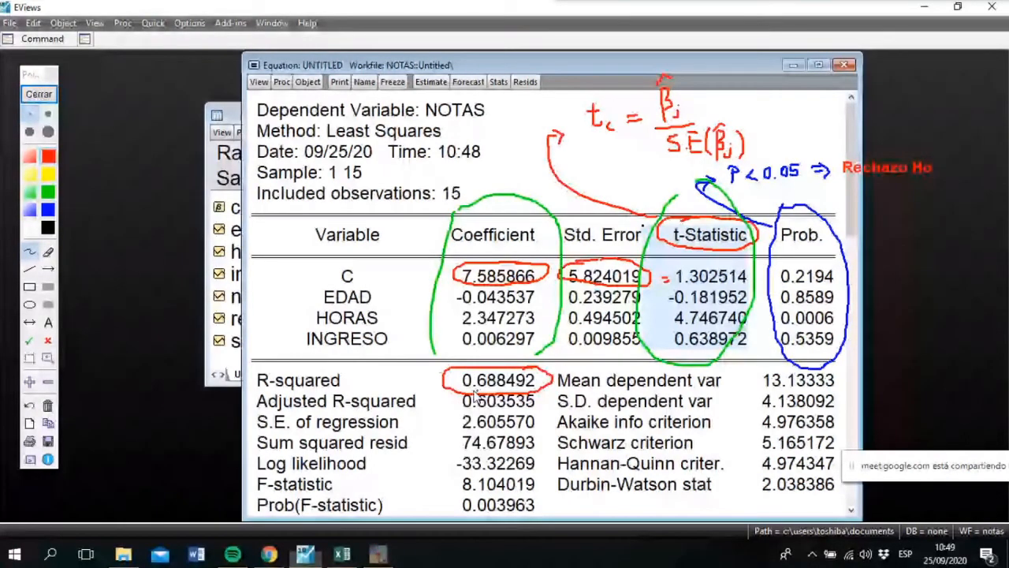
mouse_move(475, 396)
left_mouse_down()
mouse_move(449, 411)
mouse_move(454, 389)
left_mouse_up()
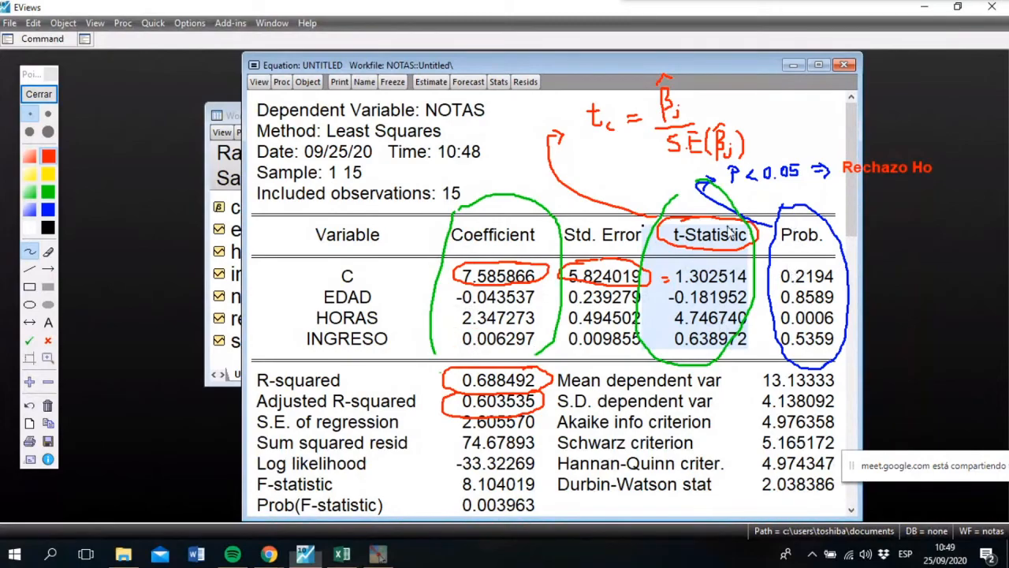
mouse_move(590, 78)
left_mouse_down()
mouse_move(578, 140)
mouse_move(627, 169)
mouse_move(694, 186)
mouse_move(755, 169)
mouse_move(781, 147)
mouse_move(615, 57)
mouse_move(583, 91)
left_mouse_up()
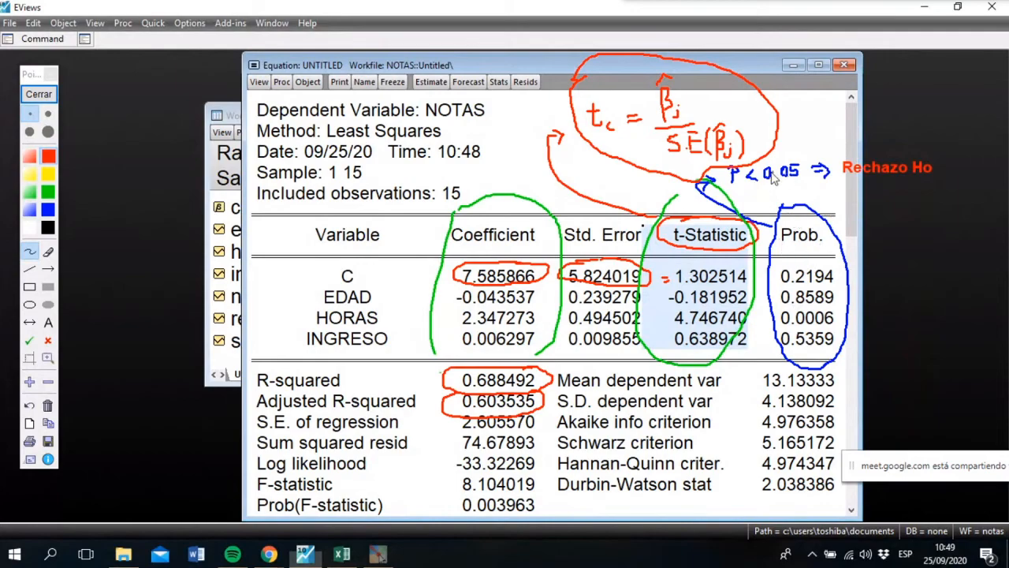
Circle the "P < 0.05" and "Rechazo Ho" notes in green and handwrite "al 95%" below the second one.
left_click(48, 192)
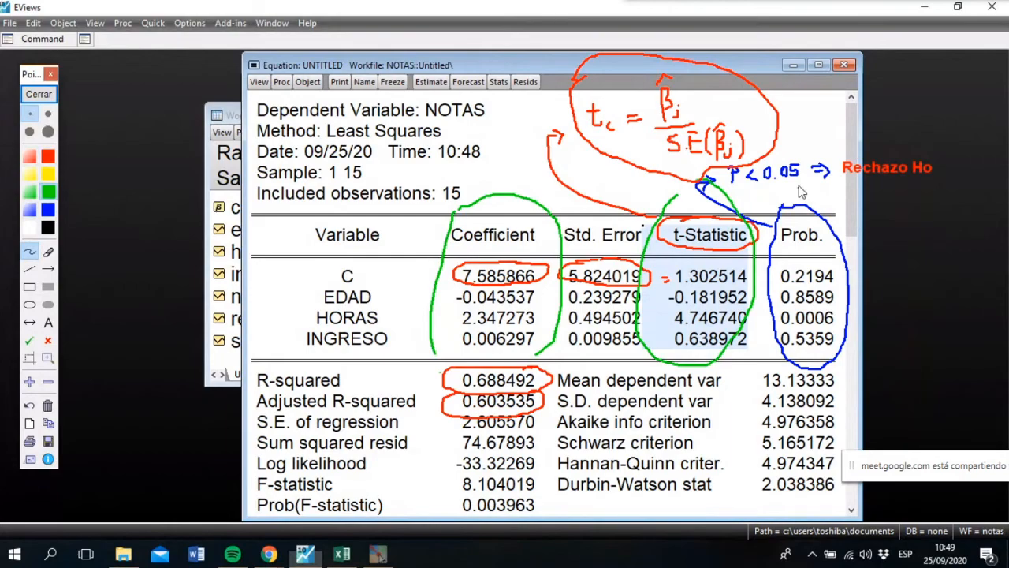
left_click_drag(796, 158, 812, 162)
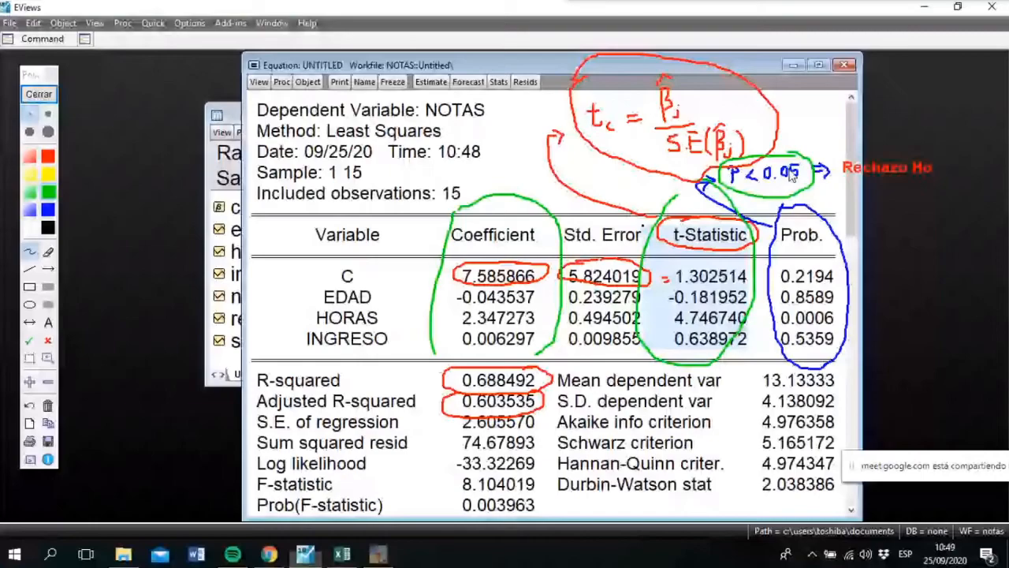
mouse_move(904, 152)
left_mouse_down()
mouse_move(859, 194)
mouse_move(924, 160)
left_mouse_up()
left_click_drag(906, 215, 903, 216)
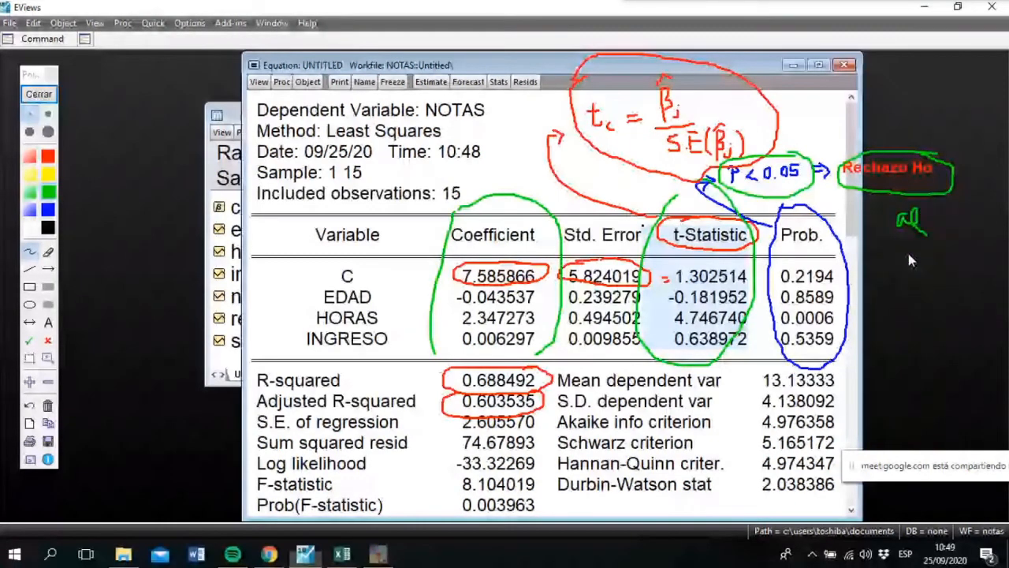
left_click_drag(908, 254, 906, 276)
left_click_drag(924, 254, 915, 274)
left_click_drag(946, 251, 938, 268)
left_click_drag(949, 263, 950, 268)
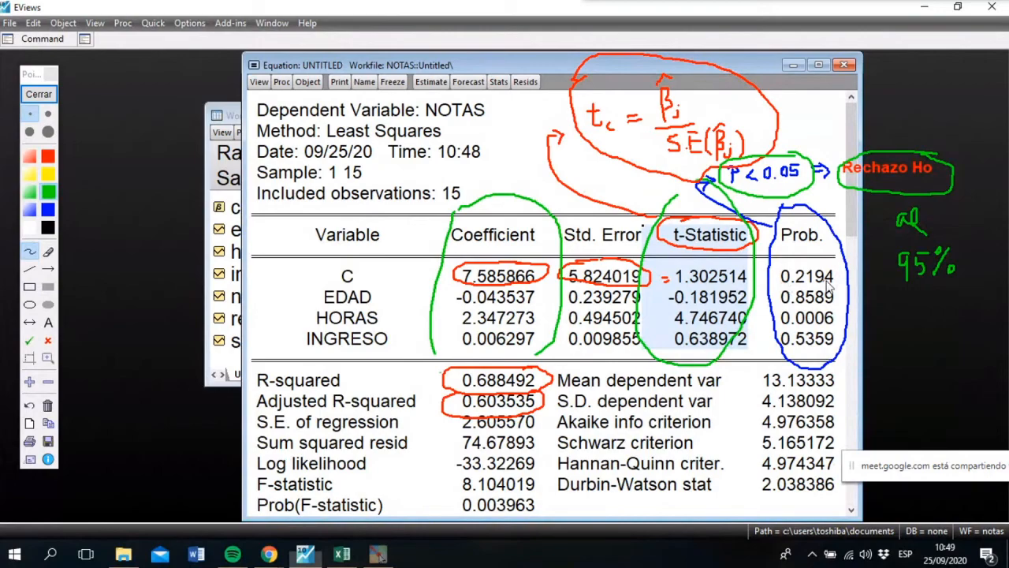
Circle the Prob. values of EDAD, HORAS and INGRESO individually in green.
left_click_drag(774, 290, 777, 321)
left_click_drag(868, 320, 840, 313)
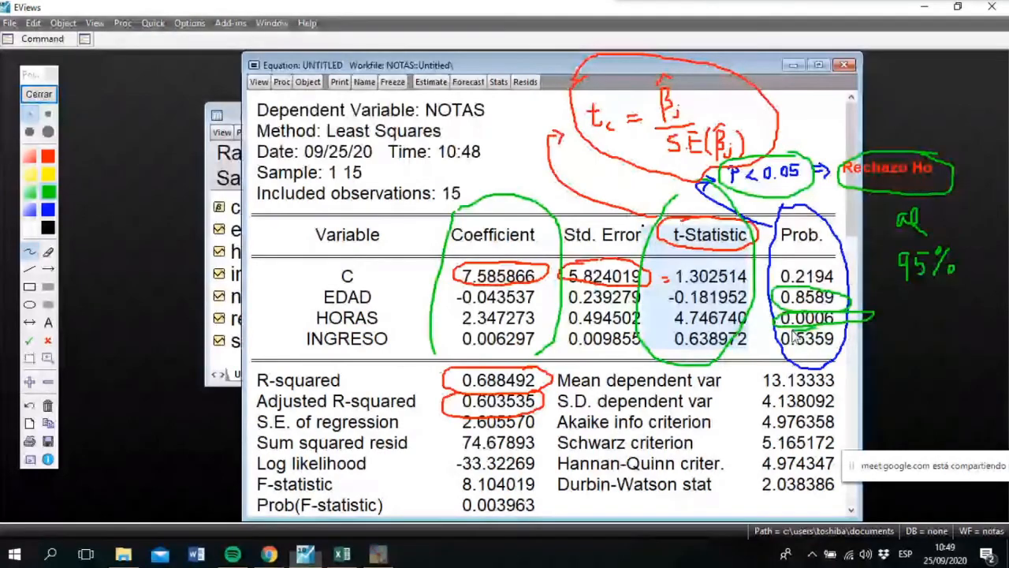
left_click_drag(794, 337, 847, 332)
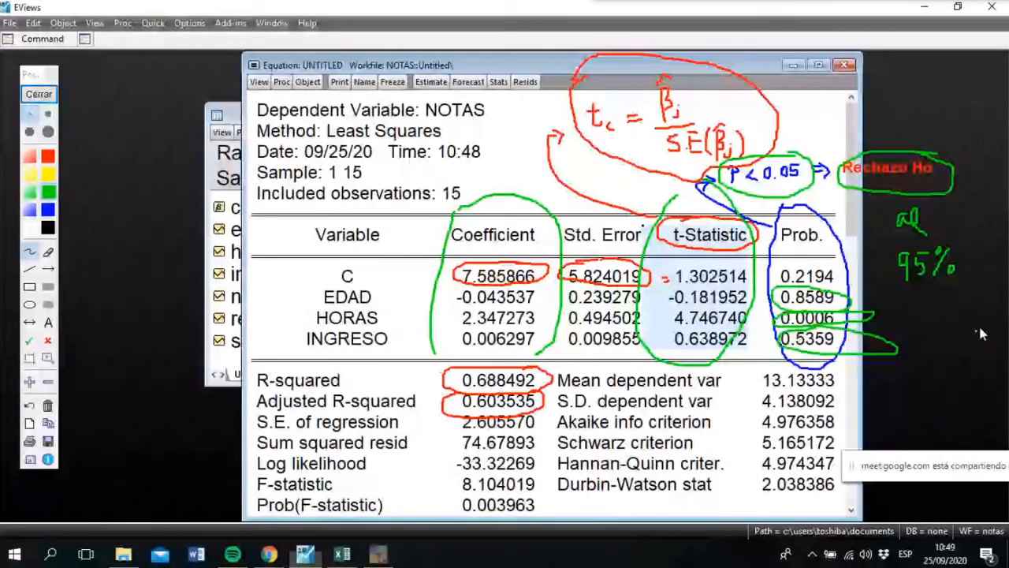
Close the annotations, widen the equation window slightly and select the Prob. column from its heading through the INGRESO row.
left_click(37, 93)
left_click(802, 276)
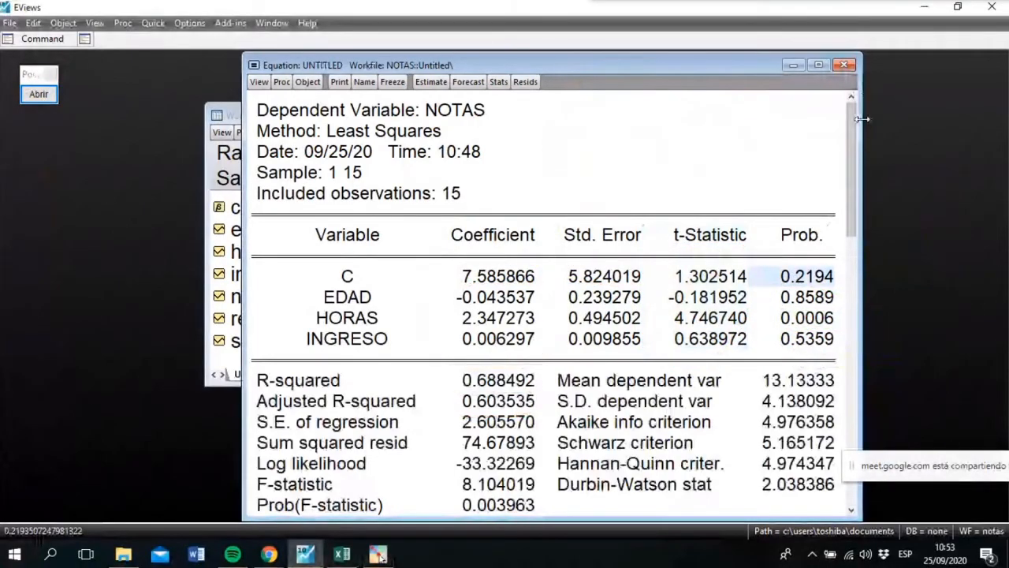
left_click_drag(861, 119, 871, 119)
left_click_drag(801, 234, 737, 352)
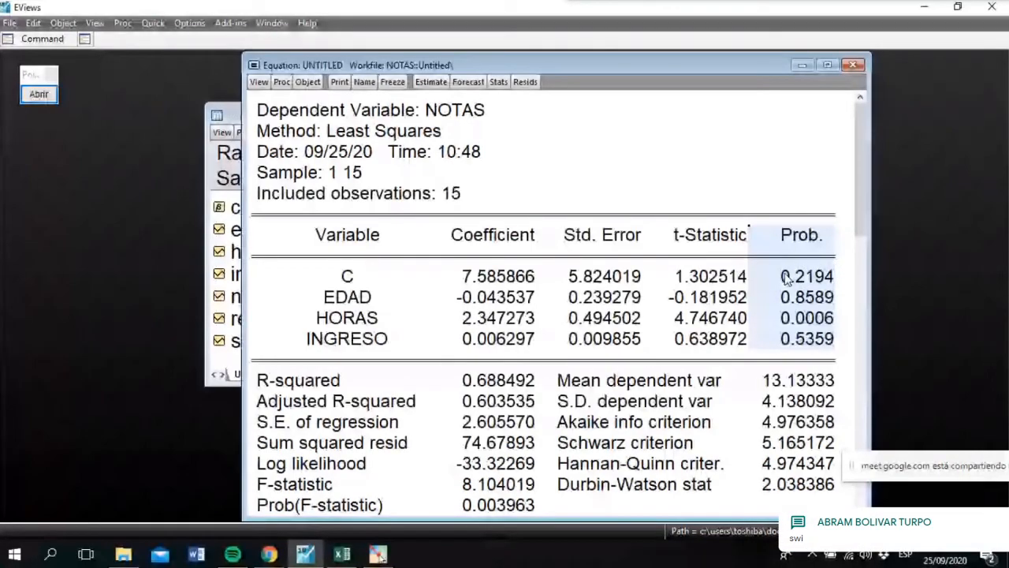
Reopen the annotation palette and stamp red crosses beside C, EDAD and INGRESO and a green check mark beside HORAS.
left_click(38, 94)
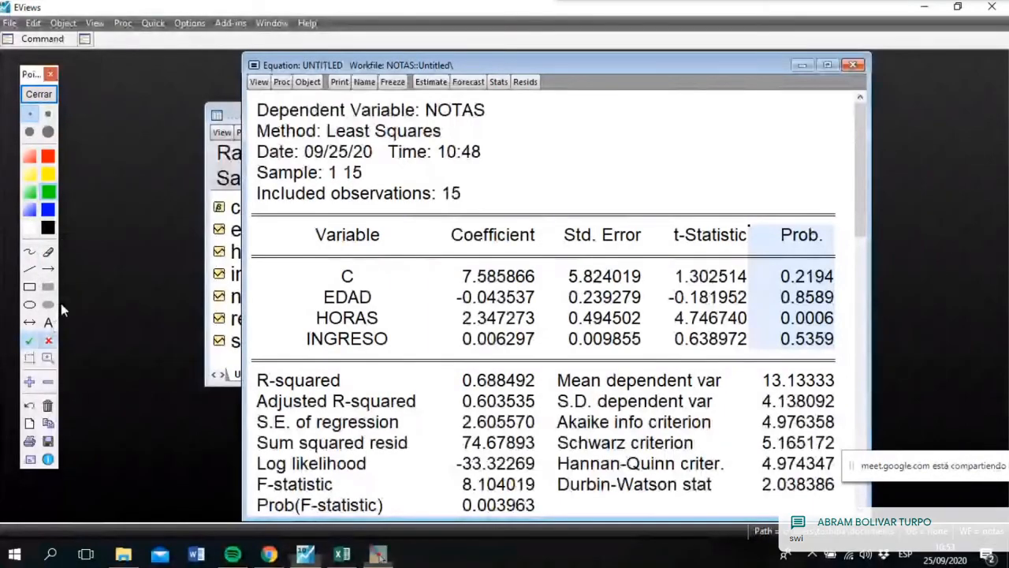
left_click(36, 157)
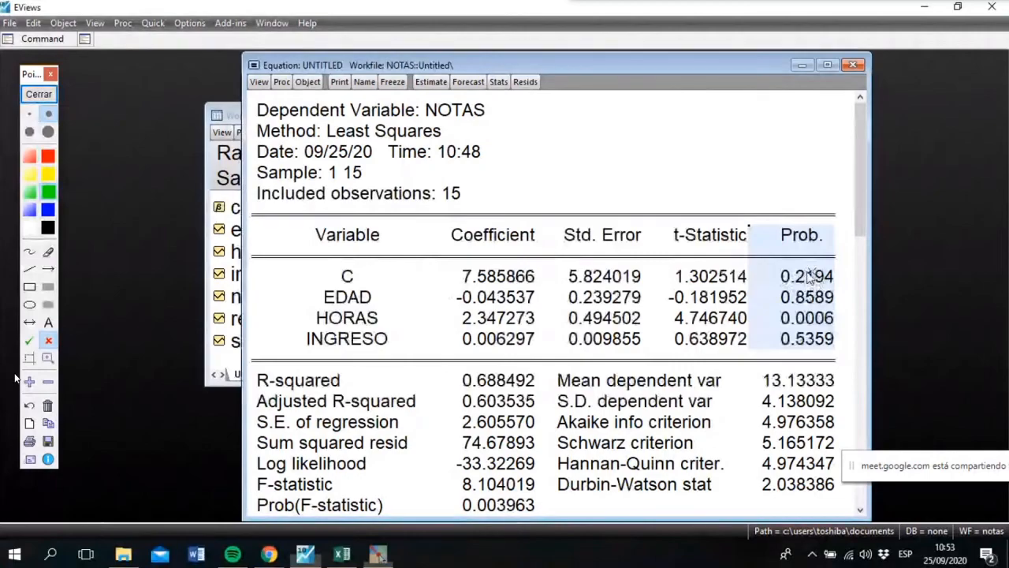
left_click(380, 275)
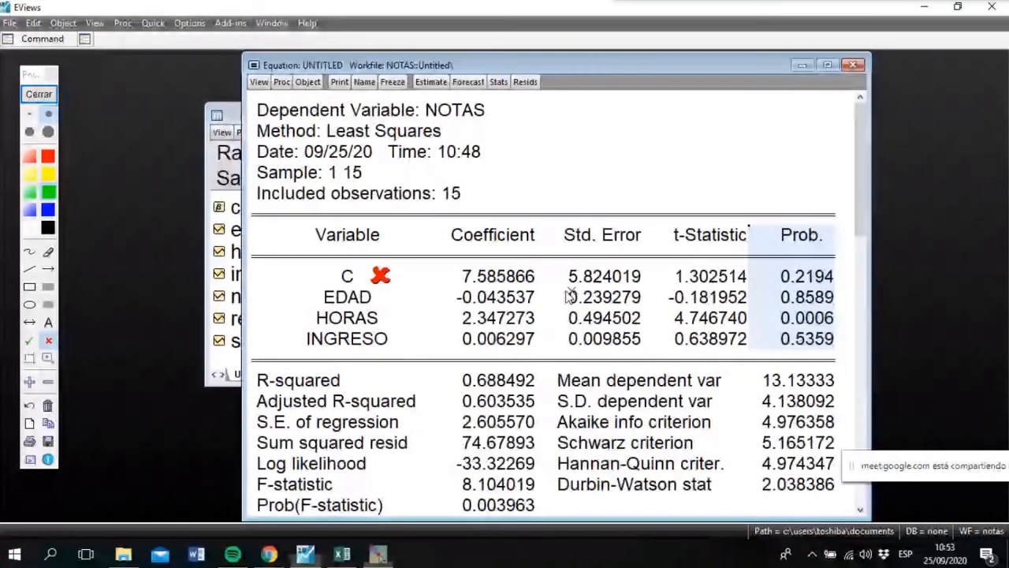
left_click(385, 299)
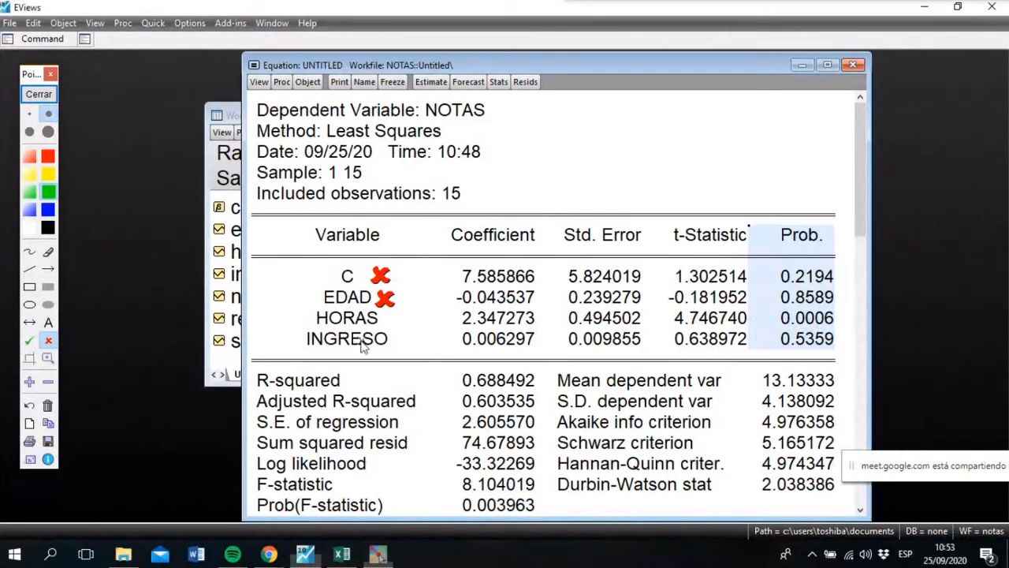
left_click(28, 340)
left_click(391, 319)
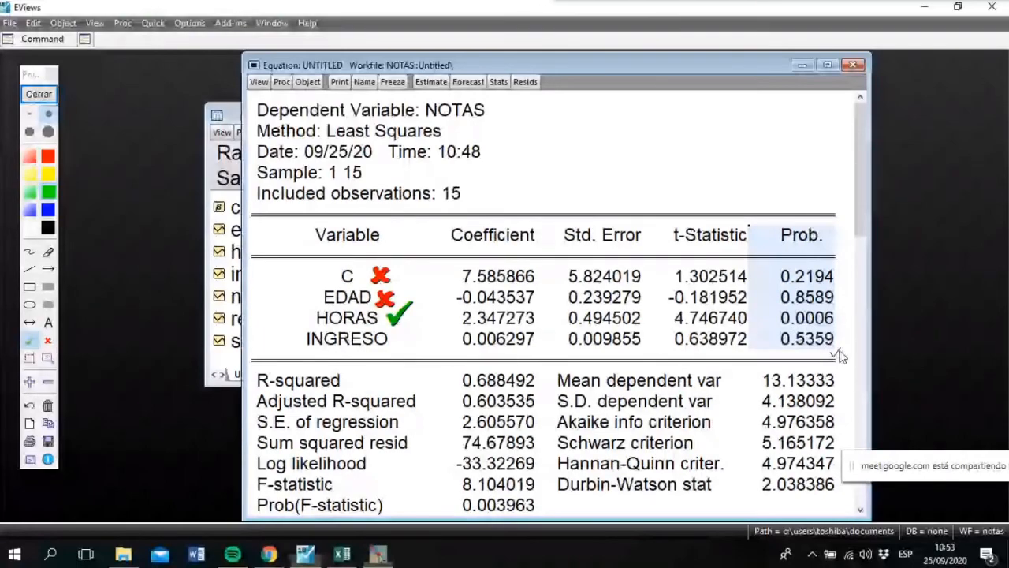
left_click(48, 343)
left_click(401, 338)
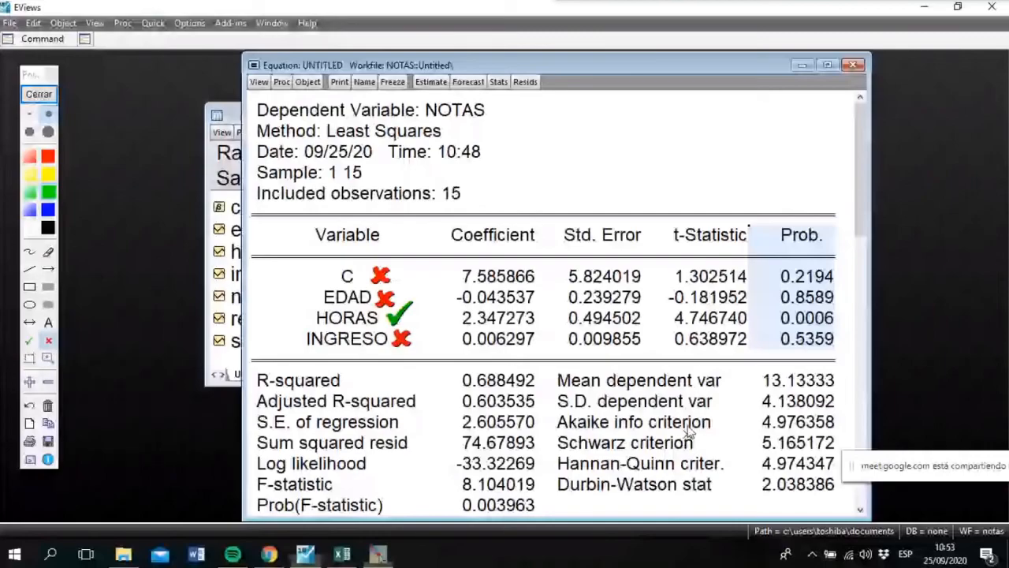
Circle the t-Statistic column, the Prob. heading and the HORAS p-value freehand in medium-thickness green.
left_click(37, 178)
mouse_move(682, 201)
left_mouse_down()
mouse_move(679, 365)
mouse_move(756, 311)
mouse_move(723, 212)
left_mouse_up()
mouse_move(831, 211)
left_mouse_down()
mouse_move(826, 256)
mouse_move(833, 212)
left_mouse_up()
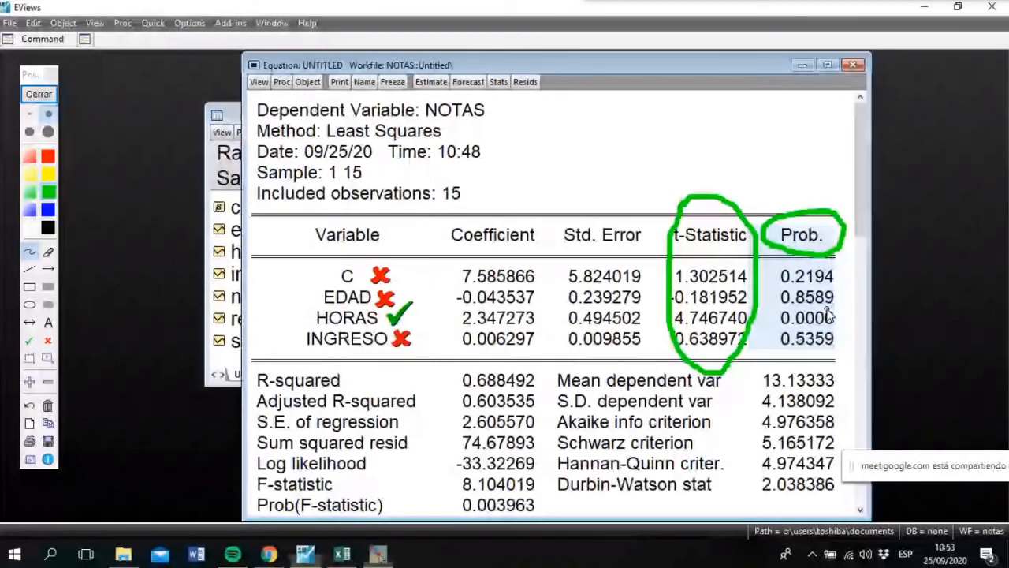
left_click_drag(828, 316, 837, 310)
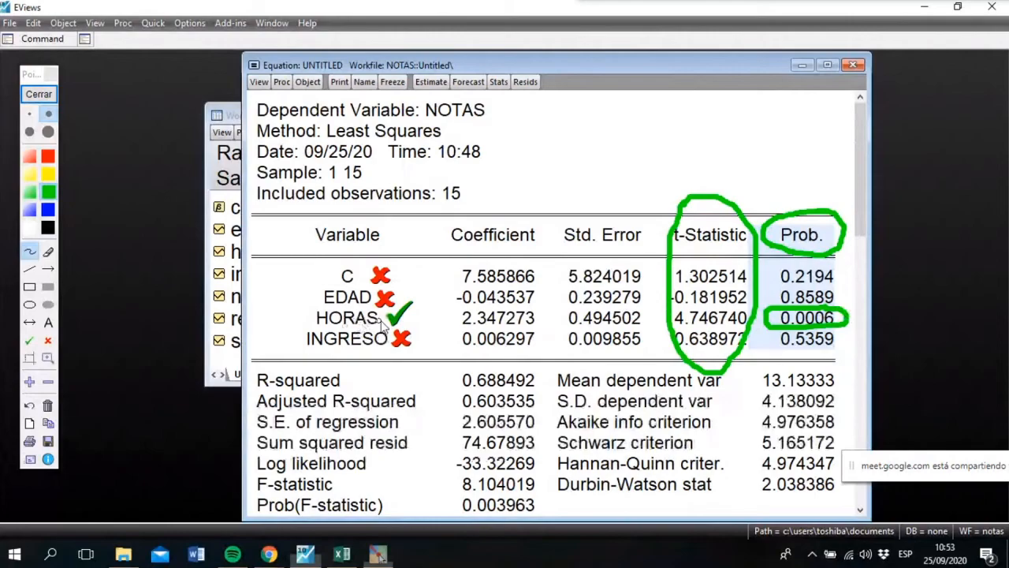
Draw a green arrow from HORAS to NOTAS and circle the R-squared value, then close the annotations.
mouse_move(310, 318)
left_mouse_down()
mouse_move(366, 169)
mouse_move(426, 116)
left_mouse_up()
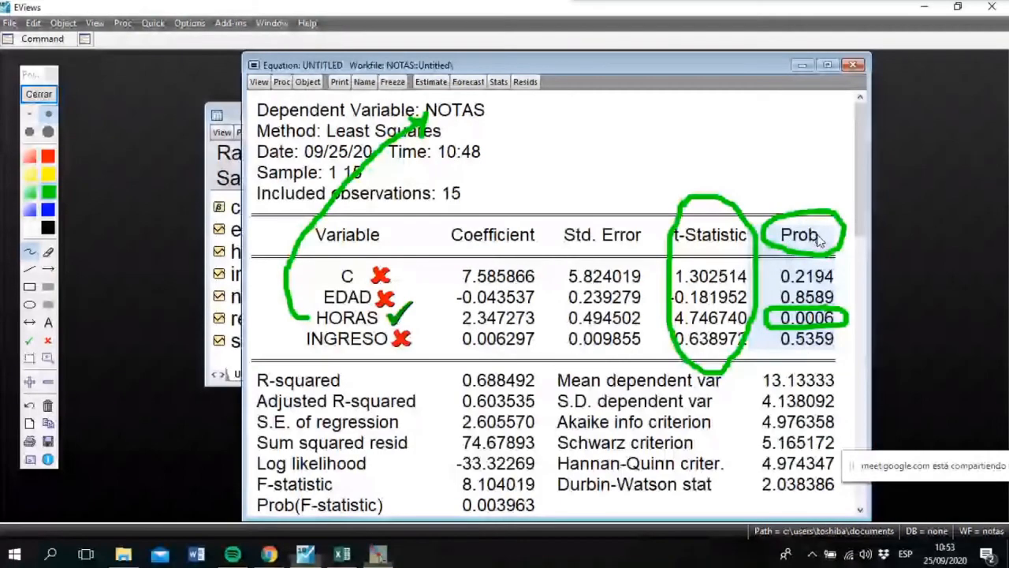
left_click_drag(520, 378, 527, 367)
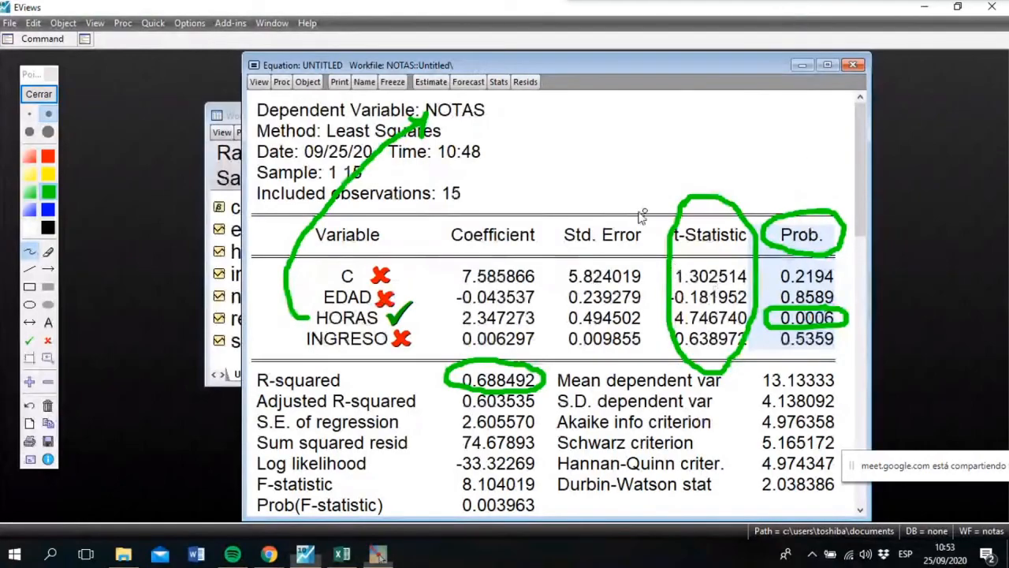
left_click(39, 94)
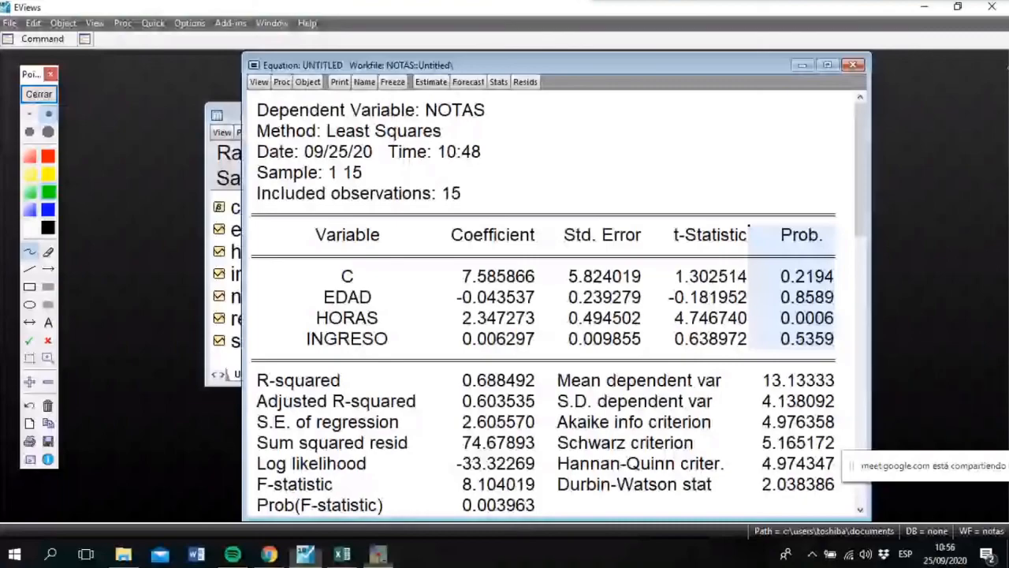
left_click(33, 94)
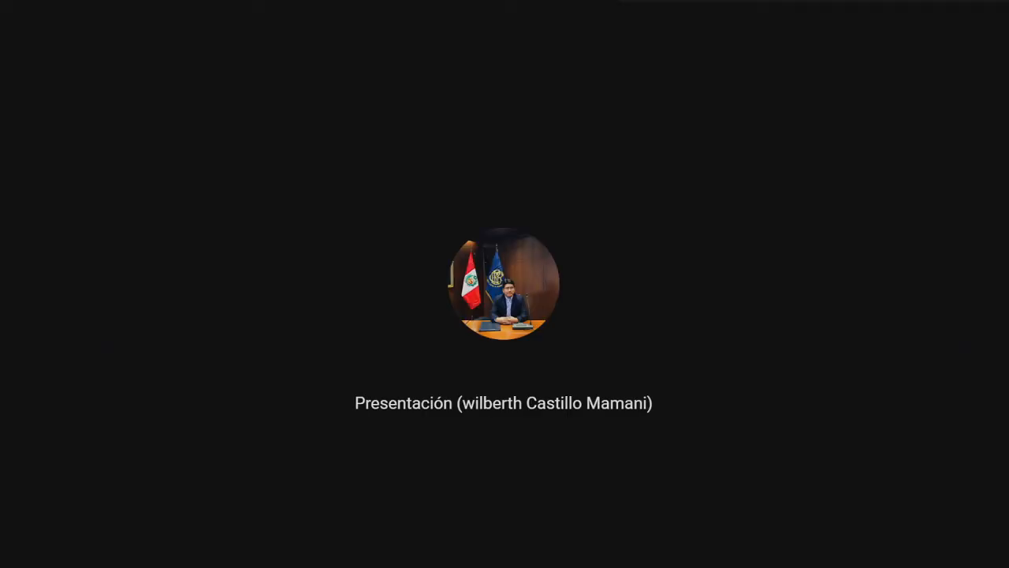